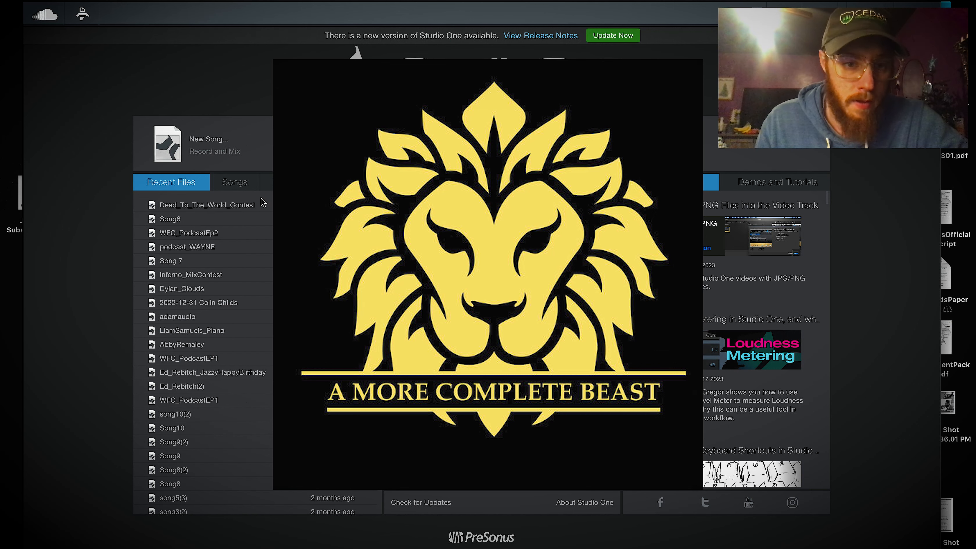
Step: Open the recent song Dead_To_The_World_Contest and play back a passage of the soloed drums
left_click(226, 204)
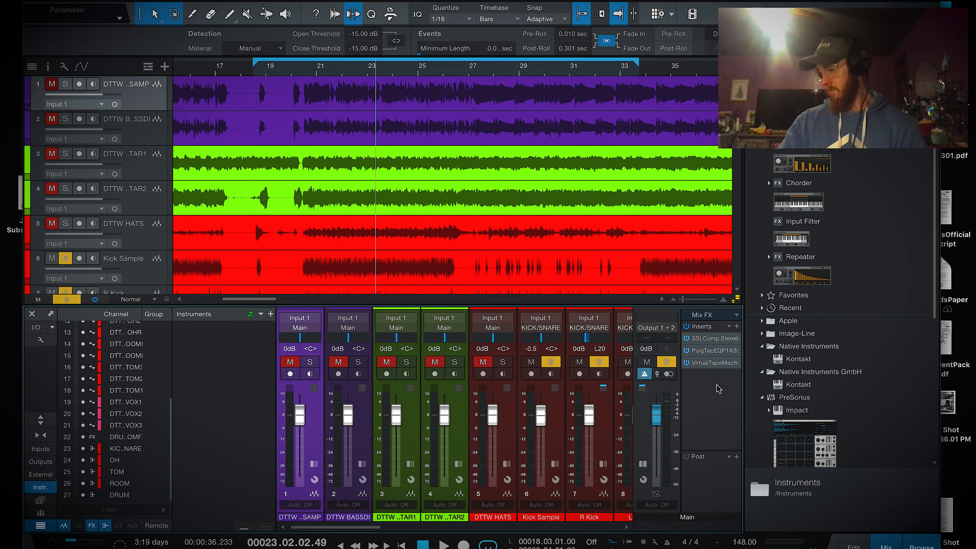
key("space")
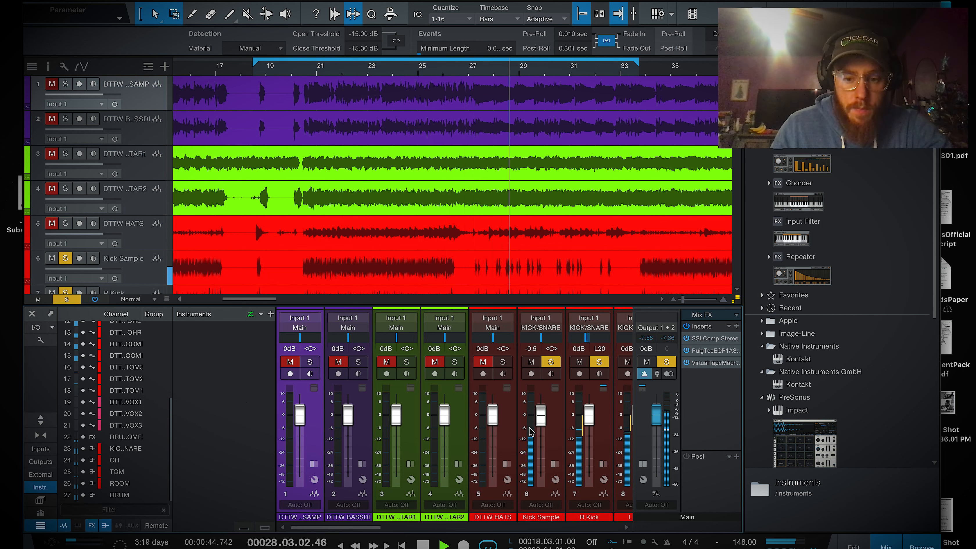
key("space")
Step: Solo the DTTW HATS channel along with the other drums, place the playhead at bar 20 and route the hats' output to OH
left_click_drag(356, 527, 385, 526)
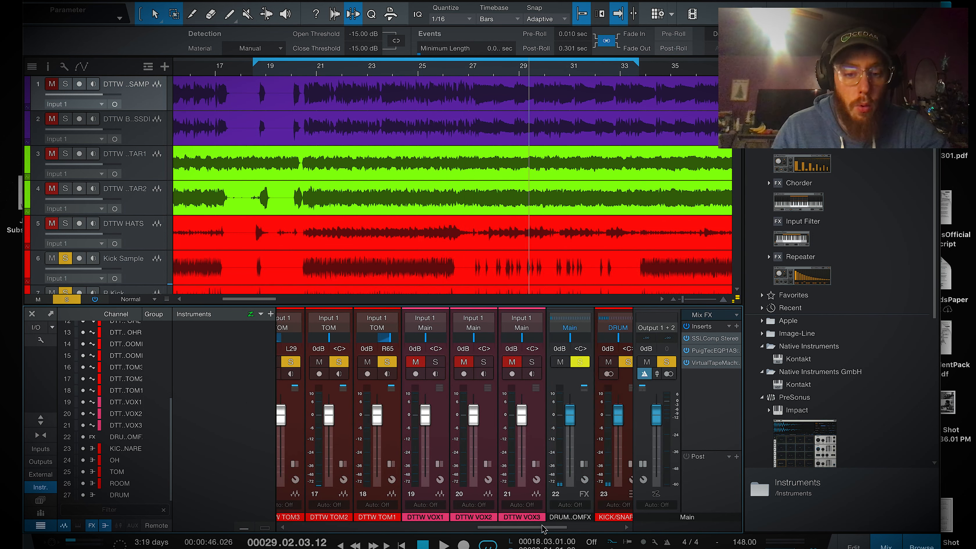
left_click(396, 409)
left_click(370, 361)
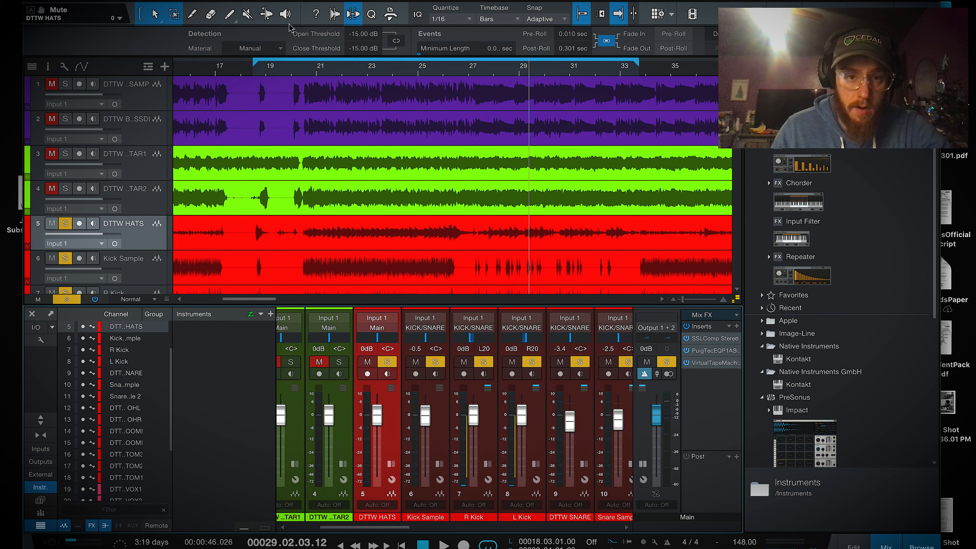
left_click(291, 70)
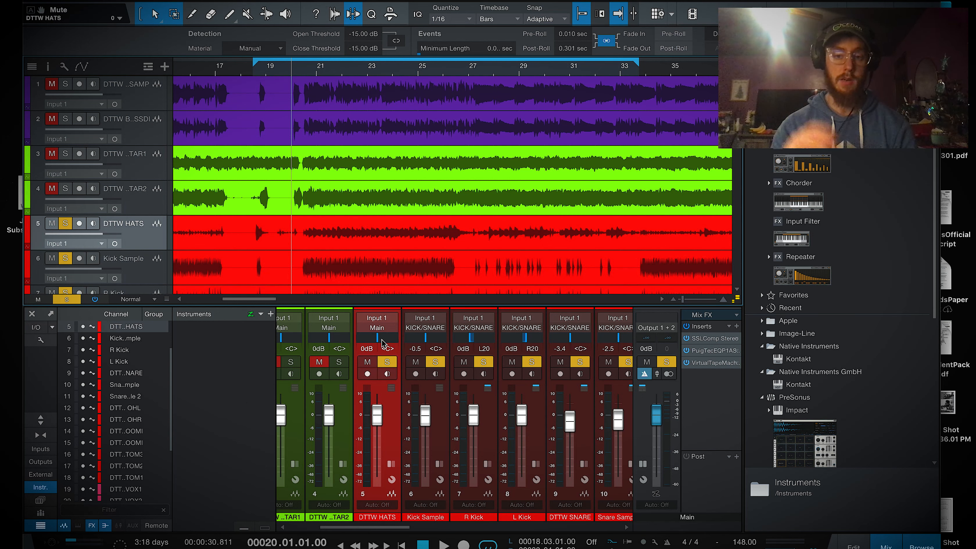
left_click(377, 328)
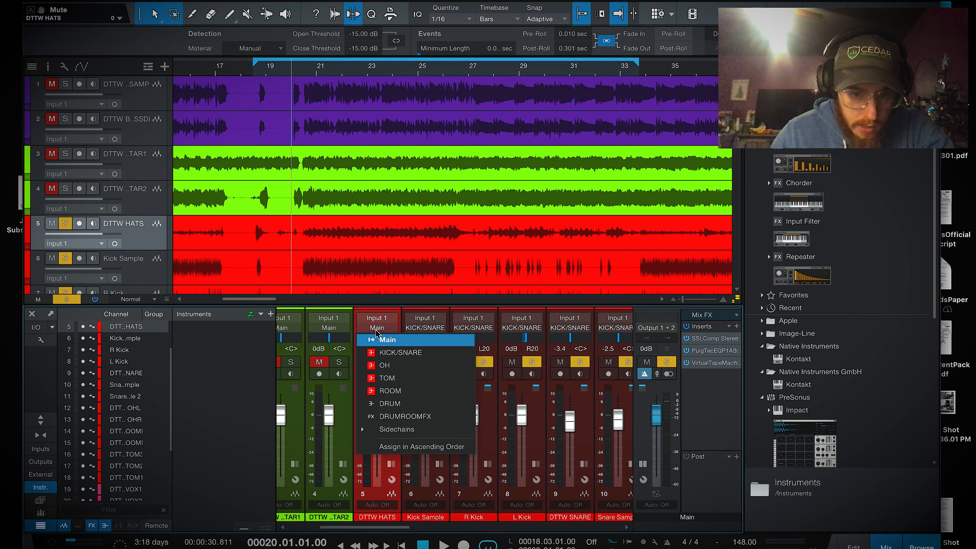
left_click(384, 365)
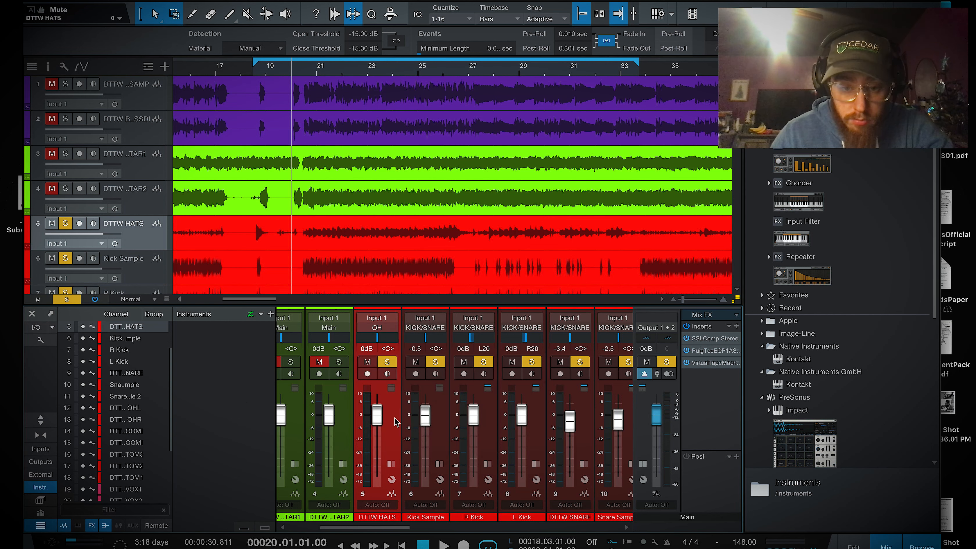
Step: Audition the DTTW HATS channel soloed on its own and set its fader to +0.8 dB
key("space")
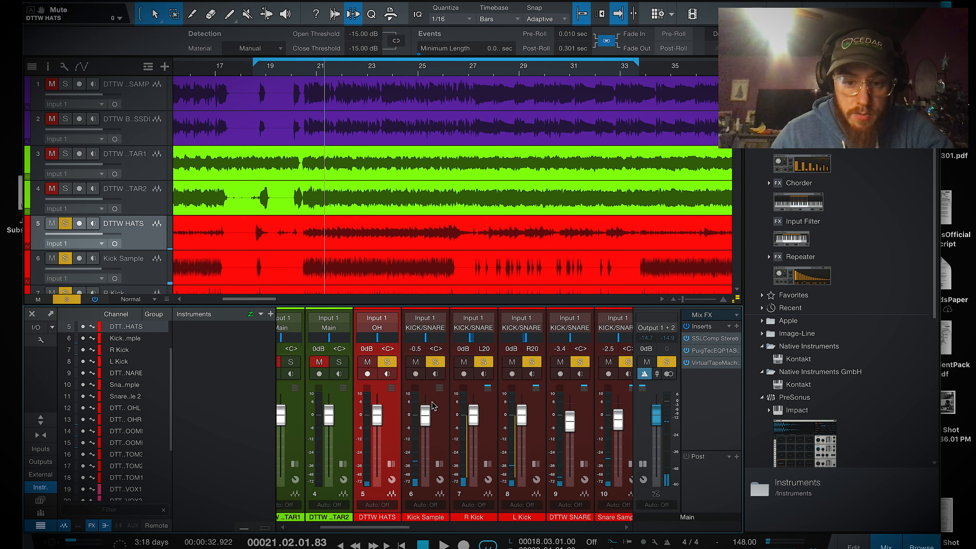
left_click(442, 407)
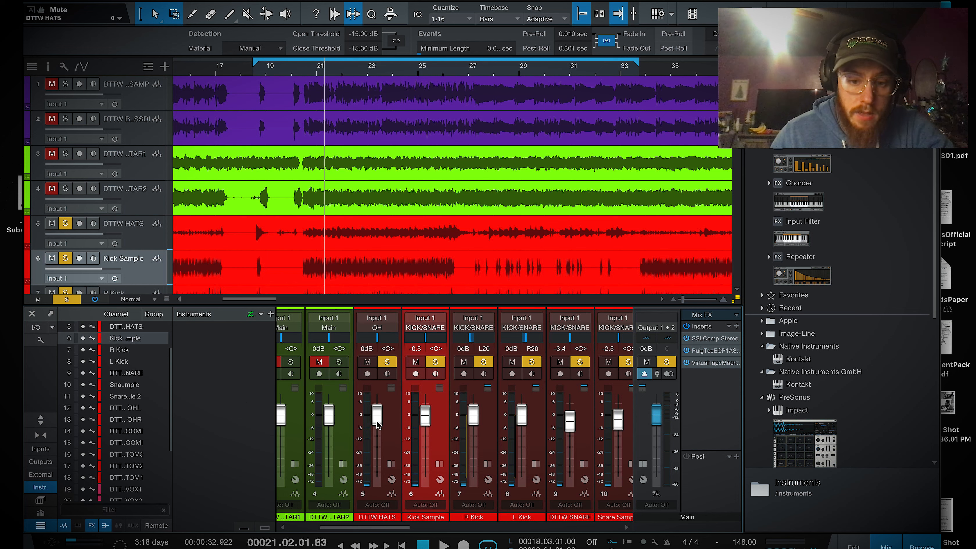
left_click_drag(377, 422, 378, 485)
left_click(387, 363)
key("space")
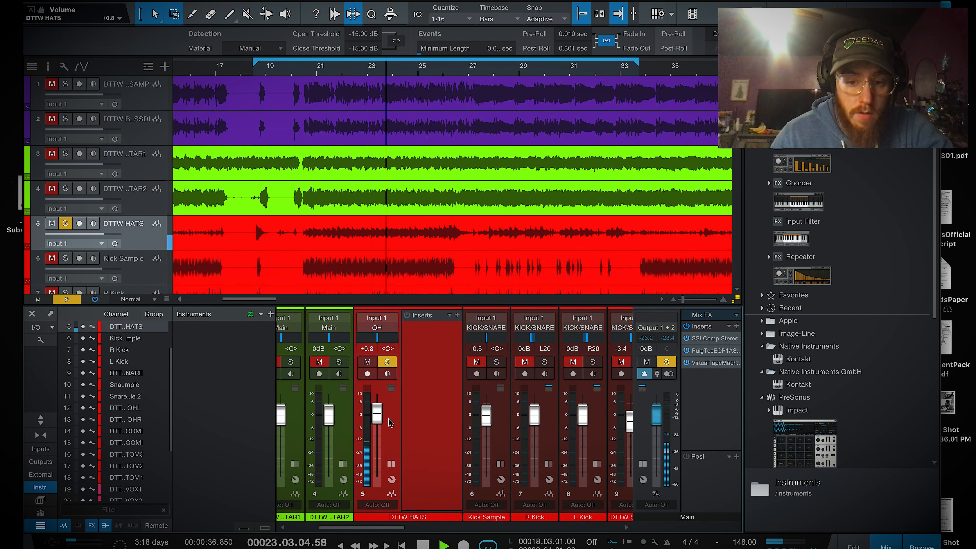
key("space")
left_click_drag(436, 510, 436, 458)
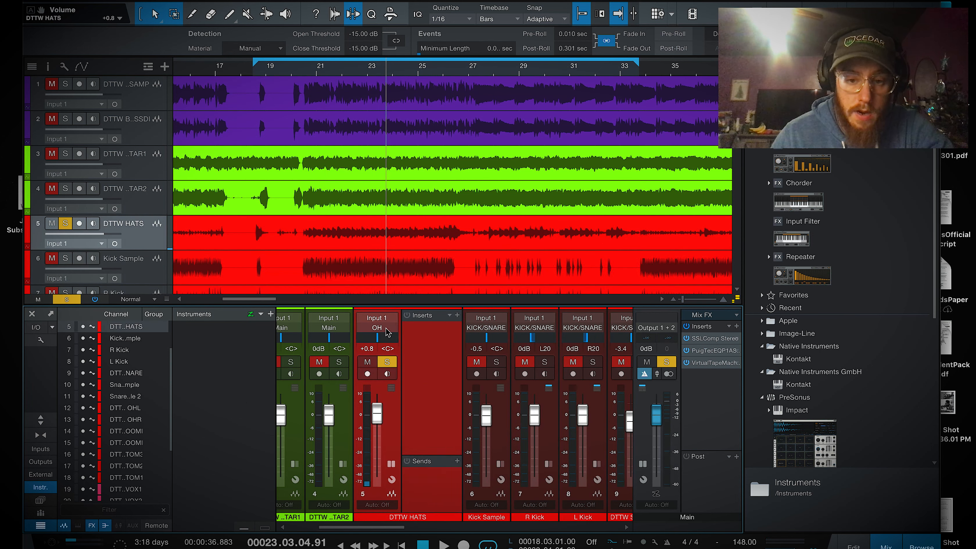
Step: Pan the DTTW HATS channel hard right while auditioning it through Main, and return its output to OH
left_click(376, 322)
left_click(385, 342)
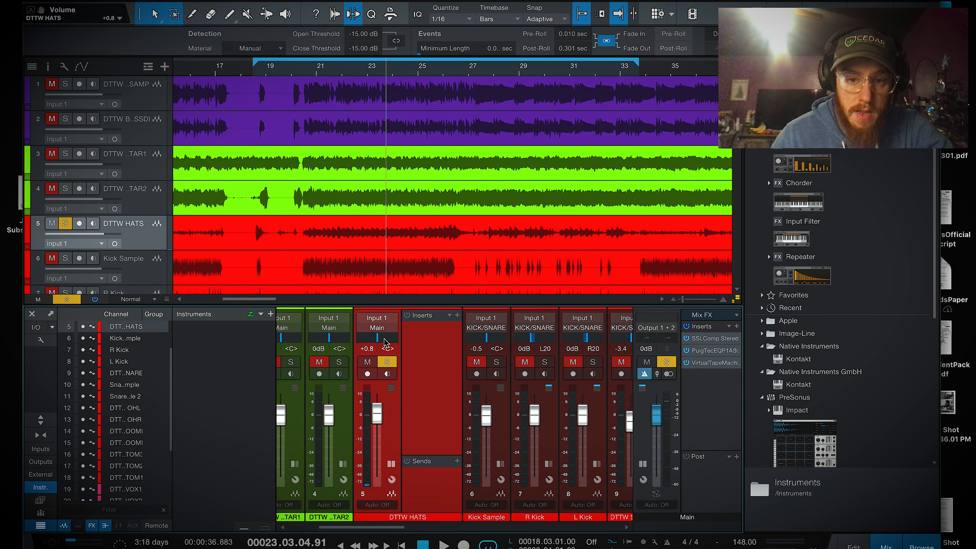
key("space")
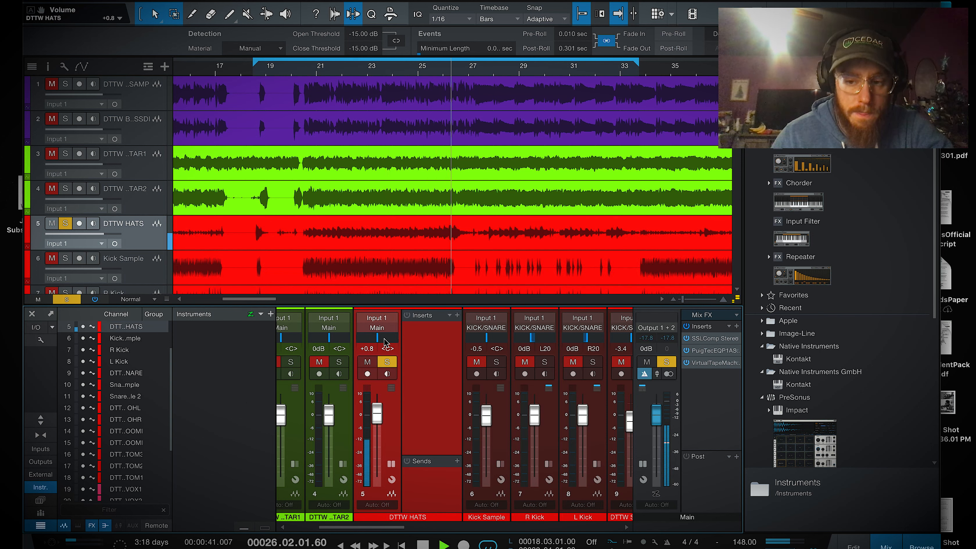
left_click_drag(385, 341, 403, 342)
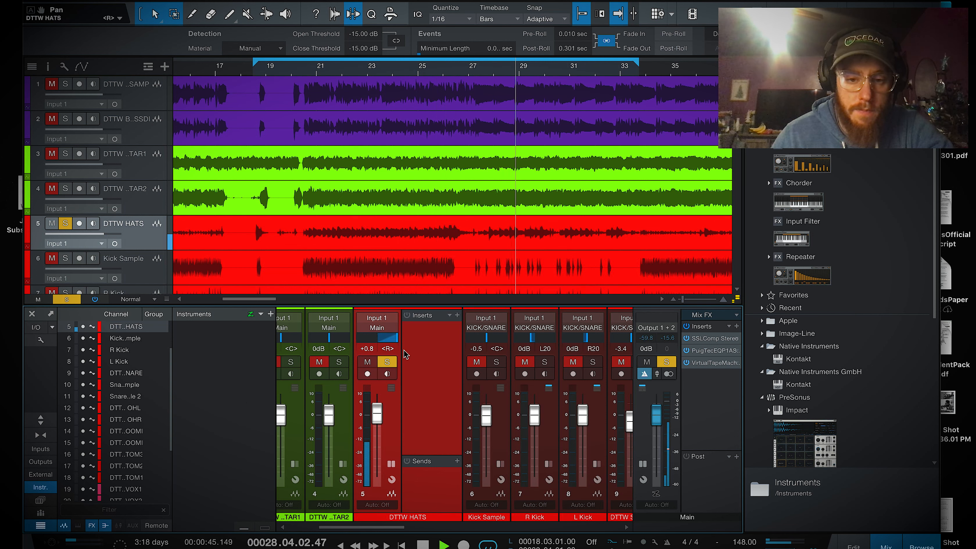
left_click(376, 327)
left_click(395, 368)
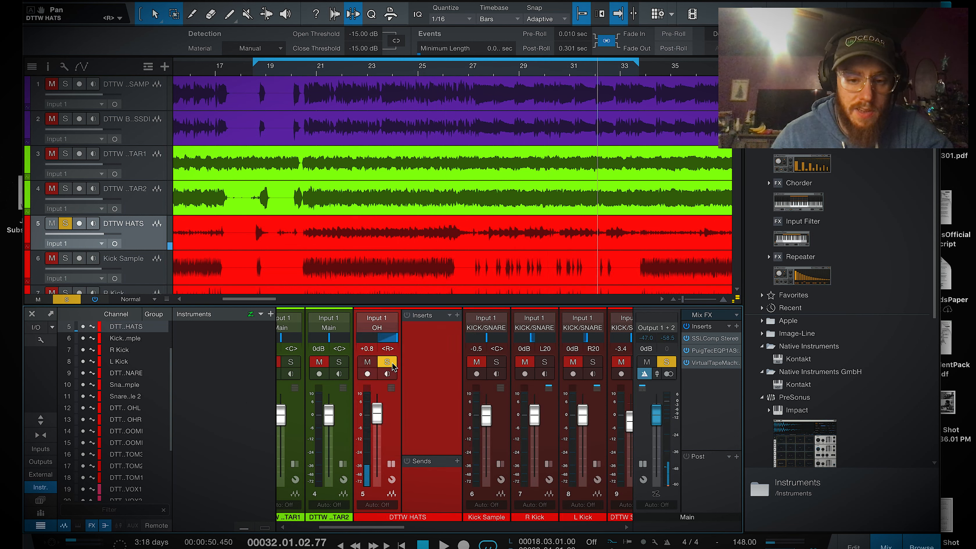
Step: Clear the hats' solo and solo the OH bus to audition the hats through it
left_click(392, 363)
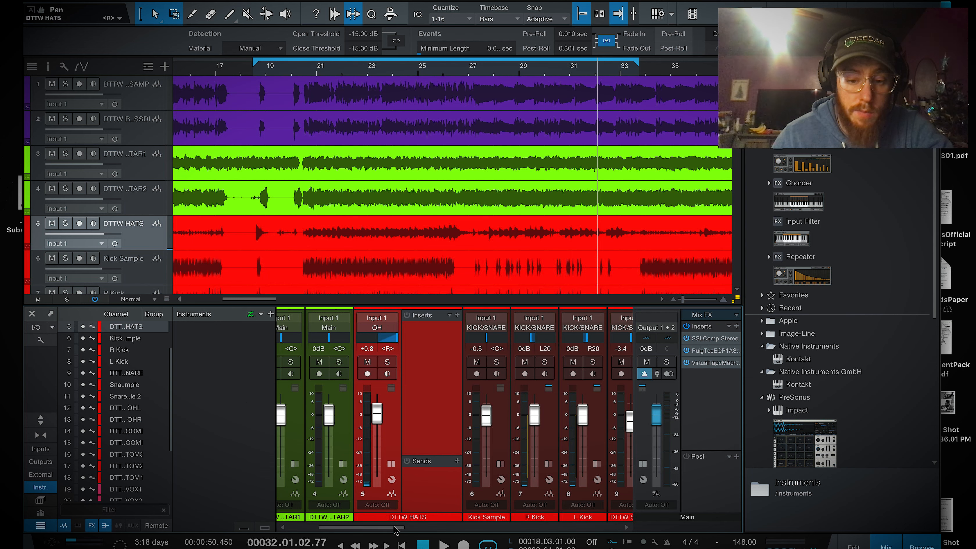
left_click_drag(394, 527, 608, 527)
left_click(475, 363)
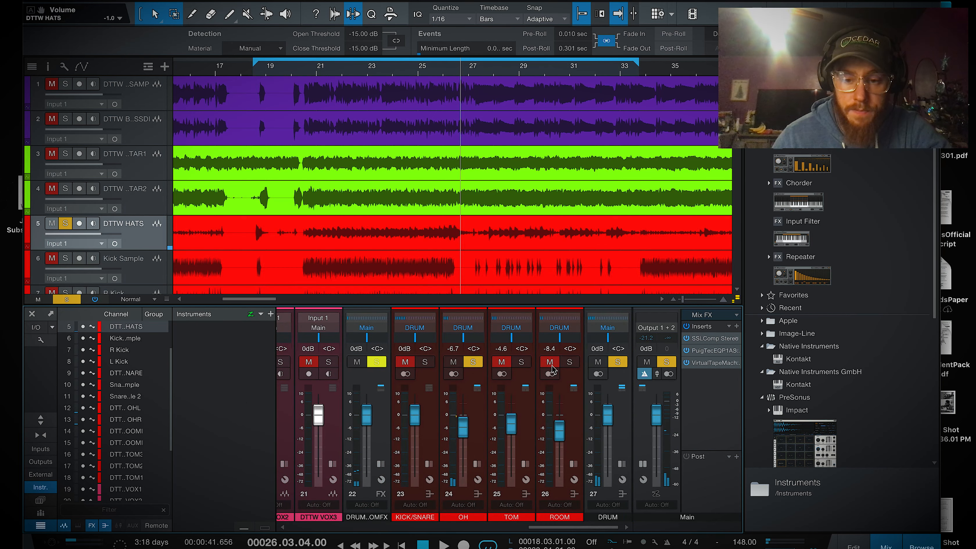
key("space")
Step: Set the DTTW HATS fader to -0.4 dB while listening with the rest of the drums
left_click_drag(584, 527, 347, 526)
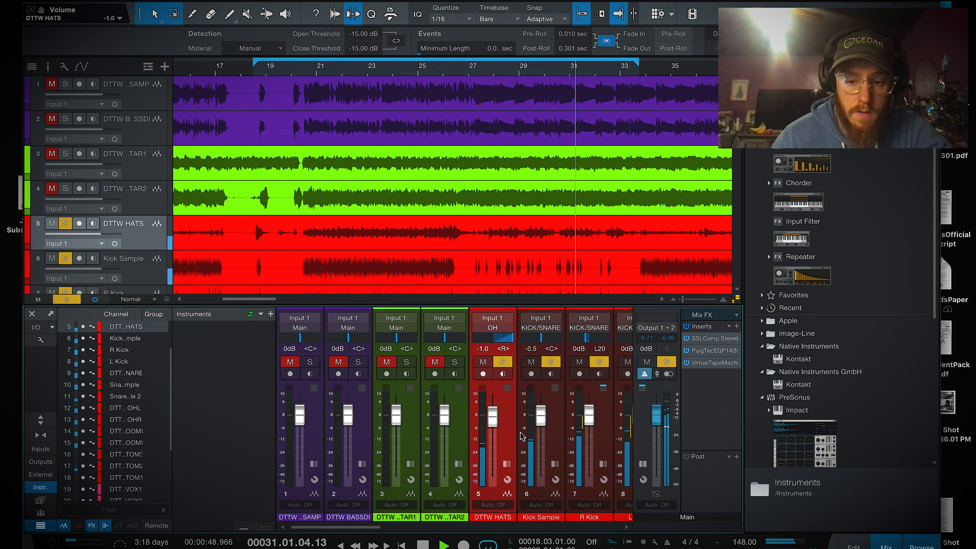
left_click_drag(492, 417, 492, 416)
key("space")
Step: Insert the Slate Digital Inf EQ plug-in on the DTTW HATS channel
double_click(509, 425)
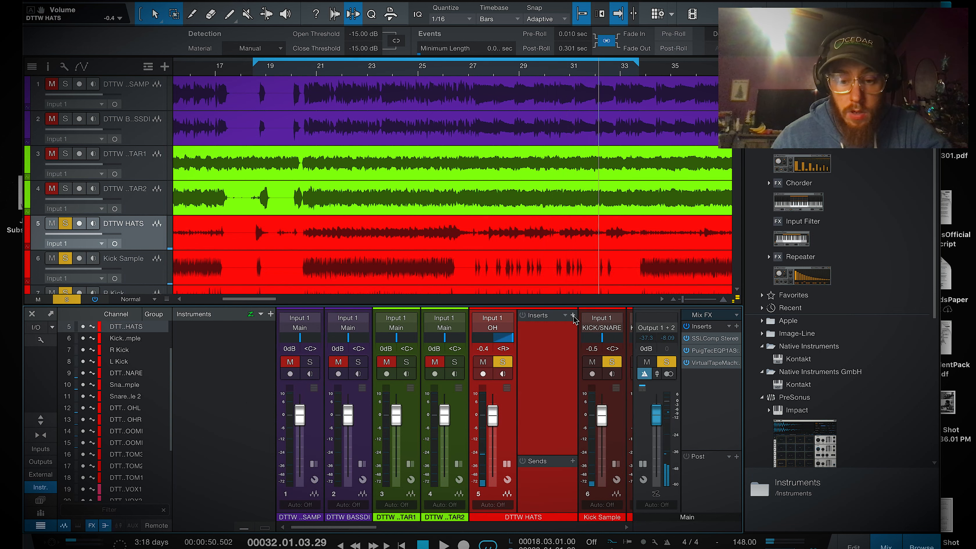
left_click(572, 316)
scroll(635, 496, "down", 1)
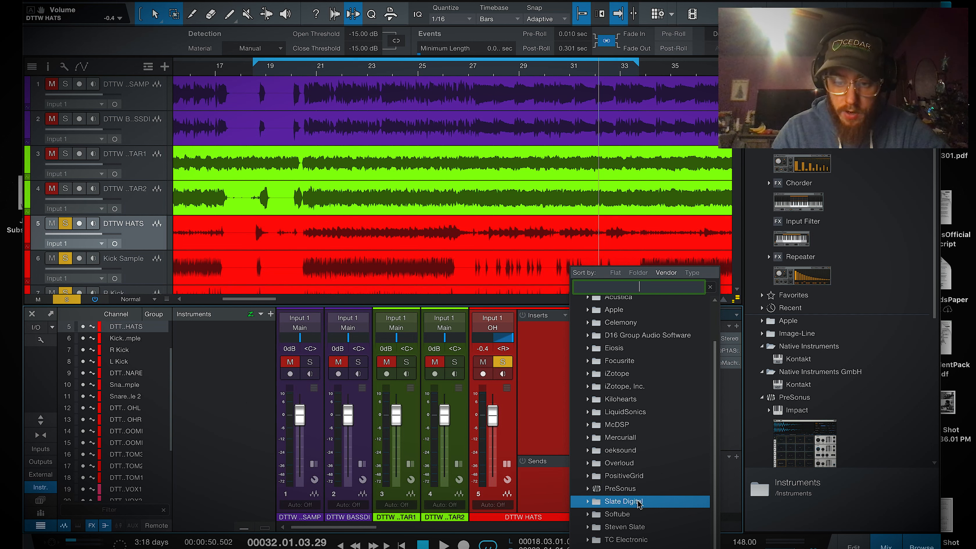
double_click(640, 503)
scroll(659, 505, "down", 5)
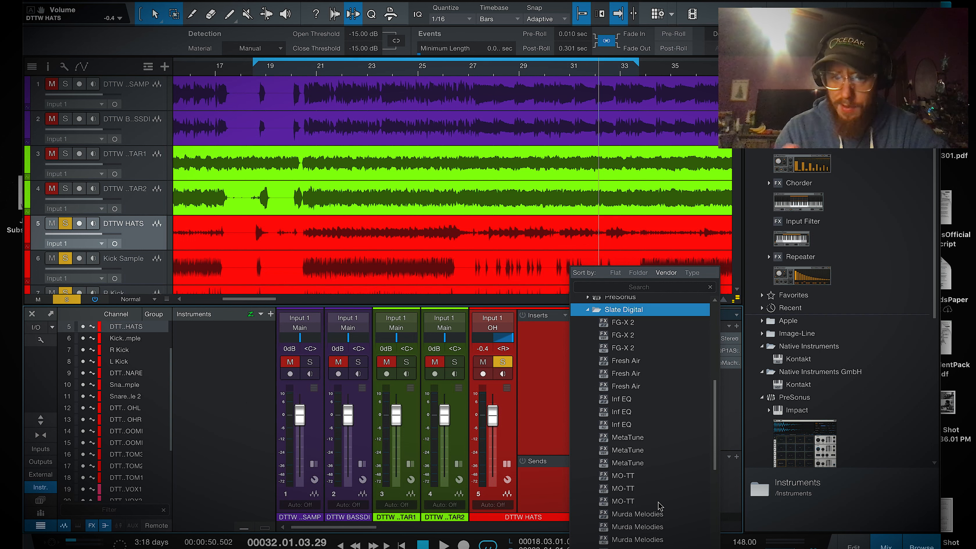
left_click(649, 424)
double_click(649, 398)
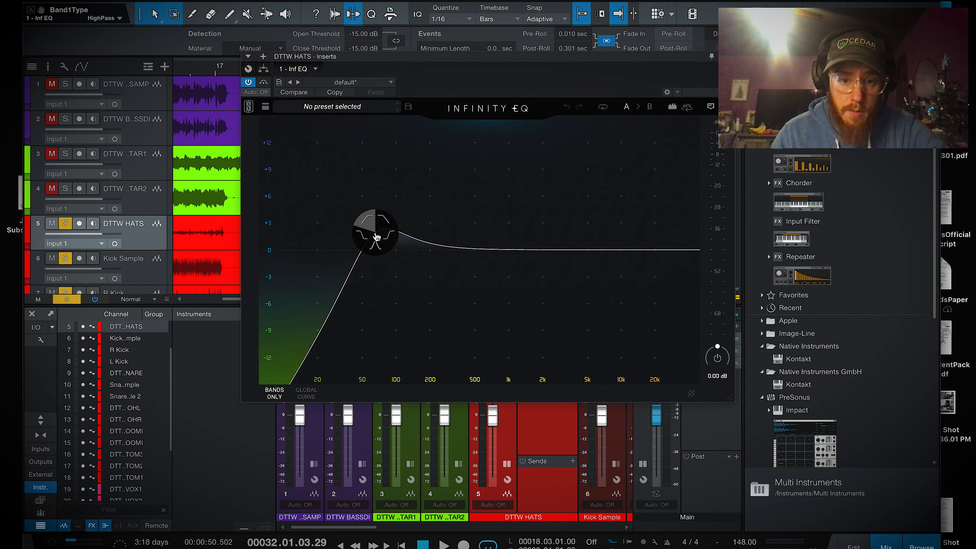
Step: Try a high-pass band at 58 Hz in the hats' Inf EQ, remove the band and close the plug-in
left_click_drag(389, 263, 370, 281)
scroll(391, 274, "up", 5)
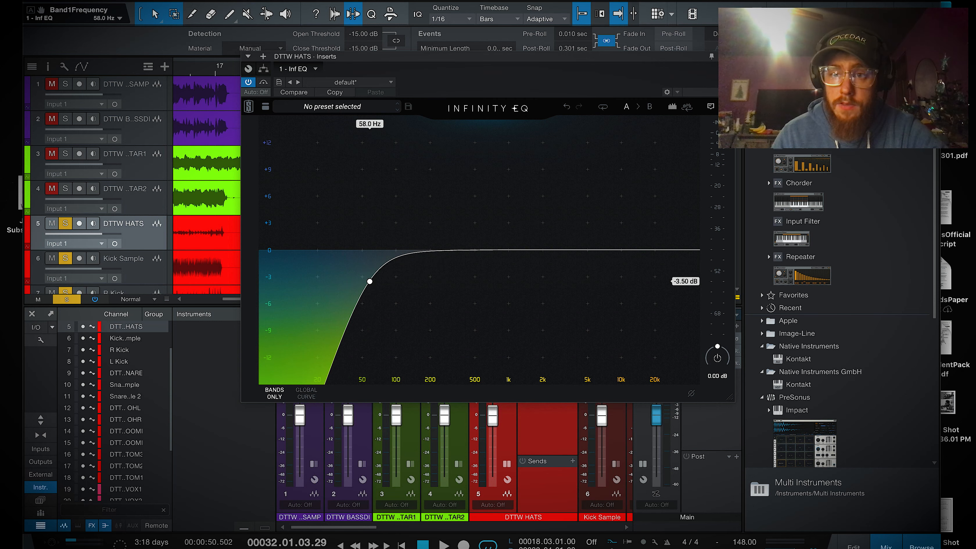
left_click(727, 57)
double_click(542, 326)
mouse_move(370, 281)
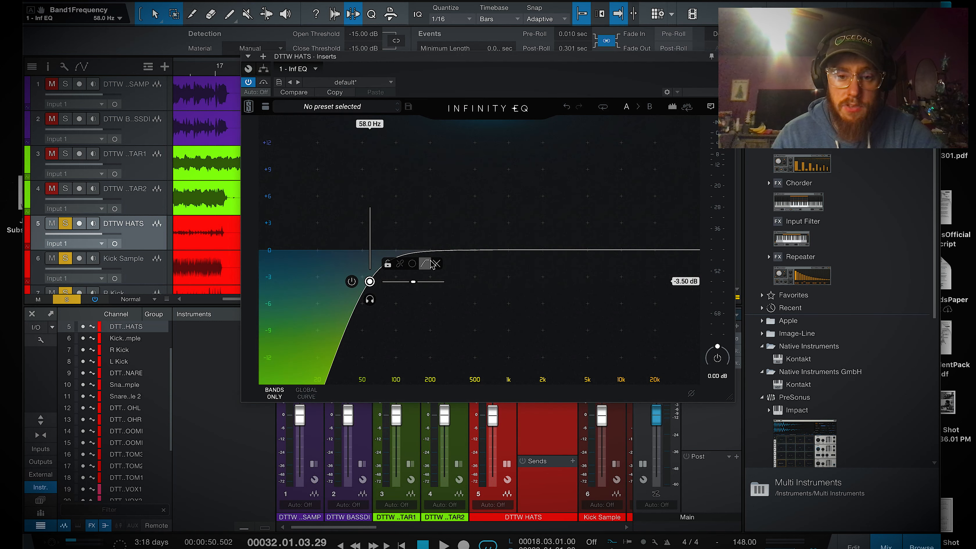
left_click(436, 264)
left_click(727, 56)
left_click(727, 58)
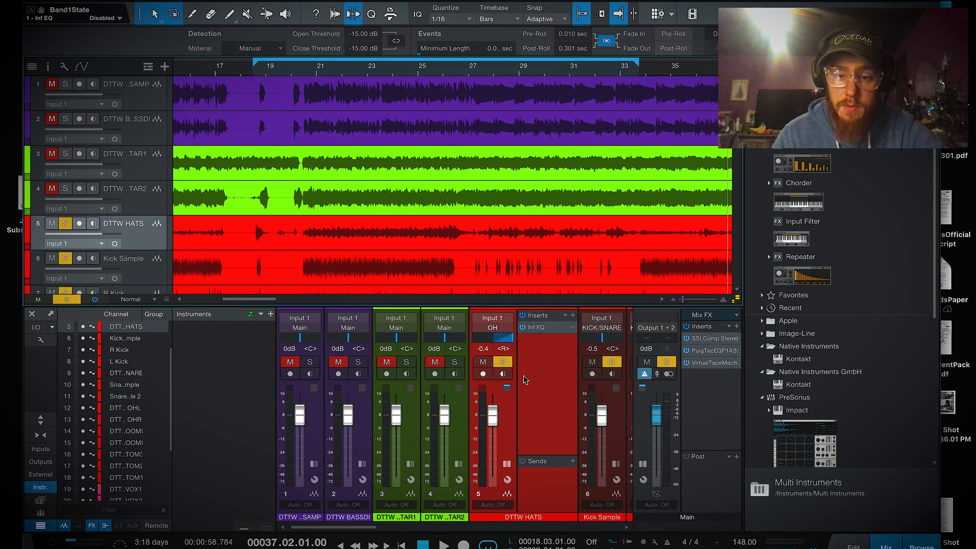
Step: Insert the PreSonus Mixtool after Inf EQ on the DTTW HATS channel
left_click(573, 315)
scroll(623, 257, "down", 1)
left_click(623, 262)
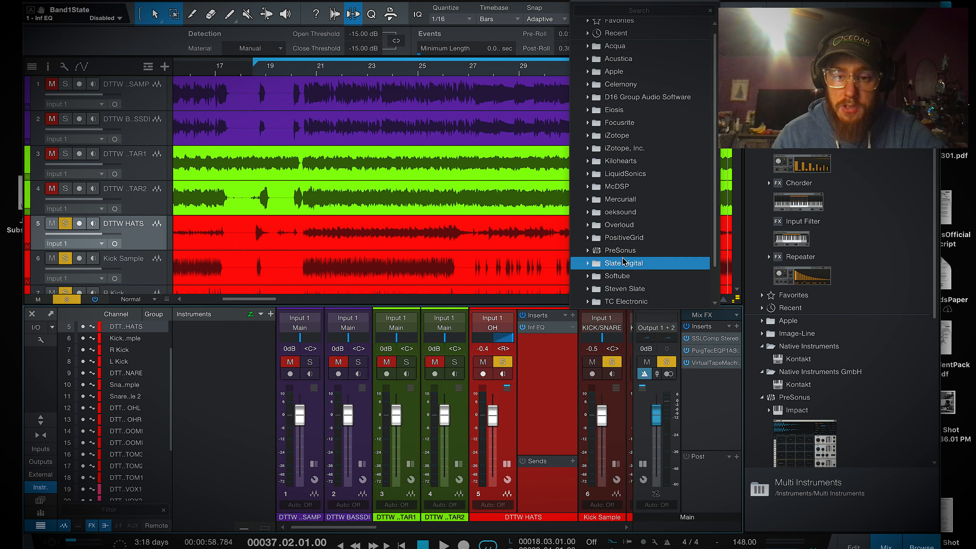
left_click(624, 251)
scroll(646, 266, "down", 10)
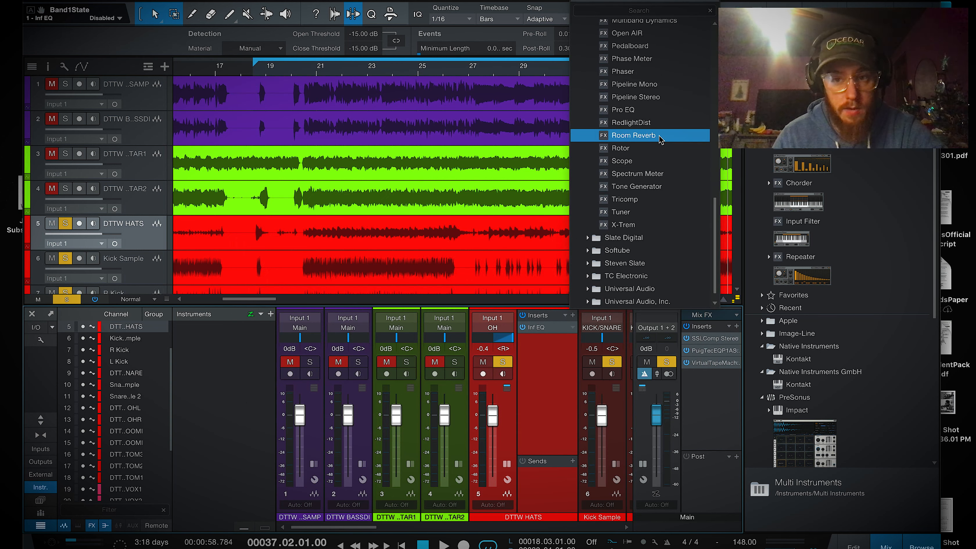
scroll(649, 139, "up", 3)
left_click(637, 108)
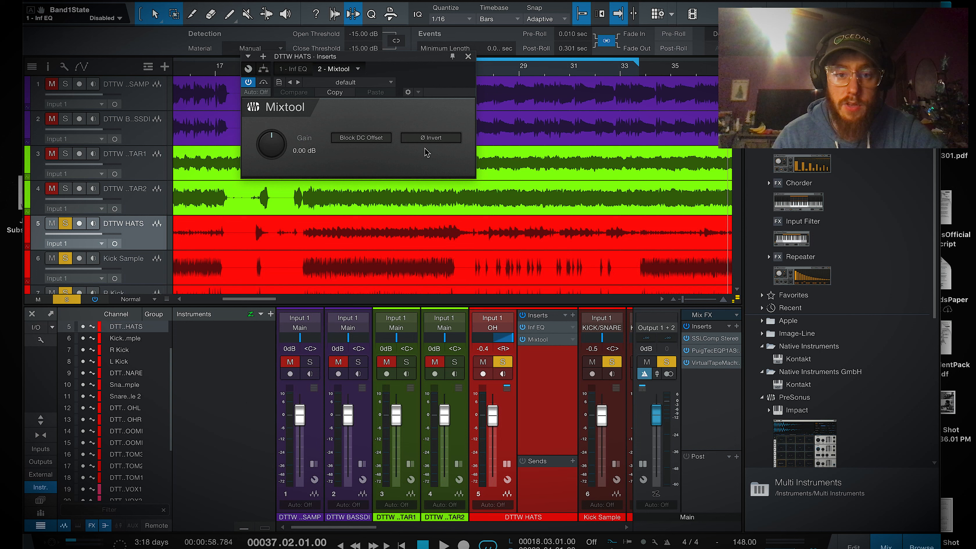
Step: Invert the hats' phase in Mixtool, comparing inverted and normal polarity during playback
left_click(416, 139)
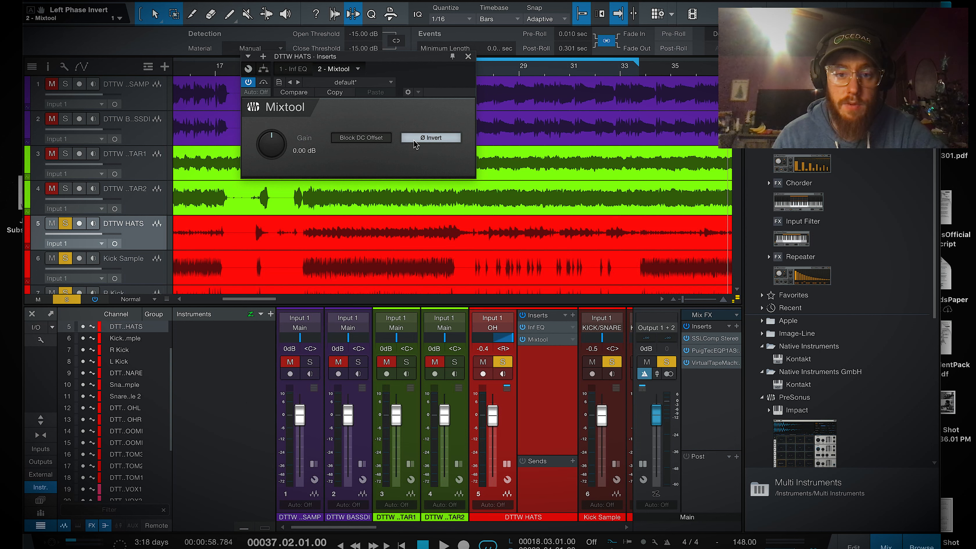
left_click_drag(422, 56, 403, 117)
key("space")
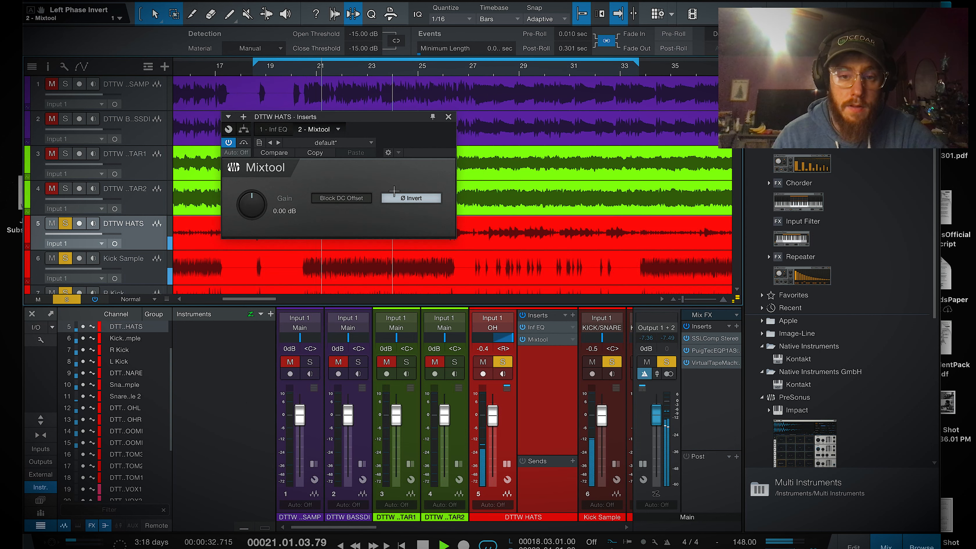
left_click(409, 200)
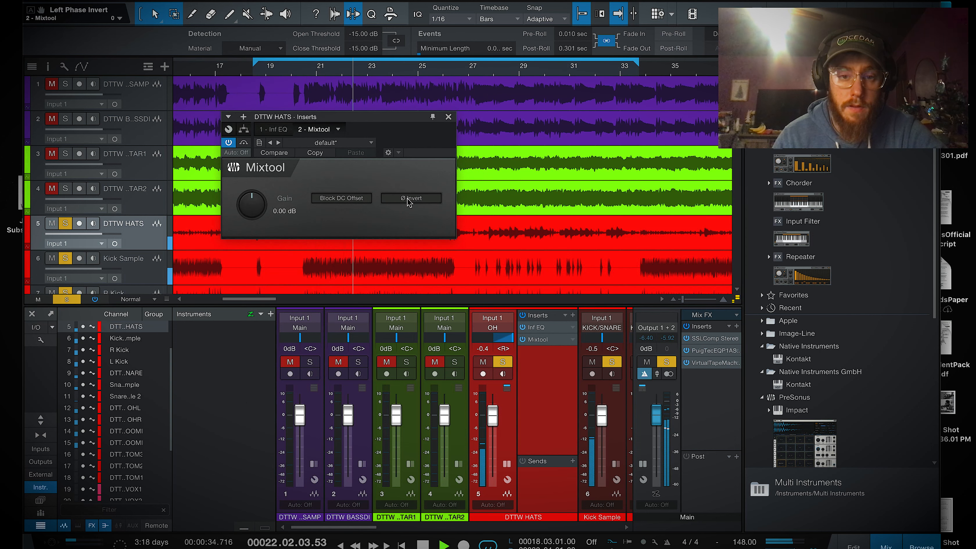
left_click(408, 200)
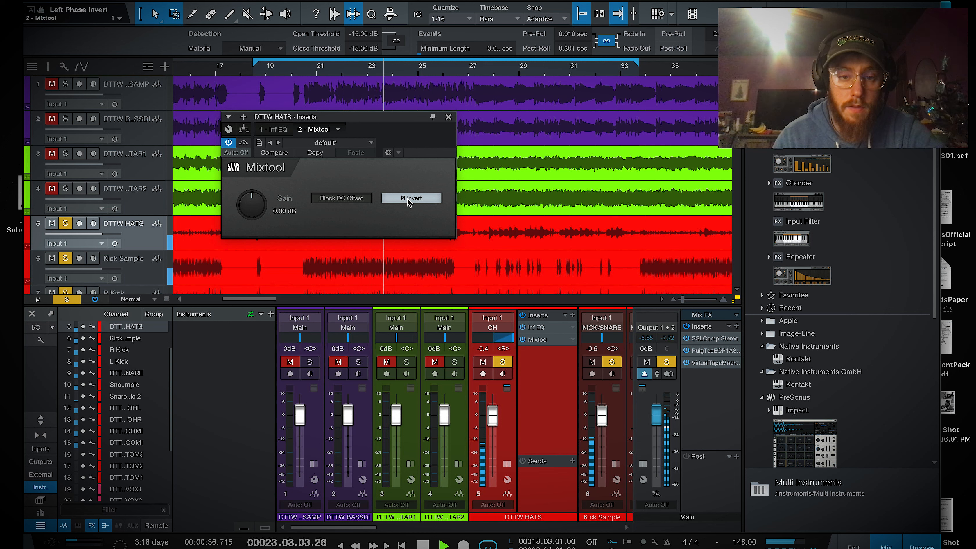
Step: Enable Block DC Offset in Mixtool and set its gain to 10.08 dB
left_click(370, 199)
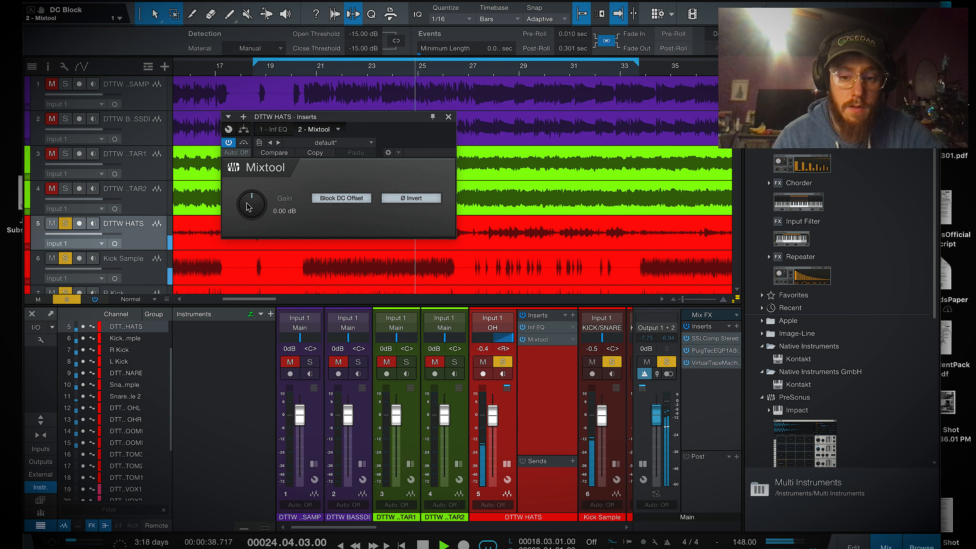
left_click_drag(254, 209, 248, 195)
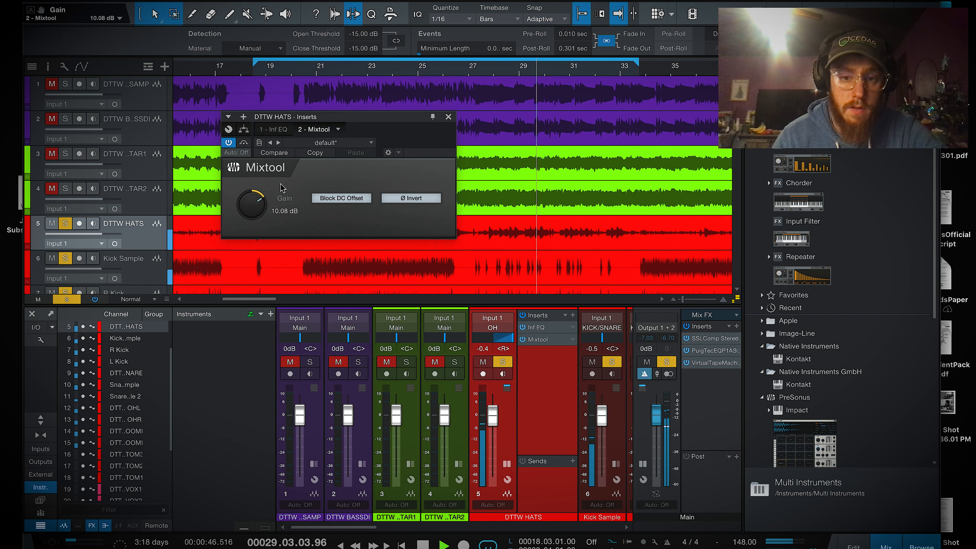
key("space")
Step: Set the DTTW HATS pan to R55 while playing back the drums
mouse_move(512, 338)
left_mouse_down()
mouse_move(480, 340)
mouse_move(525, 342)
left_mouse_up()
key("space")
left_click_drag(510, 342, 505, 342)
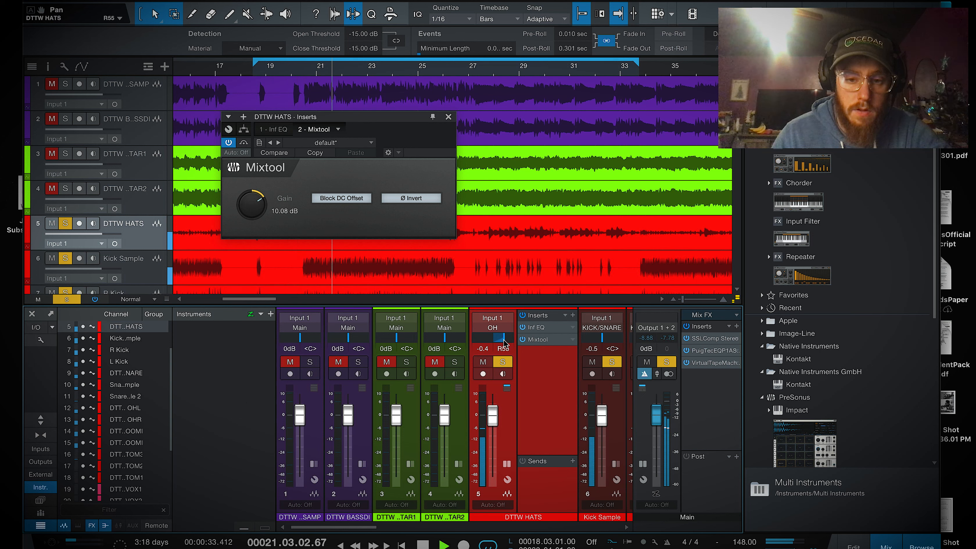
Step: Move Inf EQ below Mixtool in the DTTW HATS inserts and open its editor while the drums play
left_click(415, 137)
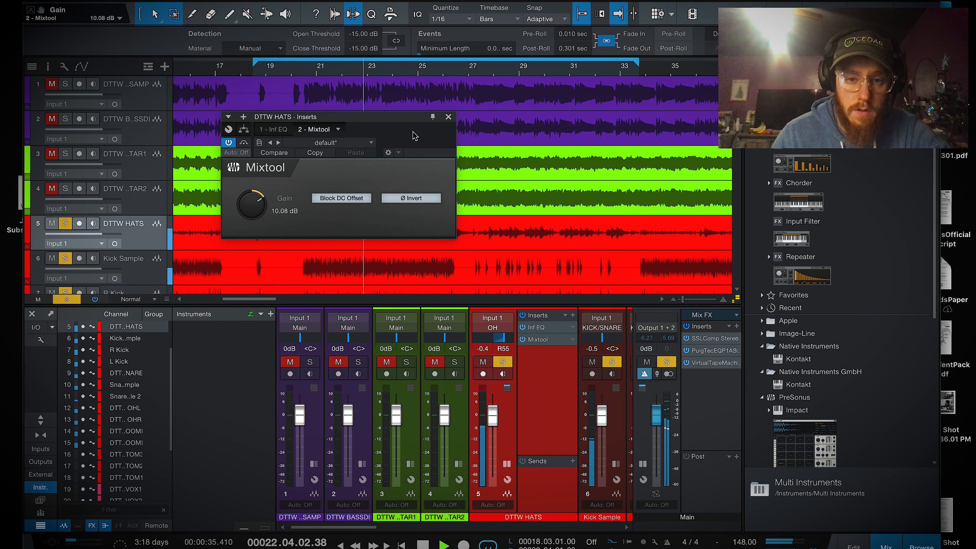
left_click(448, 116)
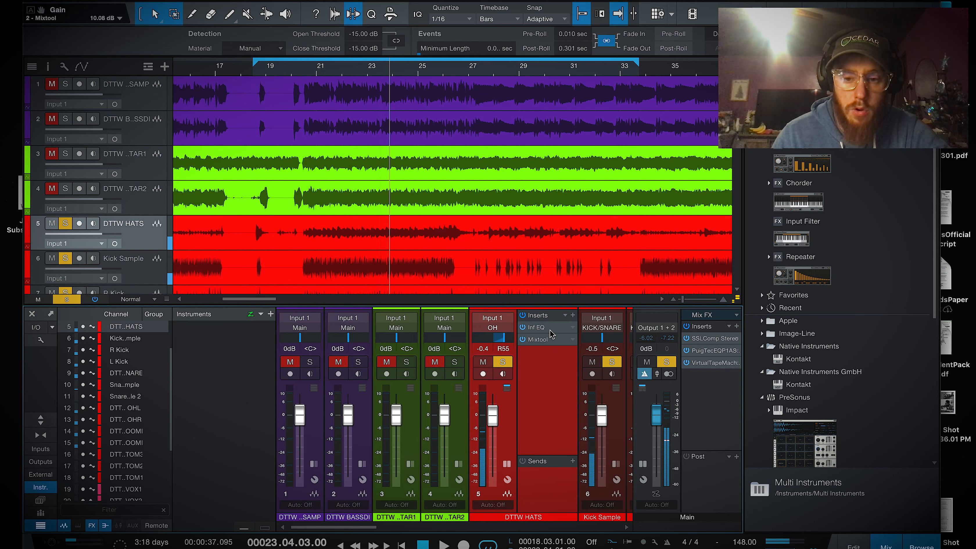
left_click_drag(536, 327, 545, 357)
double_click(550, 340)
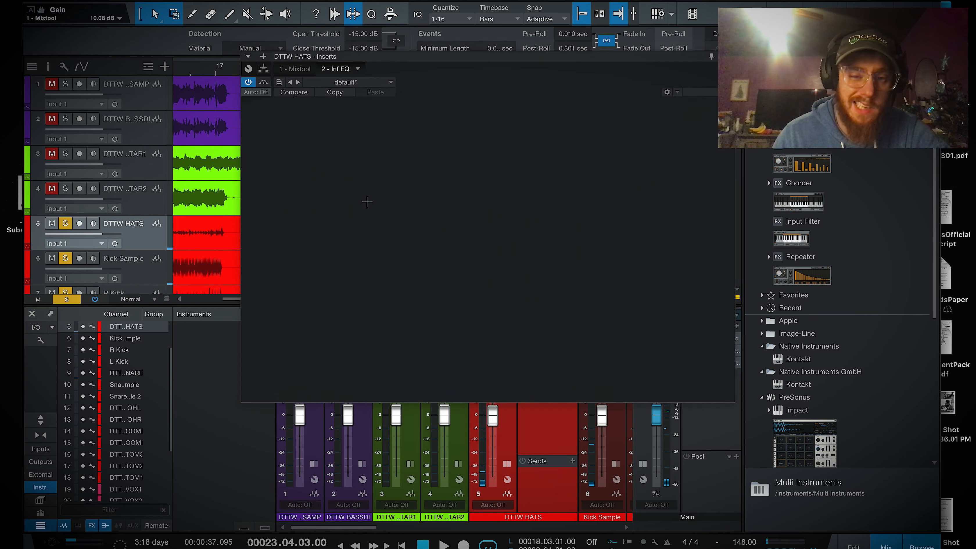
key("space")
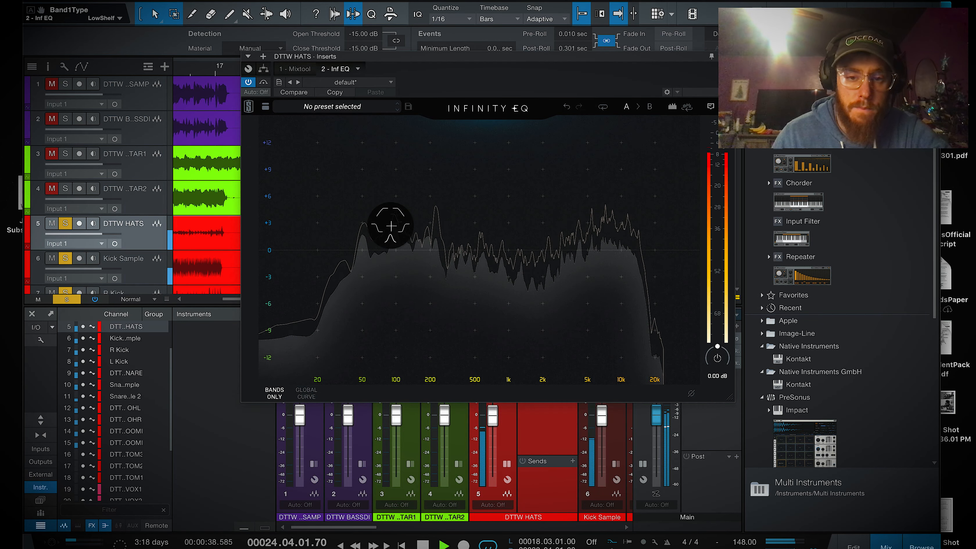
Step: Add an Infinity EQ bell band, sweep it to 6.88 kHz at +11.9 dB, and raise the output gain to +16.6 dB
left_click_drag(390, 228, 485, 264)
scroll(571, 143, "up", 5)
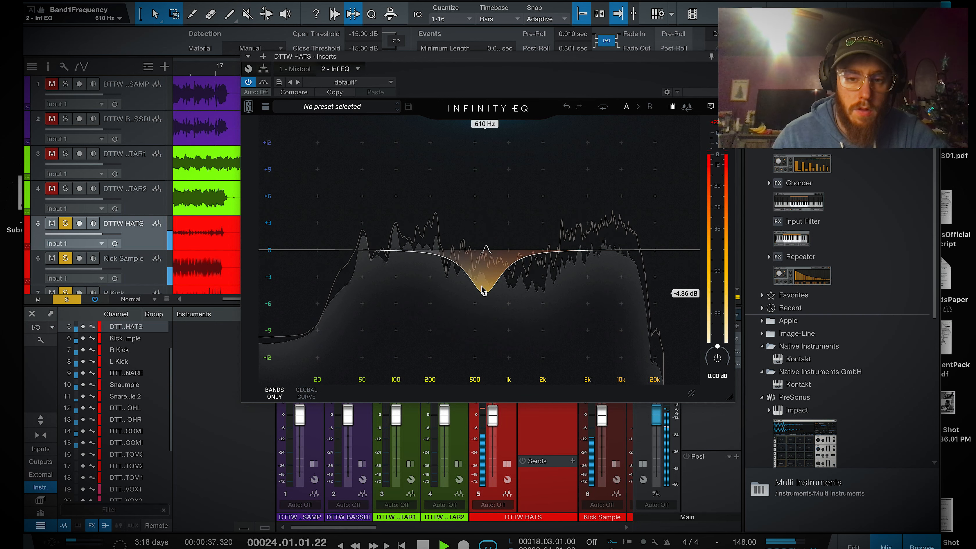
left_click_drag(485, 294, 609, 196)
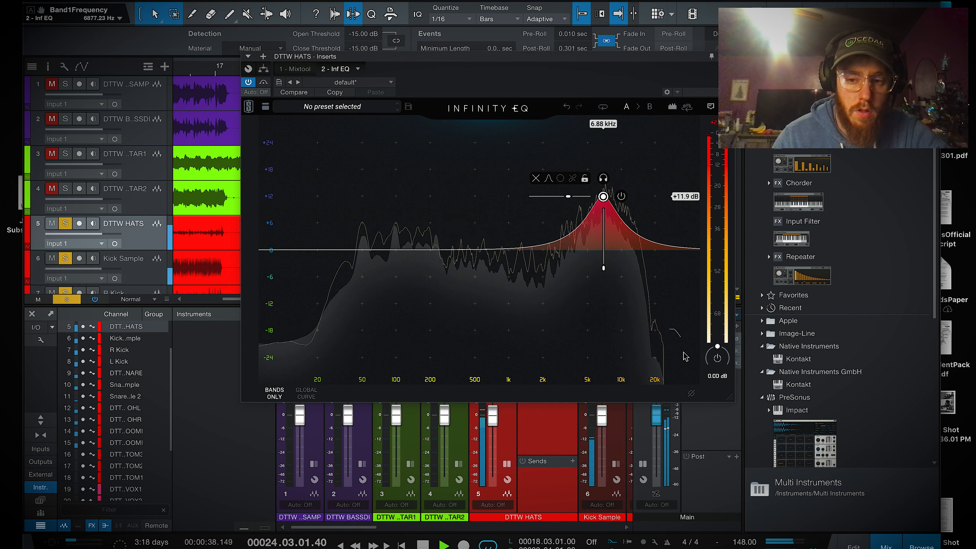
left_click_drag(712, 353, 693, 349)
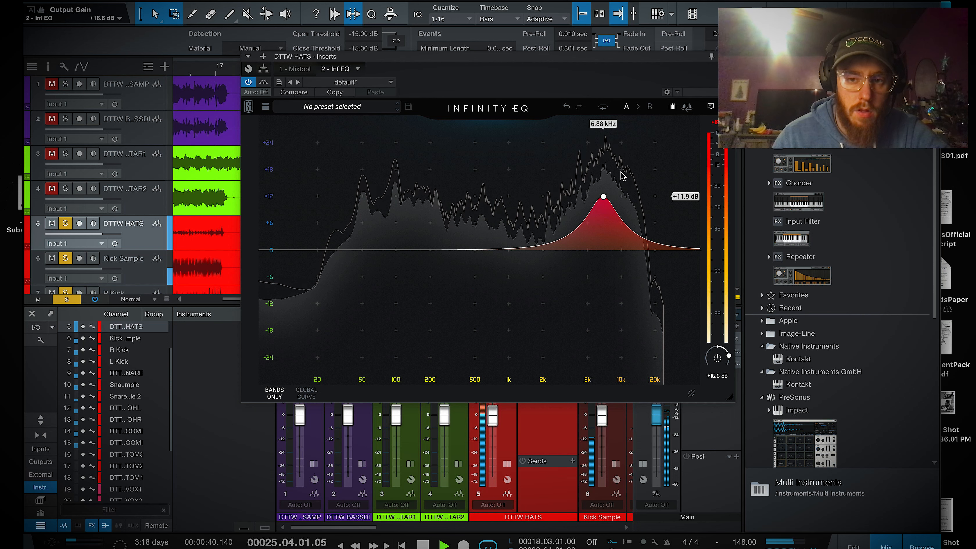
Step: Turn the hats' EQ band into a -6.81 dB cut at 850 Hz and set the output gain to +8.44 dB
left_click_drag(604, 196, 504, 294)
scroll(503, 304, "down", 2)
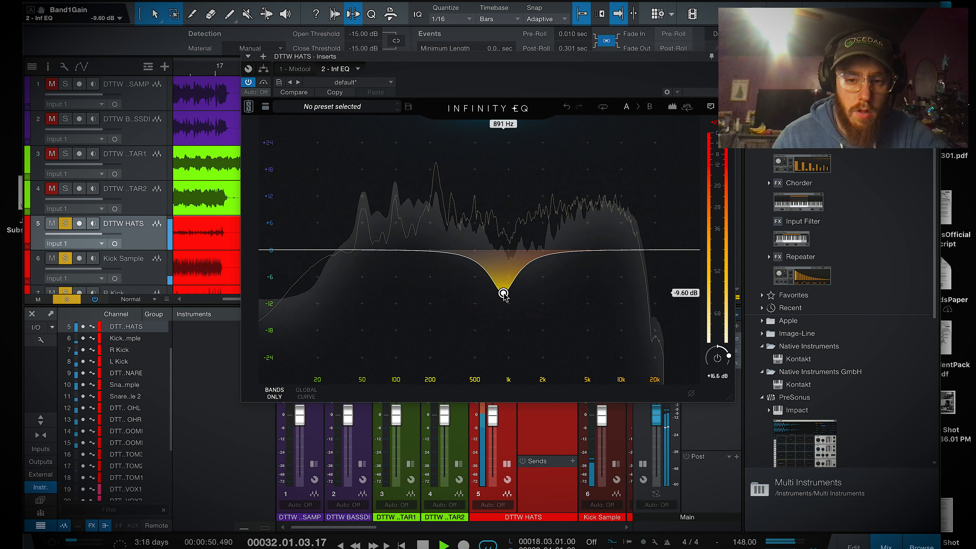
left_click_drag(714, 354, 714, 367)
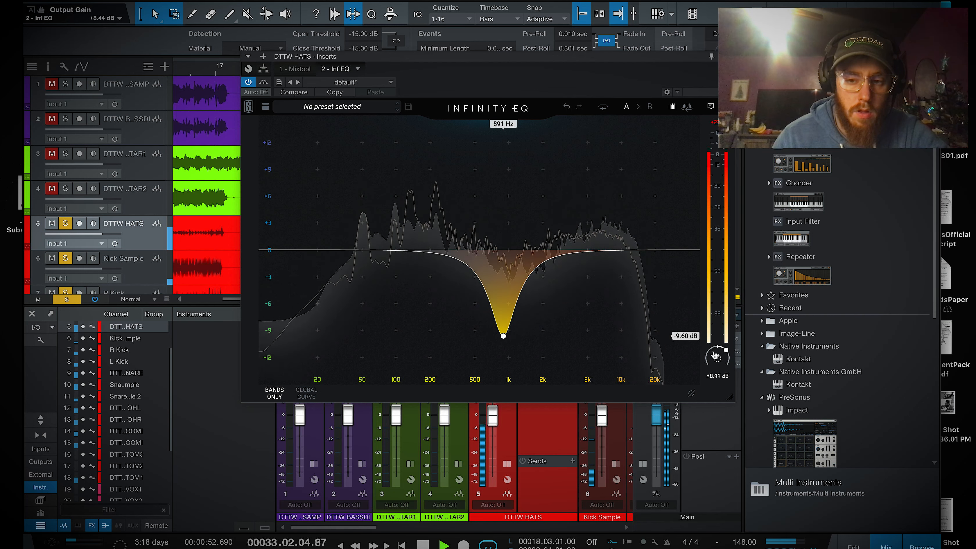
left_click_drag(503, 335, 501, 310)
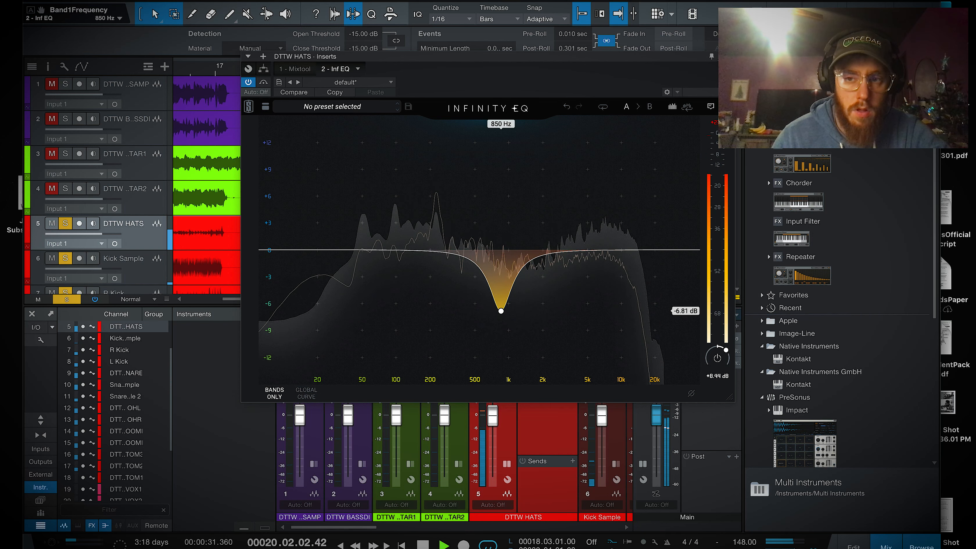
left_click(727, 56)
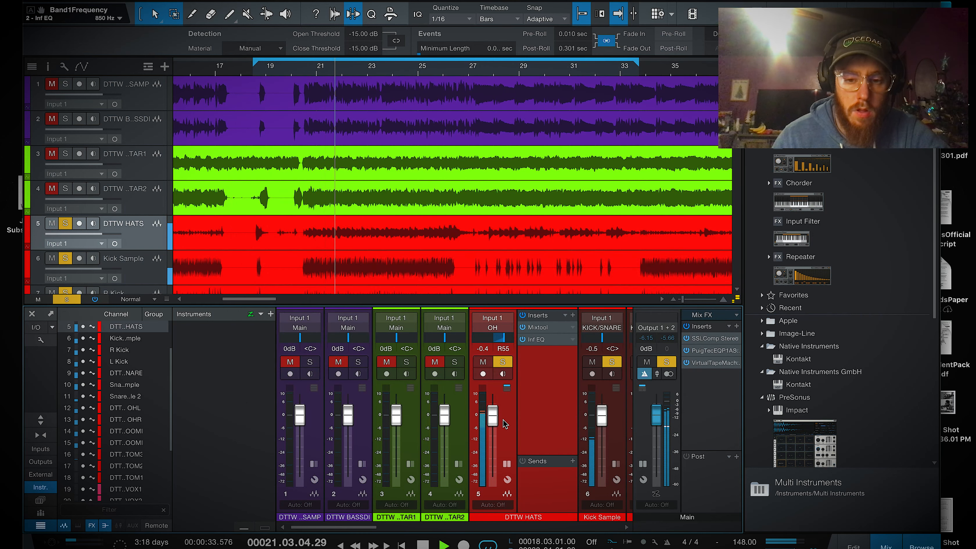
Step: Lower the DTTW HATS fader to -5.0 dB and set its pan to R29
double_click(505, 424)
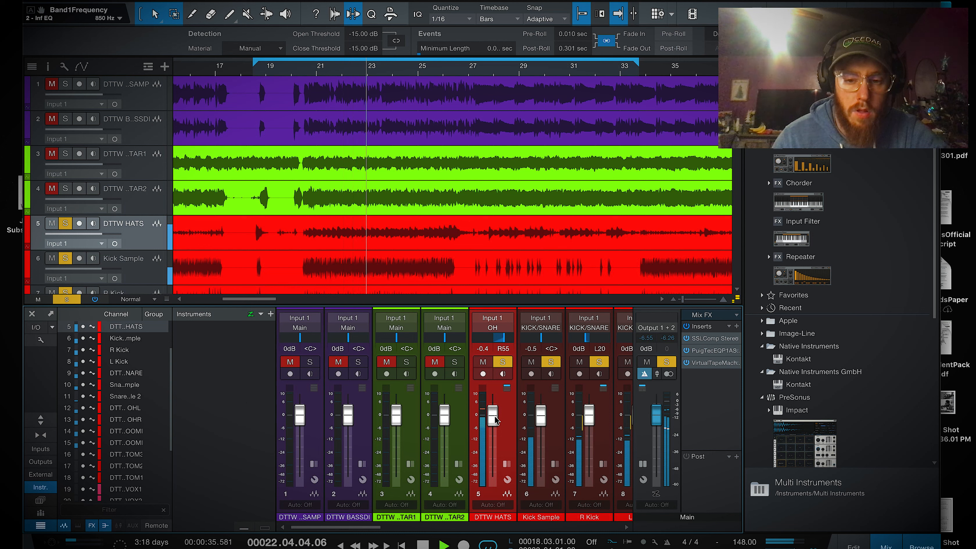
left_click_drag(493, 419, 495, 429)
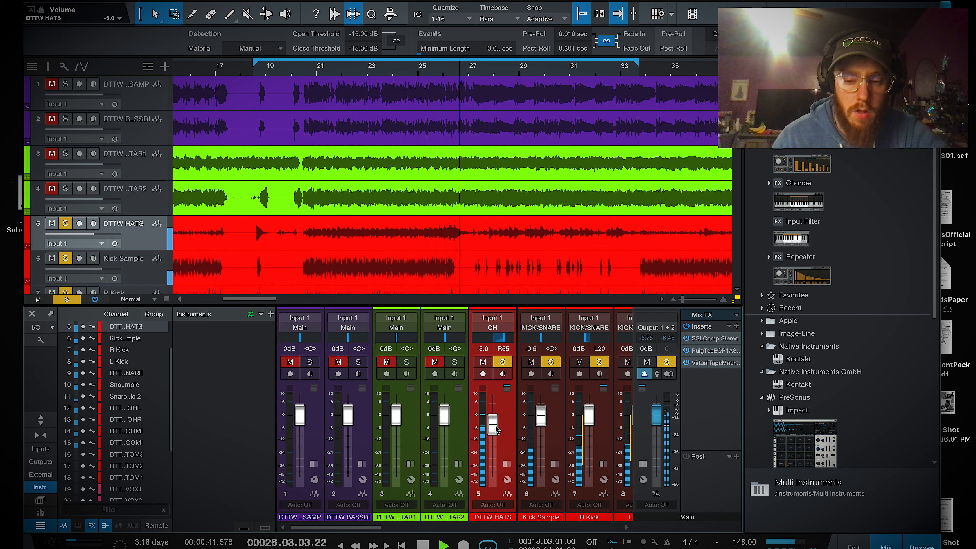
left_click_drag(503, 338, 497, 342)
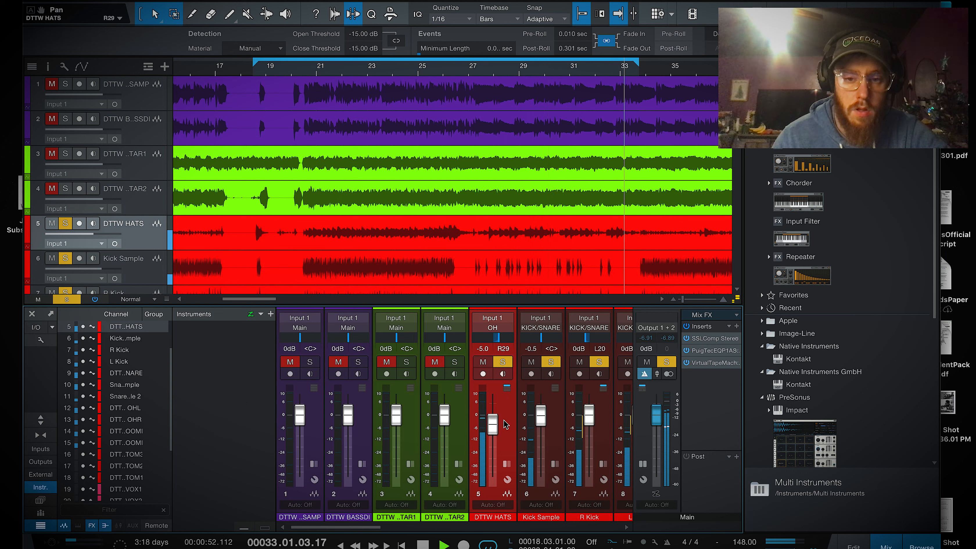
key("space")
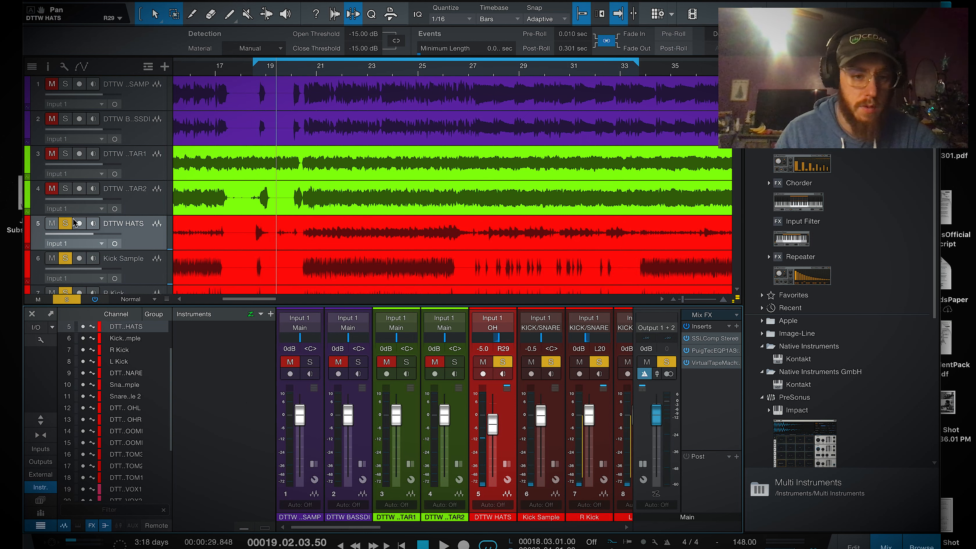
Step: Clear all solos and rename the two purple bass tracks as BASS DI and BASS AMP
left_click(67, 299)
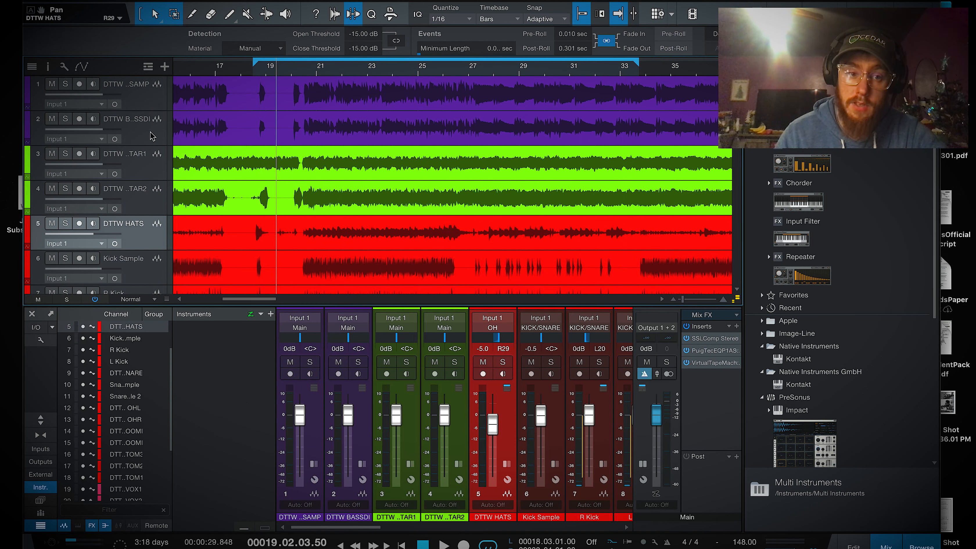
left_click(152, 135)
double_click(122, 119)
type("BASS DI")
key("Return")
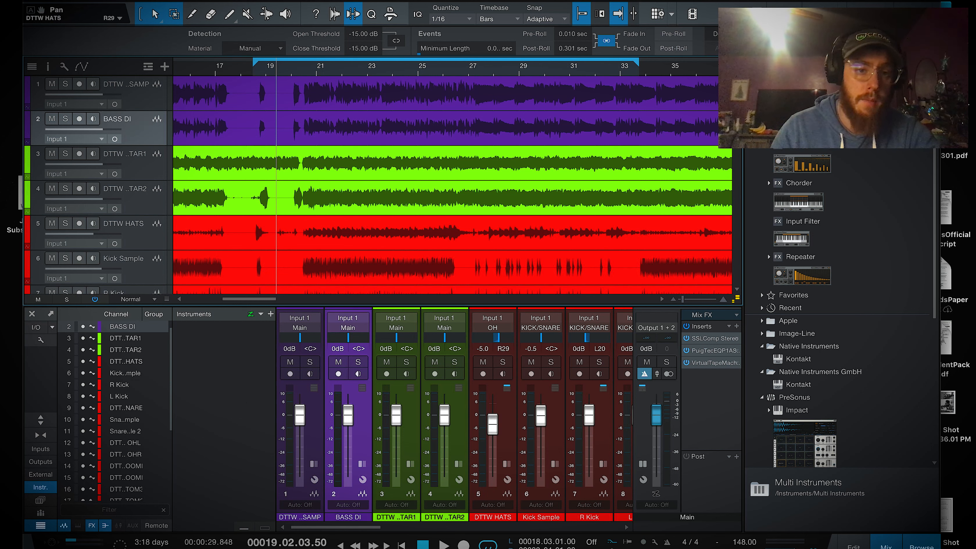
double_click(126, 84)
type("BASS AMP")
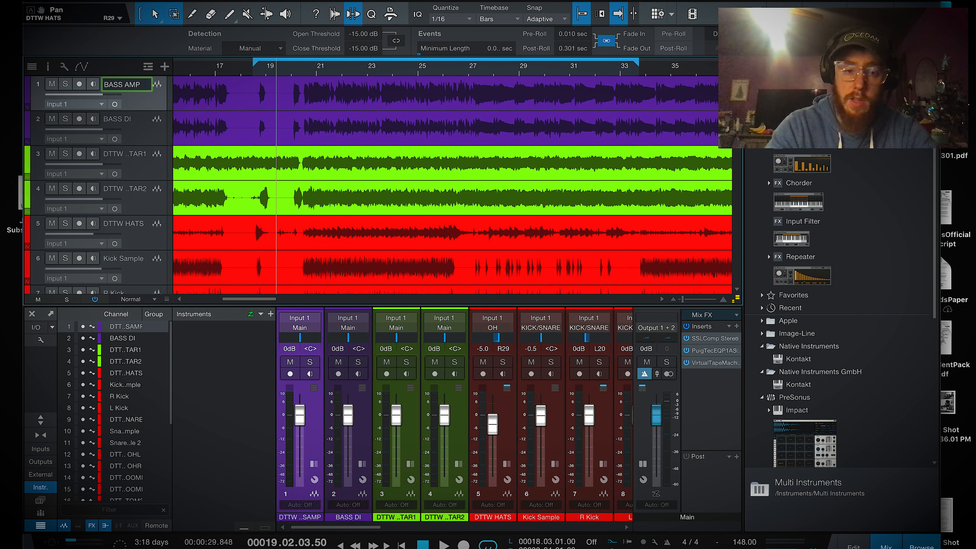
key("Return")
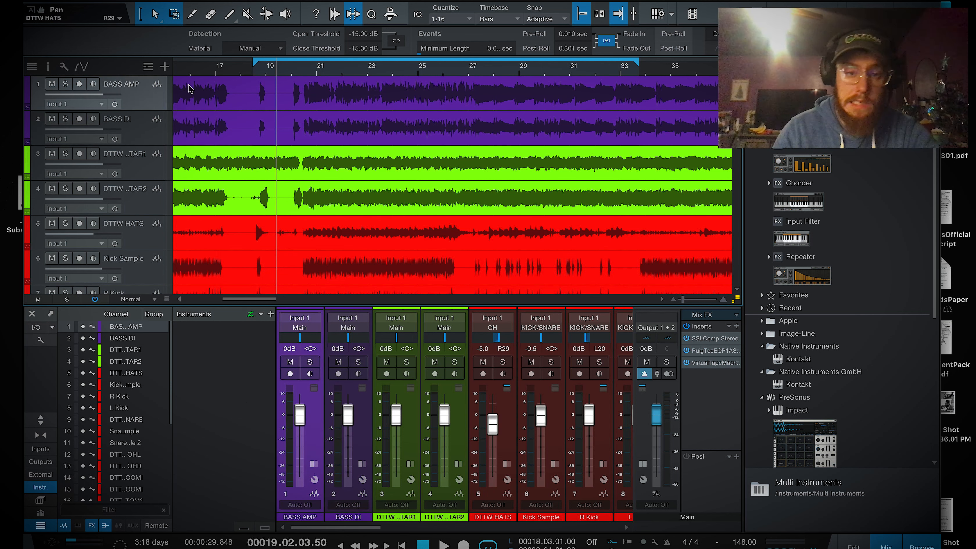
Step: Solo the BASS DI track, play it from bar 21, and expand its mixer channel to show the inserts
left_click(321, 67)
left_click(66, 119)
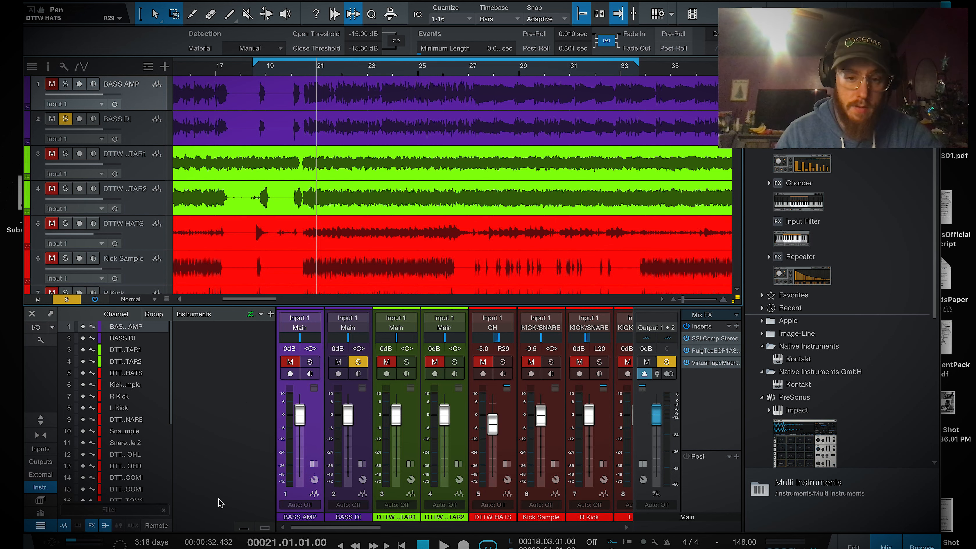
double_click(364, 438)
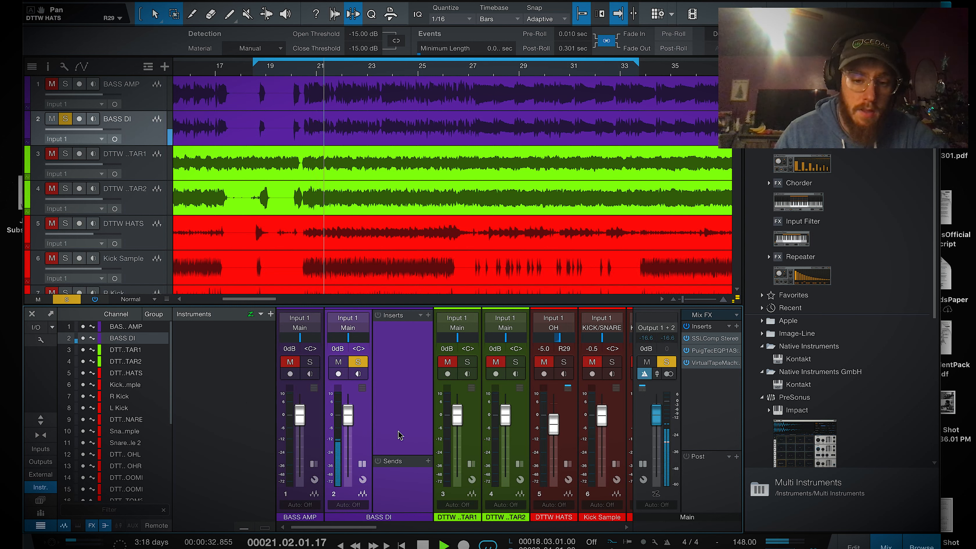
double_click(364, 416)
double_click(364, 420)
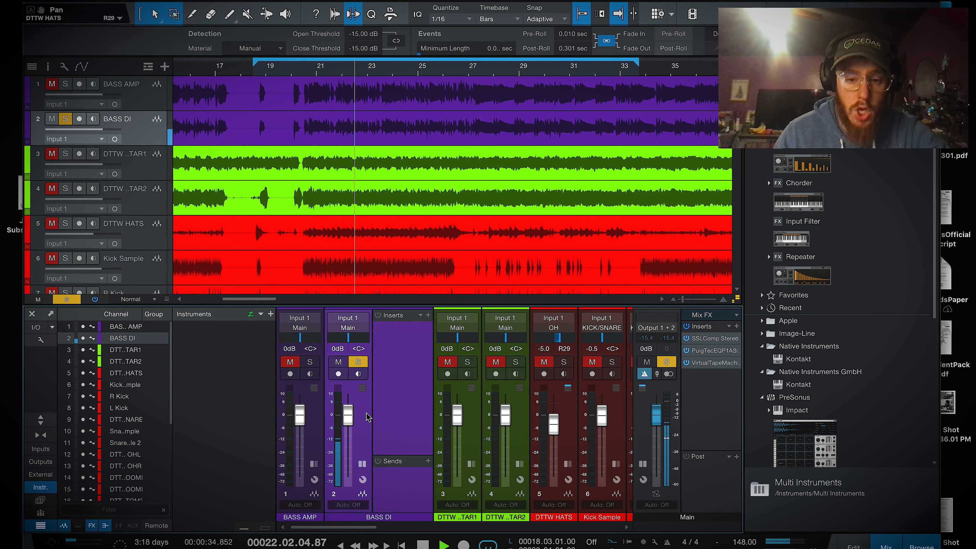
Step: Insert the PreSonus Ampire plug-in on the BASS DI channel
left_click(428, 315)
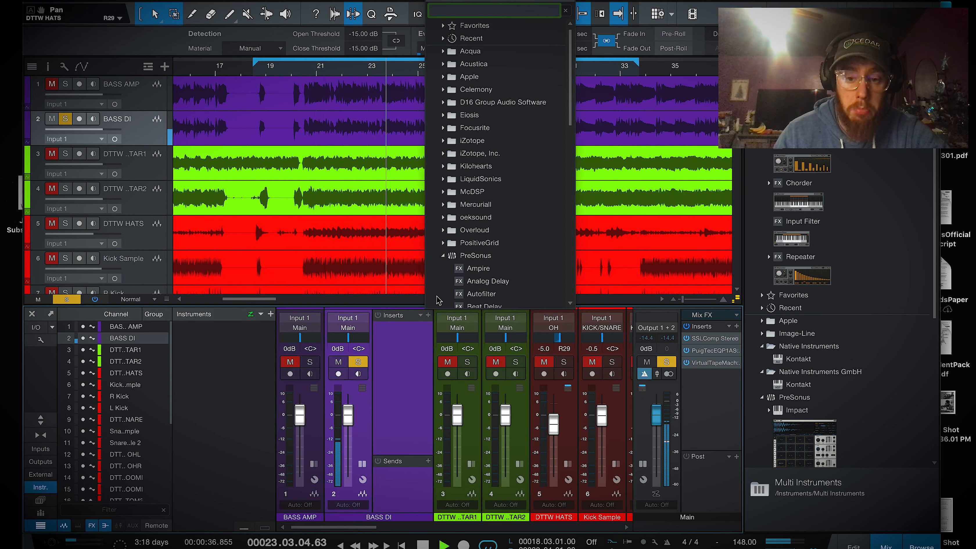
scroll(464, 253, "down", 5)
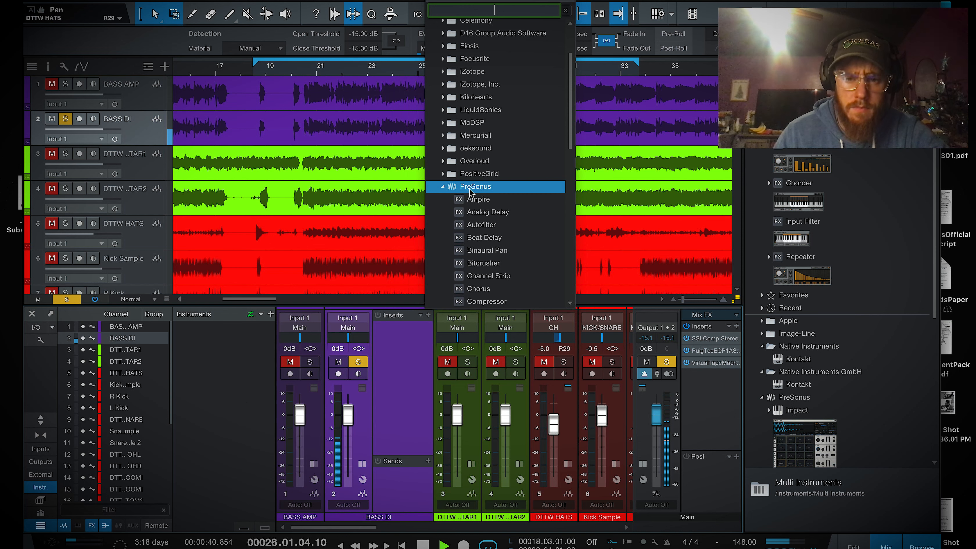
key("BackSpace")
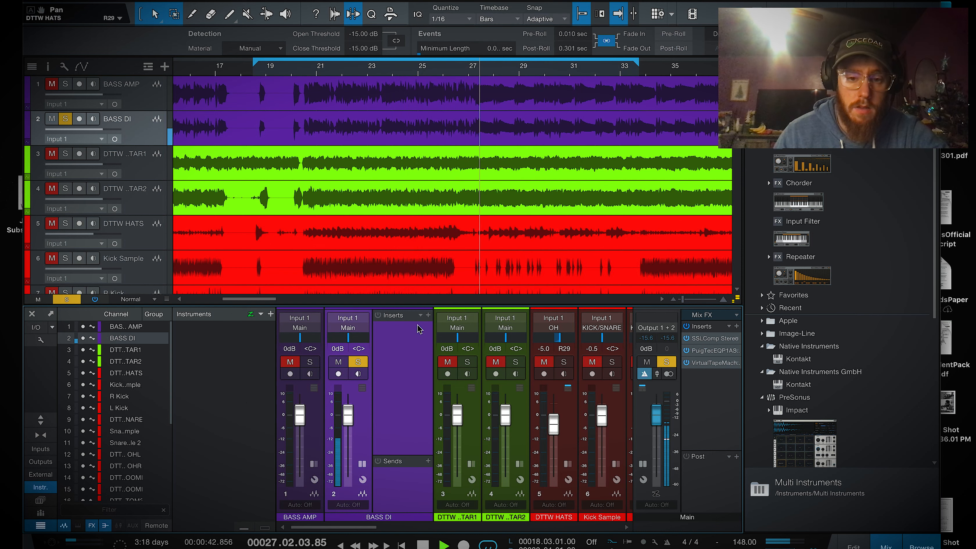
left_click(463, 263)
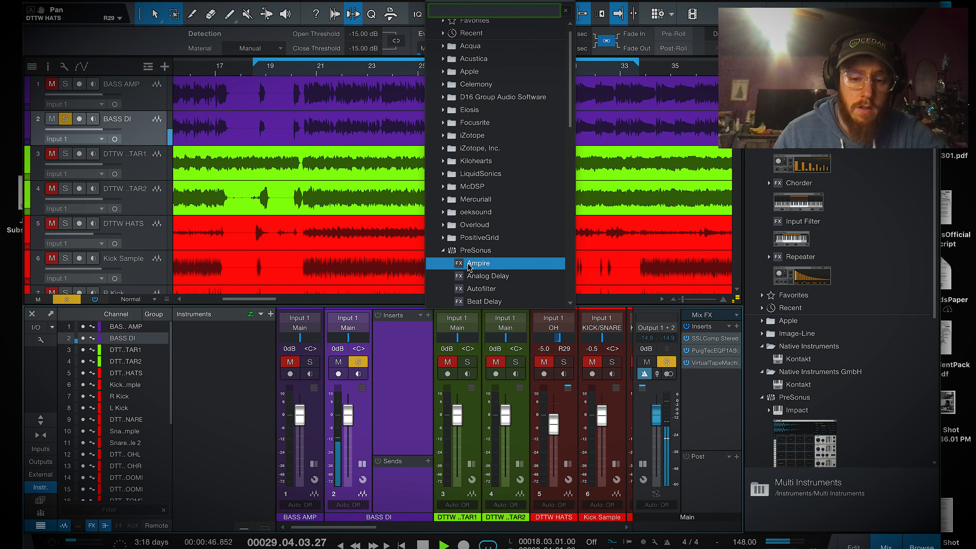
left_click(468, 264)
double_click(469, 265)
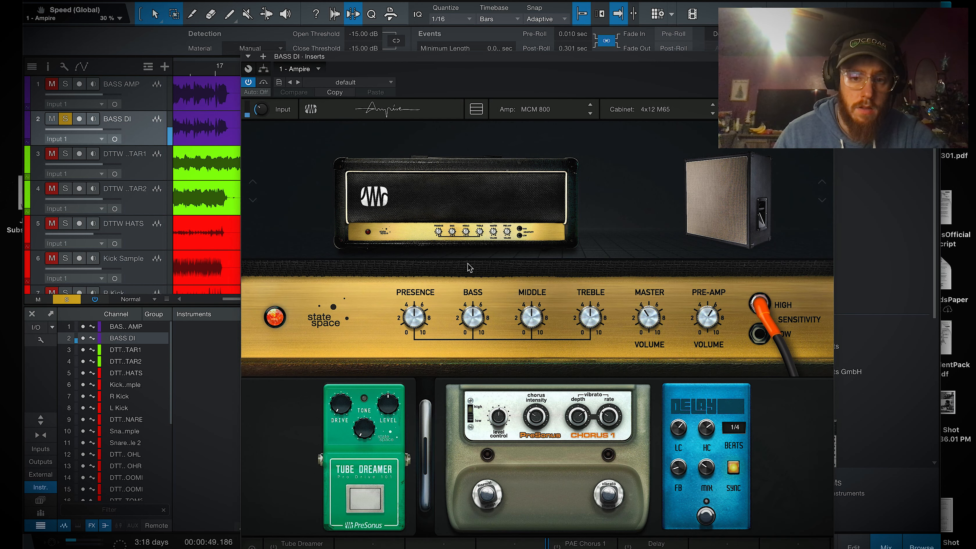
Step: Choose the Amp STV amplifier and the 8x10 Bass cabinet in Ampire
left_click(572, 112)
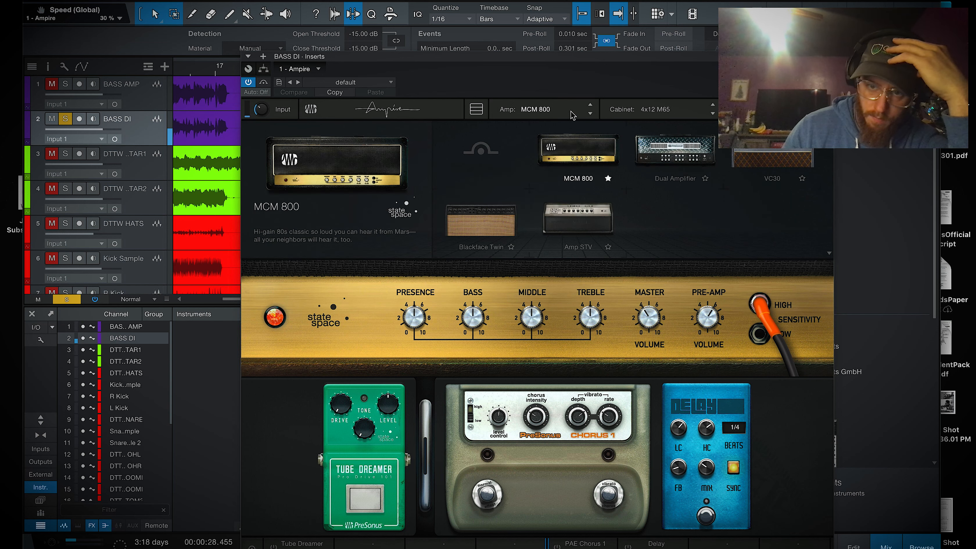
left_click(578, 219)
left_click(663, 110)
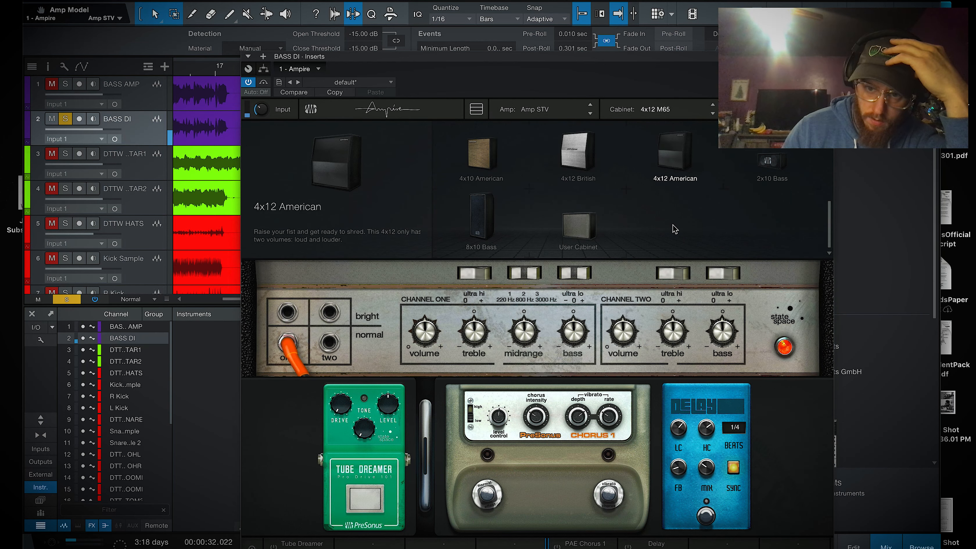
left_click(487, 226)
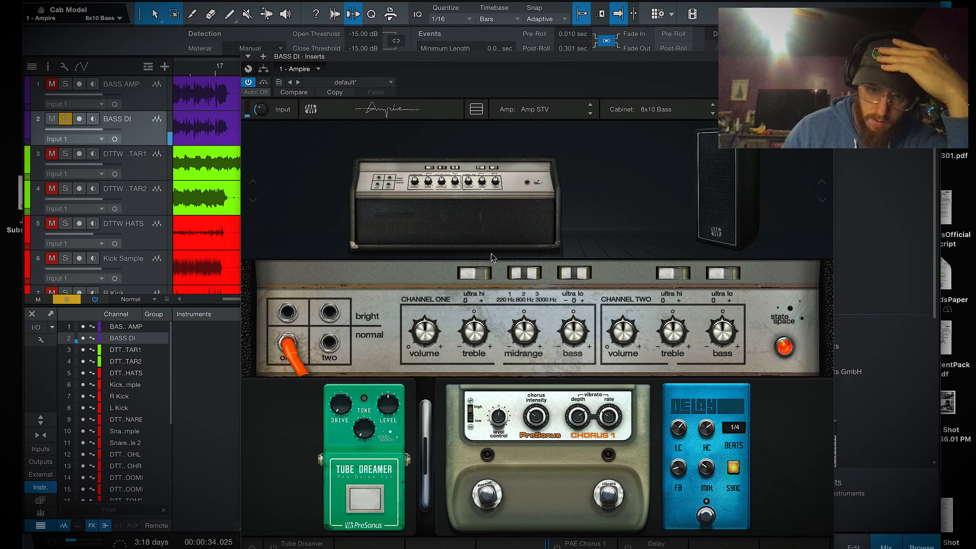
Step: Compare the Two Bright and One Bright inputs on the Amp STV, settling on Two Normal
left_click(333, 346)
left_click(332, 310)
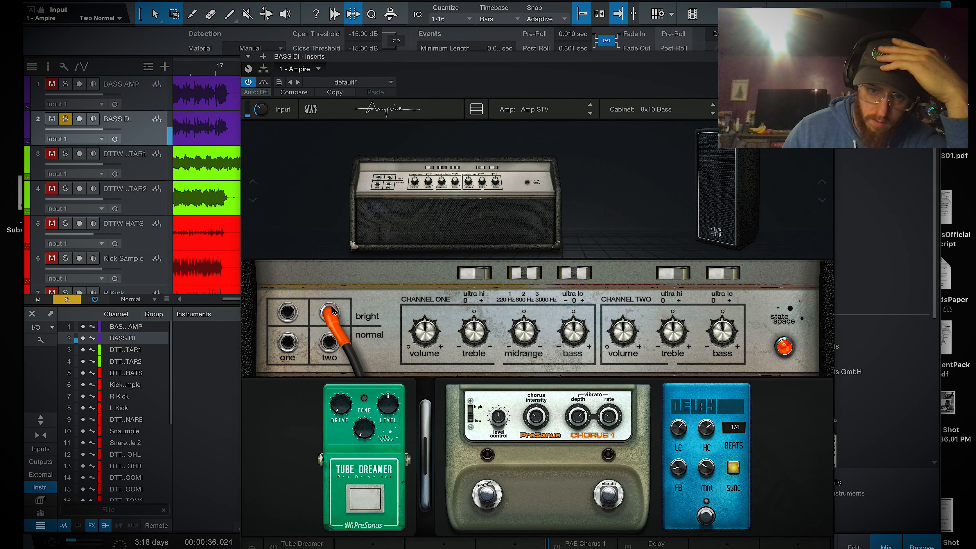
left_click(288, 312)
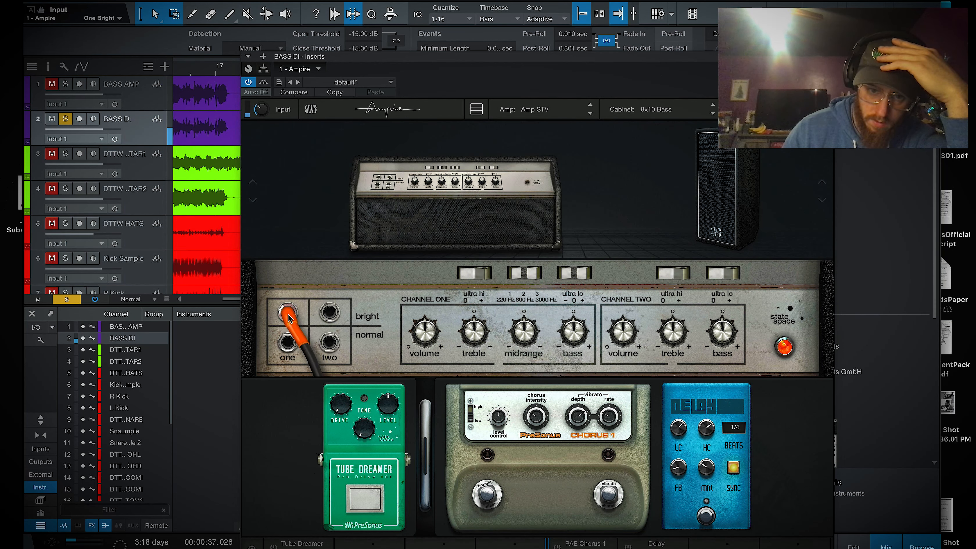
left_click(331, 346)
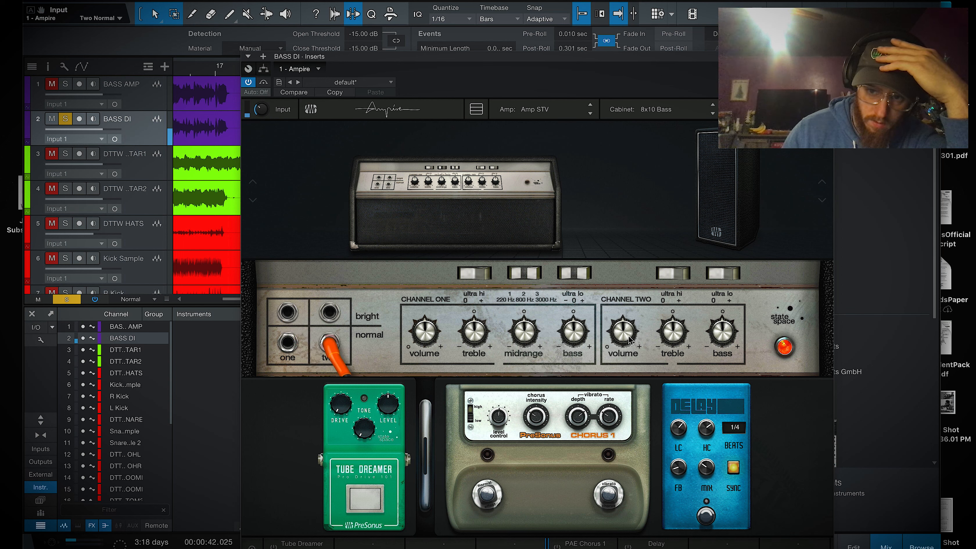
Step: Adjust channel two's volume and bass on the Amp STV and close the Ampire editor
left_click_drag(628, 339, 630, 333)
left_click_drag(723, 332, 726, 319)
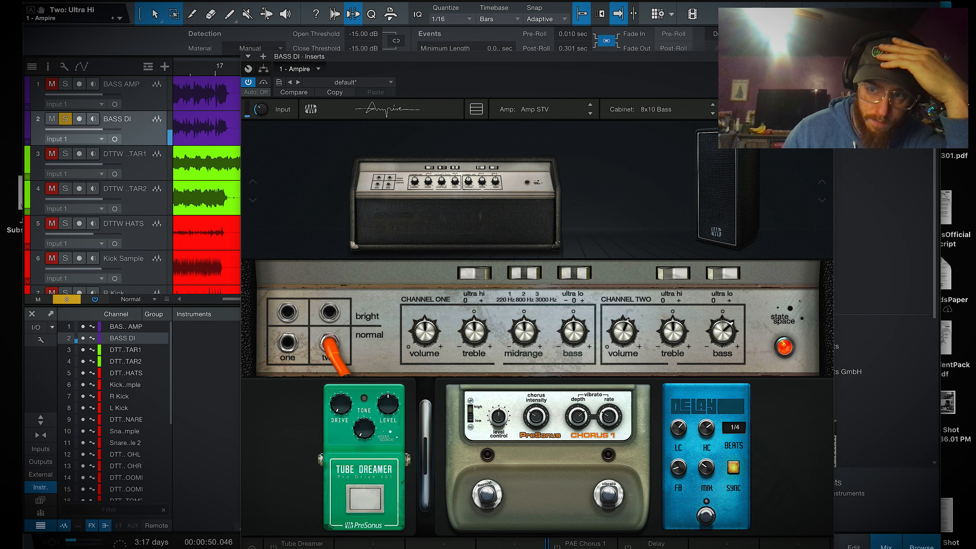
left_click(827, 56)
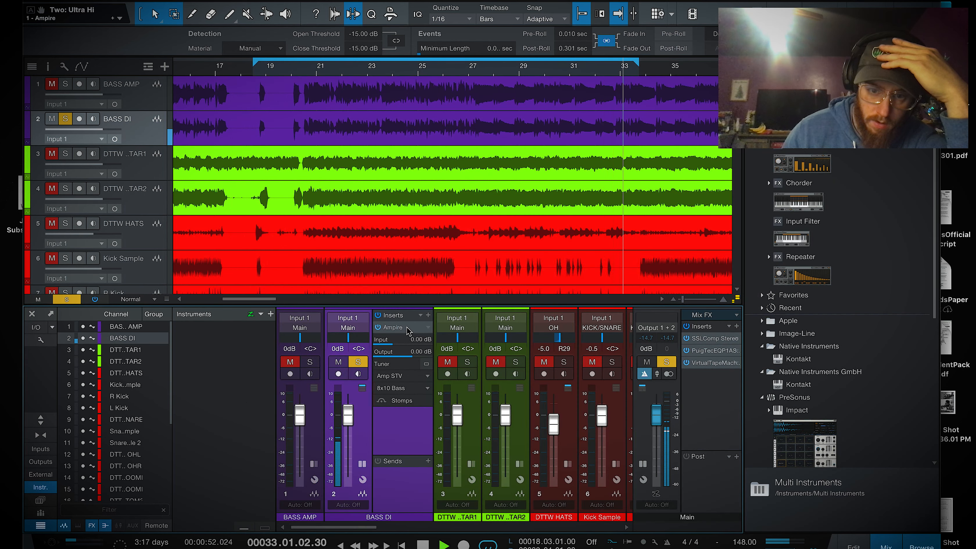
Step: Adjust channel two's treble and bass on the BASS DI's Amp STV and set its volume to 63%
left_click(419, 328)
left_click(426, 327)
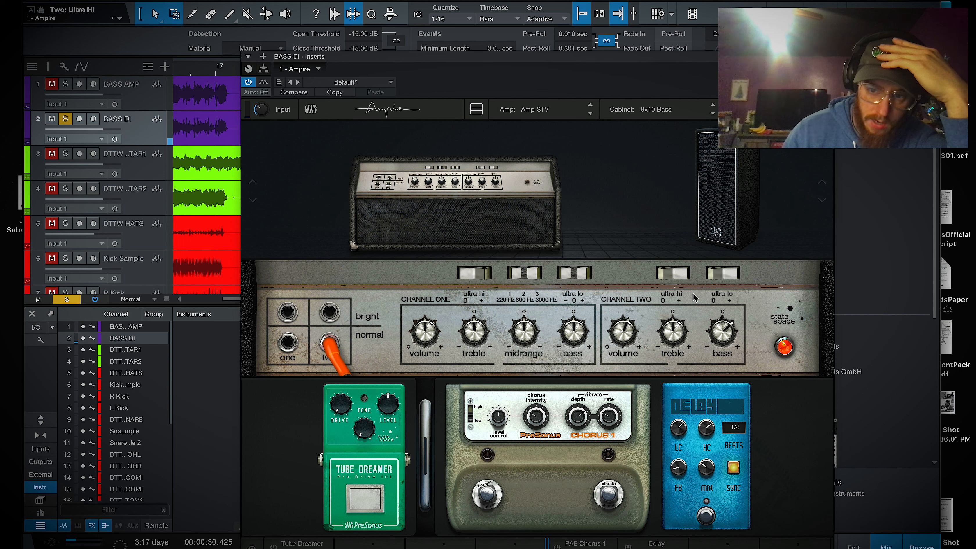
left_click_drag(673, 332, 665, 343)
left_click_drag(719, 329, 717, 345)
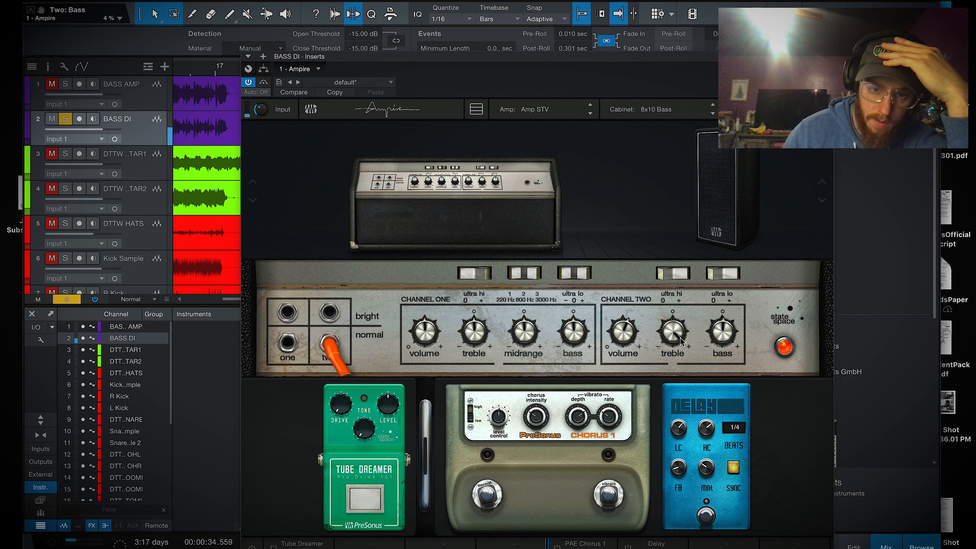
mouse_move(680, 340)
left_click_drag(680, 340, 673, 363)
left_click(624, 336)
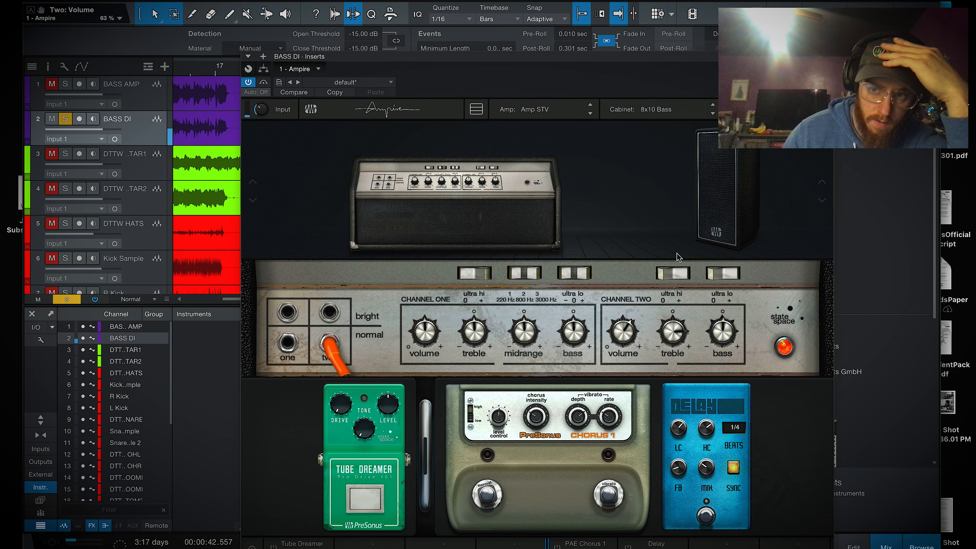
left_click(826, 57)
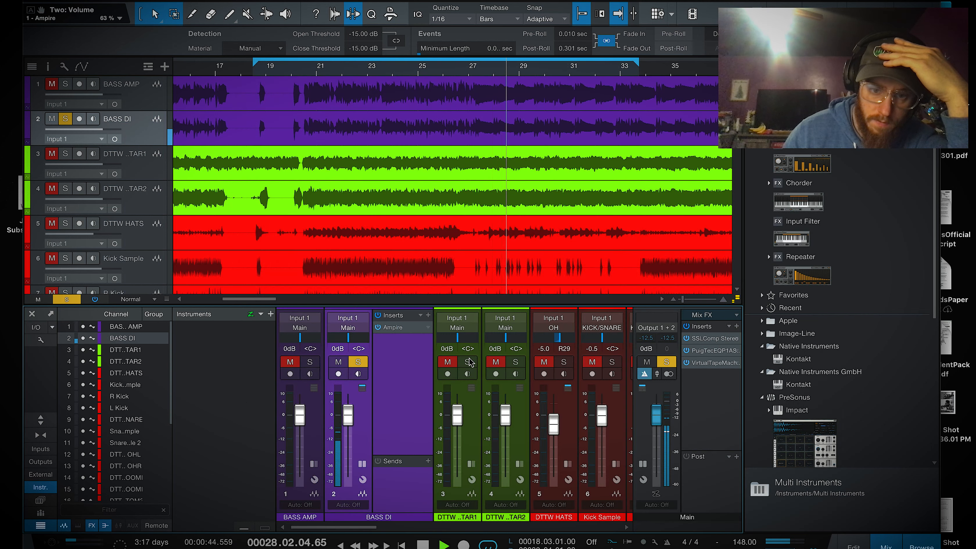
Step: Raise Ampire's output level to 2.52 dB on BASS DI and audition the bass
left_click(393, 327)
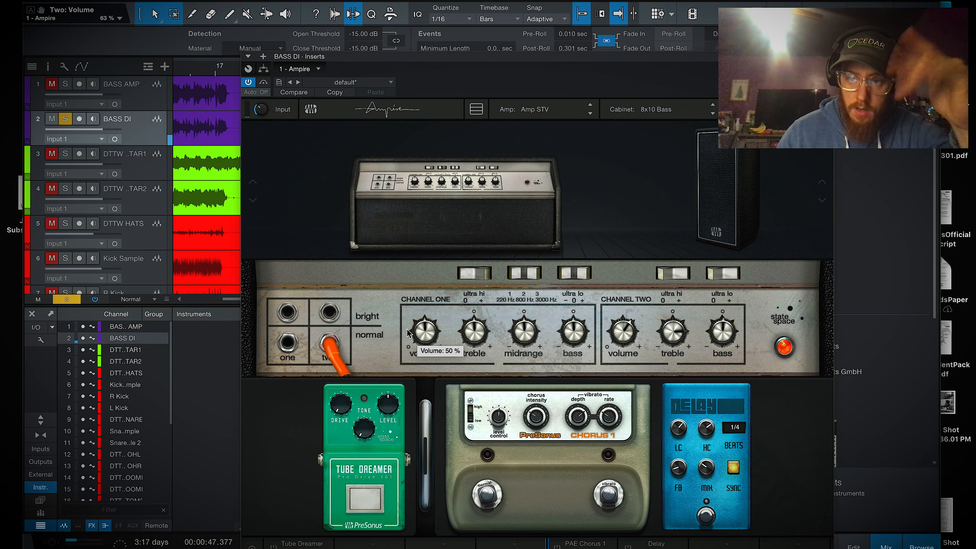
left_click(812, 110)
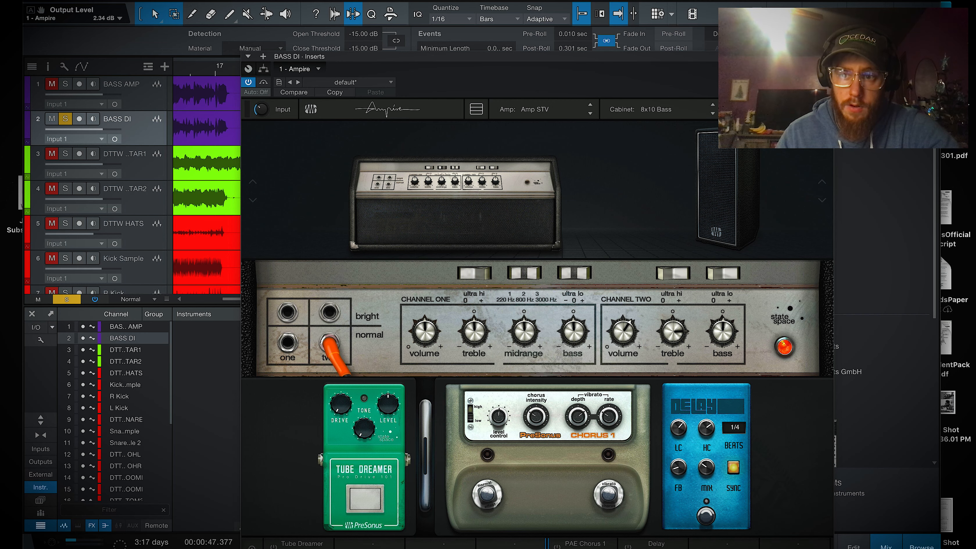
left_click(827, 57)
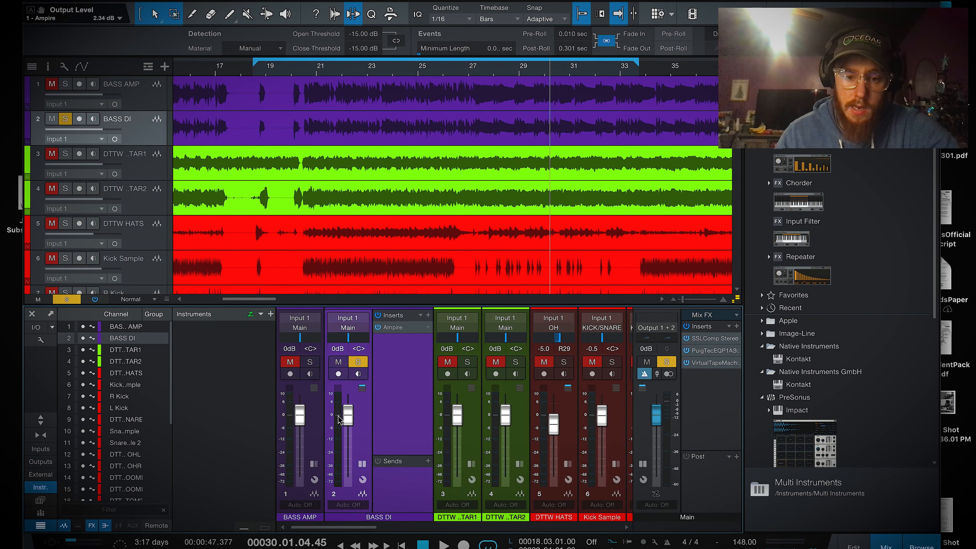
key("space")
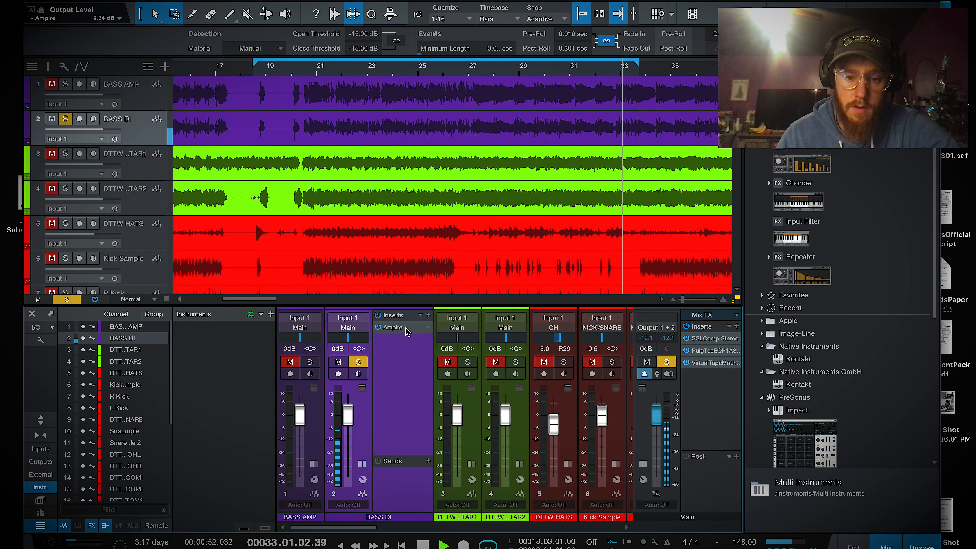
left_click(405, 327)
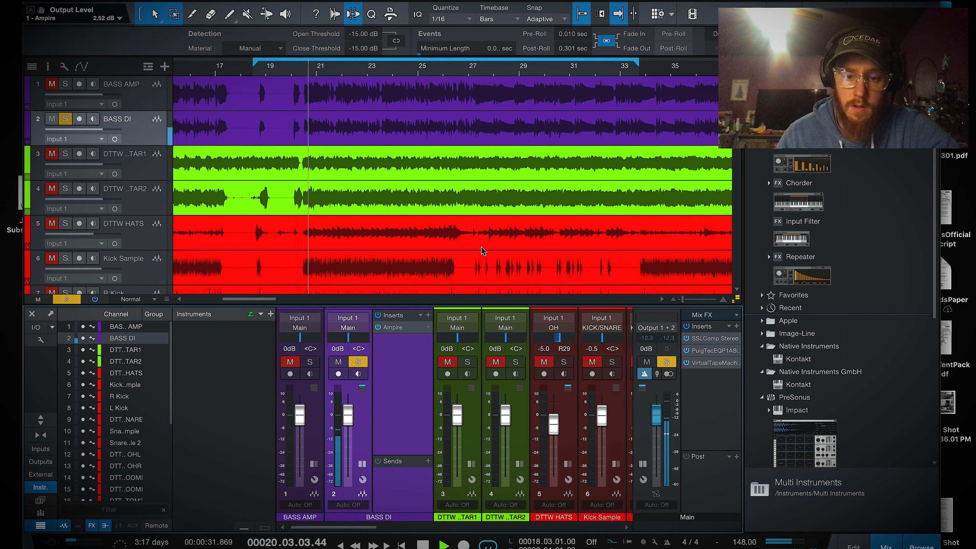
key("space")
Step: Insert Virtual Mix Rack after Ampire on BASS DI and load the Warm Present Bass preset from its Bass category
left_click(428, 315)
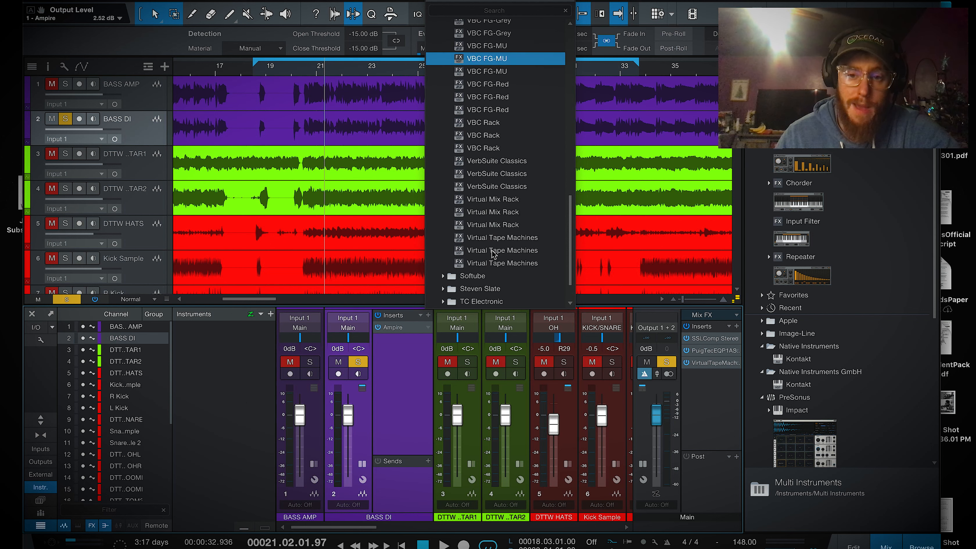
left_click(510, 200)
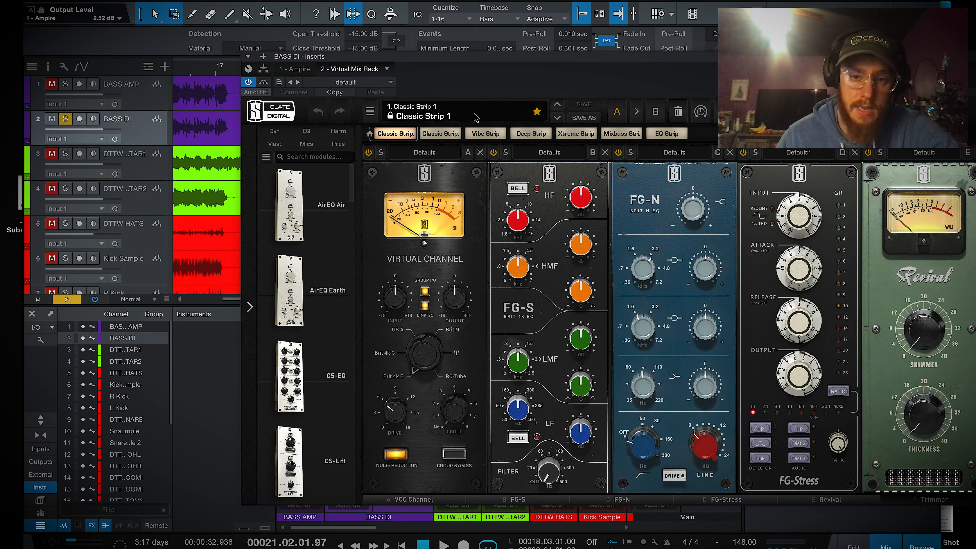
left_click(422, 115)
mouse_move(454, 200)
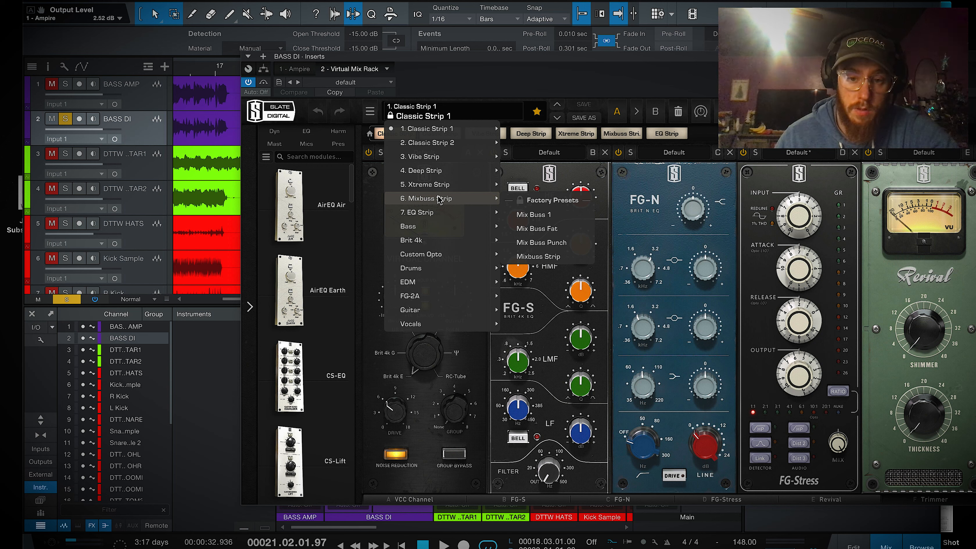
mouse_move(433, 269)
mouse_move(433, 311)
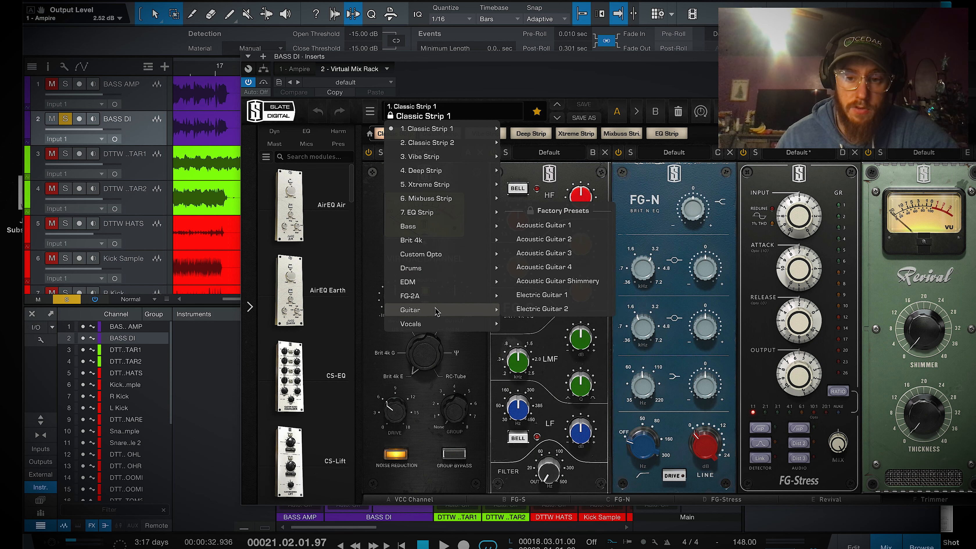
mouse_move(438, 227)
left_click(531, 325)
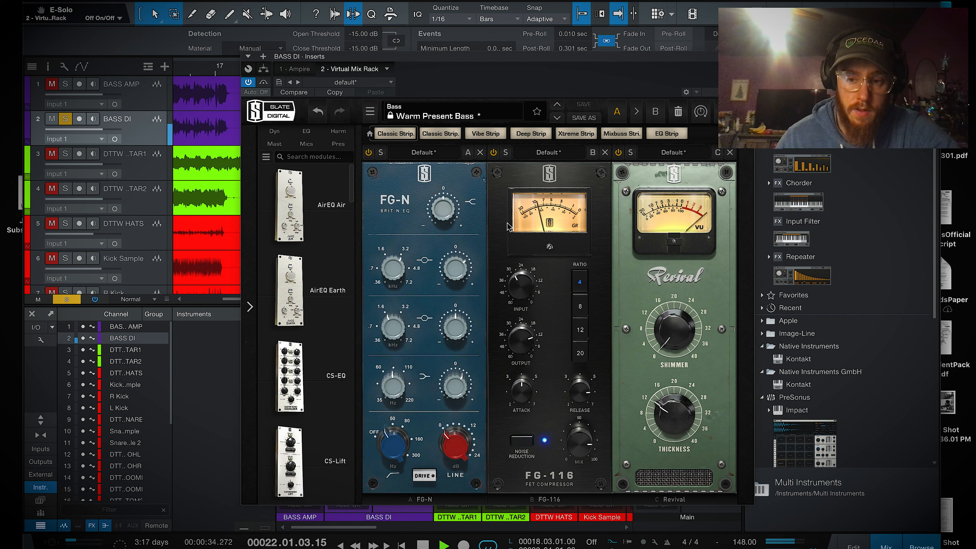
Step: Compare Revival's Thickness at 0 with higher settings during playback, leaving it at about 12.7
left_click_drag(652, 413, 669, 477)
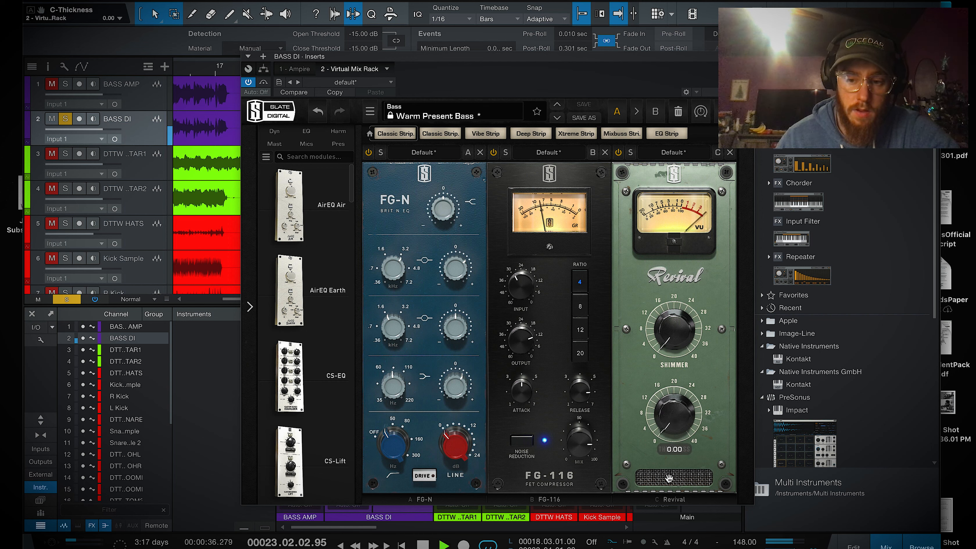
left_click_drag(675, 413, 658, 499)
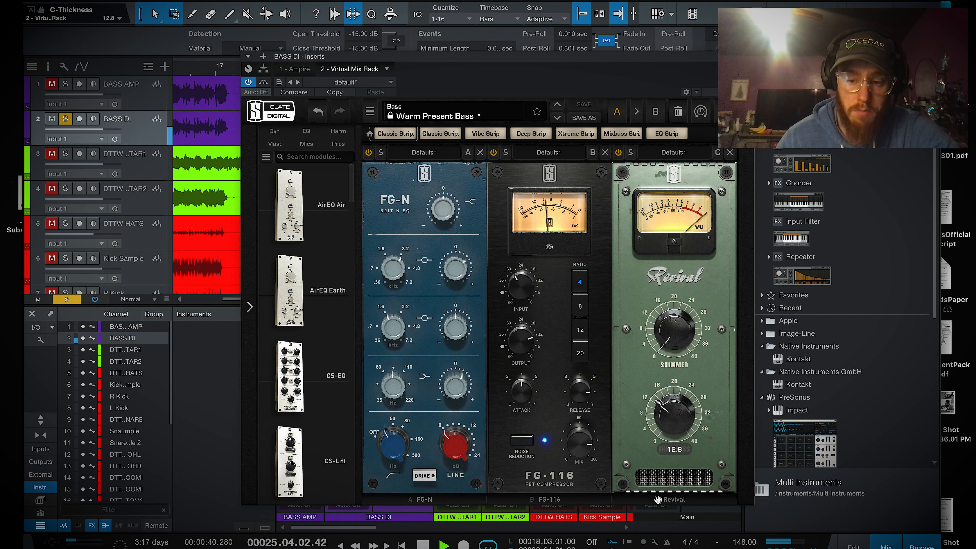
key("space")
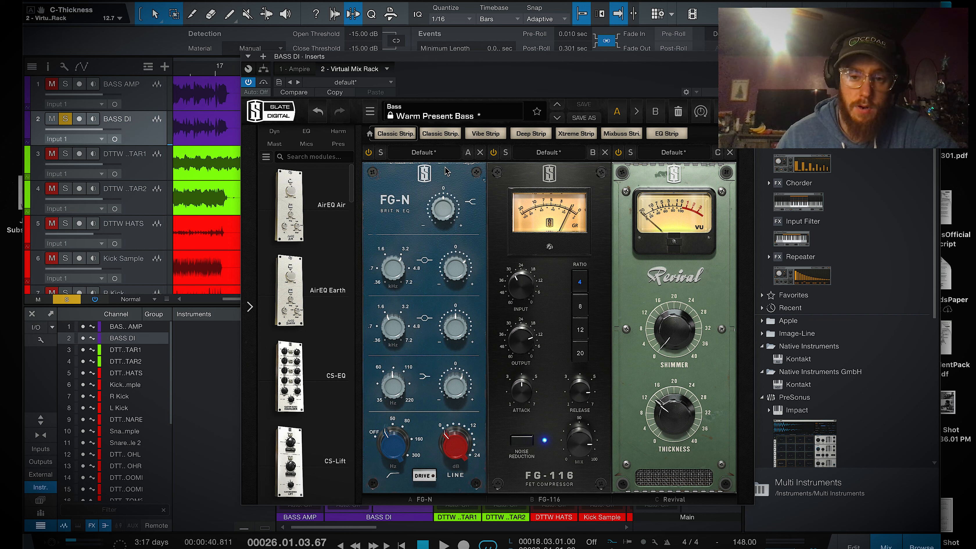
Step: Compare the bass with the FG-N EQ bypassed and active, and try low shelf boosts of +16 dB and +4.71 dB
left_click(368, 153)
key("space")
left_click(369, 153)
left_click_drag(455, 387, 461, 306)
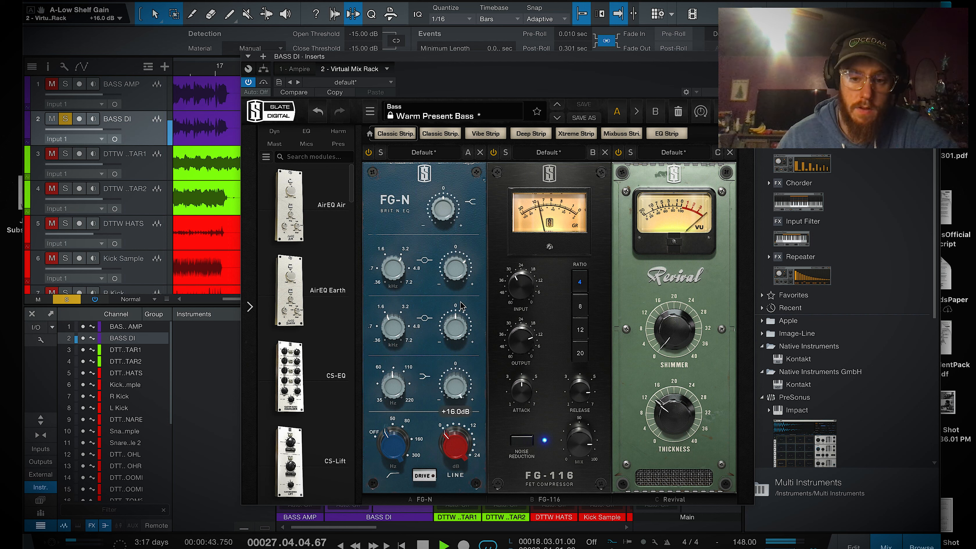
left_click_drag(467, 380, 449, 417)
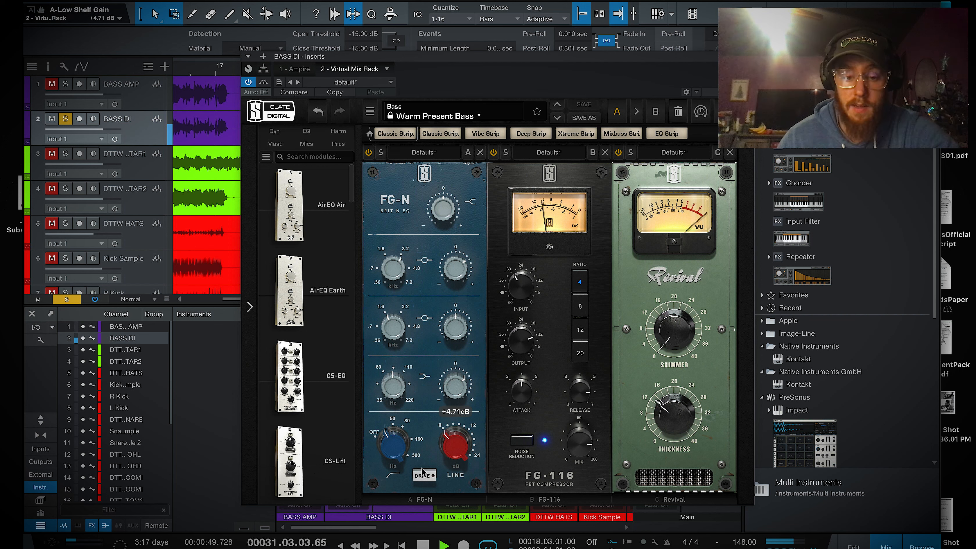
Step: Engage FG-N's Drive and set its lower bell to +5.87 dB, high shelf to -1.44 dB, and low shelf and upper bell to 0 dB
left_click(426, 477)
left_click_drag(453, 444, 455, 417)
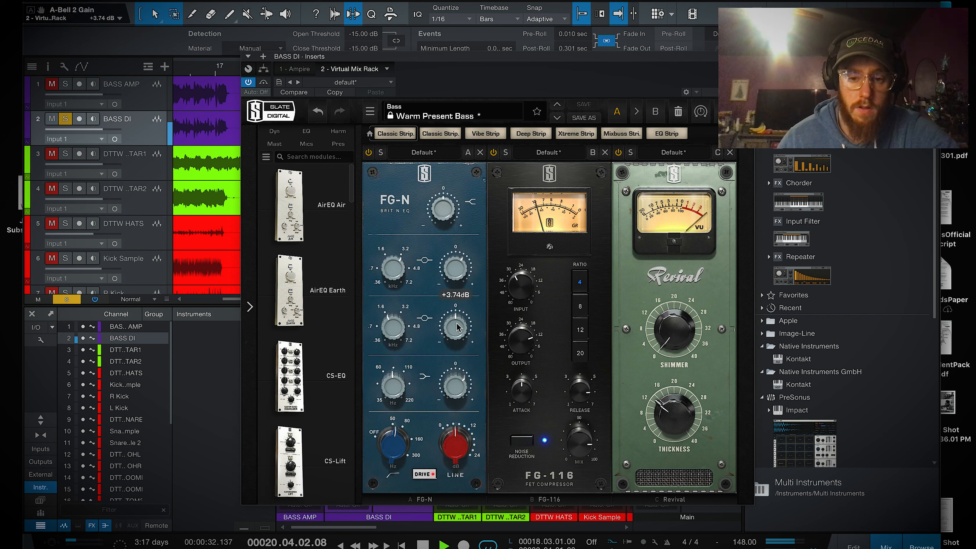
mouse_move(460, 328)
left_mouse_down()
mouse_move(466, 244)
mouse_move(461, 323)
left_mouse_up()
double_click(454, 386)
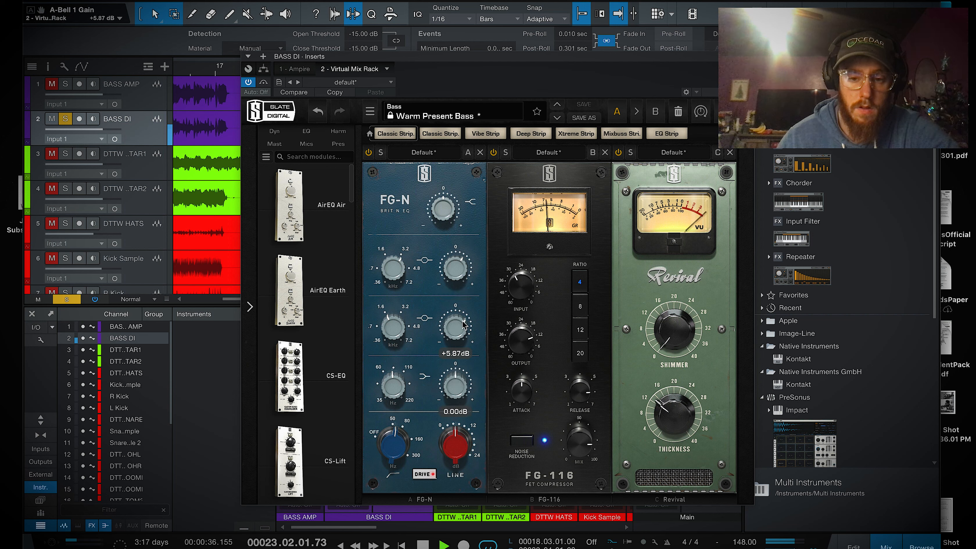
mouse_move(463, 271)
left_mouse_down()
mouse_move(464, 236)
mouse_move(460, 263)
left_mouse_up()
double_click(456, 271)
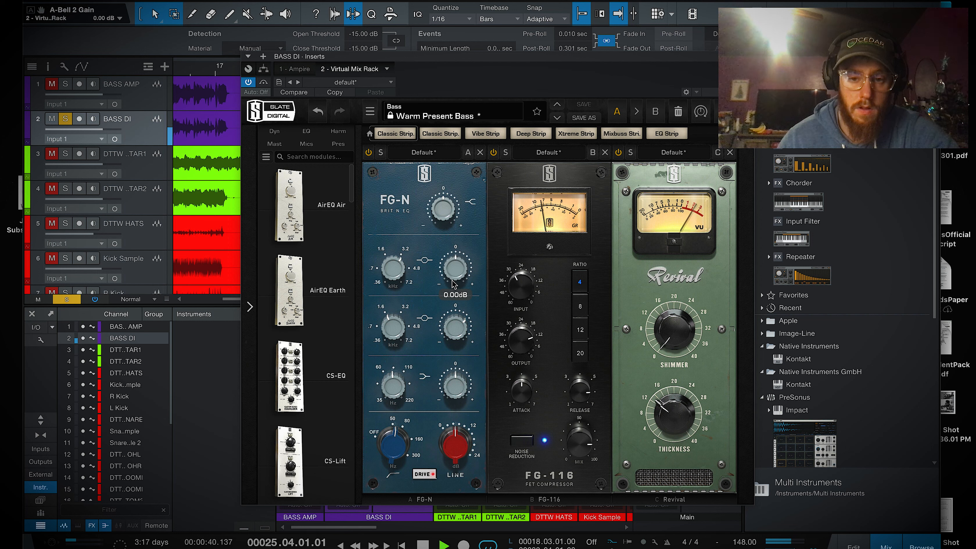
left_click_drag(446, 211, 445, 219)
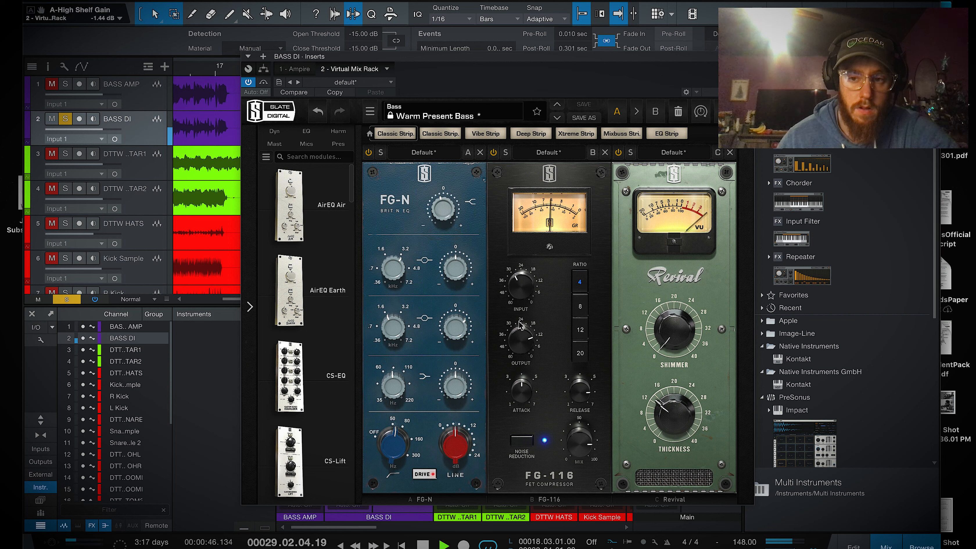
Step: Set Revival's Thickness to 11.9 and the FG-116 compressor's Mix to 100%
left_click_drag(672, 412, 670, 411)
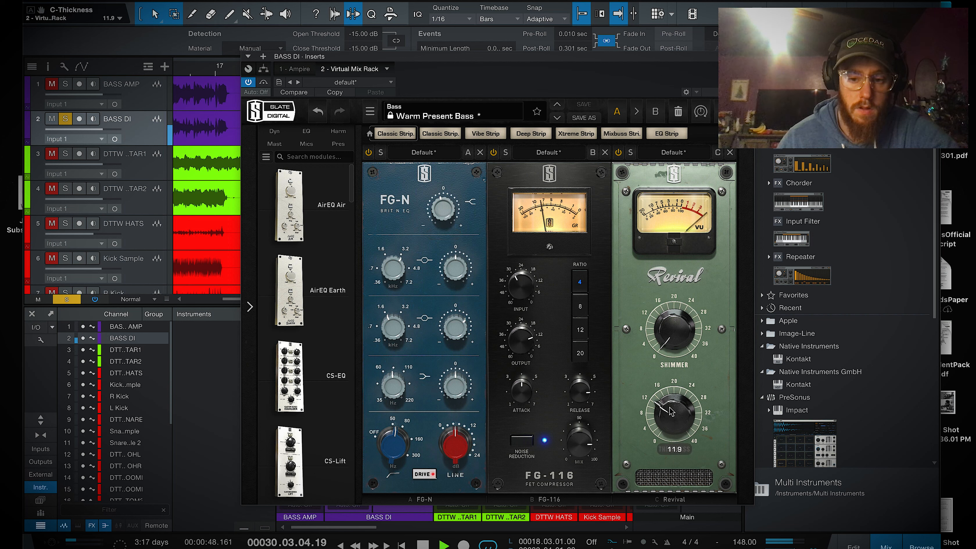
left_click_drag(580, 438, 581, 434)
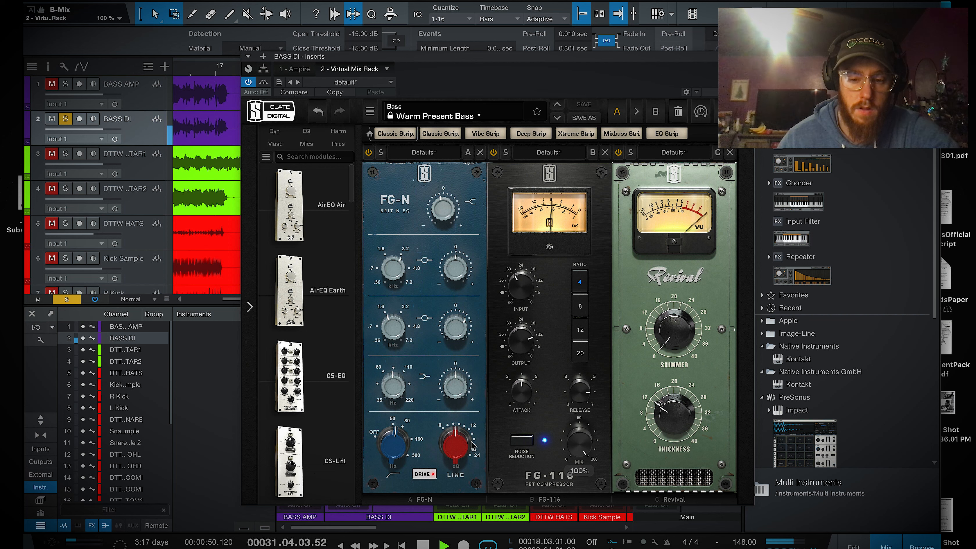
Step: Compare FG-N's line gain at 0 dB and at maximum during playback, settling on 24 dB
left_click_drag(460, 439, 420, 520)
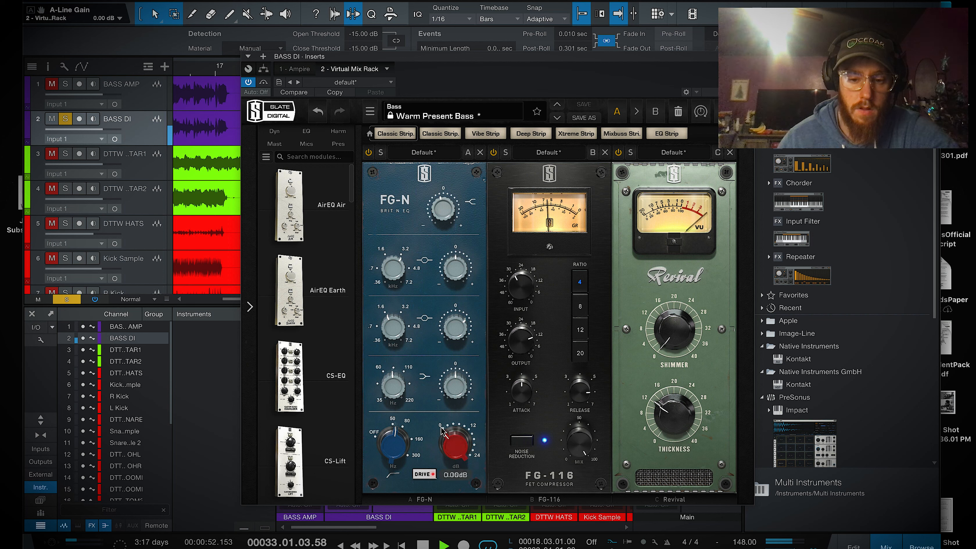
left_click_drag(453, 440, 470, 392)
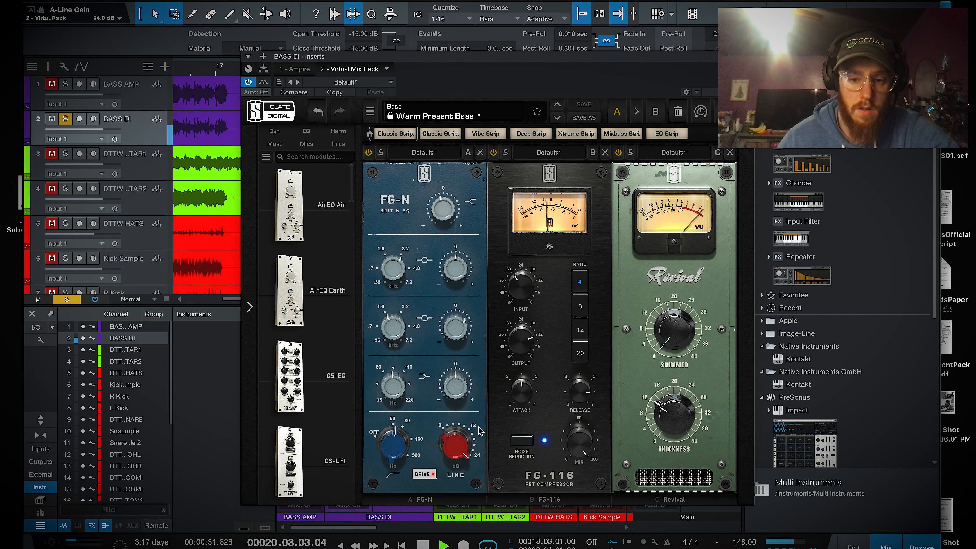
left_click_drag(453, 439, 438, 515)
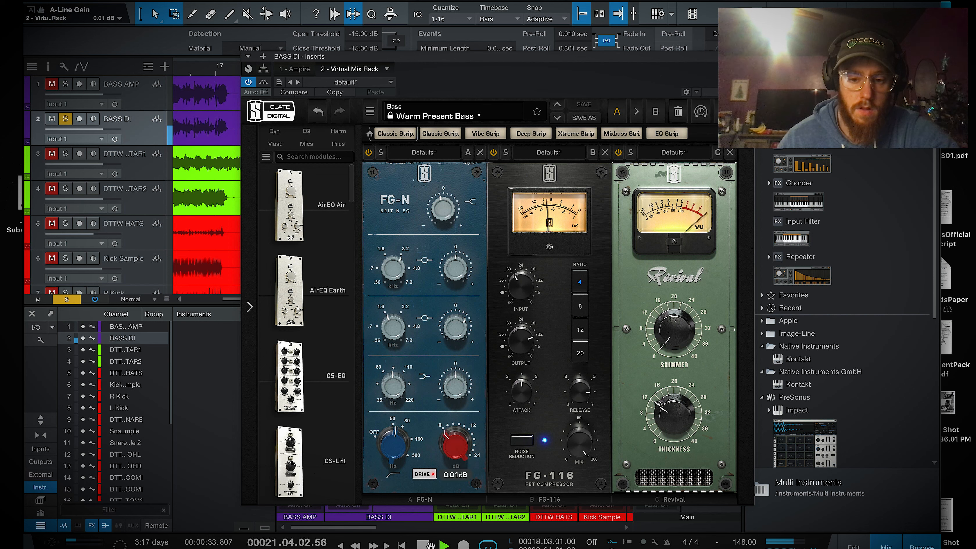
mouse_move(454, 440)
left_mouse_down()
mouse_move(457, 413)
mouse_move(447, 479)
mouse_move(459, 429)
left_mouse_up()
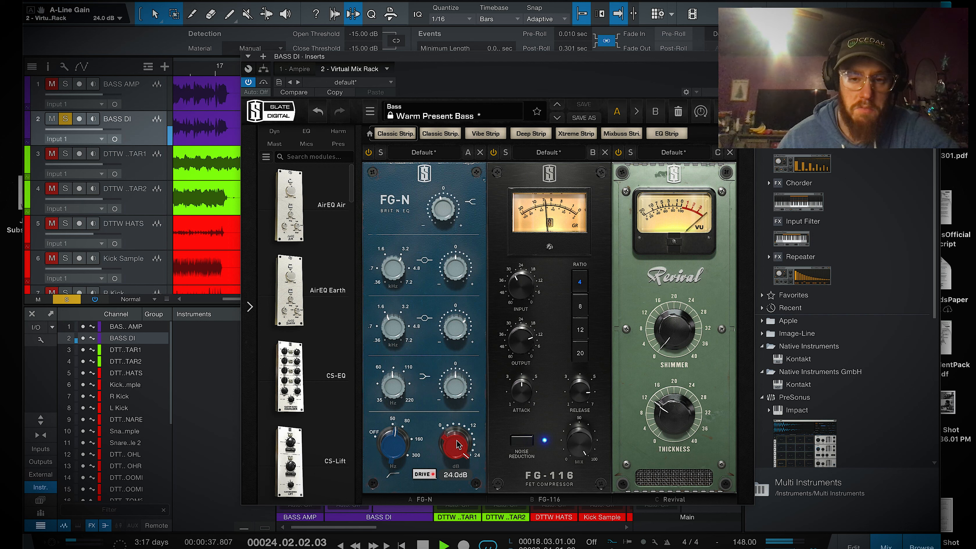
Step: Set the FG-116 compressor's Output to -17.8 dB and audition the bass
mouse_move(522, 342)
left_mouse_down()
mouse_move(519, 372)
mouse_move(520, 350)
left_mouse_up()
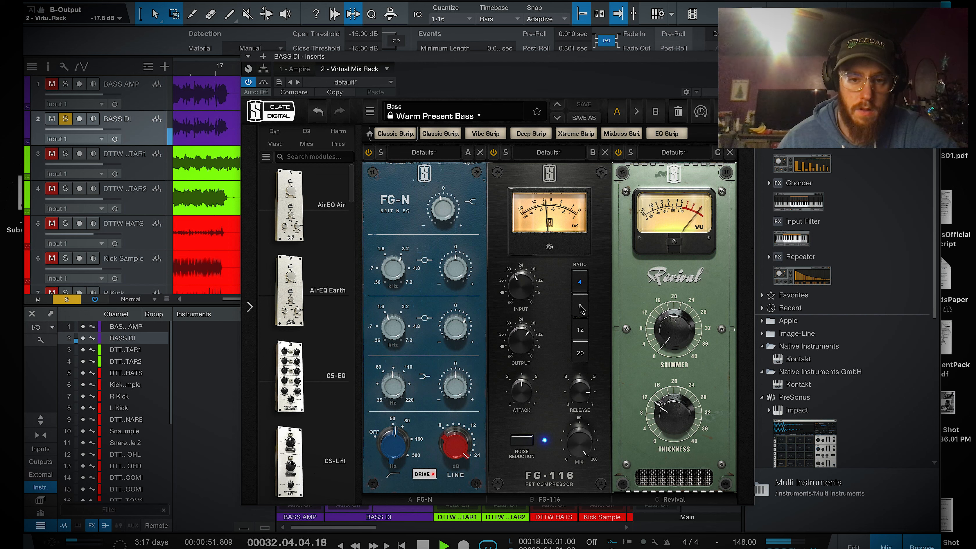
key("space")
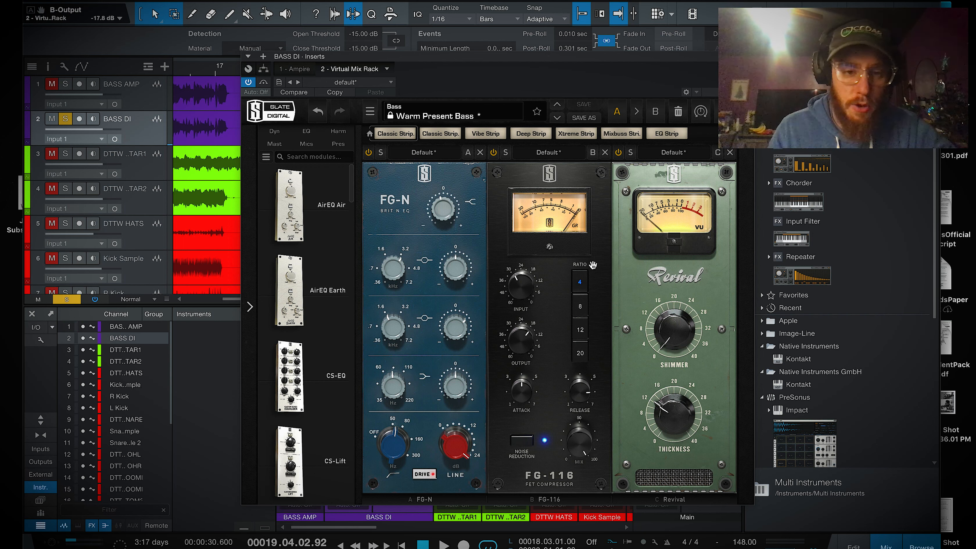
key("space")
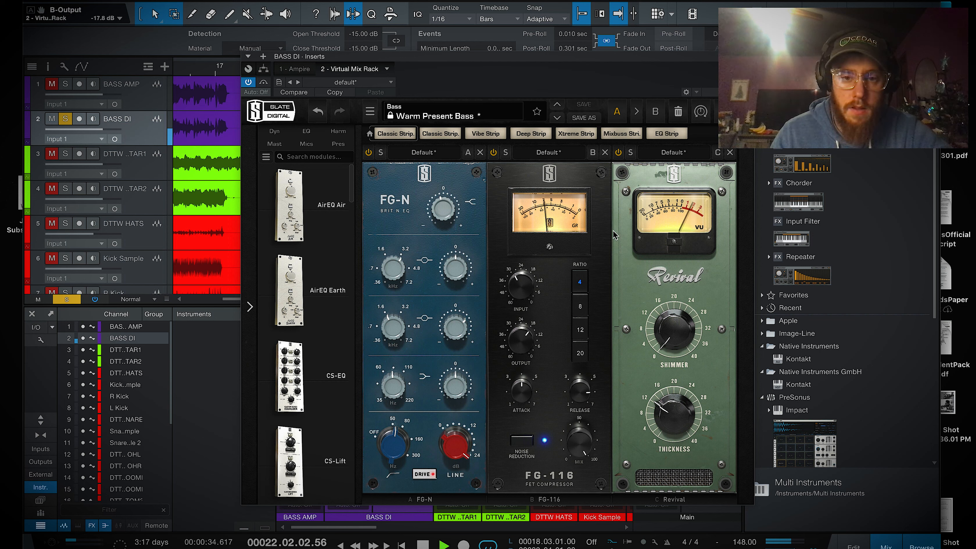
key("space")
Step: Add an FG-Stress compressor at the end of the bass DI rack and load its Bass Guitar - Tubey Opto preset
left_click(274, 131)
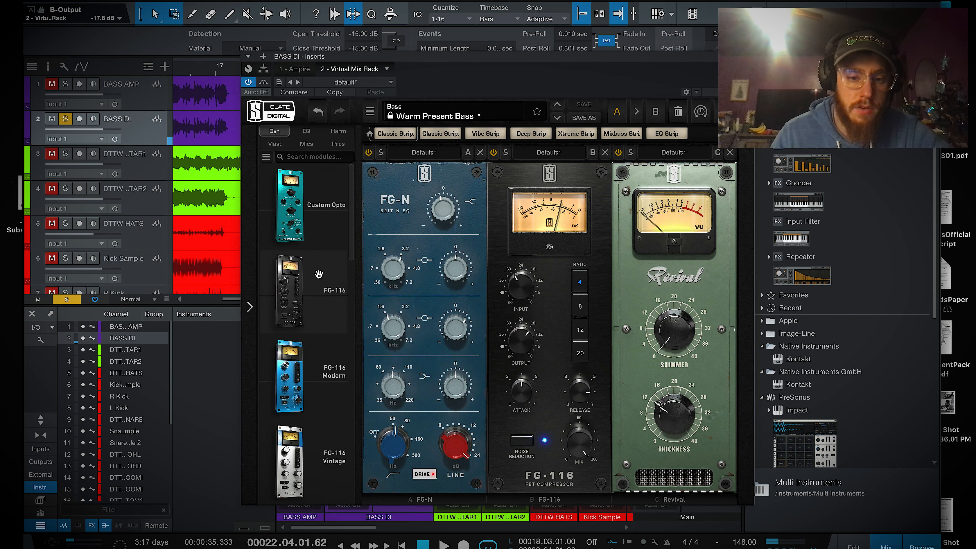
scroll(319, 274, "down", 5)
mouse_move(304, 275)
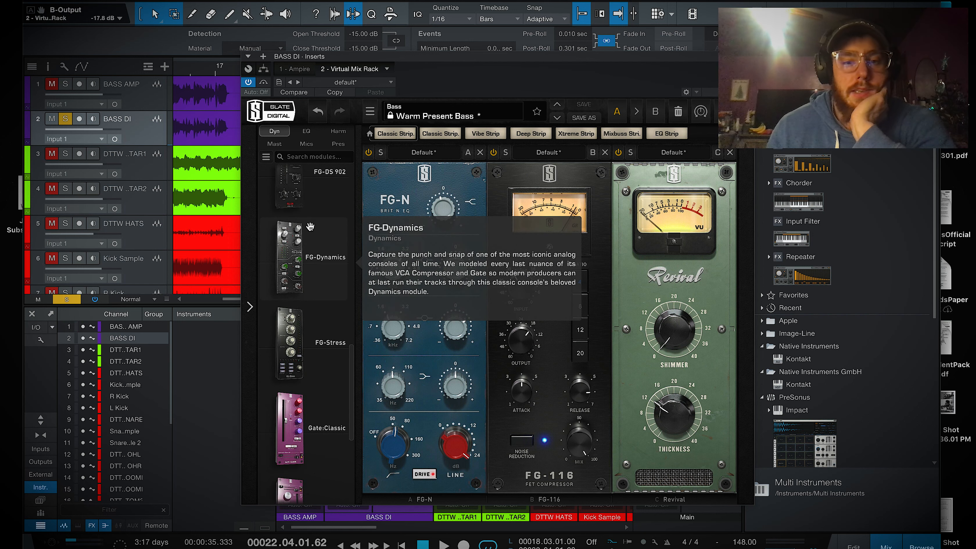
scroll(321, 200, "up", 1)
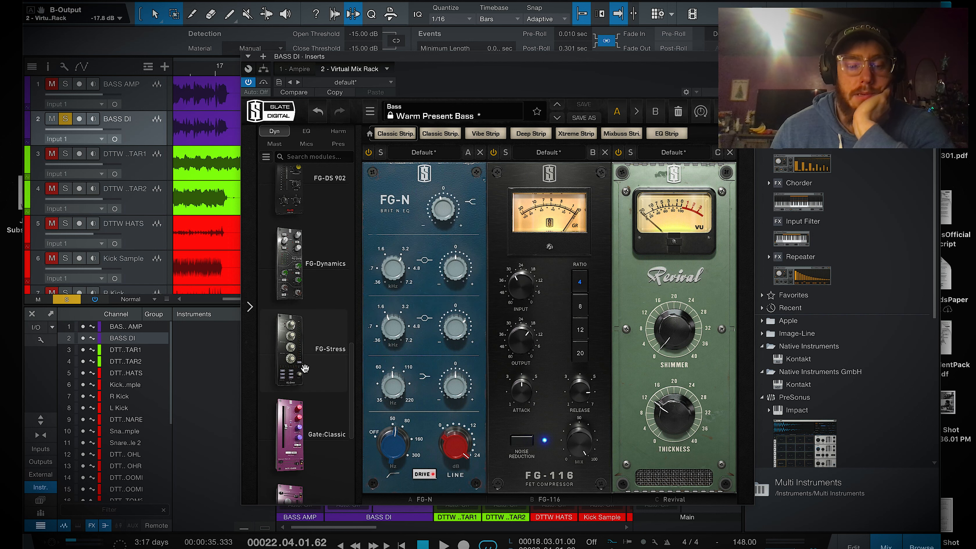
left_click_drag(305, 368, 763, 357)
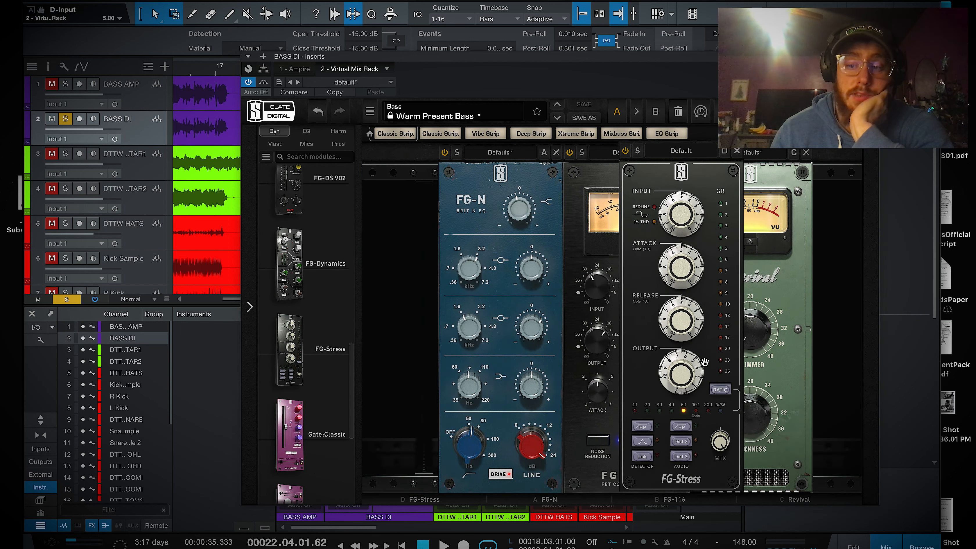
left_click(802, 153)
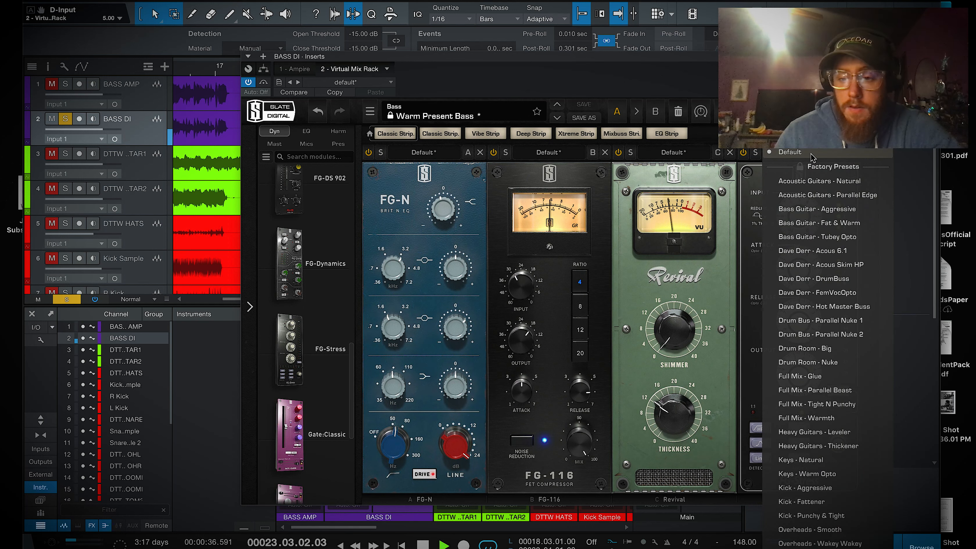
left_click(817, 237)
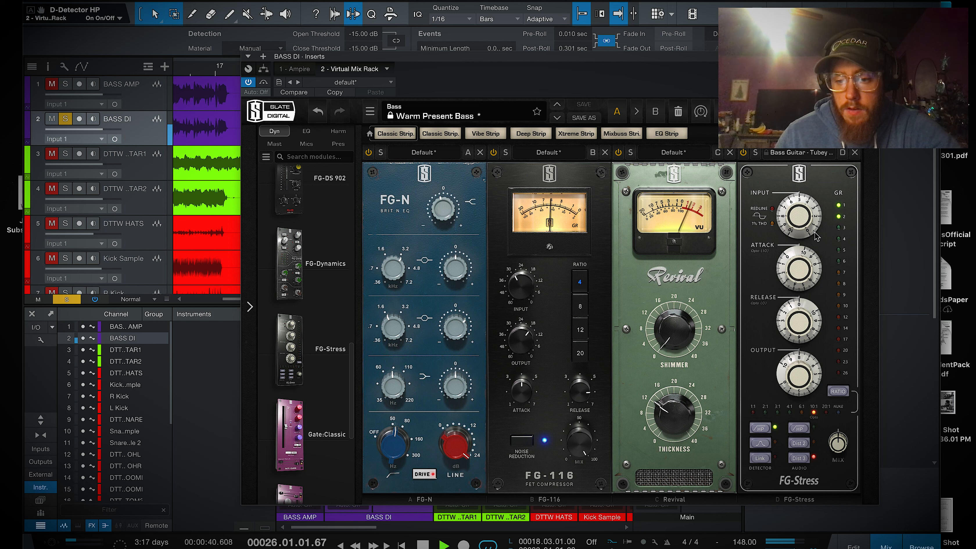
Step: Set FG-Stress's Mix to 100% and its Input to 5.50 while the bass DI plays
left_click_drag(806, 225, 804, 203)
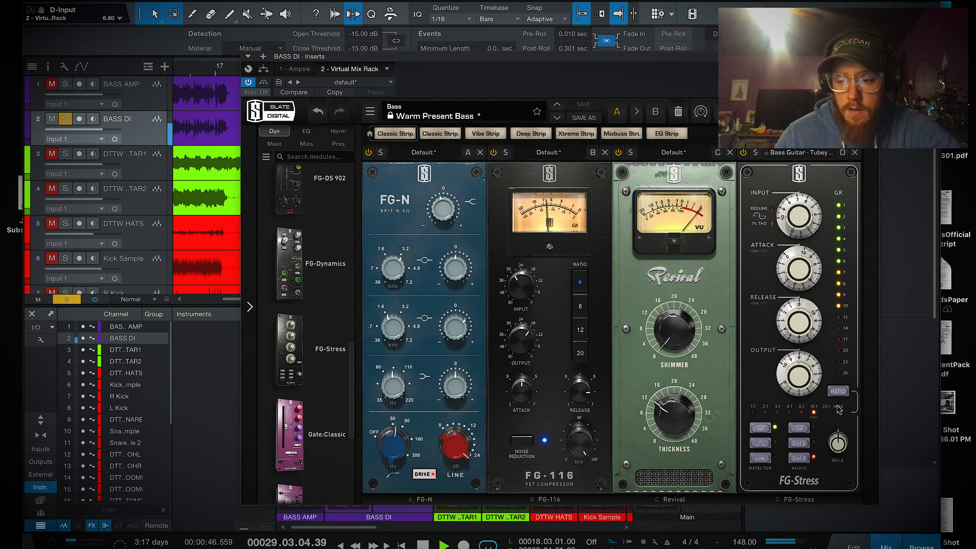
left_click_drag(845, 448, 873, 202)
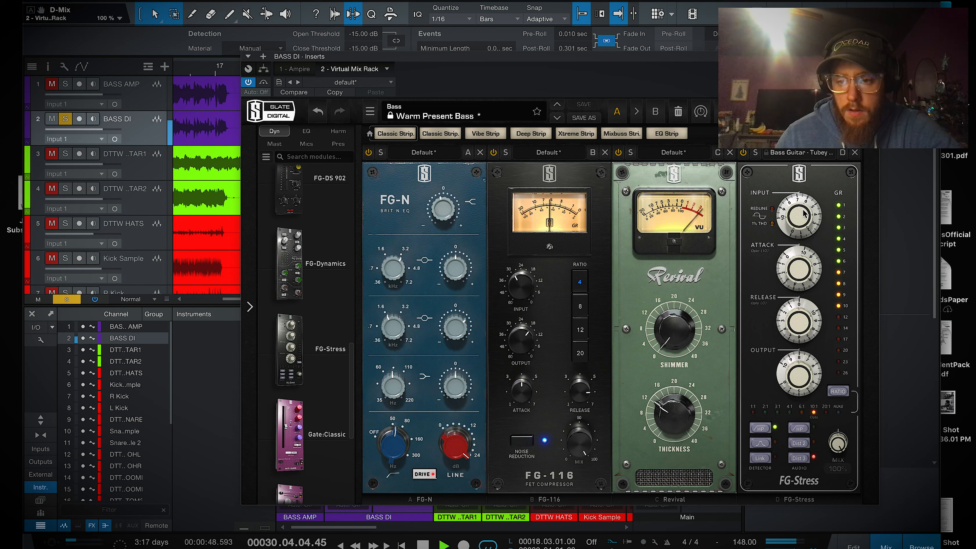
left_click_drag(799, 217, 799, 230)
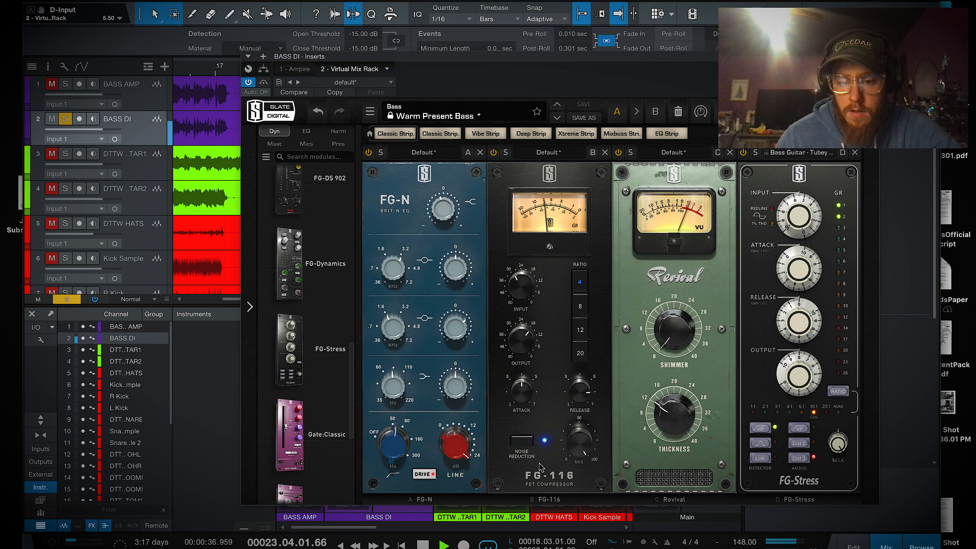
Step: Set the FG-116 compressor's Output to -20.0 dB, then raise Revival's Shimmer and lower its Thickness
mouse_move(527, 347)
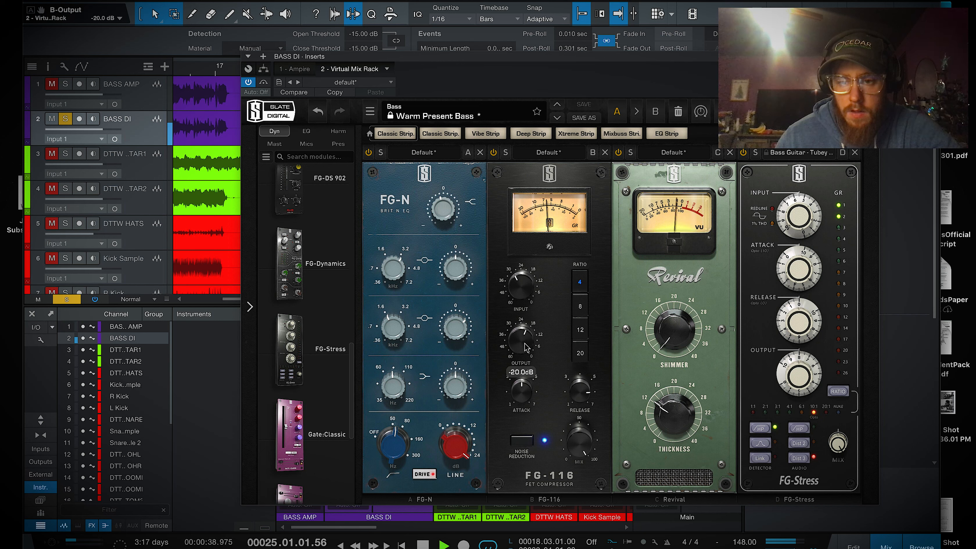
left_click_drag(674, 338, 691, 293)
left_click_drag(679, 329, 673, 410)
left_click_drag(676, 325, 679, 307)
left_click_drag(674, 408, 672, 421)
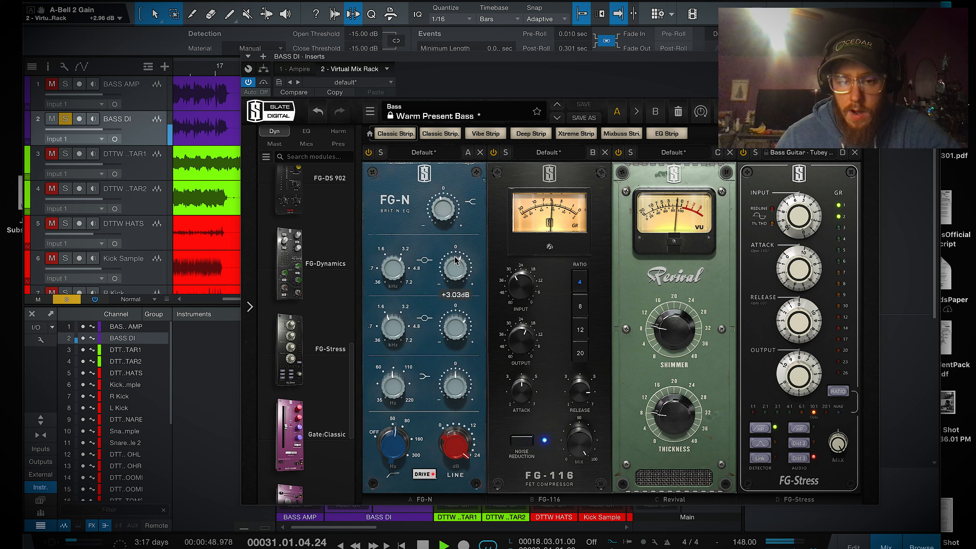
Step: Boost FG-N's upper bell to about +3 dB and high shelf to about +2.2 dB, and set FG-Stress's Output to 6.00
left_click_drag(466, 455, 476, 370)
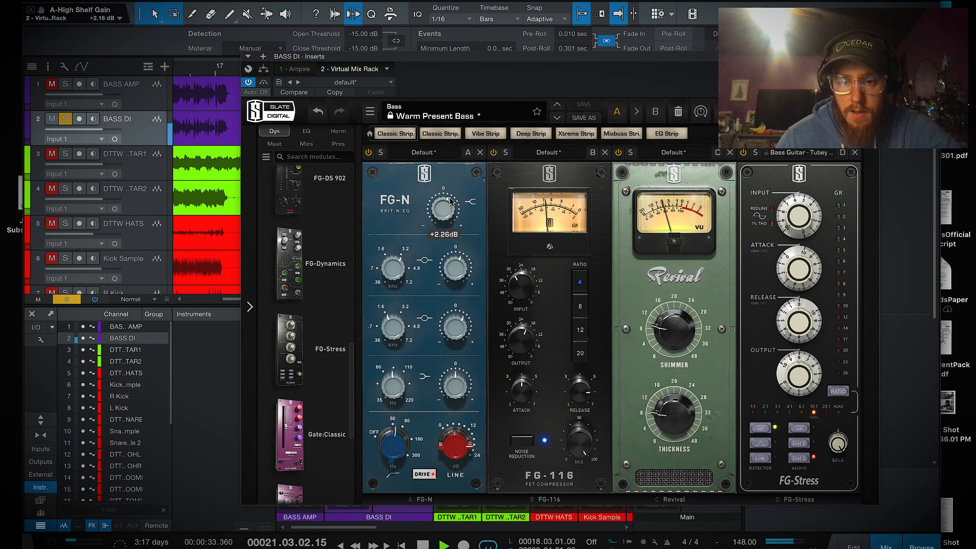
left_click_drag(784, 232, 804, 258)
left_click_drag(815, 365, 815, 376)
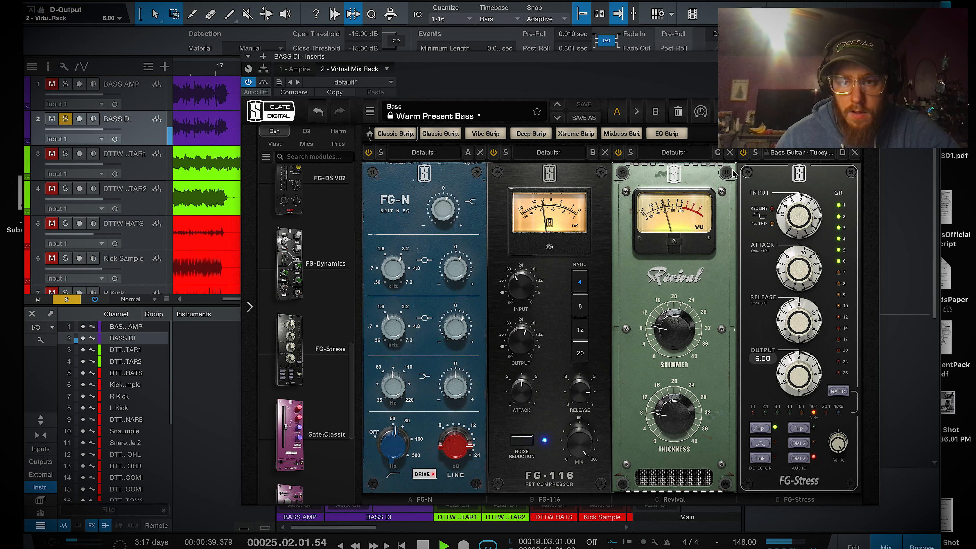
Step: Set the FG-116 compressor's Output to -23.7 dB and FG-Stress's Input to 7.50, Attack to 10.1 and Release to 1.10
left_click_drag(666, 67, 738, 44)
mouse_move(596, 246)
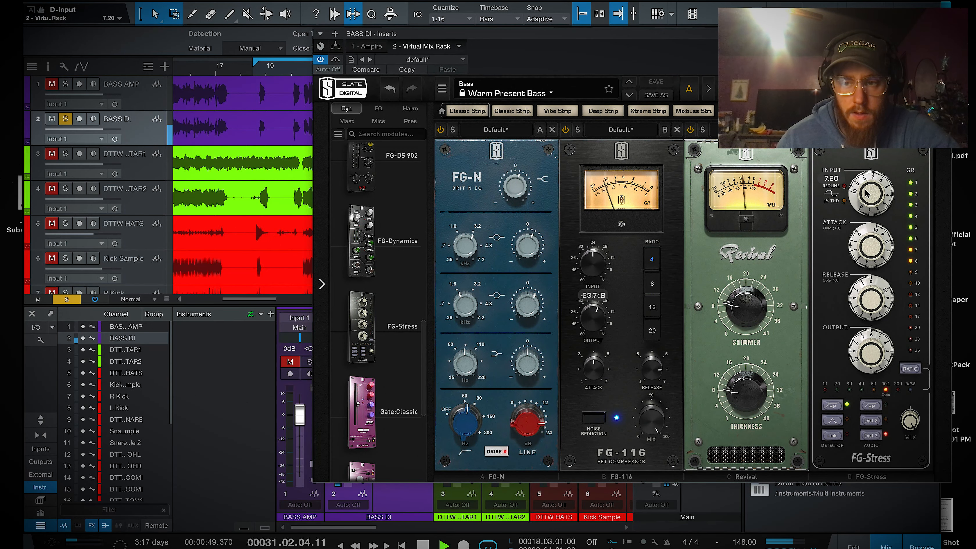
mouse_move(867, 191)
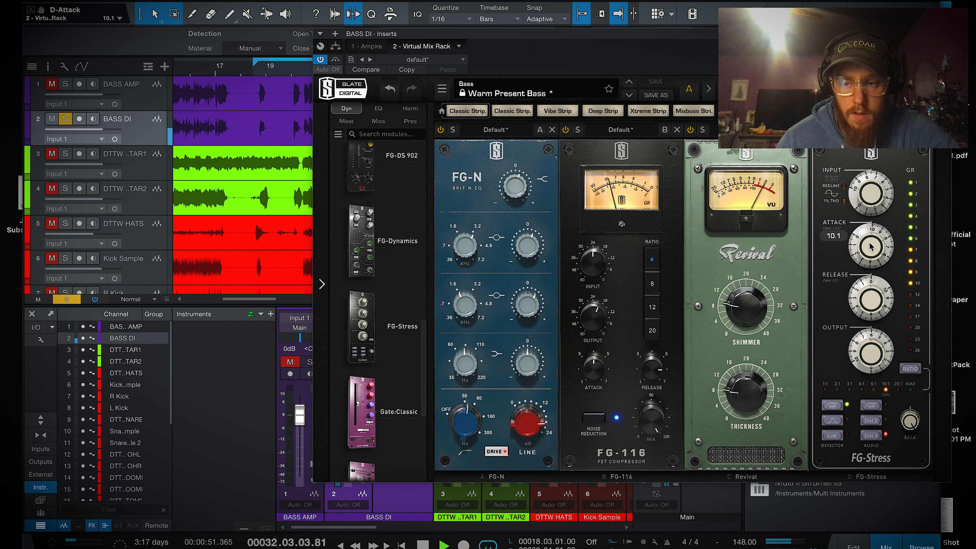
mouse_move(868, 305)
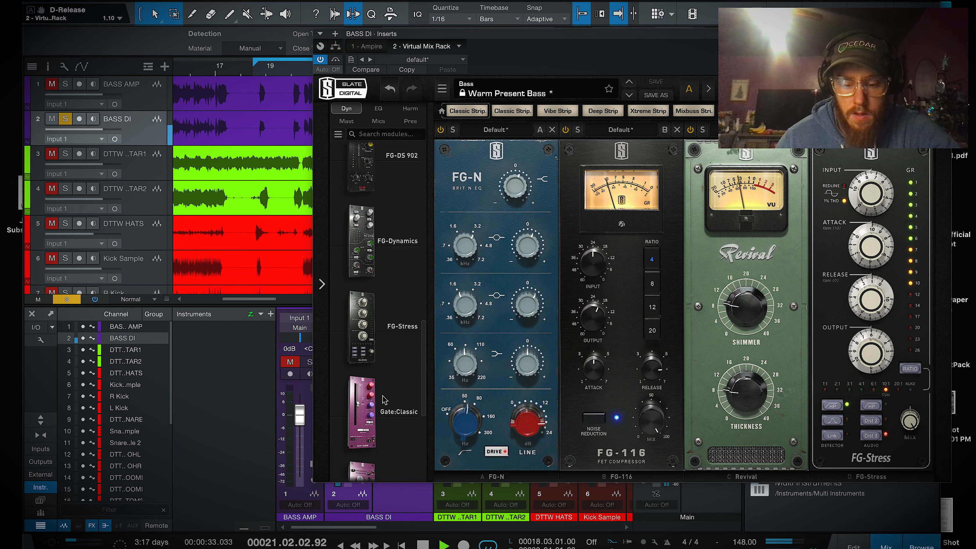
Step: Insert a Gate:Classic module ahead of FG-N, choose its third release slope, and play the bass from bar 18
key("space")
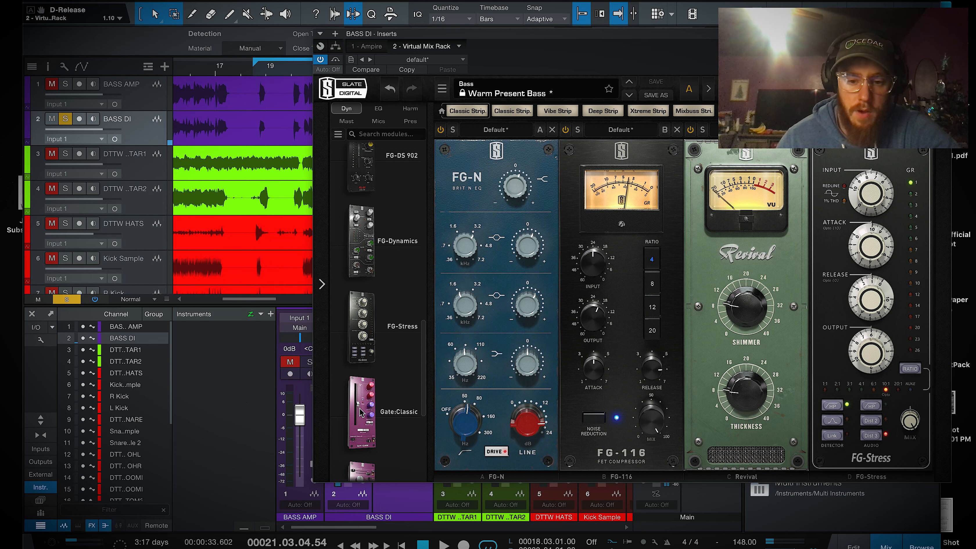
left_click_drag(386, 397, 499, 346)
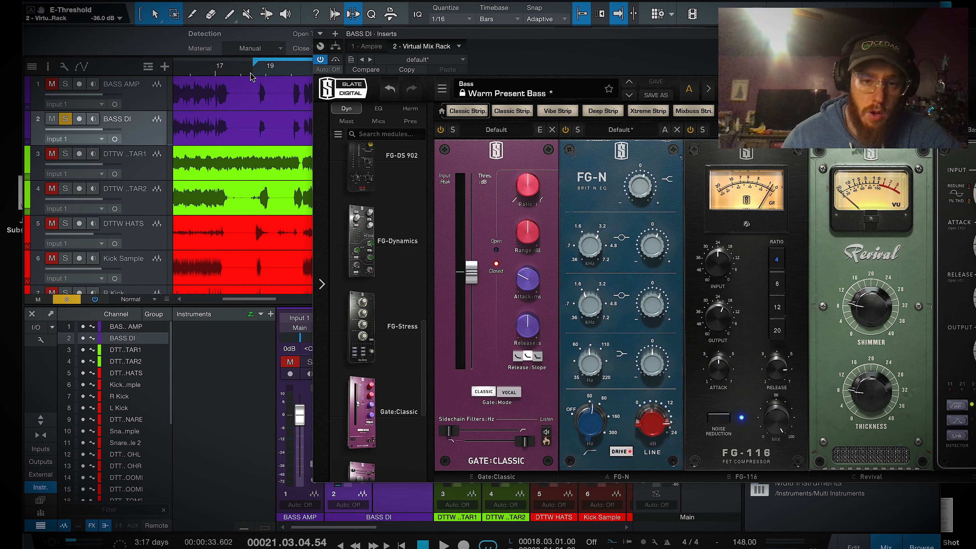
left_click(259, 71)
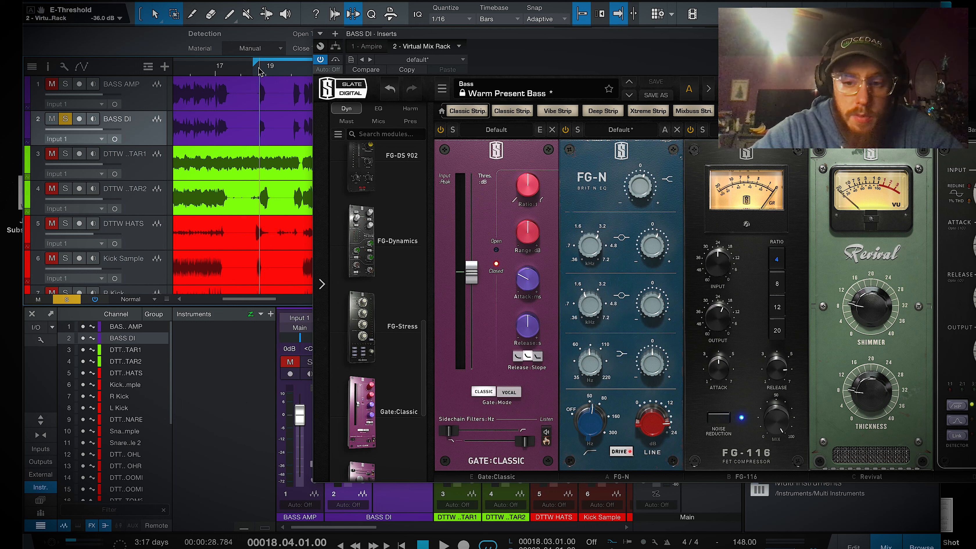
left_click(537, 356)
key("space")
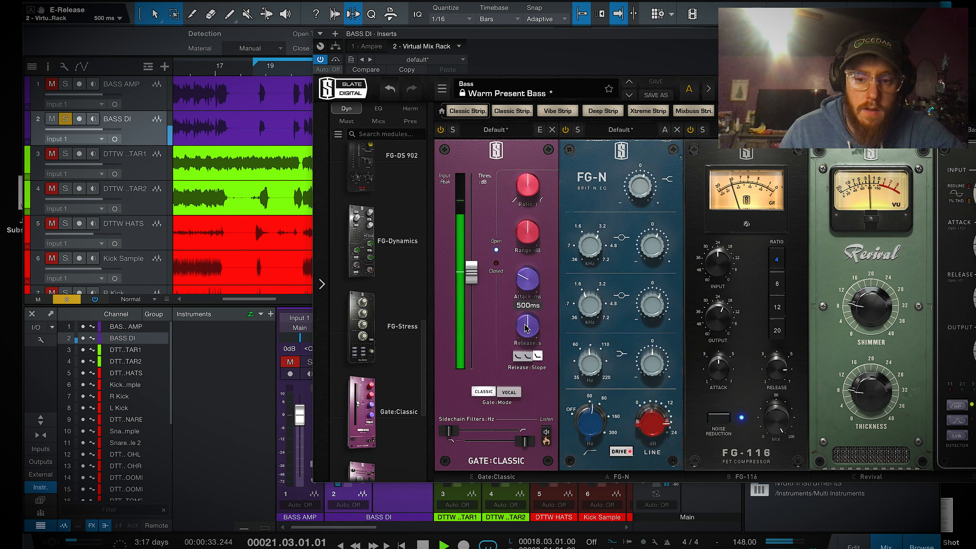
Step: Audition several sections of the song and set Gate:Classic's threshold to -27.6 dB
left_click_drag(472, 273, 471, 270)
left_click(211, 70)
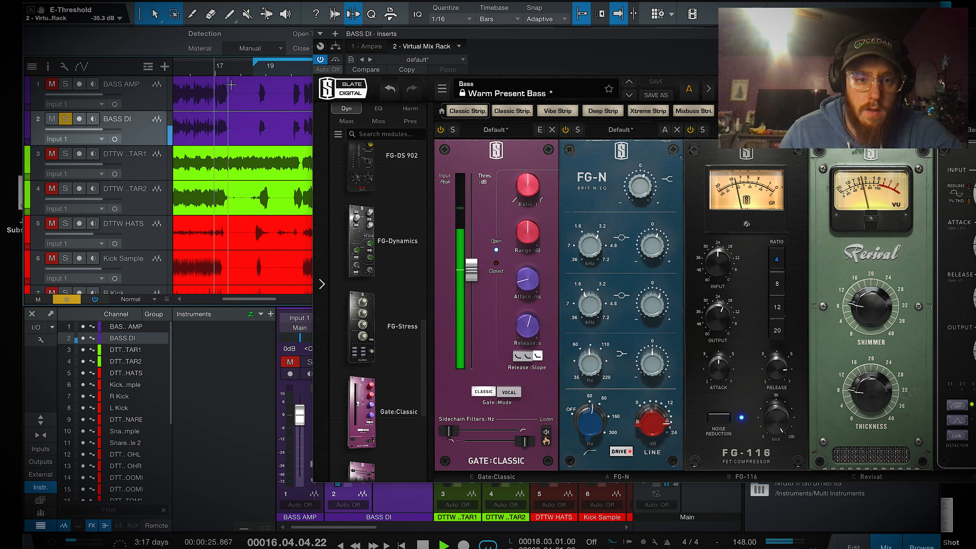
scroll(285, 69, "down", 5)
left_click(285, 68)
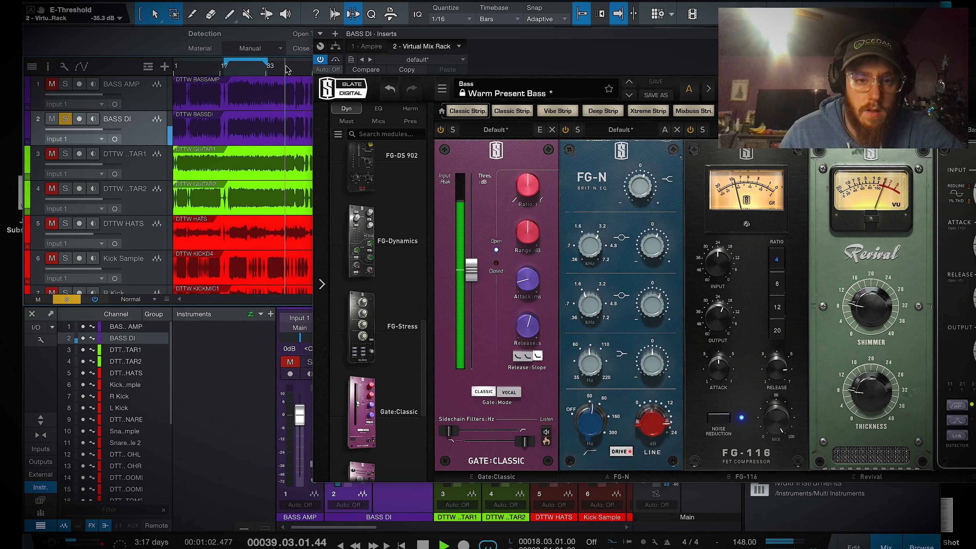
left_click(293, 68)
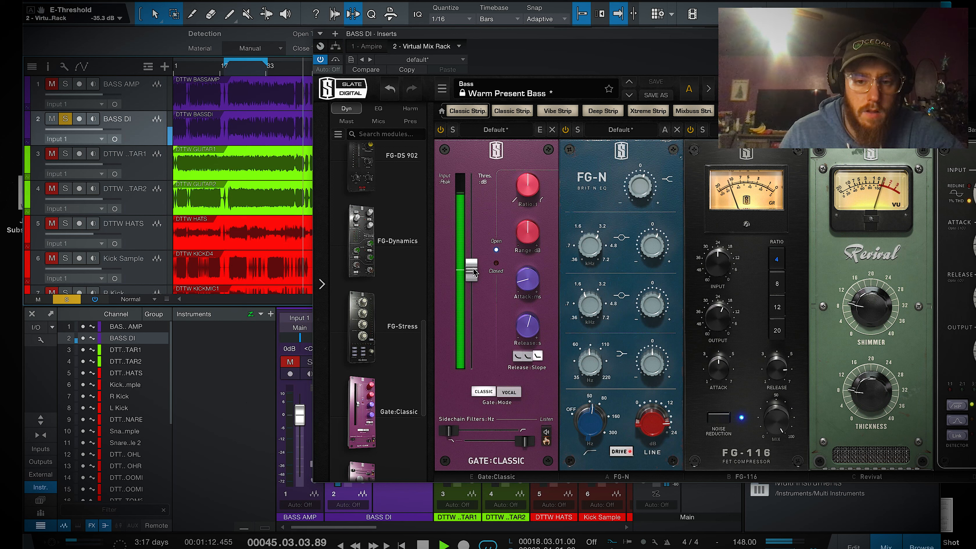
left_click_drag(471, 270, 471, 249)
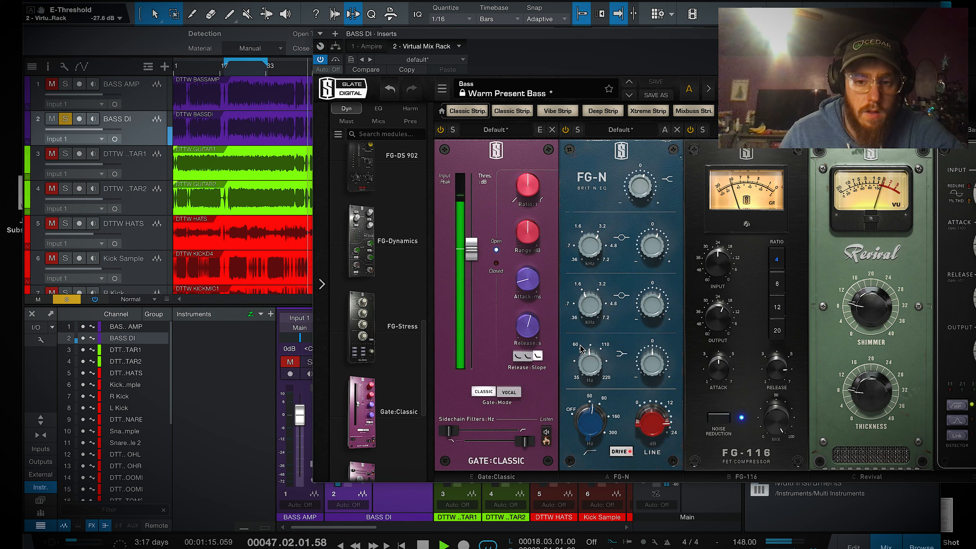
Step: Narrow Gate:Classic's sidechain filters with the high-pass at 38.4 Hz, and set its Attack to 0.03 ms
left_click_drag(524, 441, 457, 432)
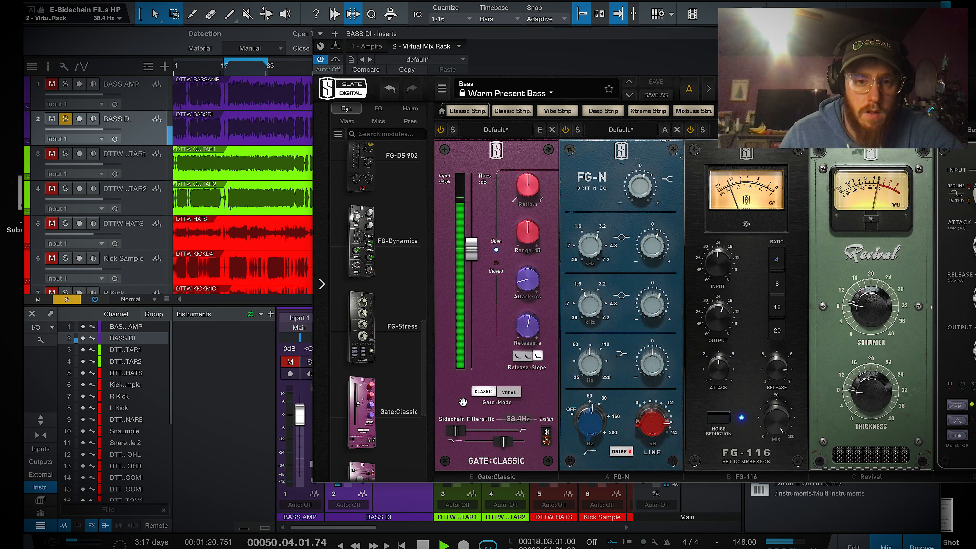
left_click(525, 283)
left_click_drag(525, 284, 524, 284)
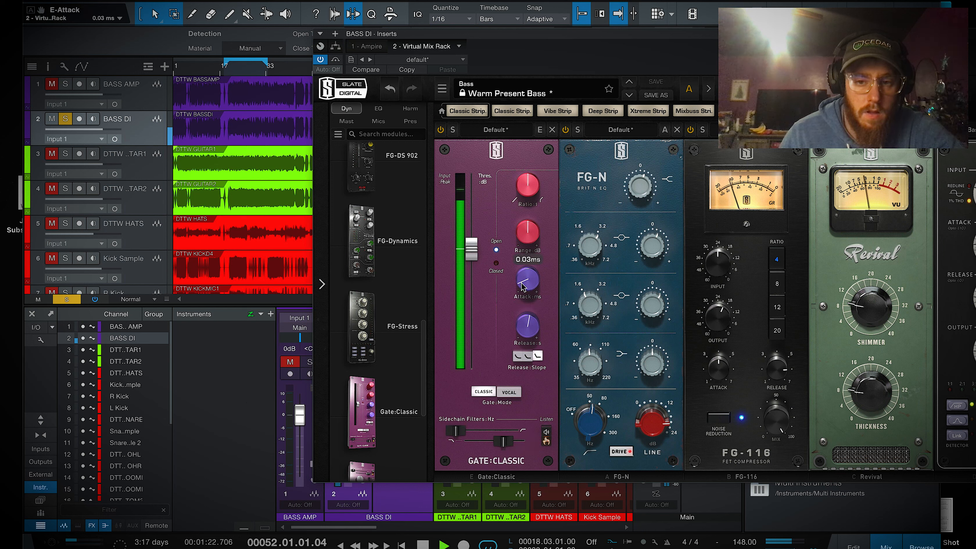
Step: Close the bass DI plug-in window and compare playback with all insert effects bypassed and re-enabled
left_click_drag(597, 27, 359, 12)
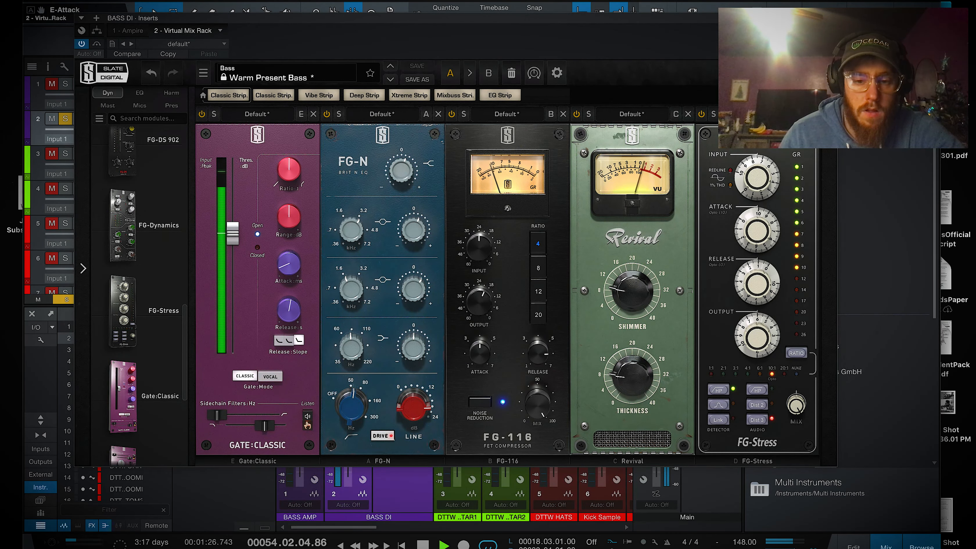
left_click(829, 18)
key("space")
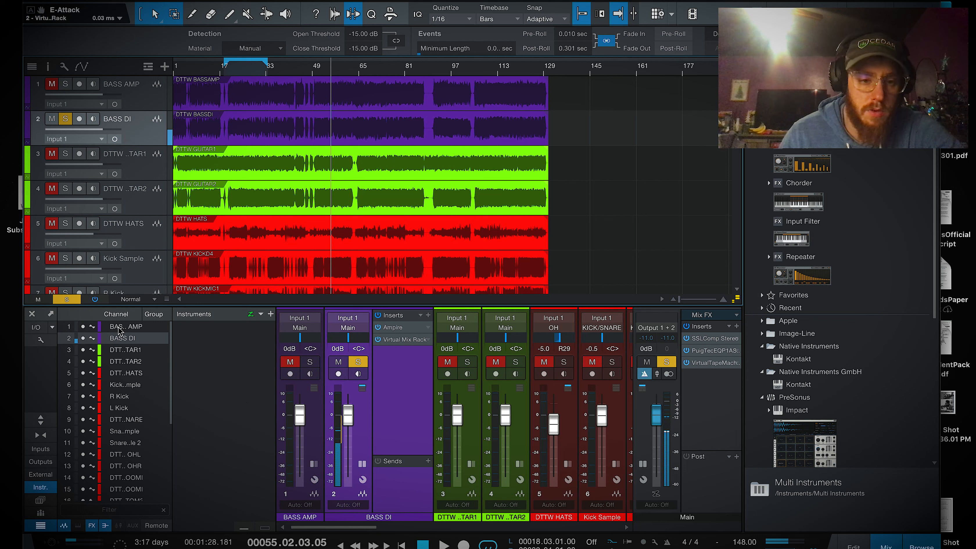
left_click(95, 299)
key("space")
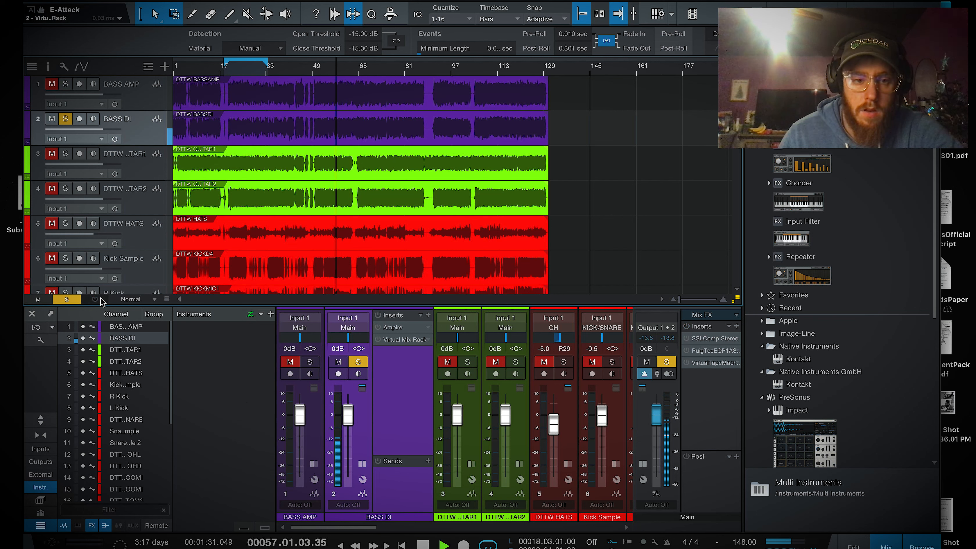
left_click(95, 299)
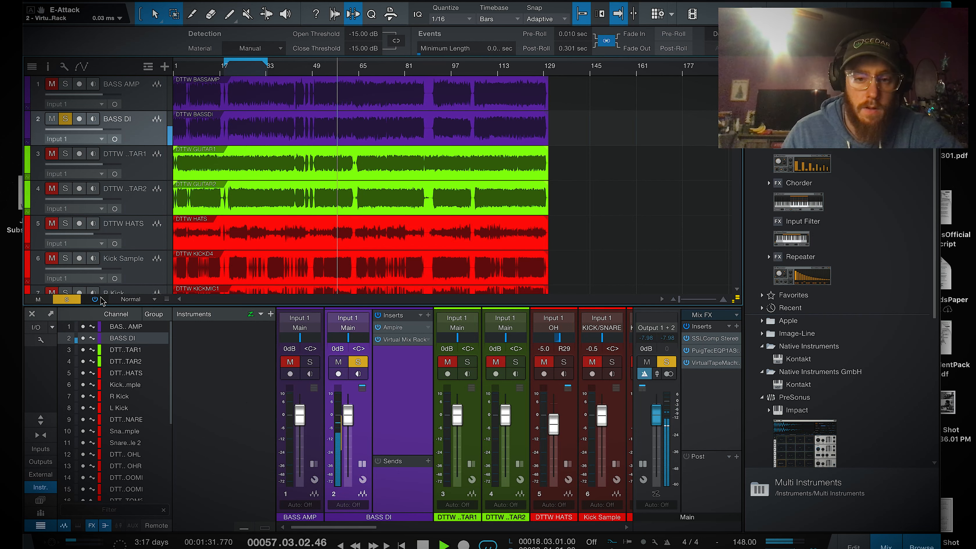
key("space")
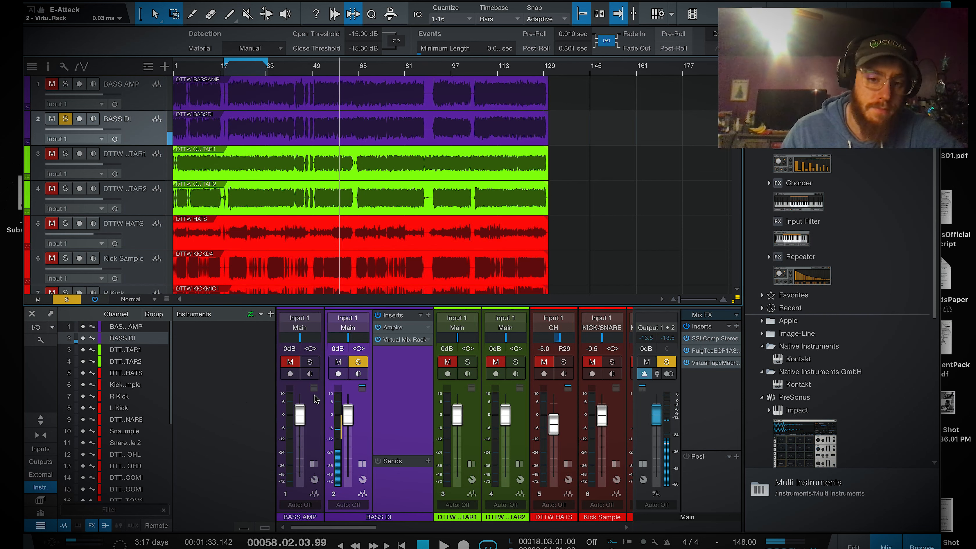
Step: Solo the BASS AMP channel instead of BASS DI, expand its inserts in the mixer, and play it
left_click(312, 362)
left_click(358, 362)
double_click(318, 422)
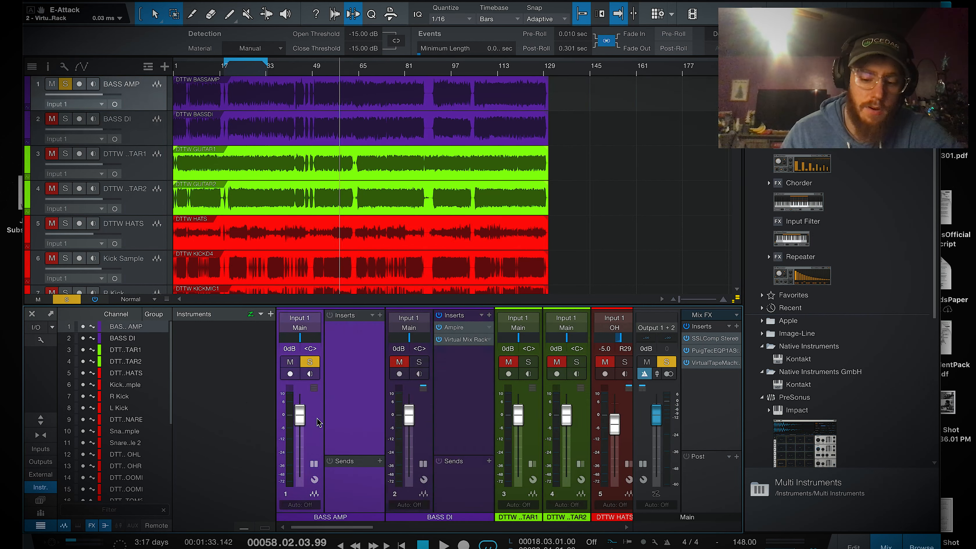
key("space")
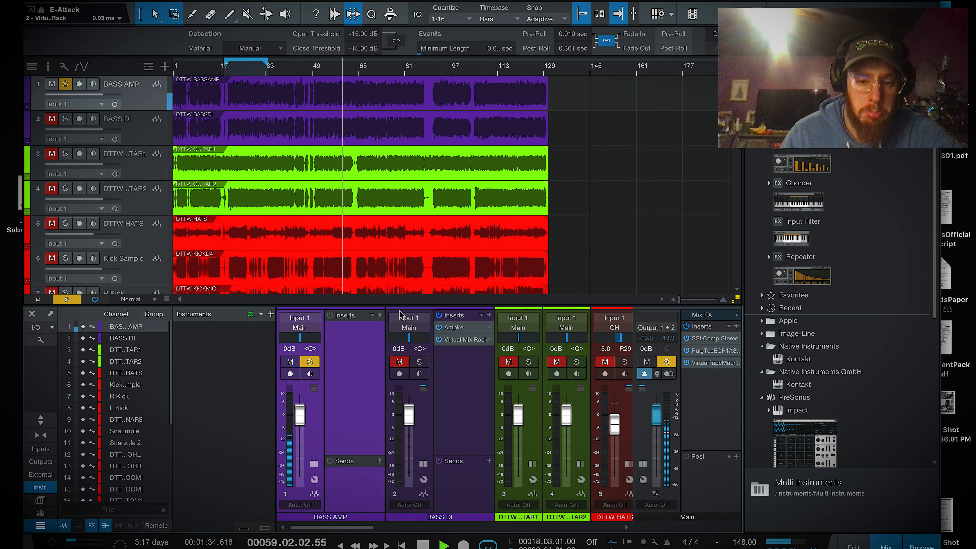
Step: Insert PreSonus RedlightDist on the BASS AMP channel, move its window clear of the track headers, and start playback
left_click(380, 315)
scroll(422, 192, "down", 1)
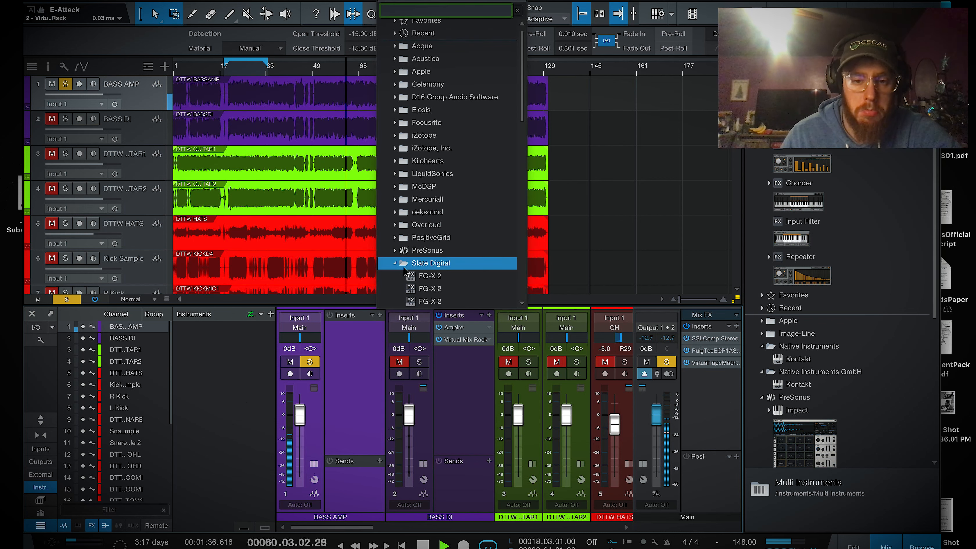
key("space")
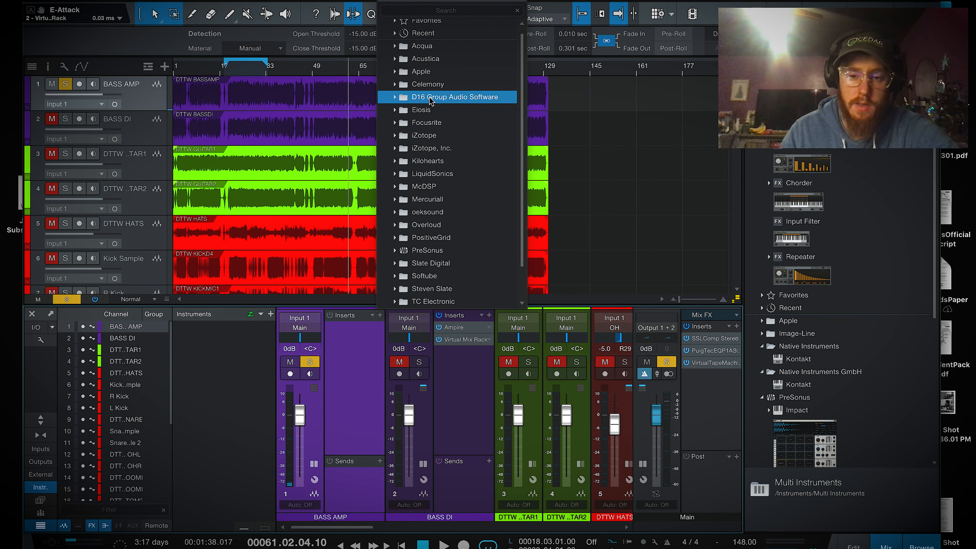
left_click(407, 248)
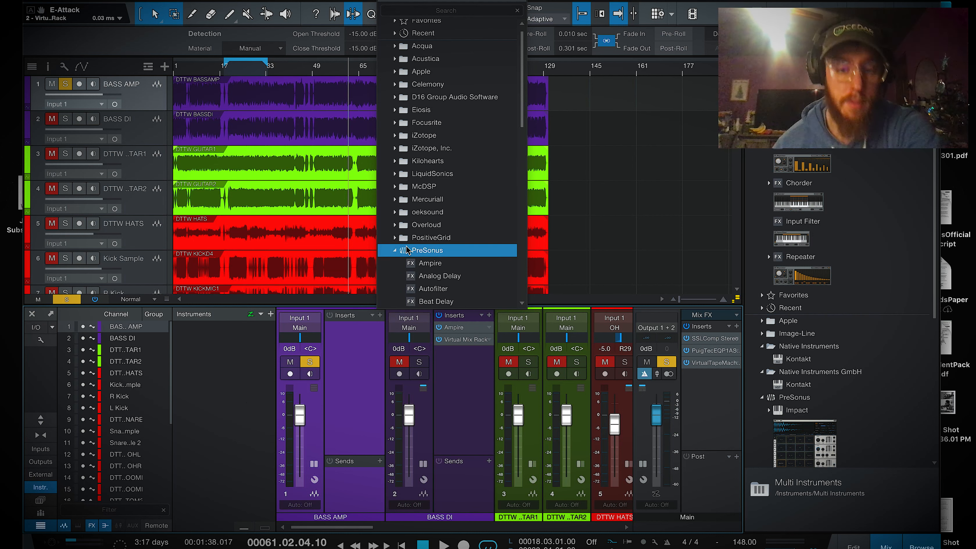
scroll(407, 248, "down", 3)
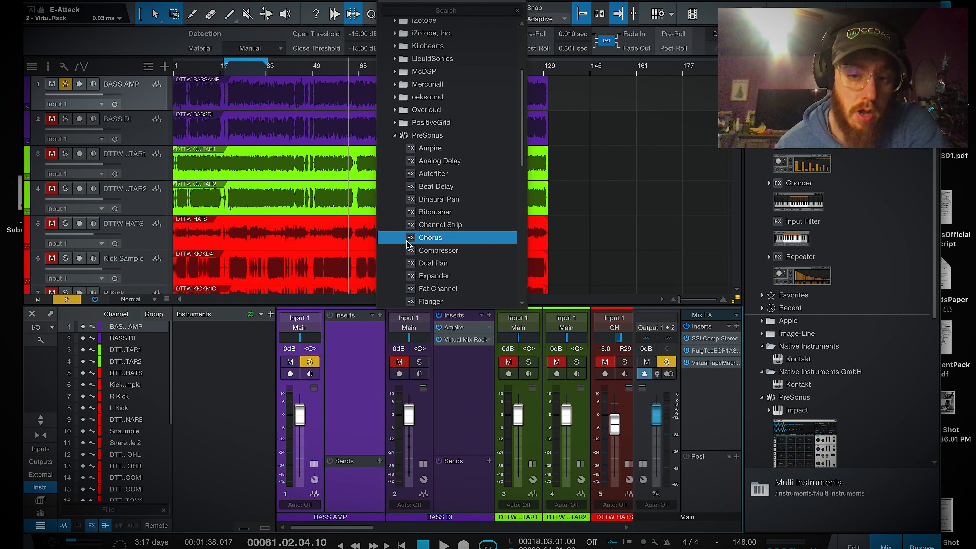
scroll(407, 244, "down", 8)
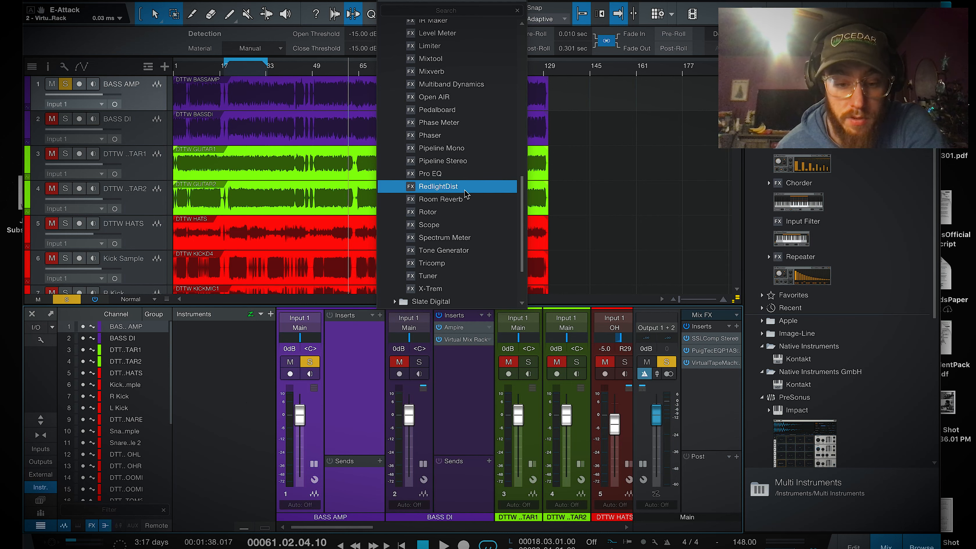
left_click(466, 188)
left_click_drag(299, 37, 557, 148)
key("space")
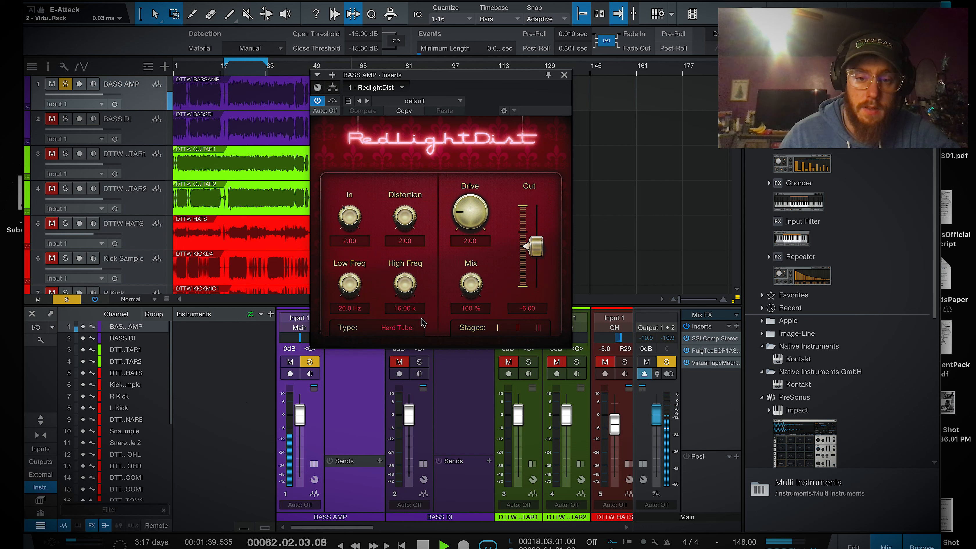
Step: Set RedlightDist to Soft Tube with Drive 7.89, Low Freq 177 Hz, High Freq 9.06 kHz and two stages
left_click(403, 329)
left_click(406, 353)
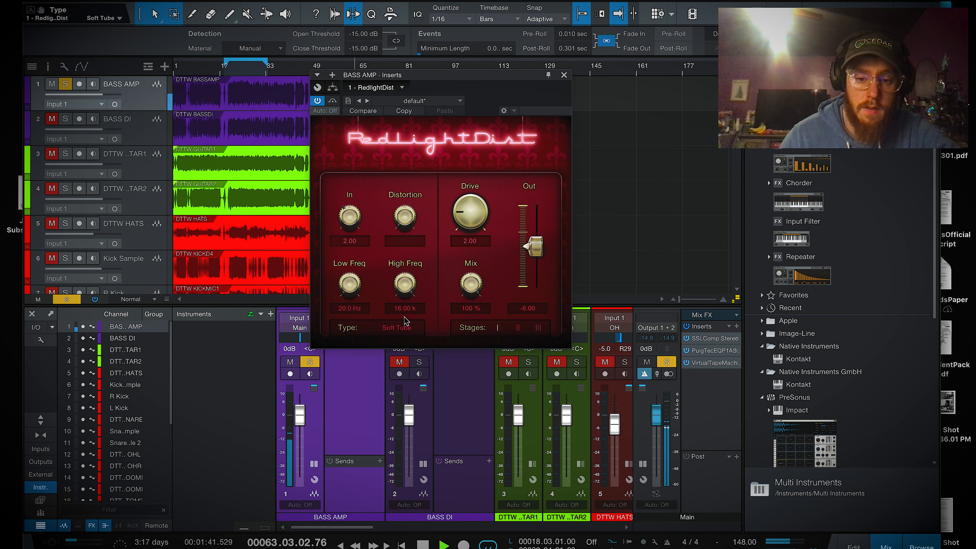
mouse_move(463, 214)
left_mouse_down()
mouse_move(485, 142)
mouse_move(465, 227)
left_mouse_up()
left_click_drag(348, 306, 348, 248)
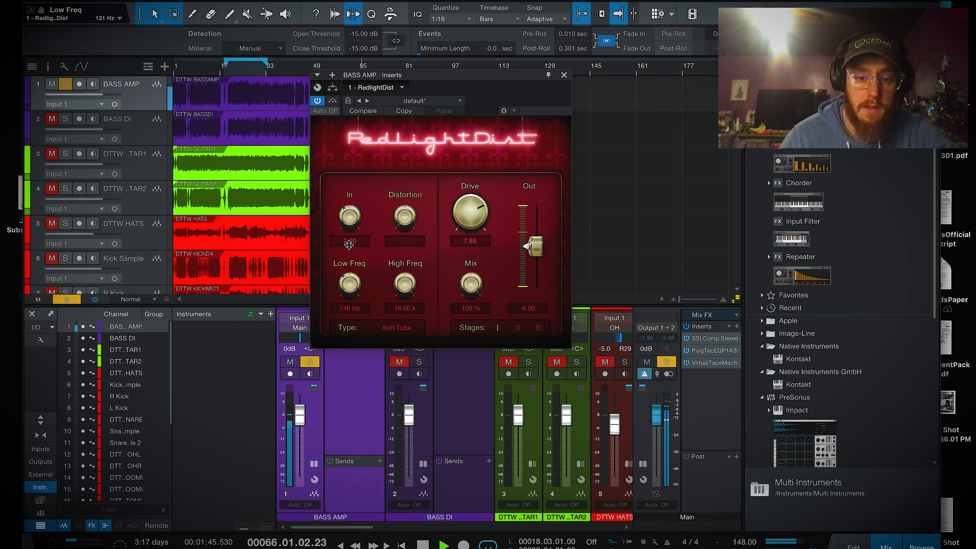
left_click_drag(350, 285, 348, 304)
left_click_drag(403, 292, 401, 313)
left_click(517, 329)
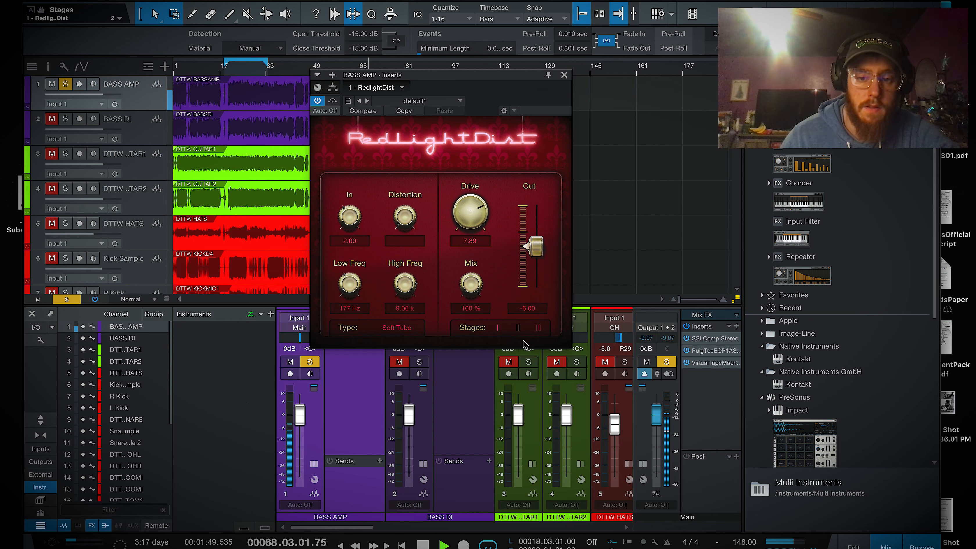
Step: Change the distortion type to Hard Tube and set Distortion to 7.70, Drive to 8.77 and High Freq to 8.79 kHz
left_click(403, 330)
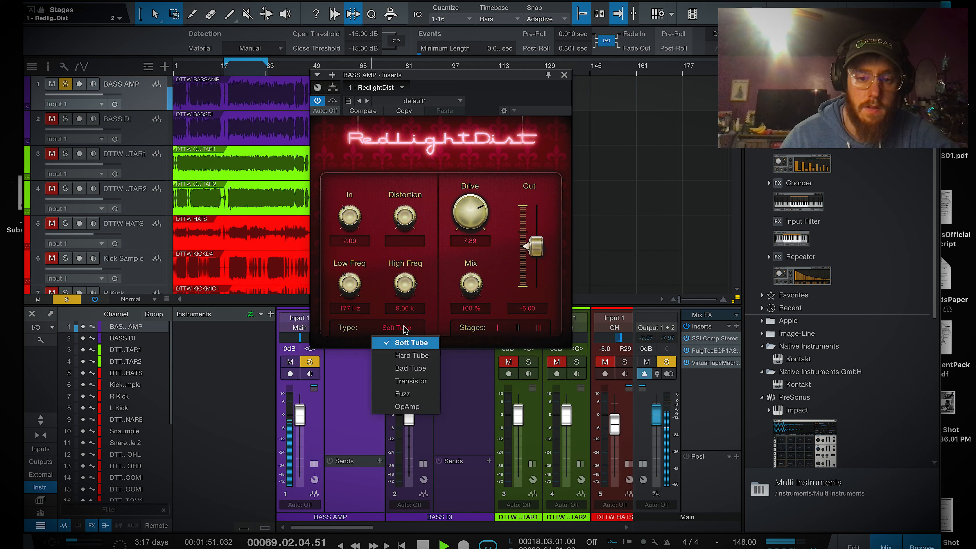
left_click(407, 355)
left_click_drag(405, 216, 417, 169)
left_click_drag(469, 217, 469, 209)
left_click_drag(404, 284, 345, 284)
Step: Set RedlightDist's Mix to 23%, Out to -13.12 dB and Low Freq to 334 Hz, close its window and stop playback
left_click_drag(470, 293, 461, 303)
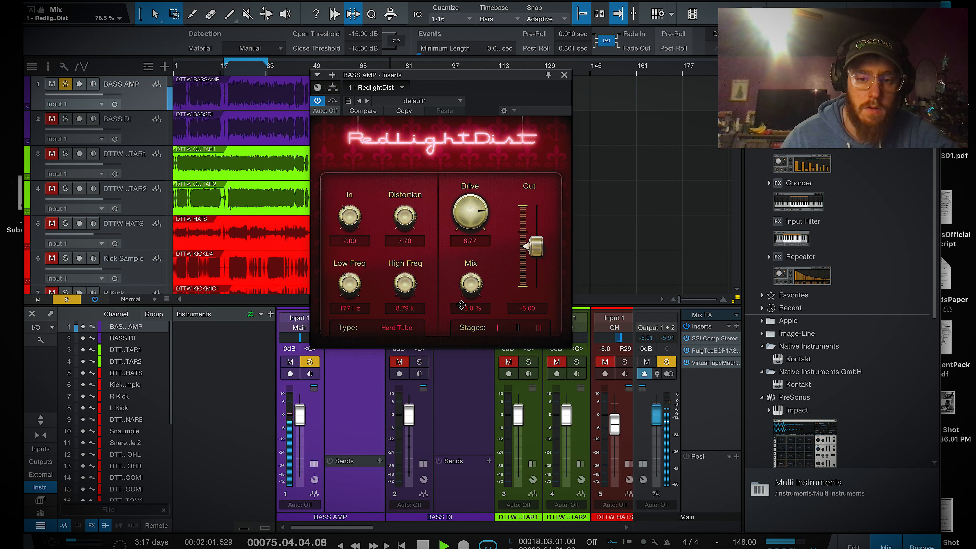
mouse_move(454, 341)
left_mouse_down()
mouse_move(450, 365)
mouse_move(450, 357)
left_mouse_up()
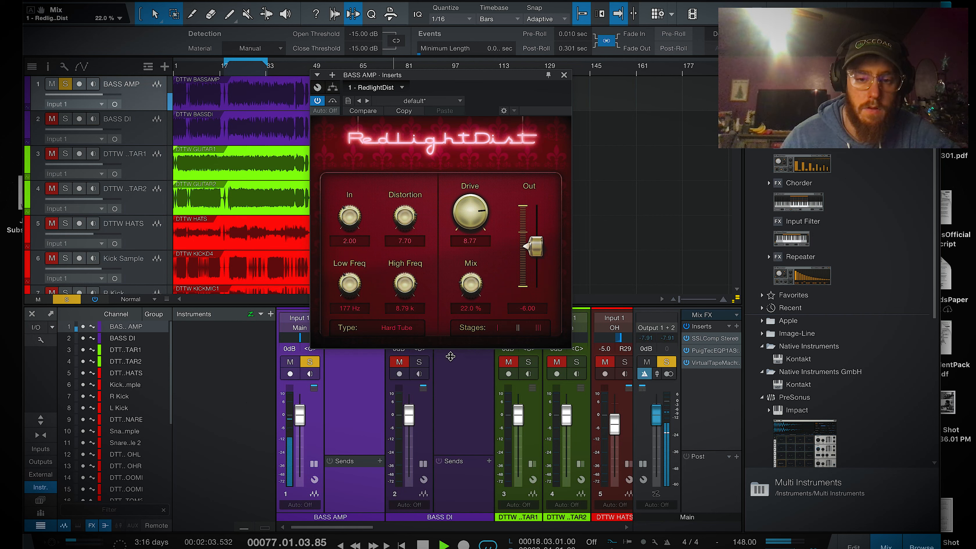
left_click_drag(358, 290, 351, 281)
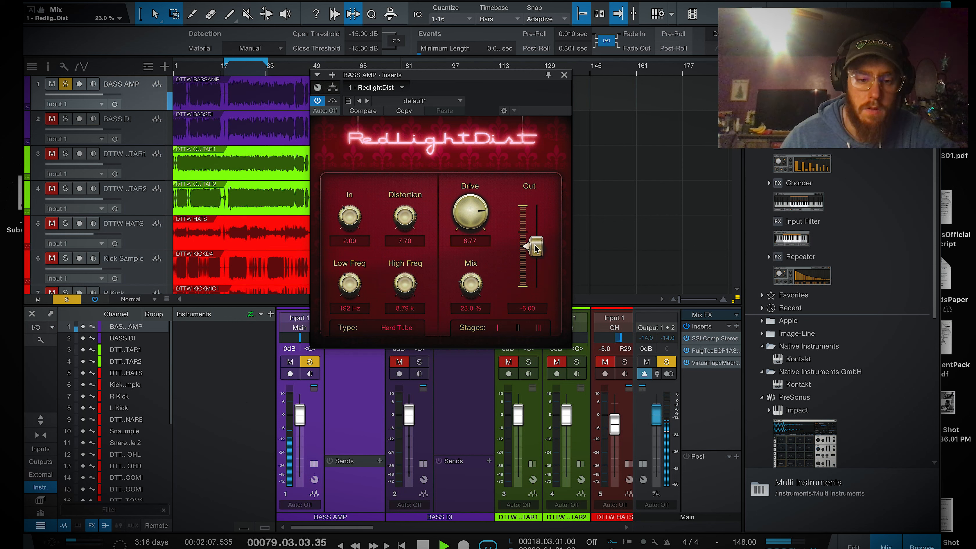
left_click_drag(535, 248, 533, 265)
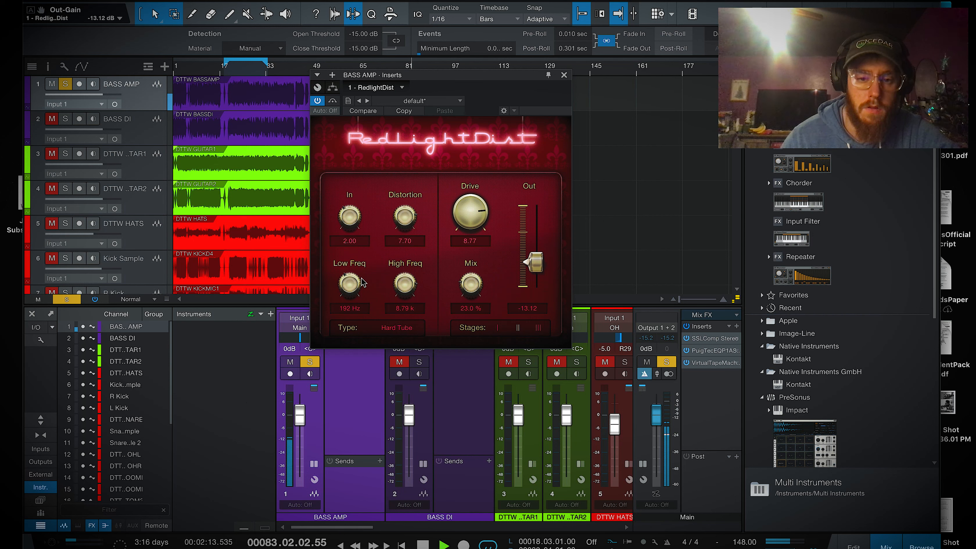
mouse_move(349, 284)
left_mouse_down()
mouse_move(402, 271)
mouse_move(357, 282)
left_mouse_up()
left_click(564, 75)
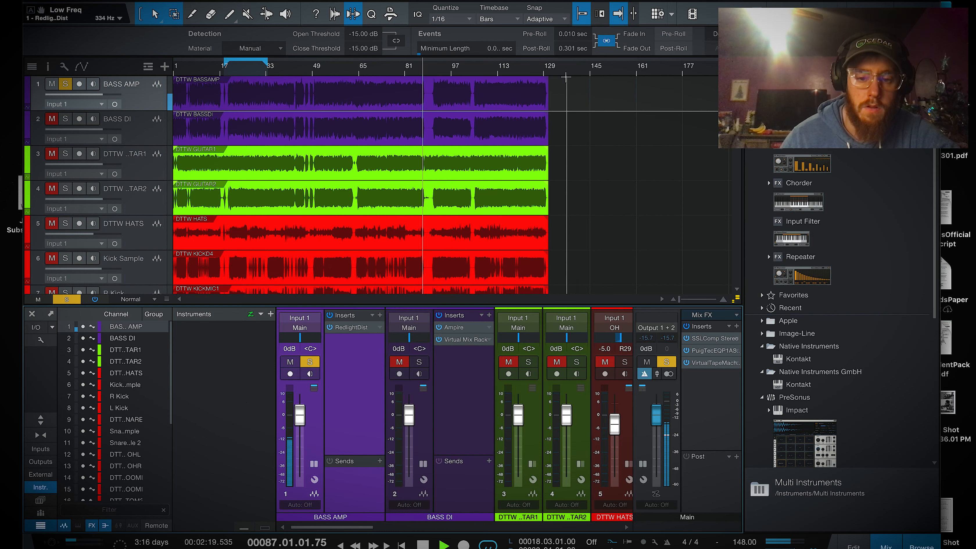
key("space")
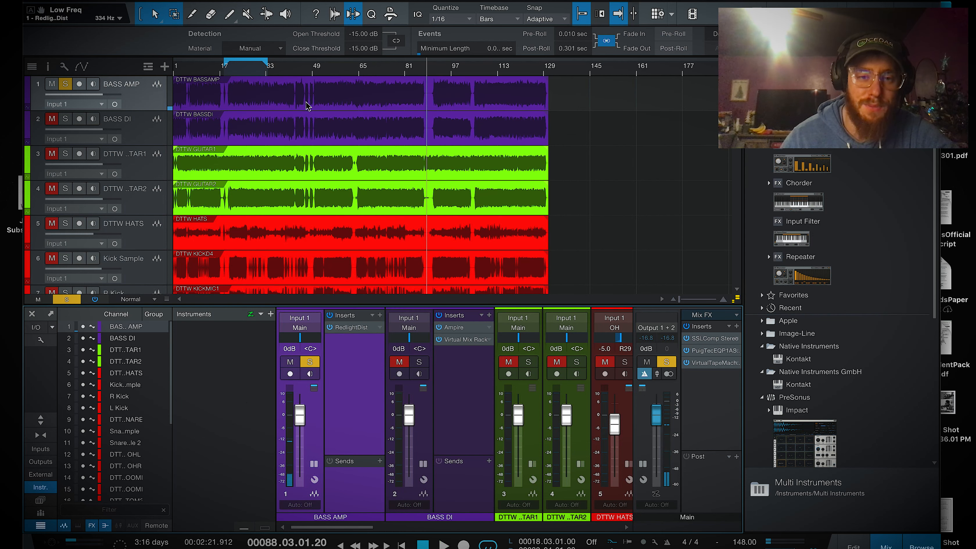
Step: Solo BASS AMP and BASS DI together, lower the BASS AMP fader to -6.9 dB, and play from bar 23
left_click(236, 70)
left_click(419, 362)
left_click(310, 361)
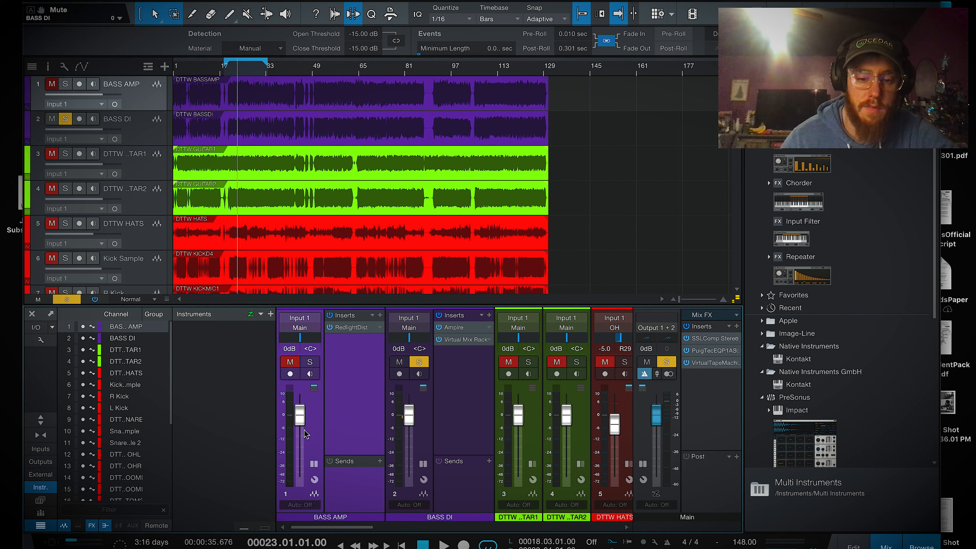
left_click(310, 362)
mouse_move(307, 412)
left_mouse_down()
mouse_move(302, 471)
mouse_move(306, 430)
left_mouse_up()
key("space")
Step: Collapse the BASS DI inserts in the mixer, add Mixtool after RedlightDist on BASS AMP, and resume playback
double_click(315, 422)
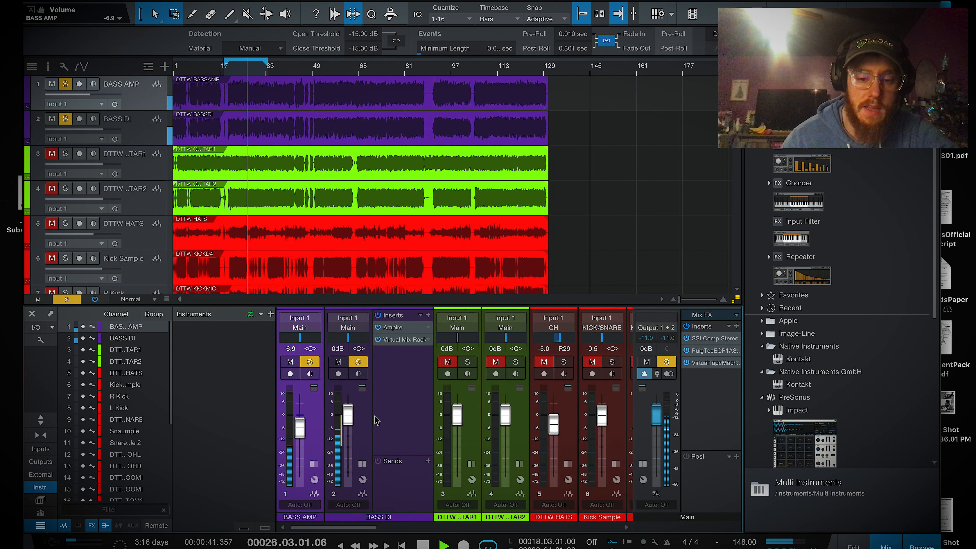
double_click(368, 421)
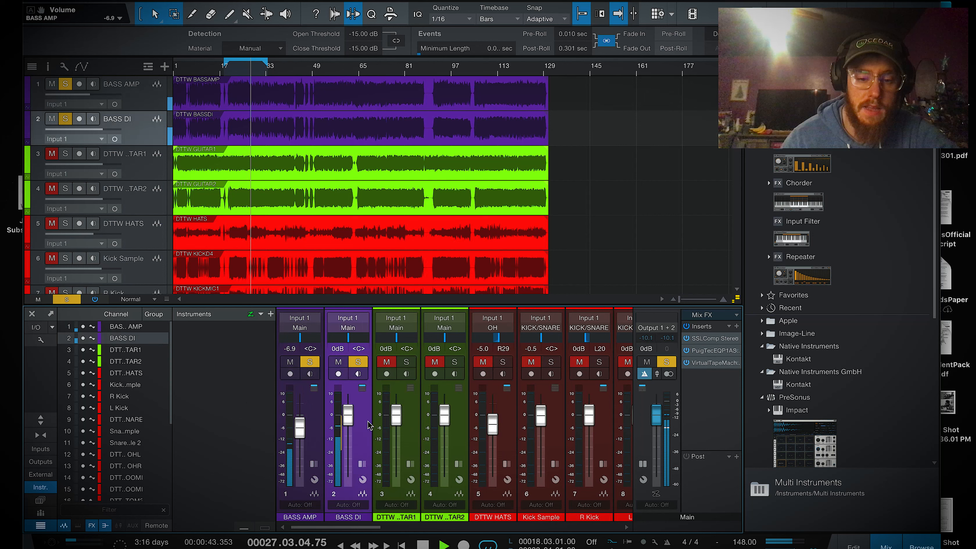
double_click(319, 435)
left_click(380, 315)
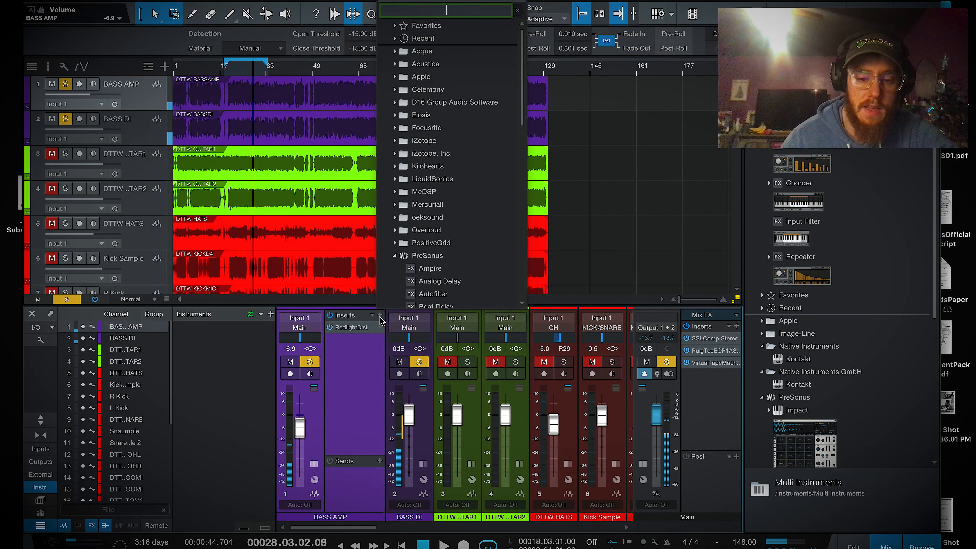
scroll(401, 269, "down", 5)
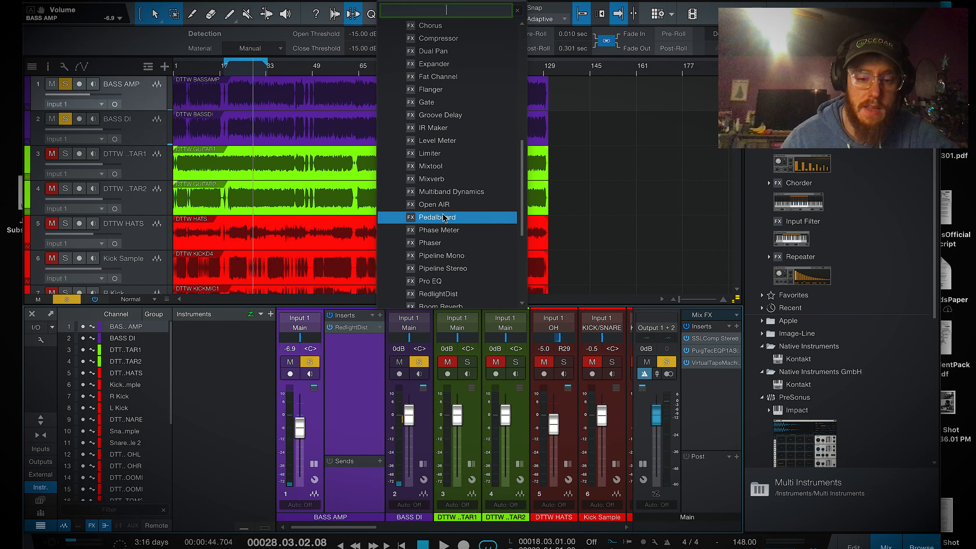
left_click(456, 172)
key("space")
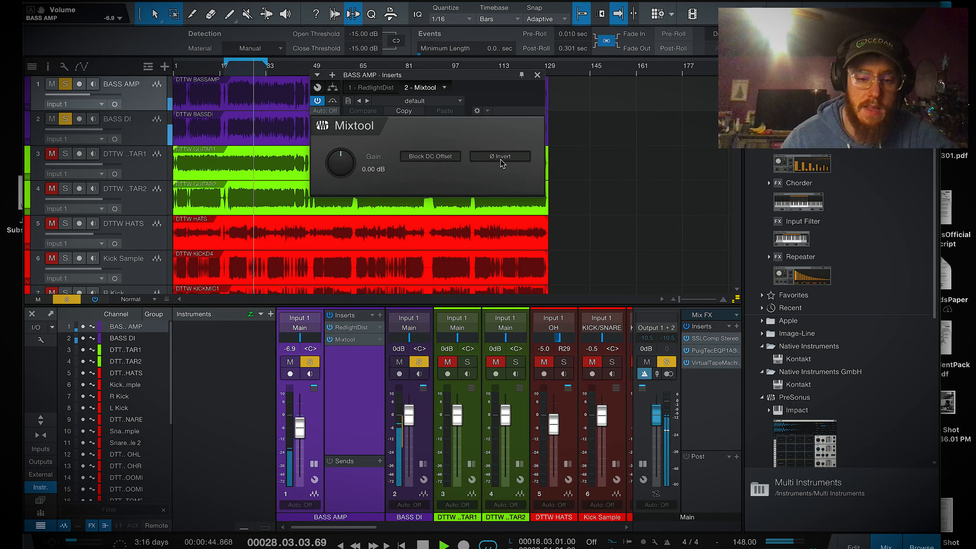
Step: Compare both basses with Mixtool's phase invert on and off, with the BASS AMP fader at -2.3 dB
left_click(501, 156)
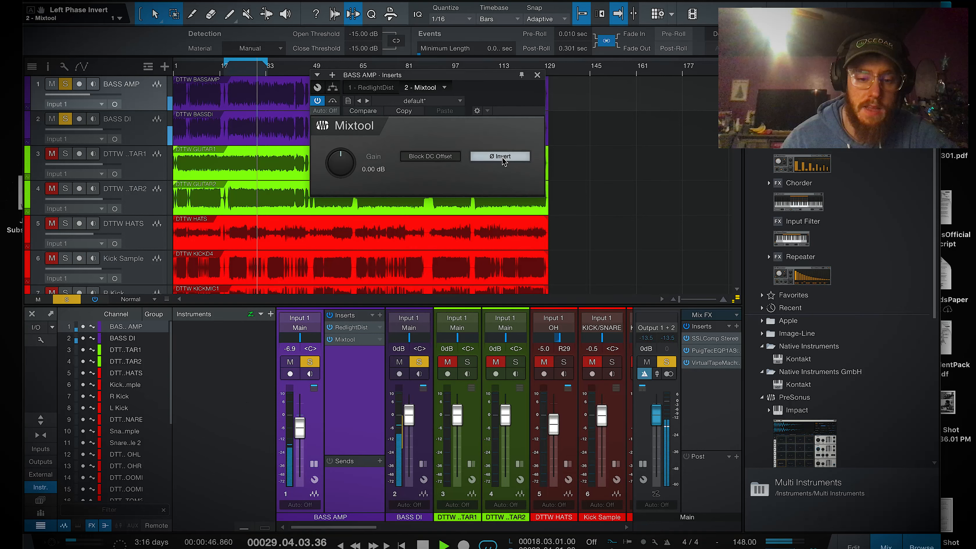
left_click_drag(300, 426, 301, 417)
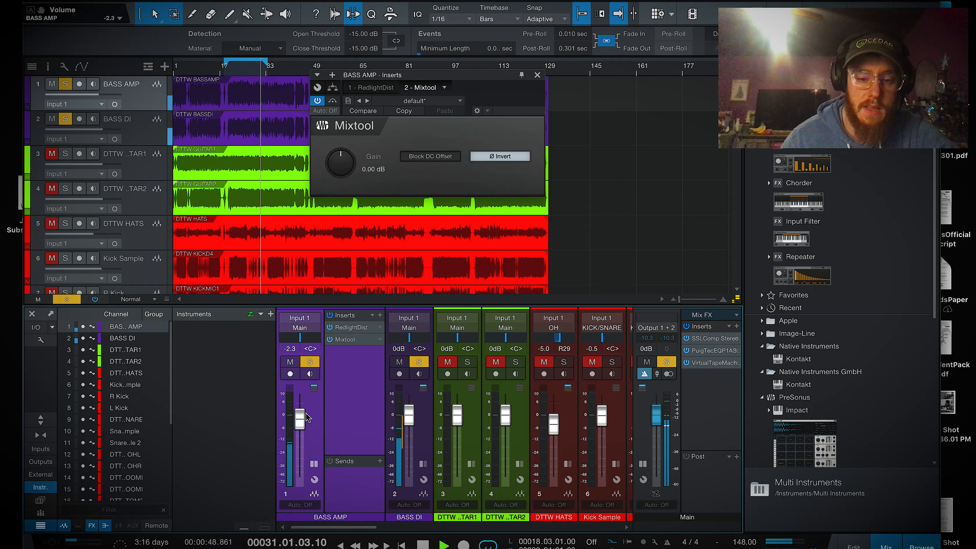
left_click(504, 157)
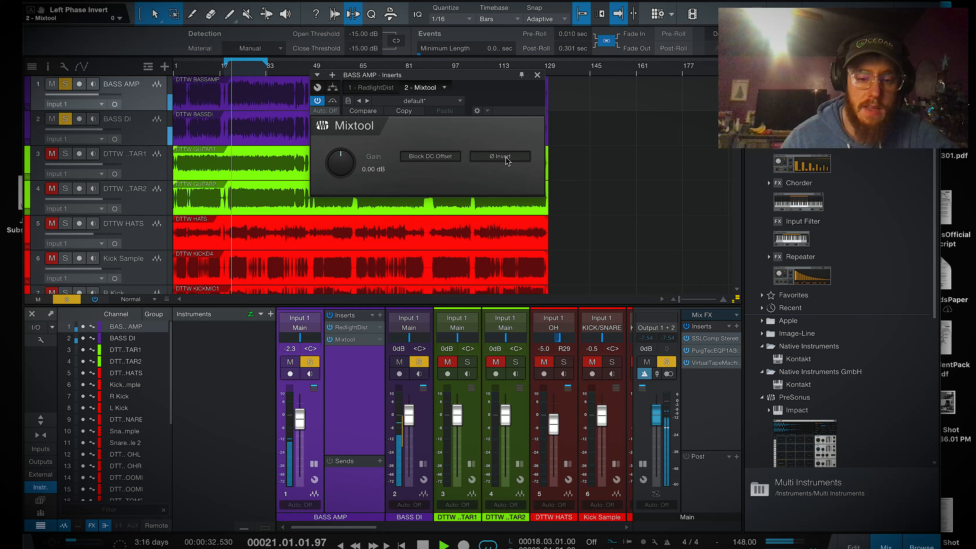
left_click(504, 157)
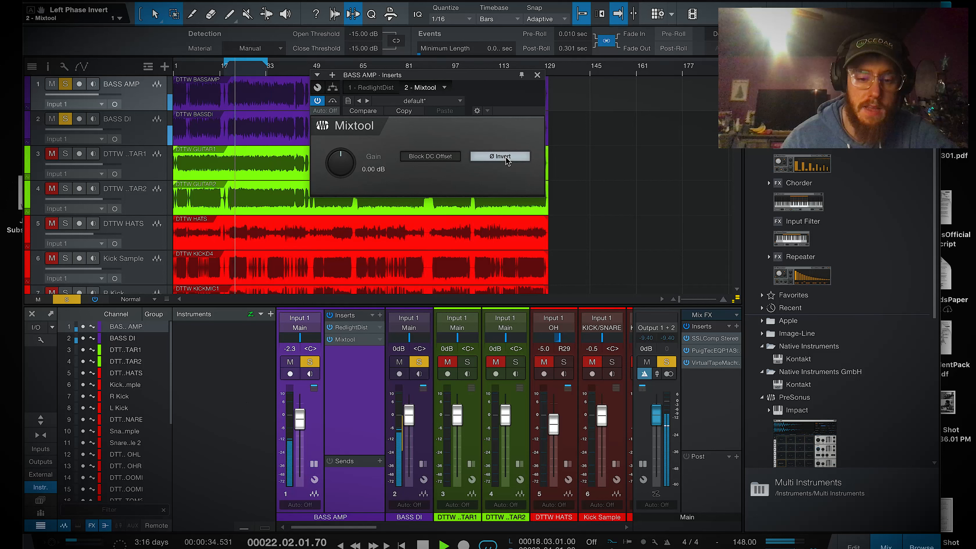
left_click(506, 161)
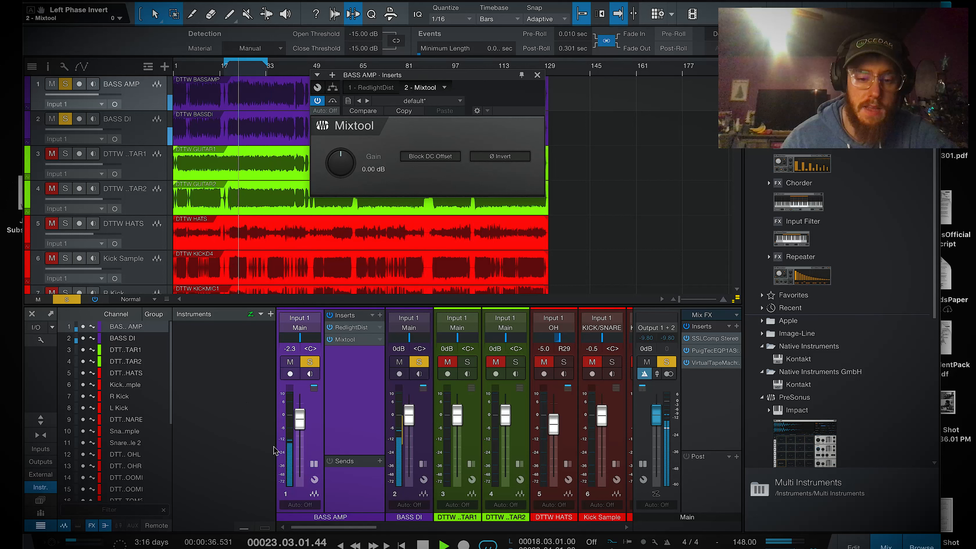
Step: Enable phase invert in Mixtool and lower the BASS AMP fader to -11.1 dB
left_click_drag(302, 426, 302, 437)
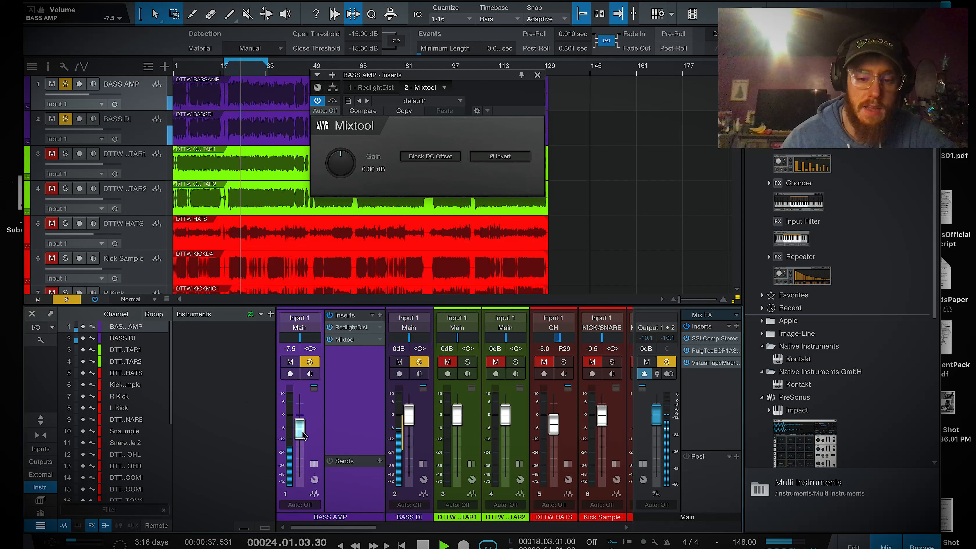
left_click(497, 160)
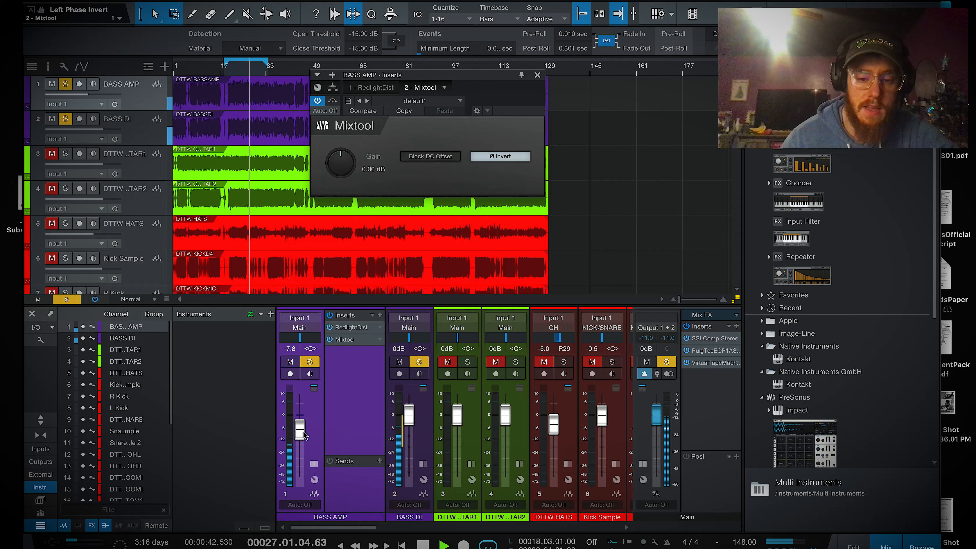
left_click_drag(304, 431, 303, 436)
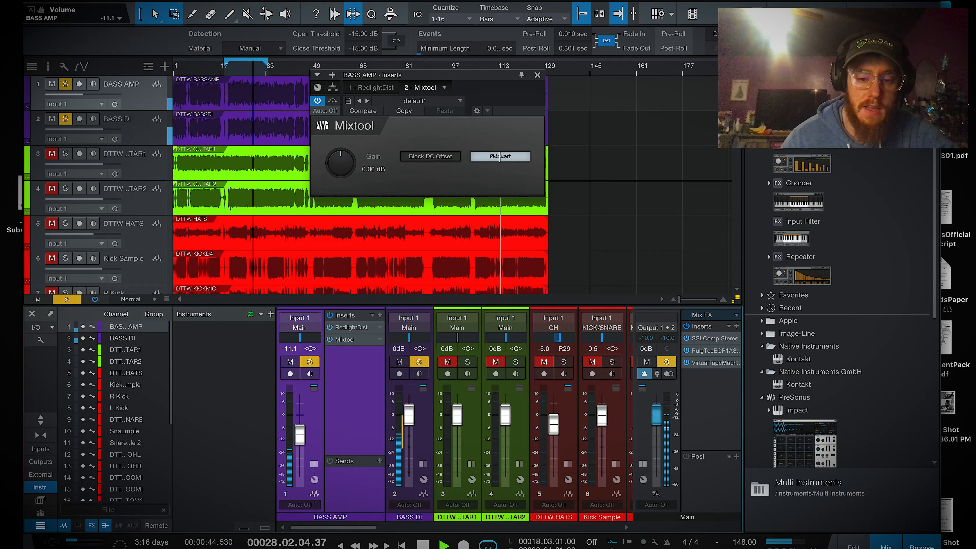
Step: Compare normal and inverted phase on BASS AMP again, leave it inverted, then close Mixtool and stop playback
left_click(500, 157)
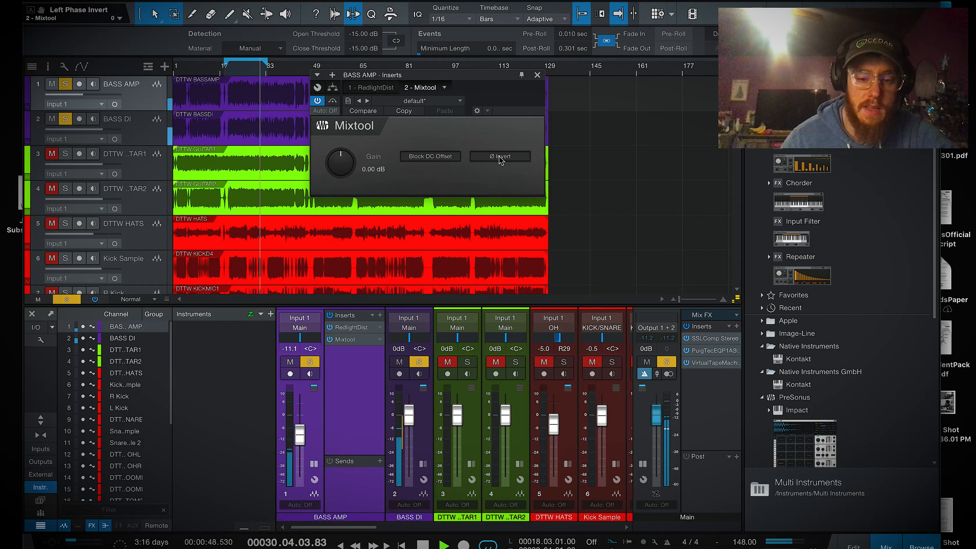
left_click(499, 157)
left_click(499, 157)
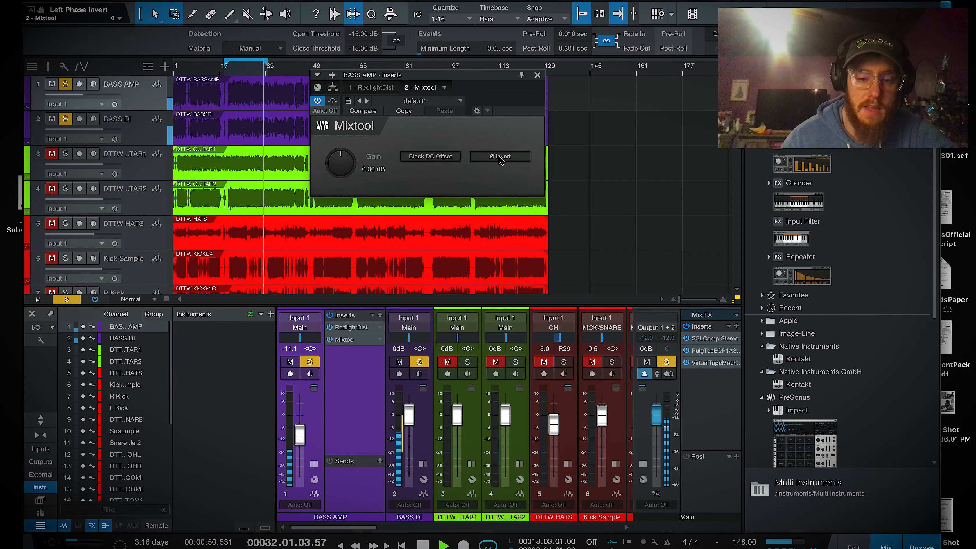
left_click(500, 157)
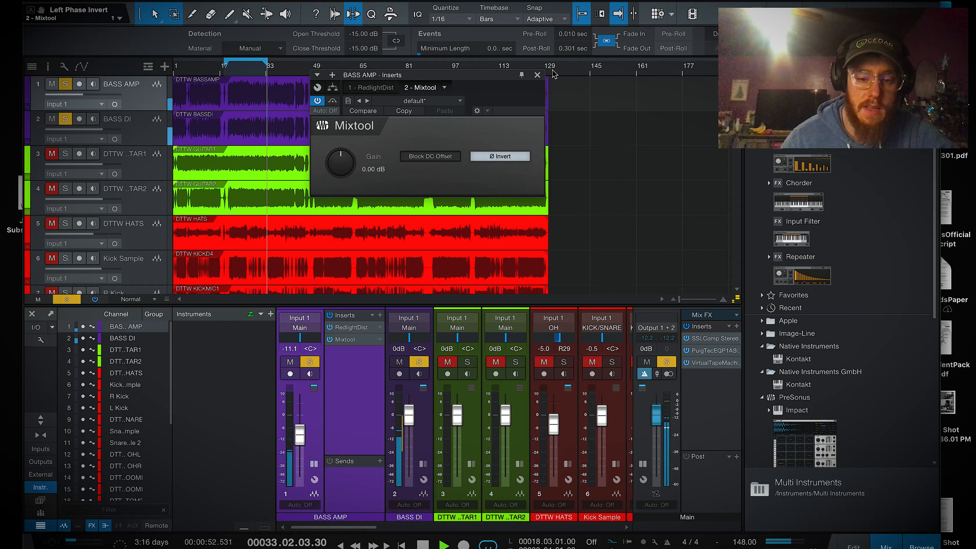
left_click(537, 75)
key("space")
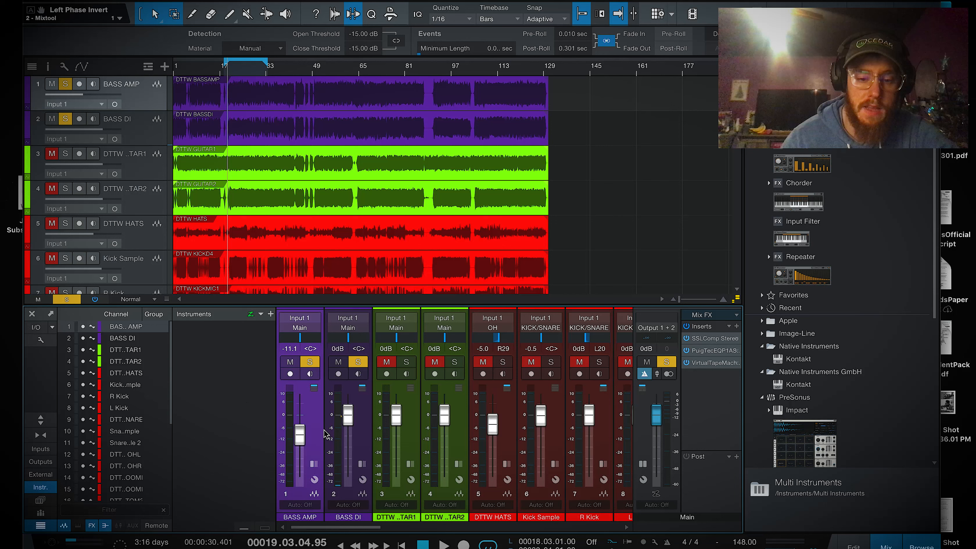
double_click(318, 424)
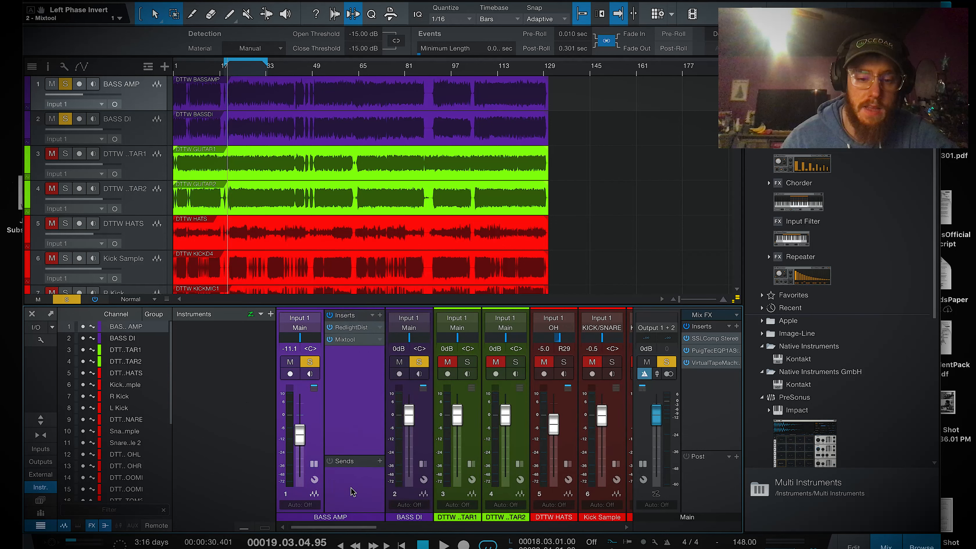
Step: Collapse the BASS AMP inserts in the mixer and save the song
double_click(318, 440)
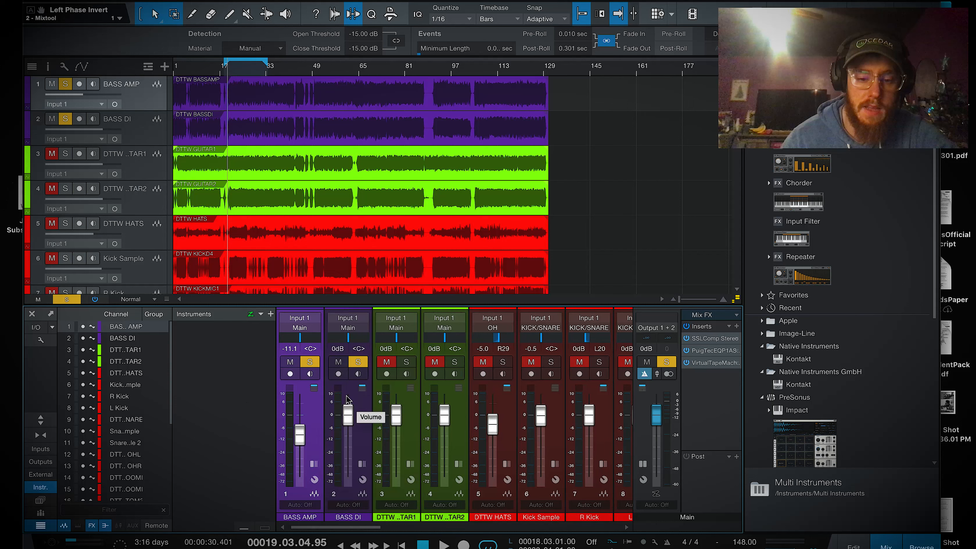
left_click(89, 1)
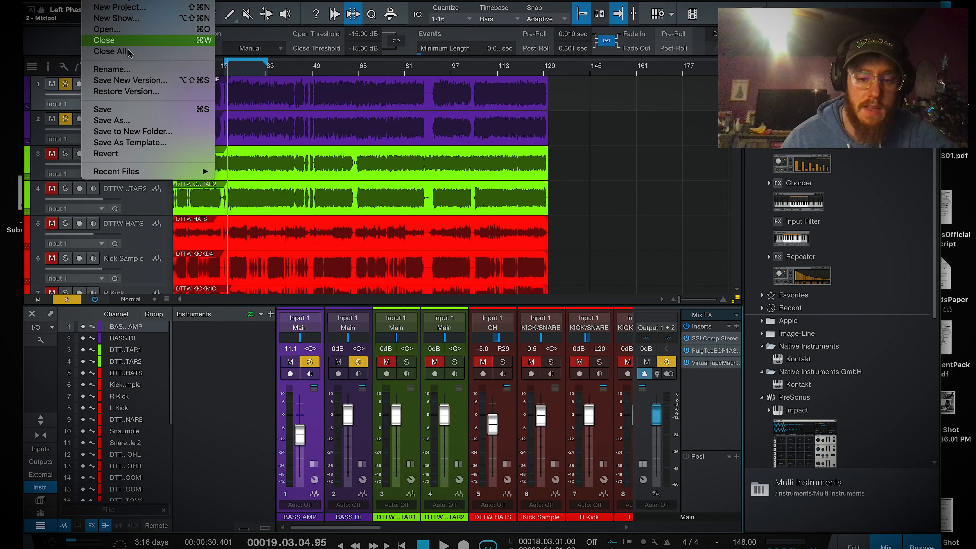
left_click(130, 112)
Step: Play both basses from bar 23 with the BASS AMP inserts expanded, toggling Mixtool's bypass to compare, and stop playback
left_click(237, 70)
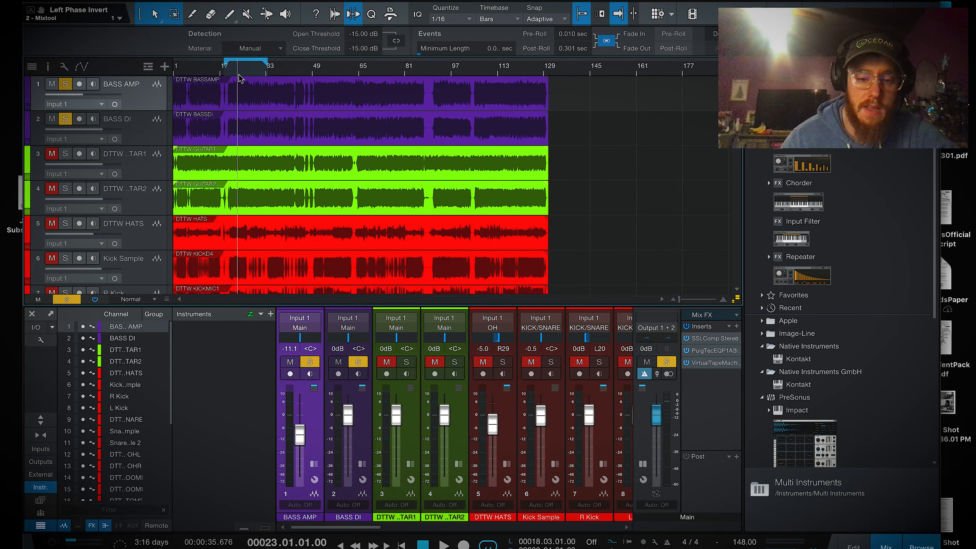
double_click(314, 419)
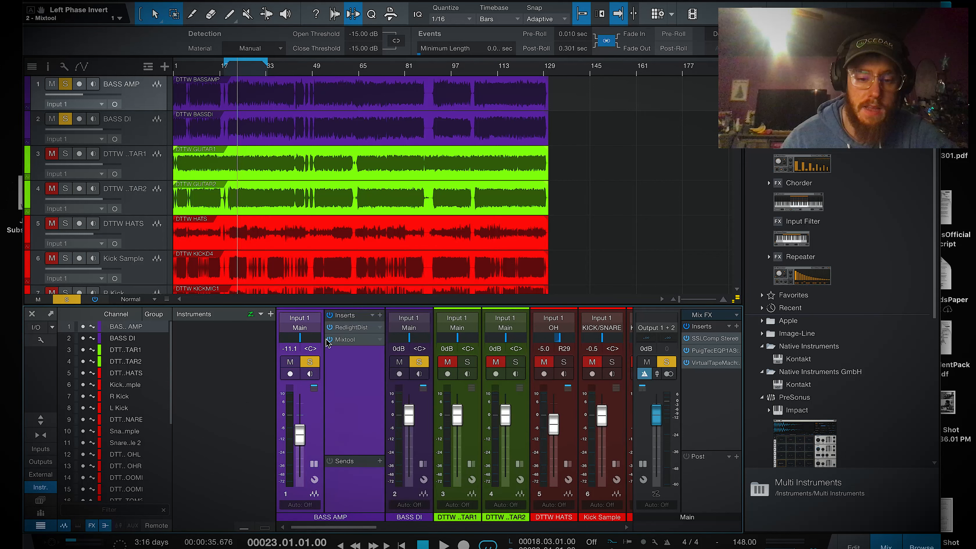
key("space")
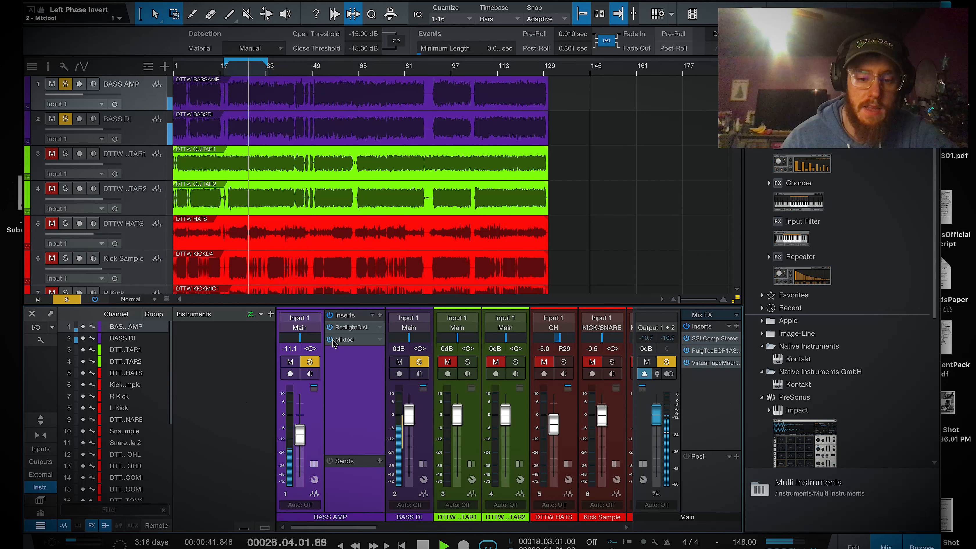
left_click(331, 340)
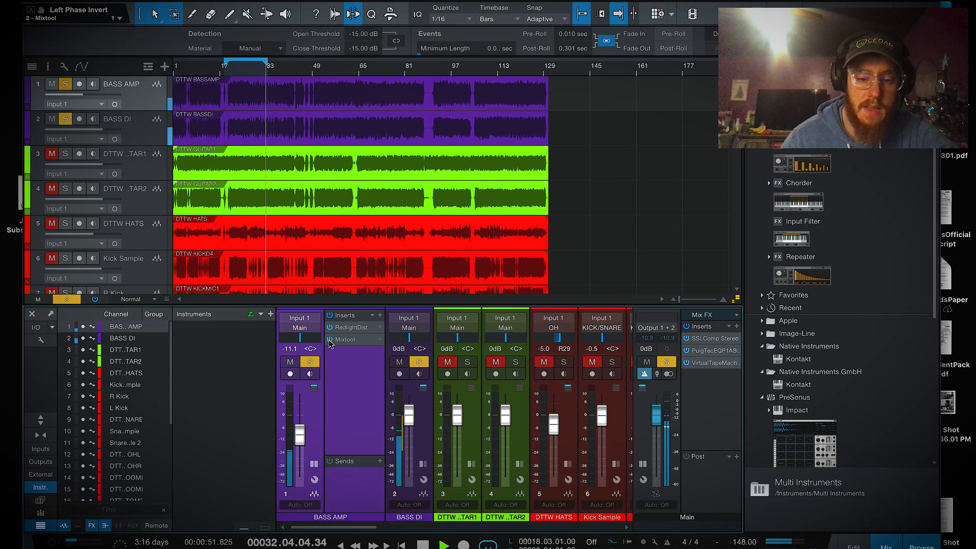
key("space")
Step: Collapse the BASS AMP inserts and route BASS AMP and BASS DI to a new bus named BASS
double_click(316, 416)
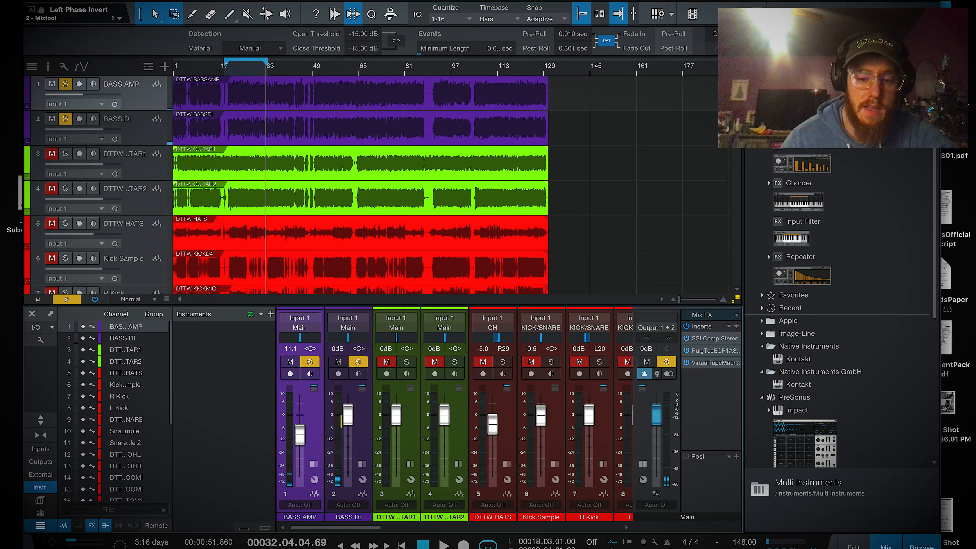
left_click(369, 420)
left_click(318, 432, "shift")
right_click(311, 328)
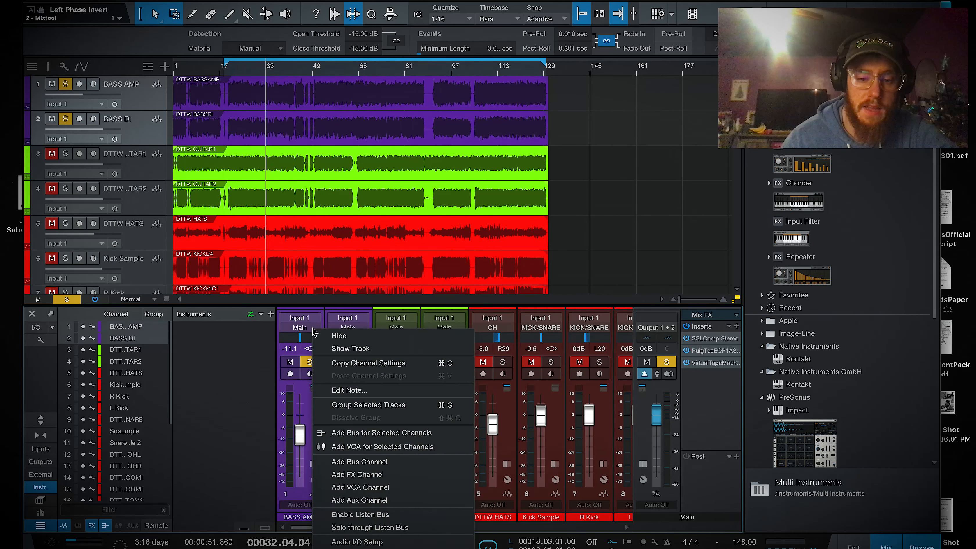
left_click(351, 433)
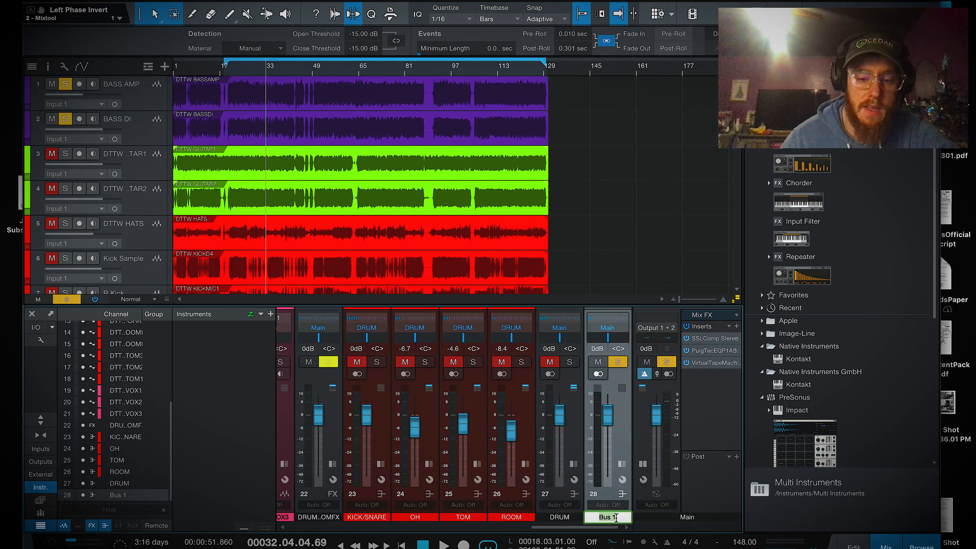
key("Return")
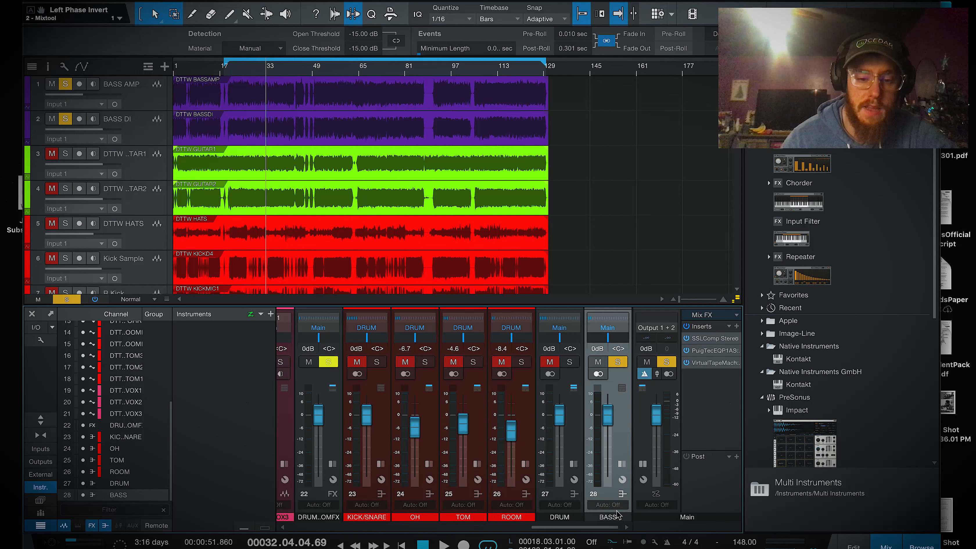
Step: Color the DRUM bus channel red and assign a color to the BASS bus channel
left_click(560, 519)
left_click(771, 442)
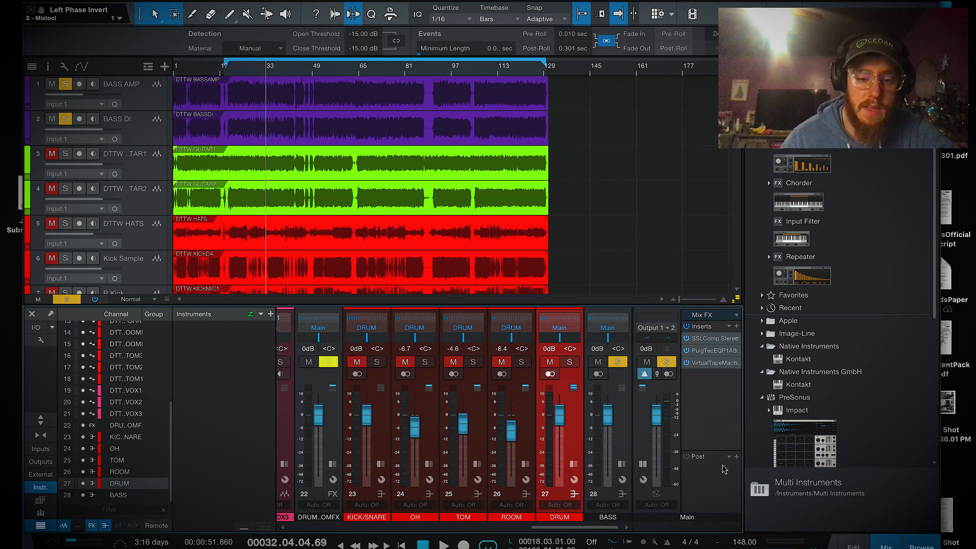
left_click(621, 520)
left_click(614, 518)
left_click(745, 442)
Step: Turn off solo on BASS DI and BASS AMP, solo DTTW GUITAR1, and expand its inserts
left_click(415, 446)
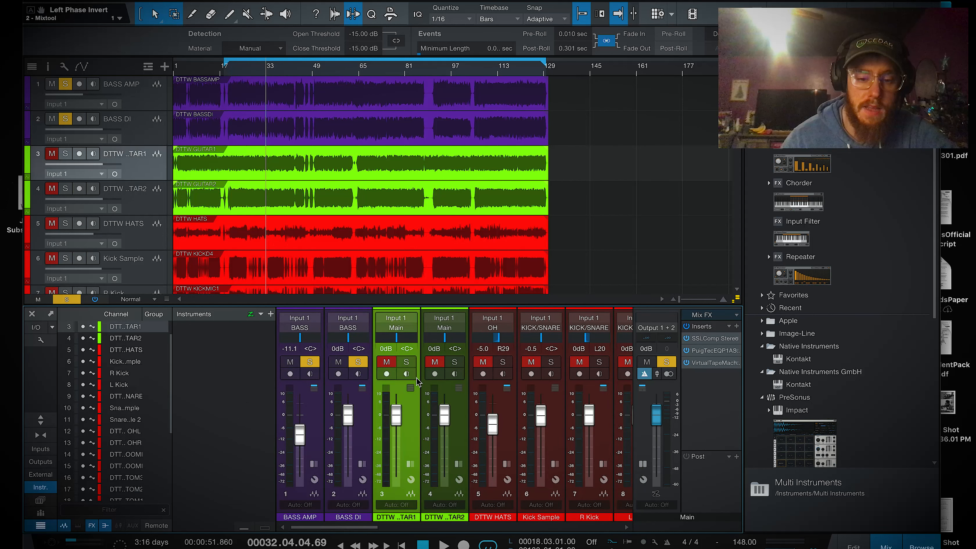
left_click(355, 361)
left_click(311, 361)
left_click(406, 362)
double_click(412, 428)
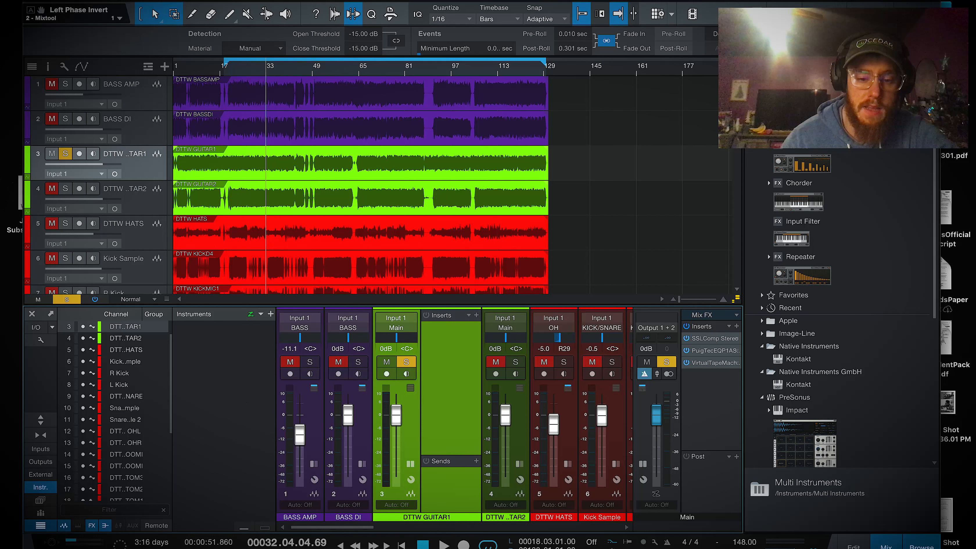
Step: Save the song and listen to DTTW GUITAR1 on its own before stopping playback
left_click(89, 0)
left_click(129, 109)
key("space")
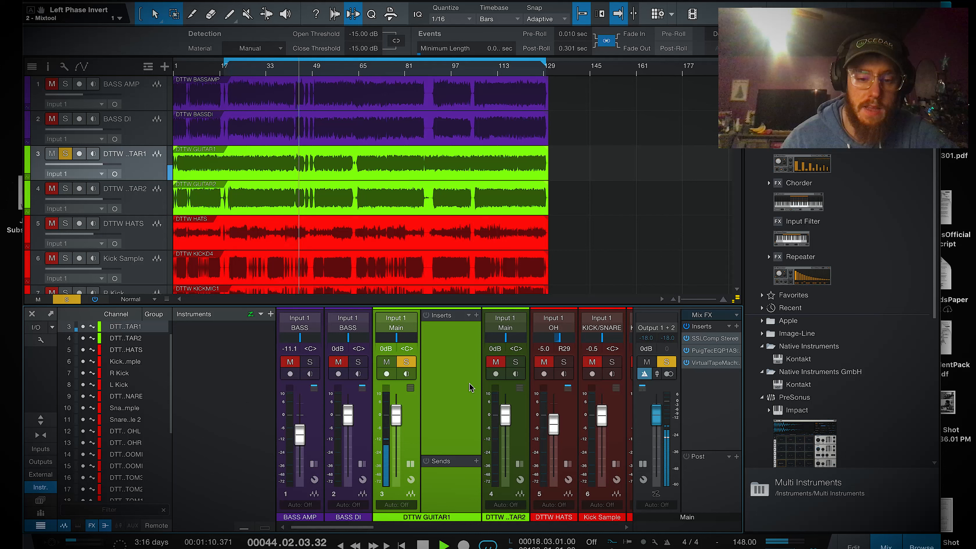
left_click(97, 1)
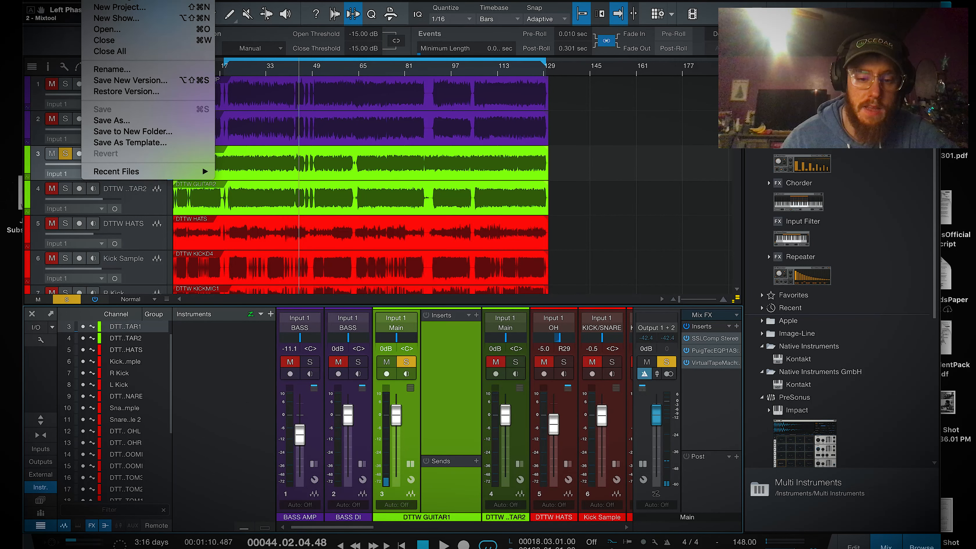
left_click(282, 3)
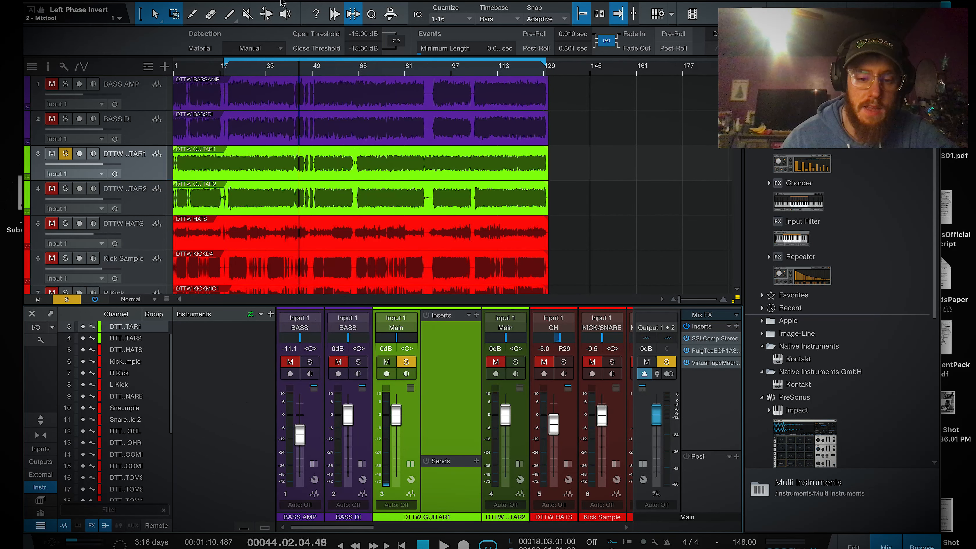
Step: Solo DTTW GUITAR2 along with DTTW GUITAR1 and move the loop start to 00016.02.01.00
left_click(496, 361)
left_click(515, 362)
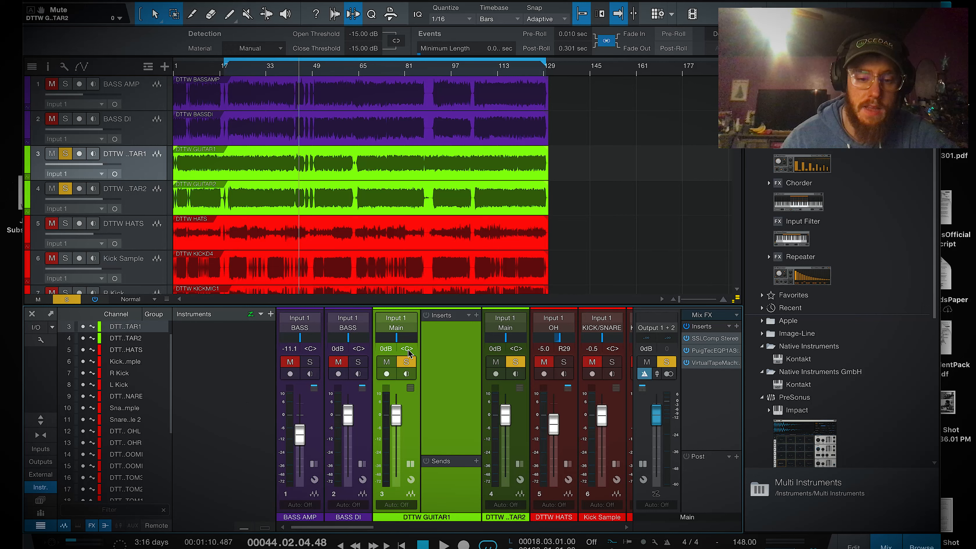
scroll(285, 198, "down", 15)
scroll(285, 198, "up", 15)
left_click_drag(231, 72, 418, 78)
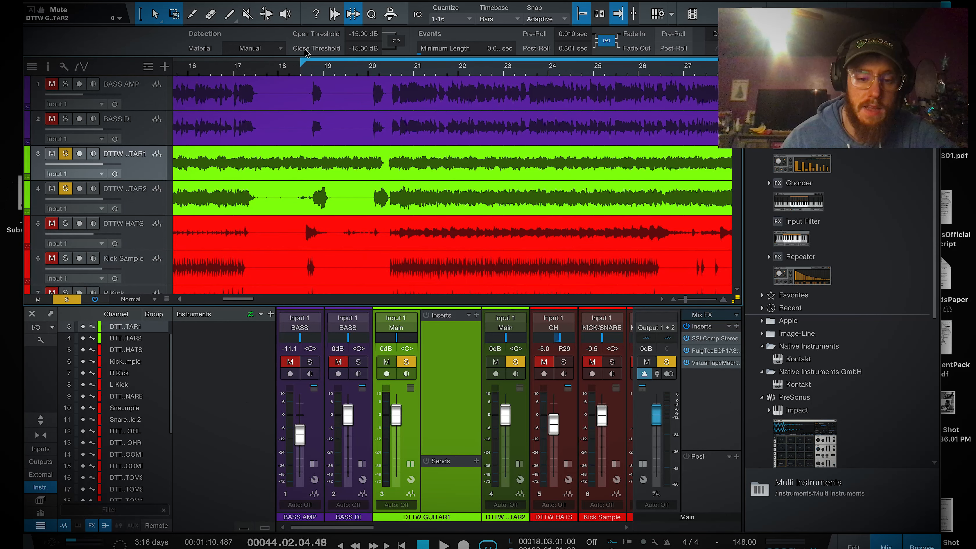
left_click_drag(302, 63, 200, 64)
Step: Pan DTTW GUITAR1 hard left and DTTW GUITAR2 hard right, and audition both guitars from bar 17
left_click_drag(396, 338, 380, 341)
left_click_drag(506, 339, 573, 342)
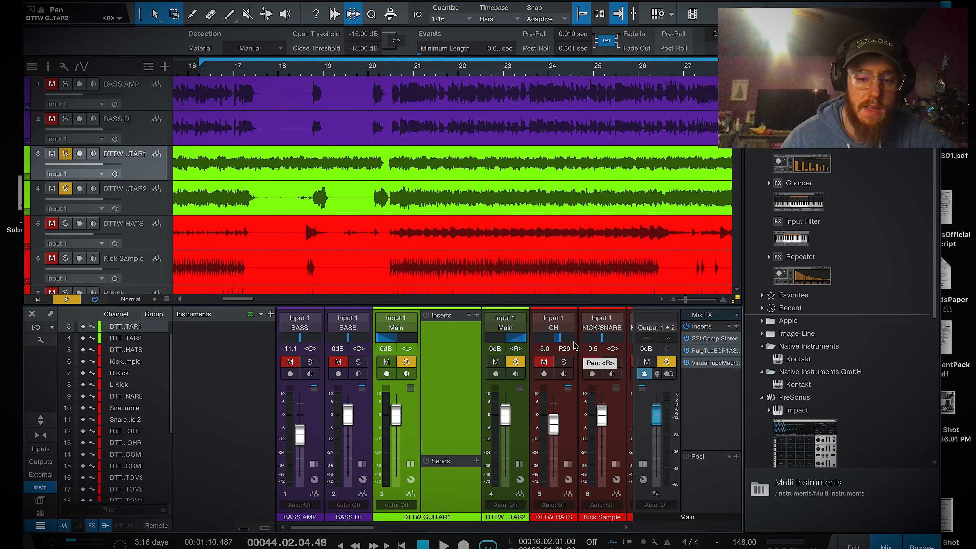
left_click(233, 66)
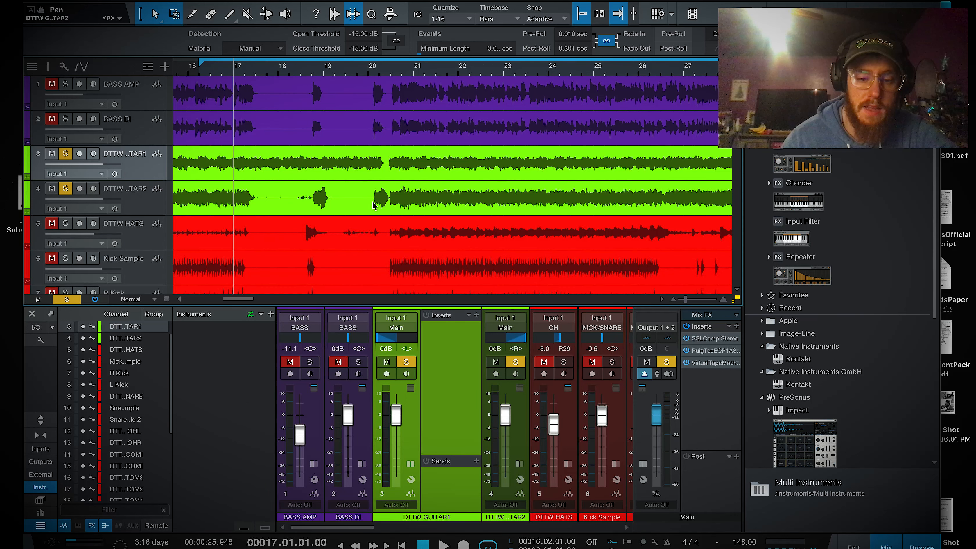
key("space")
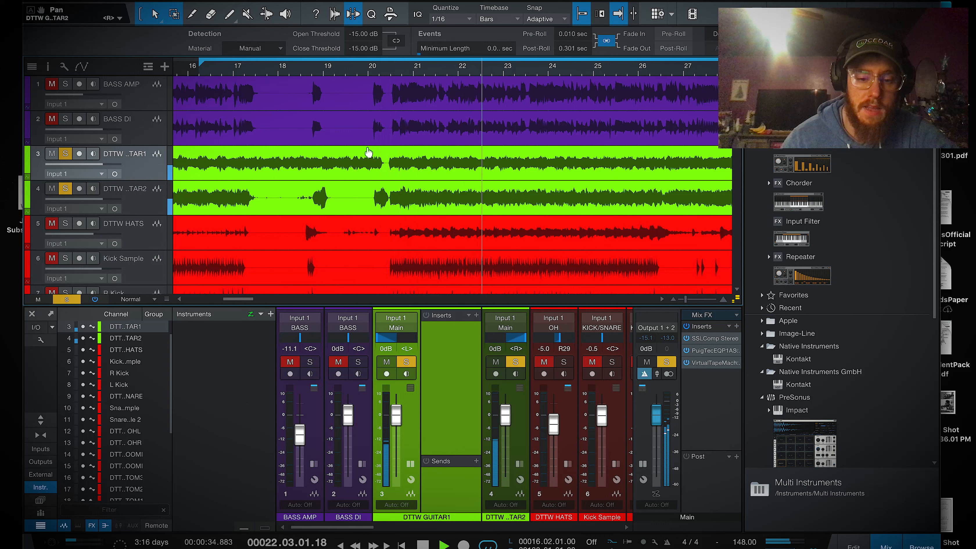
key("space")
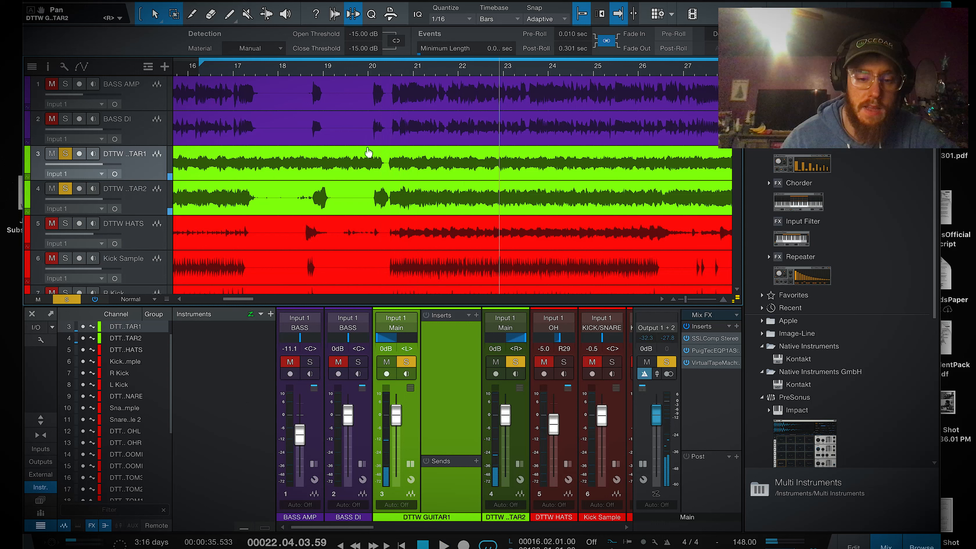
Step: Listen to DTTW GUITAR2 alone from 00017.02.01.00 through the break before bar 20
left_click(246, 65)
left_click(329, 186)
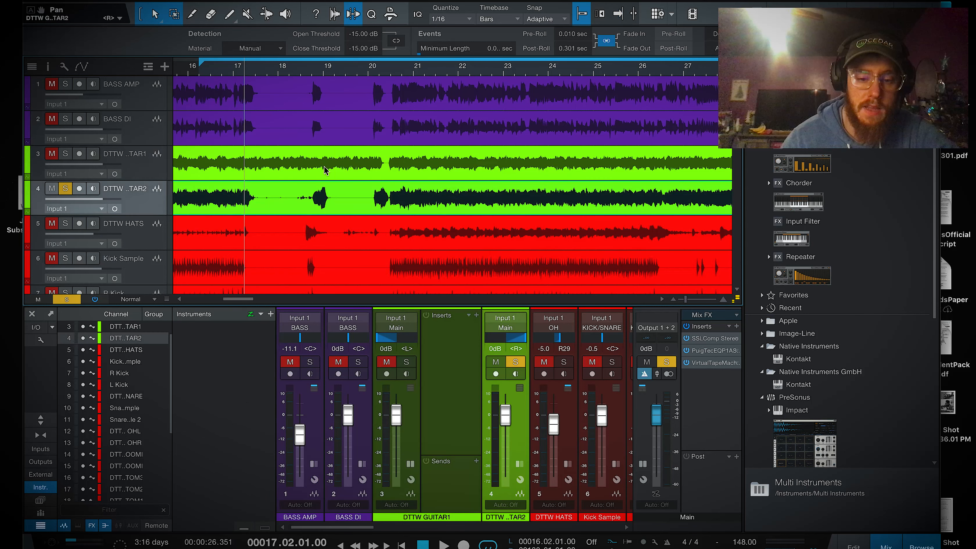
key("space")
key("space")
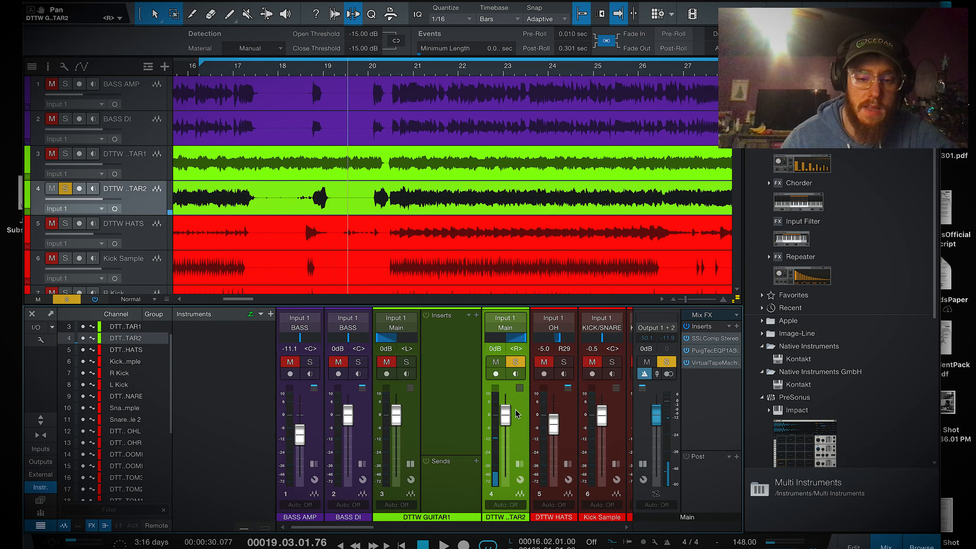
Step: Expand the DTTW GUITAR2 inserts, add the Kilohearts kHs Gate, and set its Tolerance to 0 dB
left_click(519, 388)
left_click(585, 315)
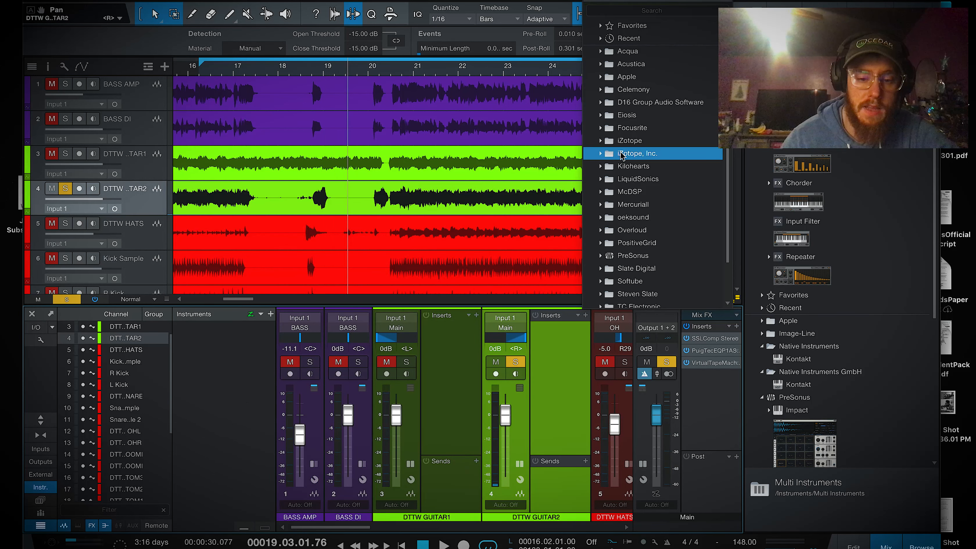
left_click(622, 166)
left_click(650, 218)
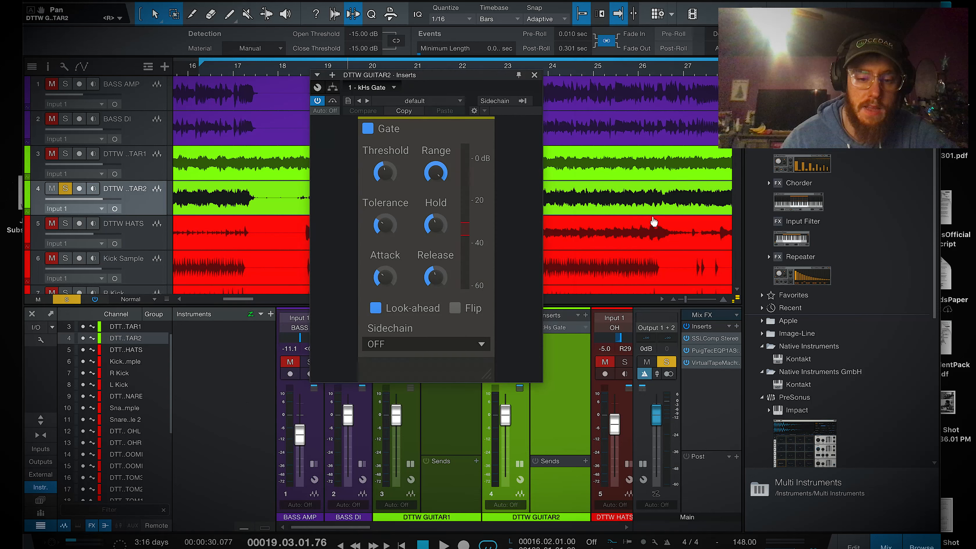
left_click(445, 102)
left_click(444, 110)
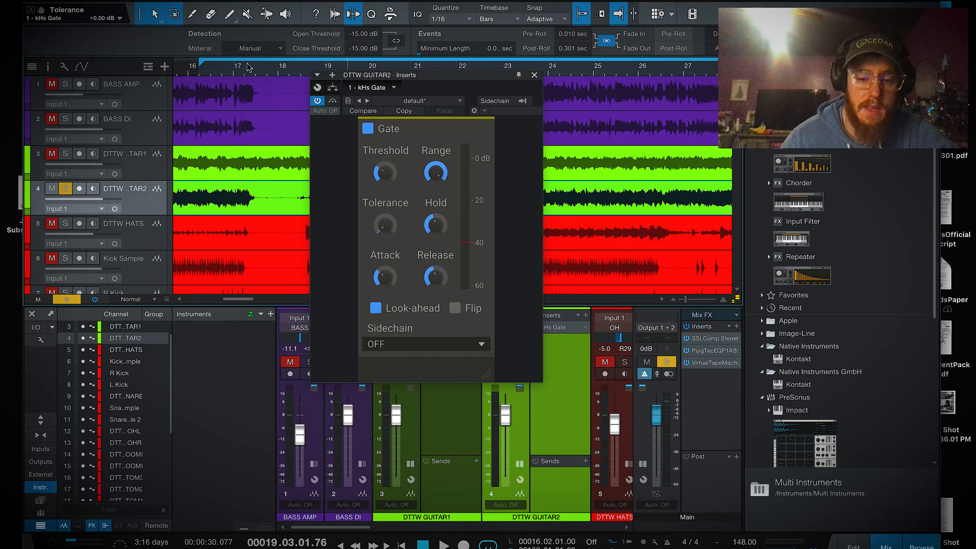
Step: Audition the gated guitar, then set the gate's Hold to 55.2 ms, raise its Threshold, and set Release to 23.5 ms
left_click(246, 69)
key("space")
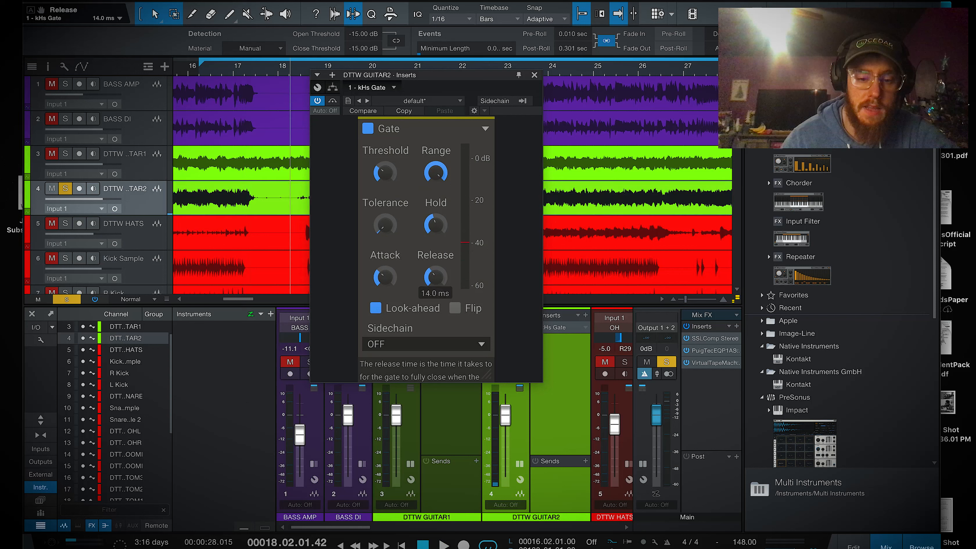
left_click_drag(437, 279, 385, 286)
left_click_drag(437, 226, 437, 218)
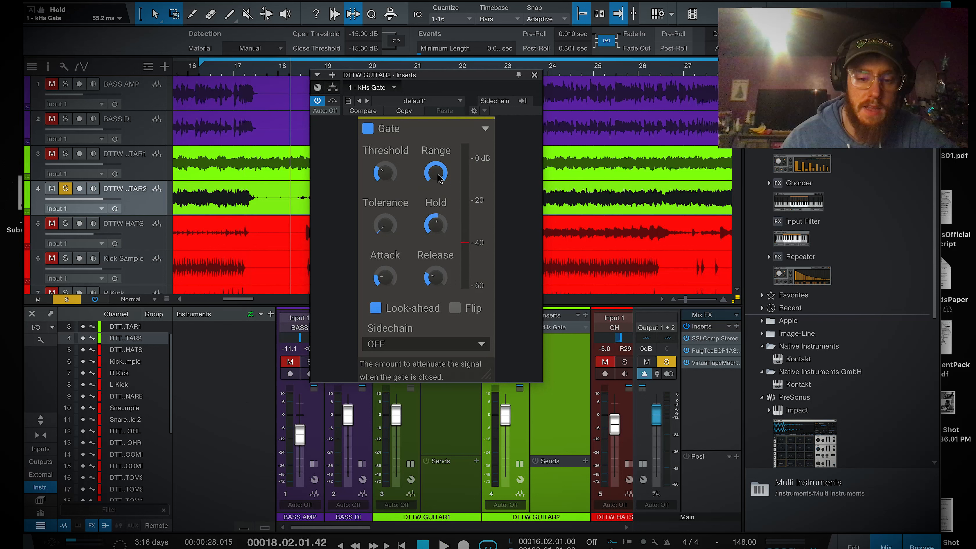
left_click_drag(386, 173, 386, 165)
left_click_drag(433, 278, 433, 273)
Step: Play the guitar break with the gate window moved aside, lengthen the gate's Release, and set Threshold to -25.71 dB
left_click(186, 71)
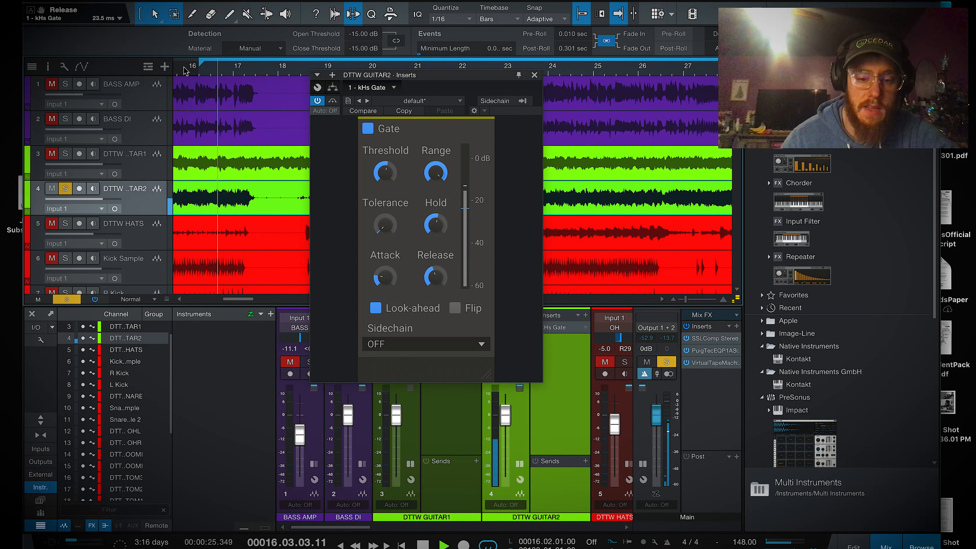
left_click_drag(441, 78, 561, 126)
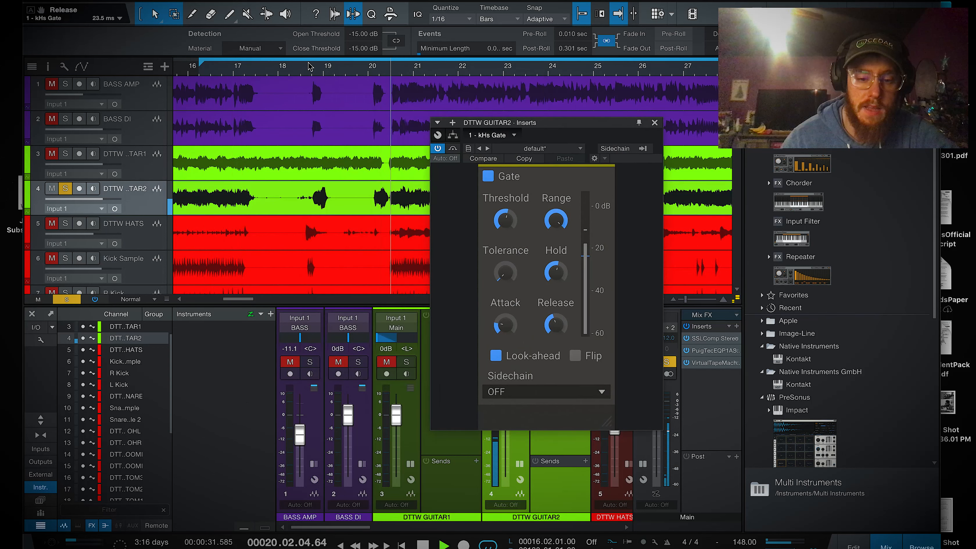
left_click(301, 63)
left_click_drag(556, 325, 505, 320)
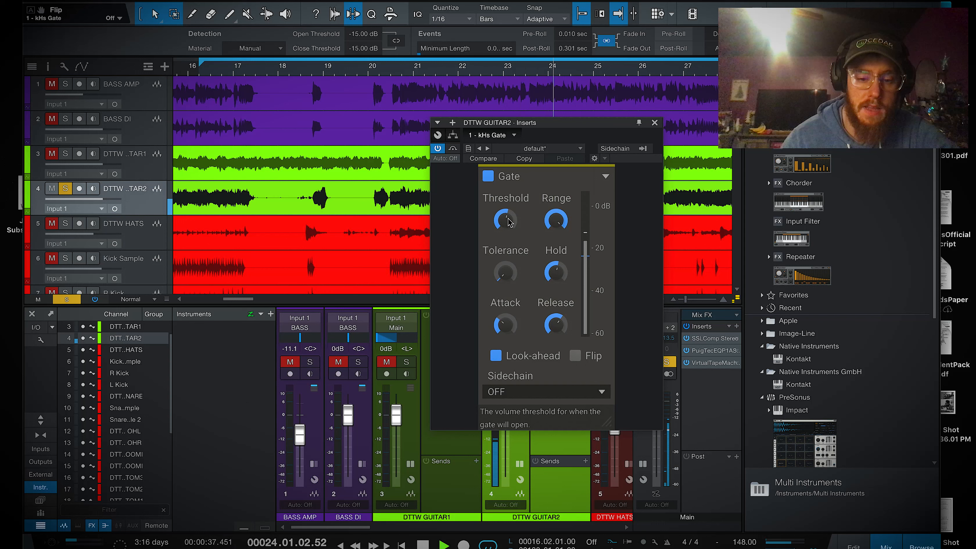
left_click_drag(506, 214, 507, 217)
Step: Replay the DTTW GUITAR2 break from around bar 17 and set the gate's Hold to 31.5 ms
left_click(219, 68)
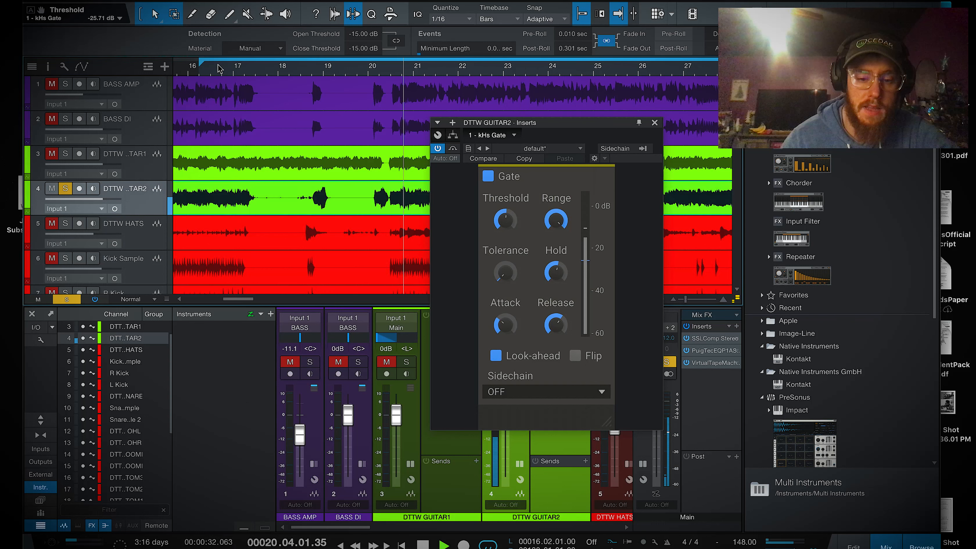
left_click(236, 68)
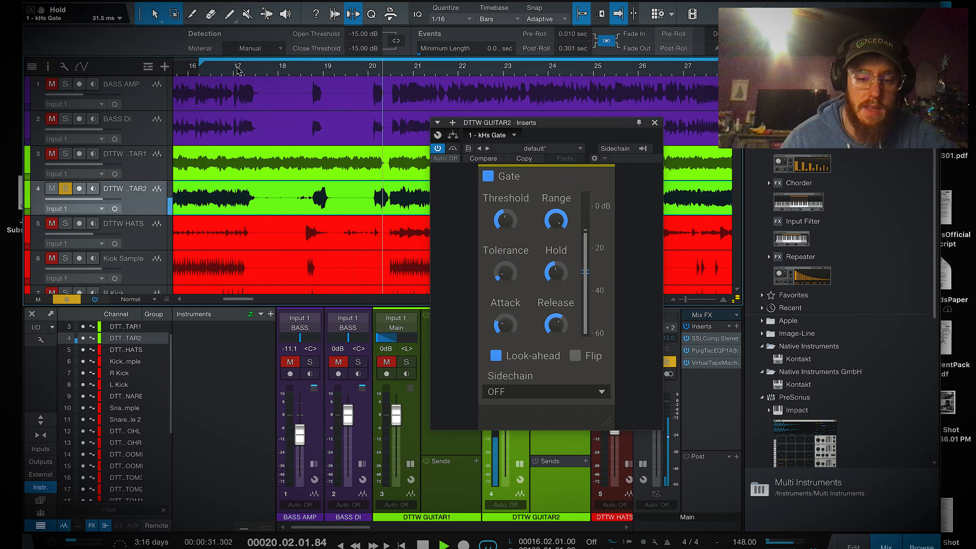
scroll(376, 73, "down", 8)
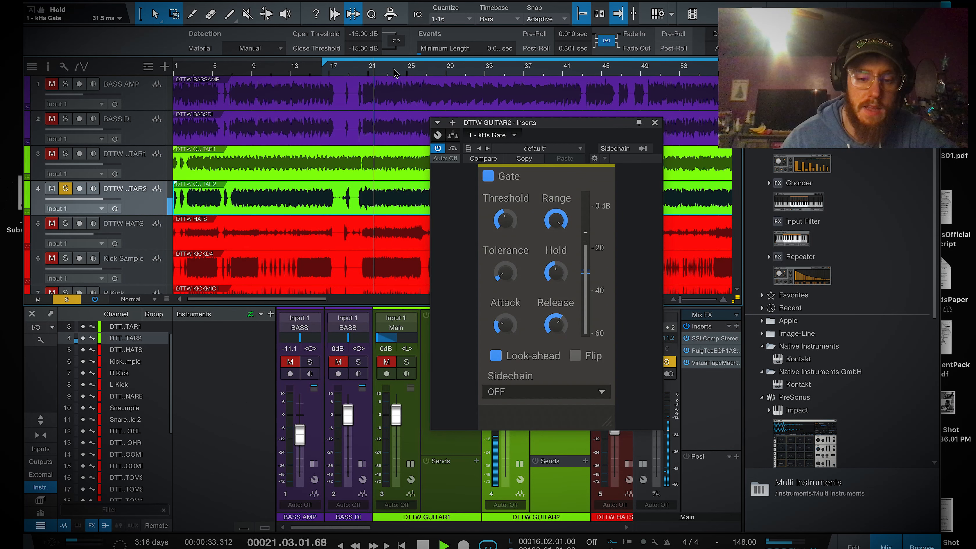
Step: Replay DTTW GUITAR2 from around bar 5, stop playback, and remove the kHs Gate from its inserts
left_click(213, 68)
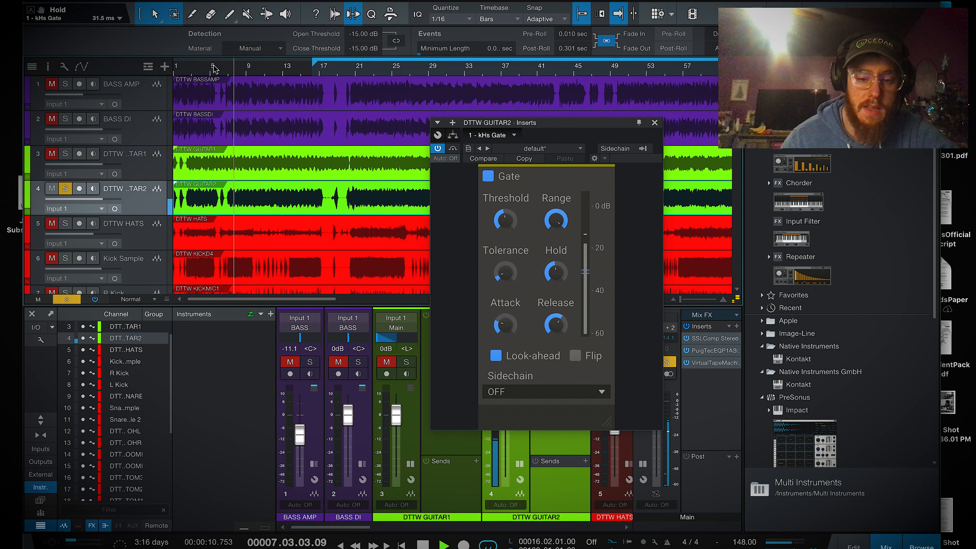
key("space")
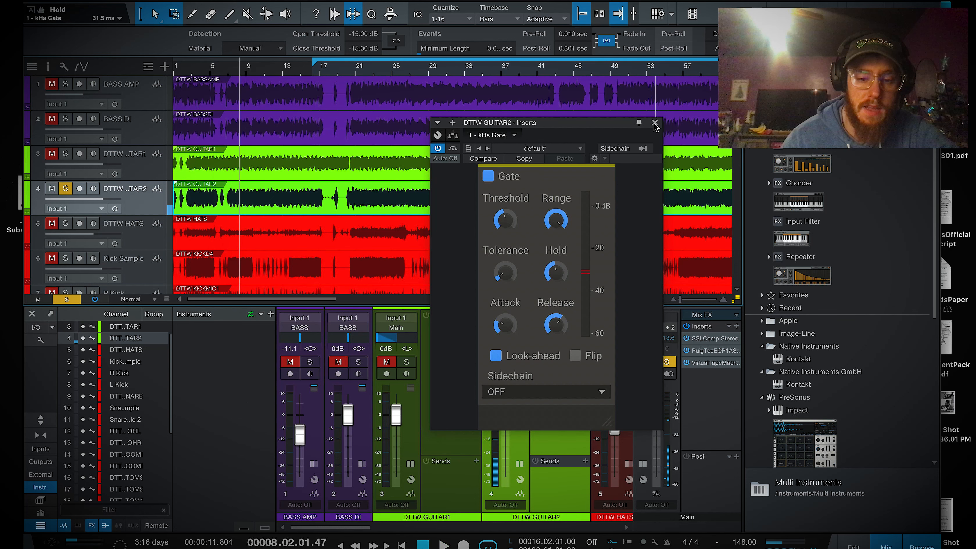
left_click(655, 123)
left_click(584, 328)
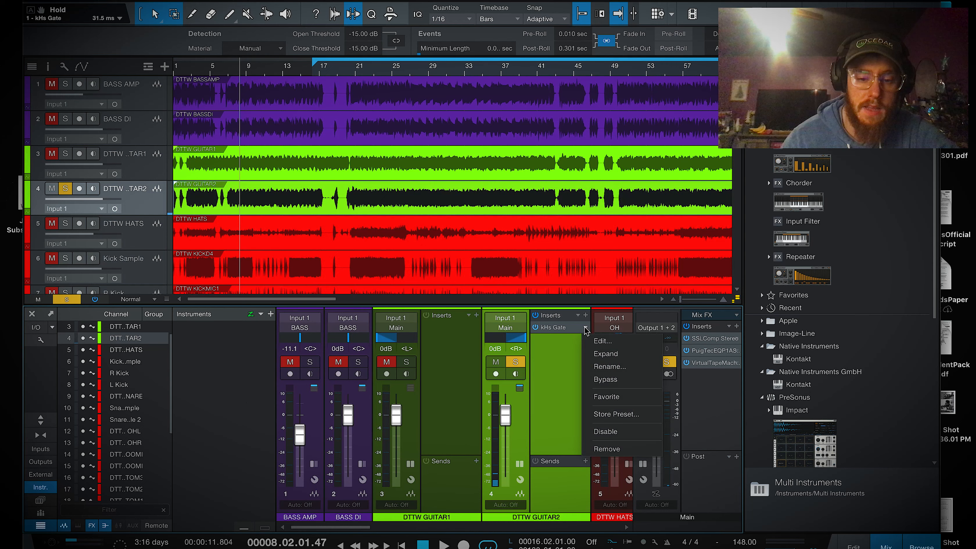
left_click(615, 437)
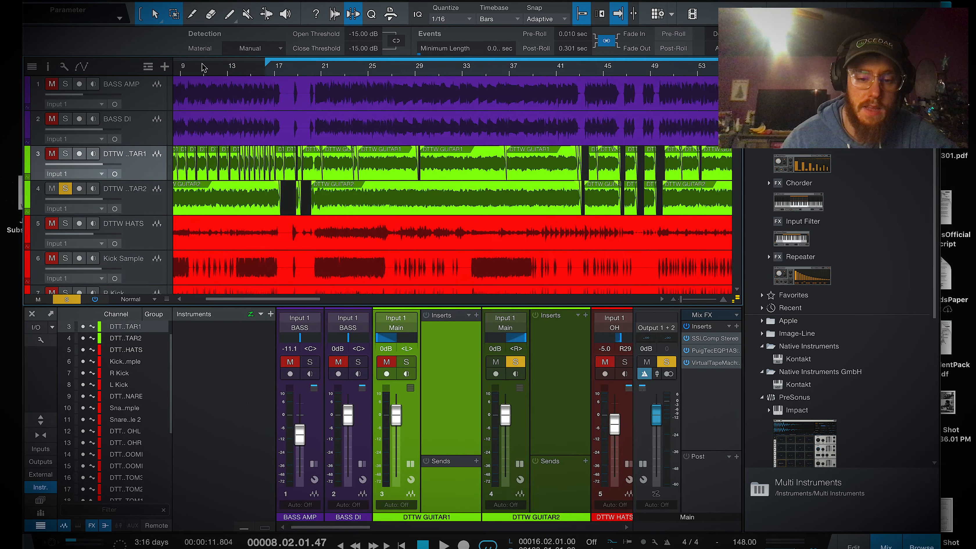
Step: Solo DTTW GUITAR1 alongside DTTW GUITAR2, audition the silence-stripped guitars, and undo the silence stripping
scroll(360, 92, "up", 5)
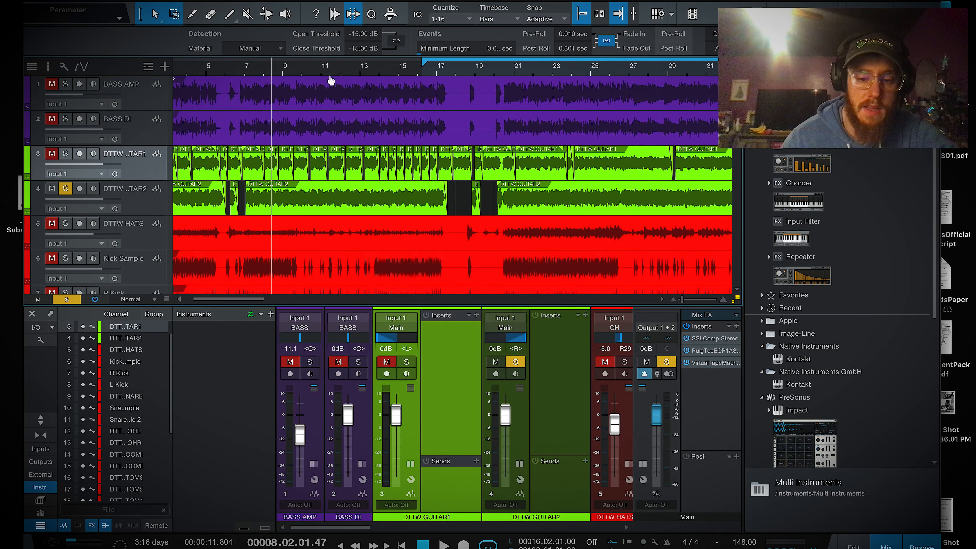
left_click_drag(378, 112, 236, 84)
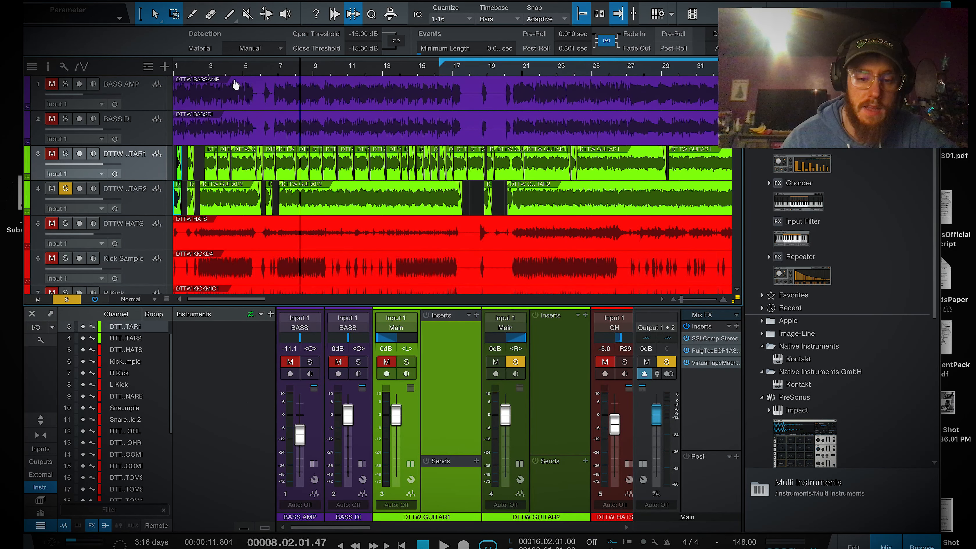
left_click(66, 155)
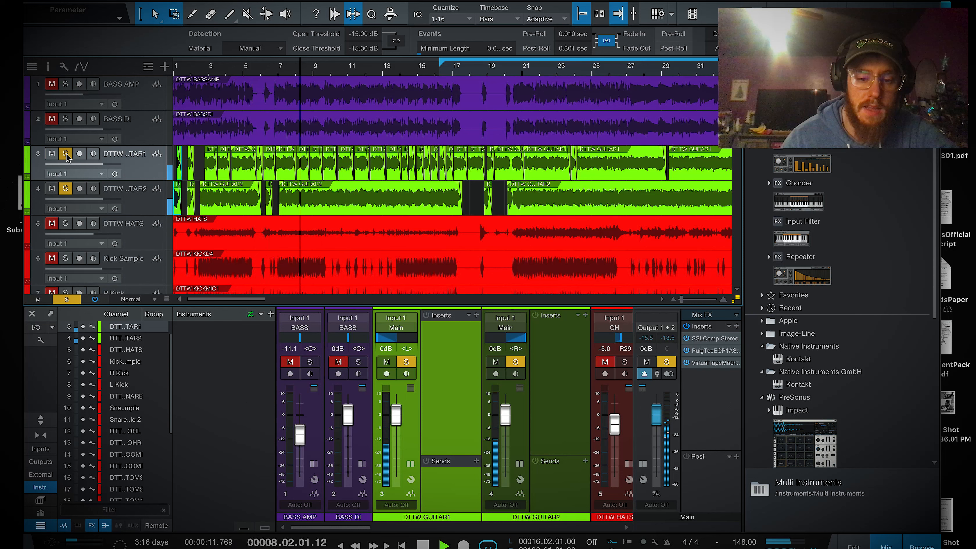
key("space")
left_click(109, 1)
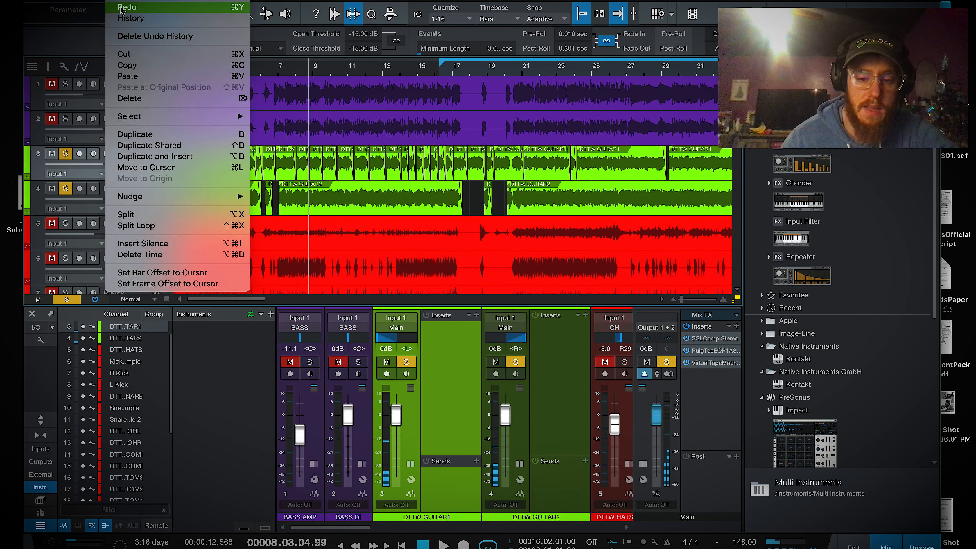
left_click(122, 1)
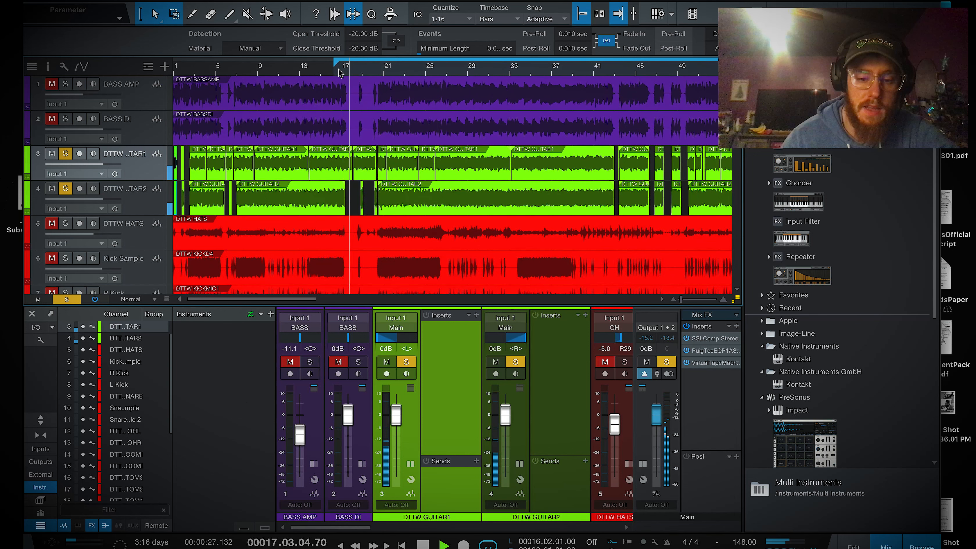
Step: Play the guitar break around bars 17 to 21 and inspect the cuts made with the -20 dB thresholds up close
scroll(349, 71, "up", 1)
scroll(350, 72, "up", 3)
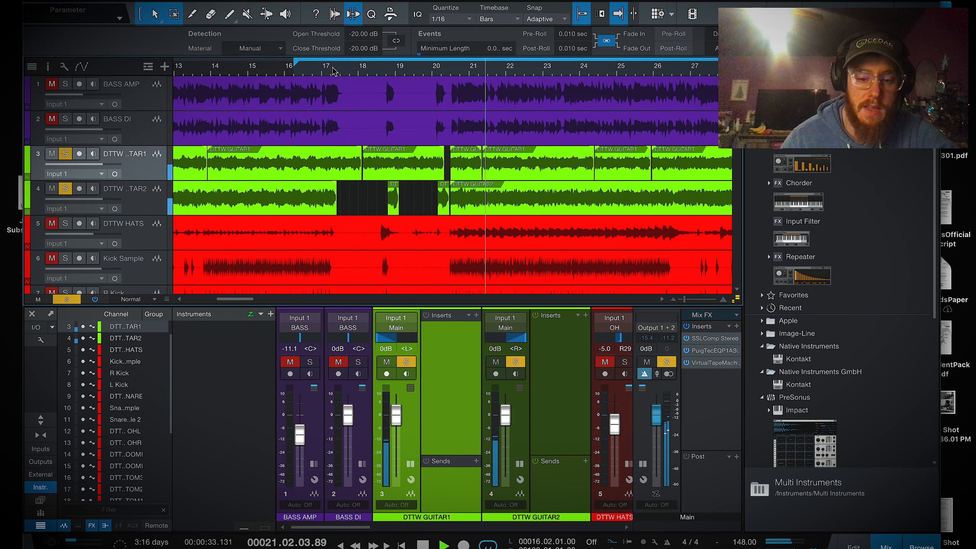
key("space")
scroll(364, 70, "up", 3)
scroll(365, 70, "up", 2)
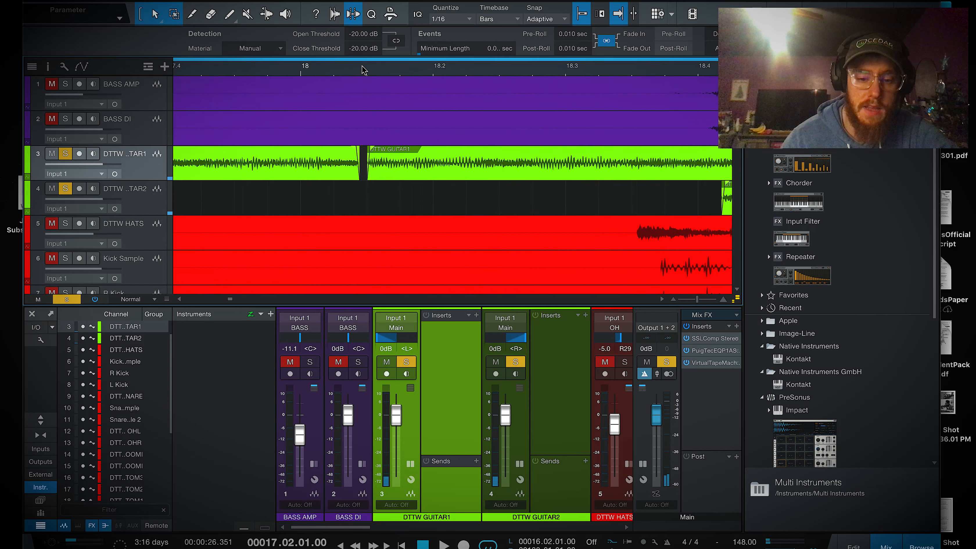
key("space")
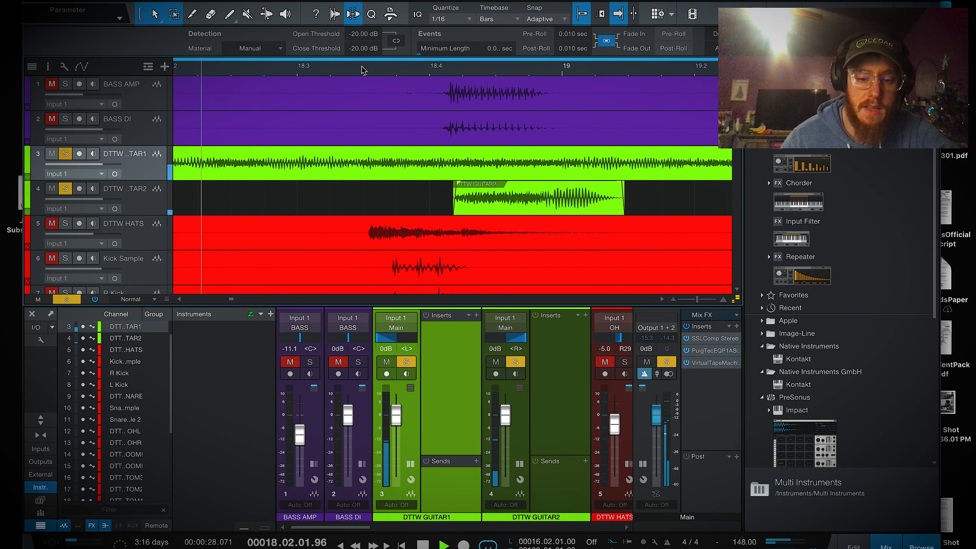
key("space")
scroll(362, 69, "down", 5)
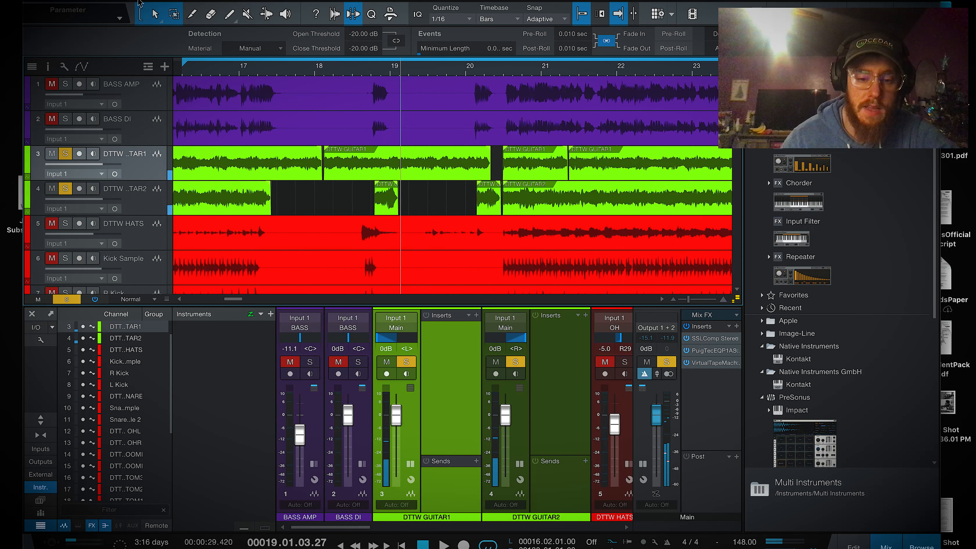
Step: Undo the last silence stripping, set Open and Close Threshold to -25 dB, and strip silence from both guitars again
left_click(124, 1)
left_click(120, 3)
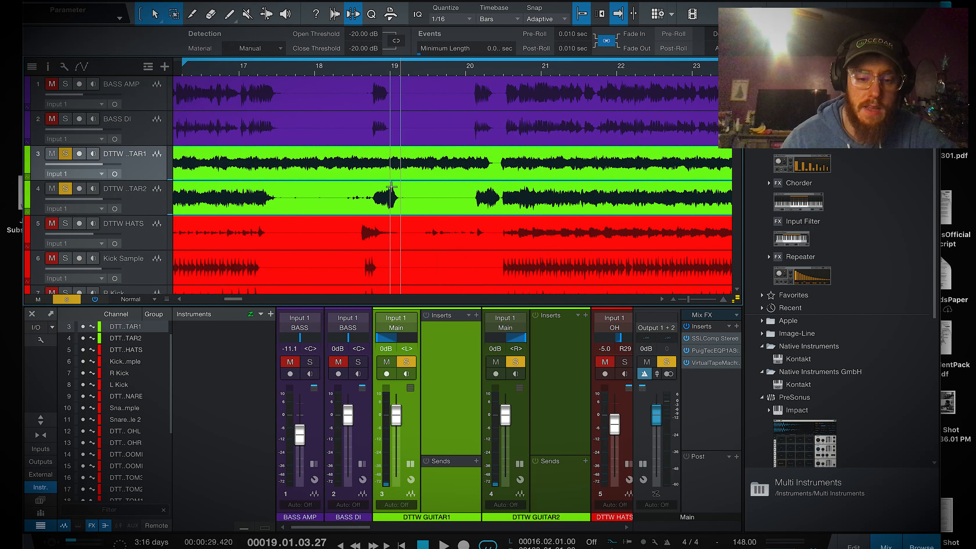
double_click(357, 34)
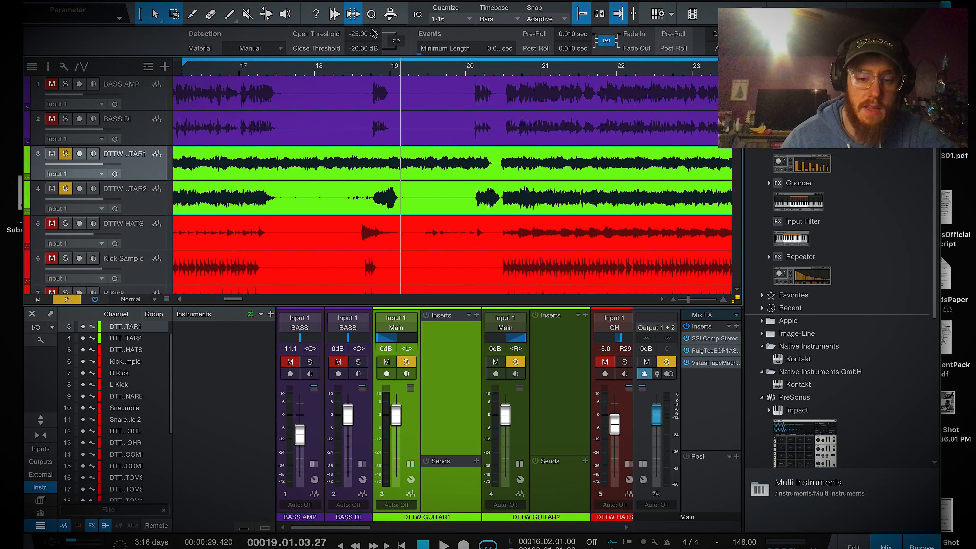
double_click(355, 48)
left_click(708, 48)
Step: Audition the newly stripped guitars from bar 17 and through the breaks around bars 43 to 50
left_click(246, 69)
key("space")
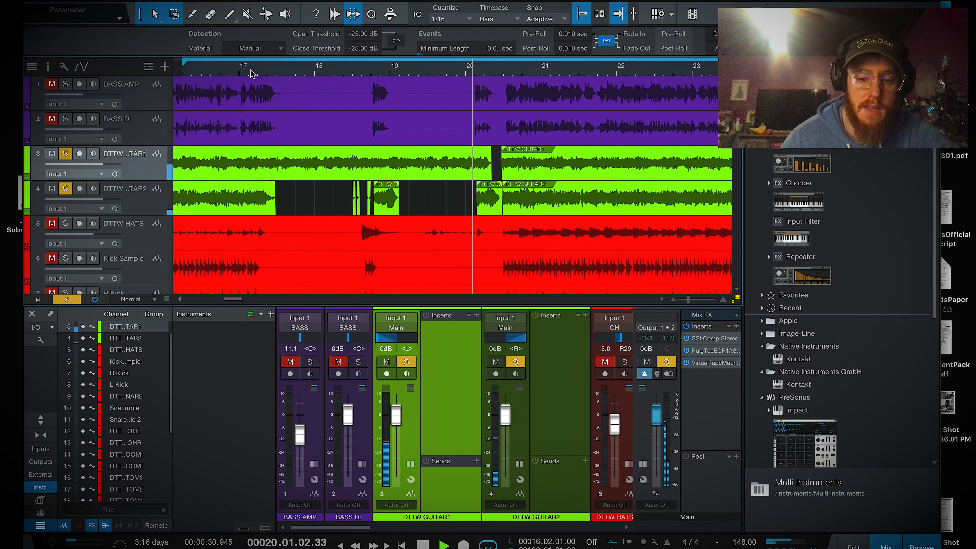
scroll(353, 72, "down", 10)
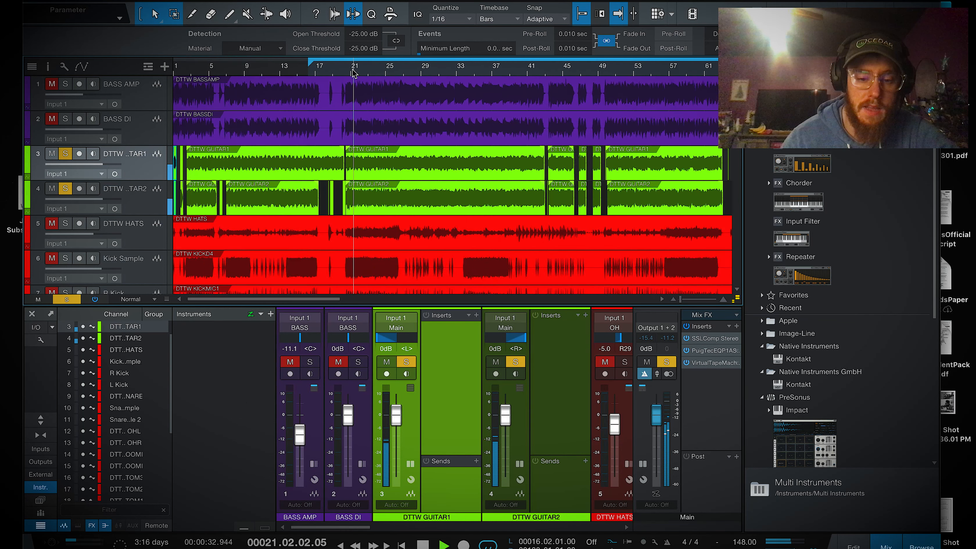
left_click(431, 72)
scroll(431, 72, "up", 10)
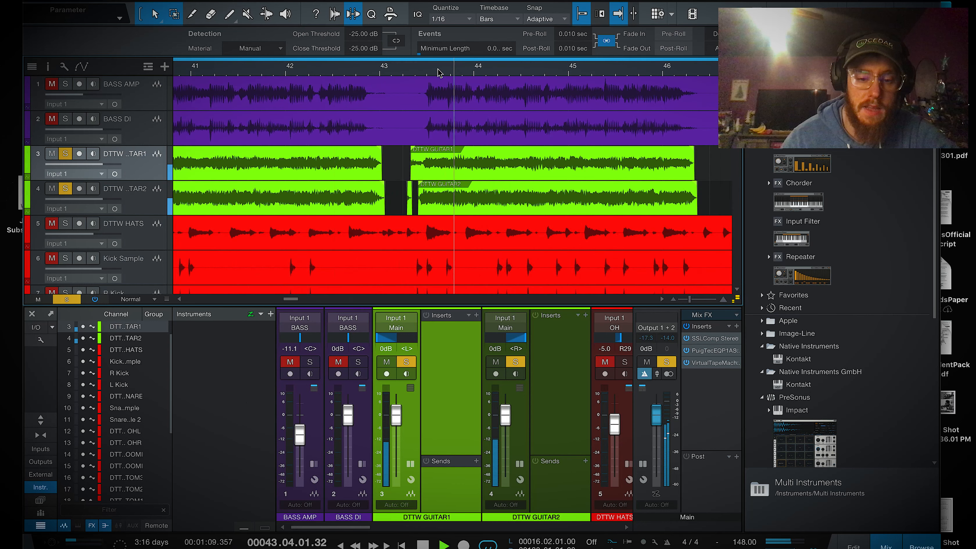
scroll(438, 72, "down", 5)
left_click(482, 71)
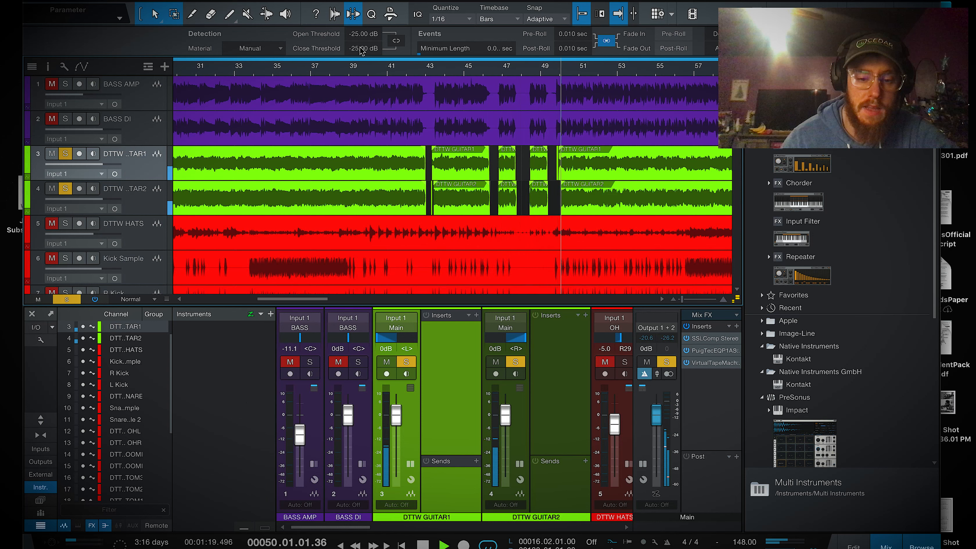
Step: Examine and play the guitar cuts around bars 63 and 86, then stop playback
scroll(413, 74, "down", 8)
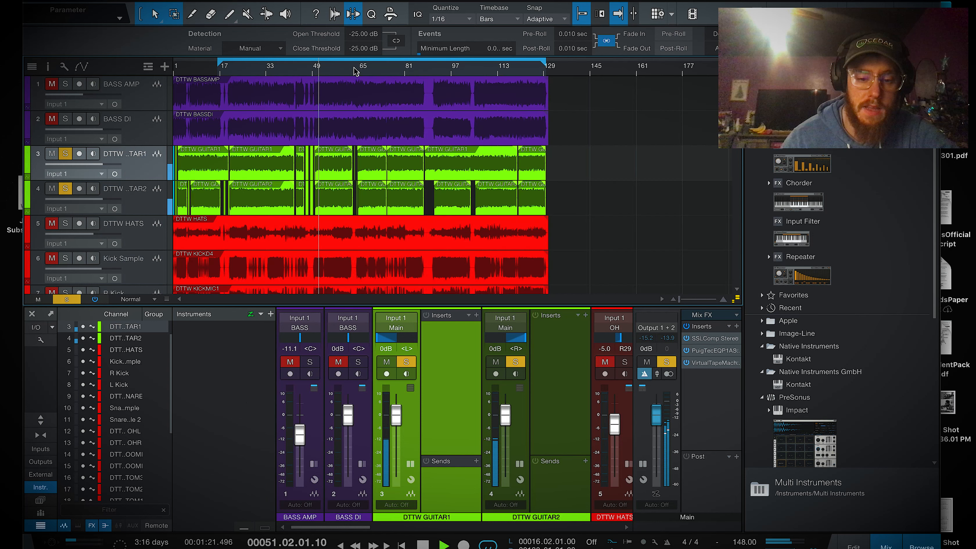
scroll(356, 72, "up", 10)
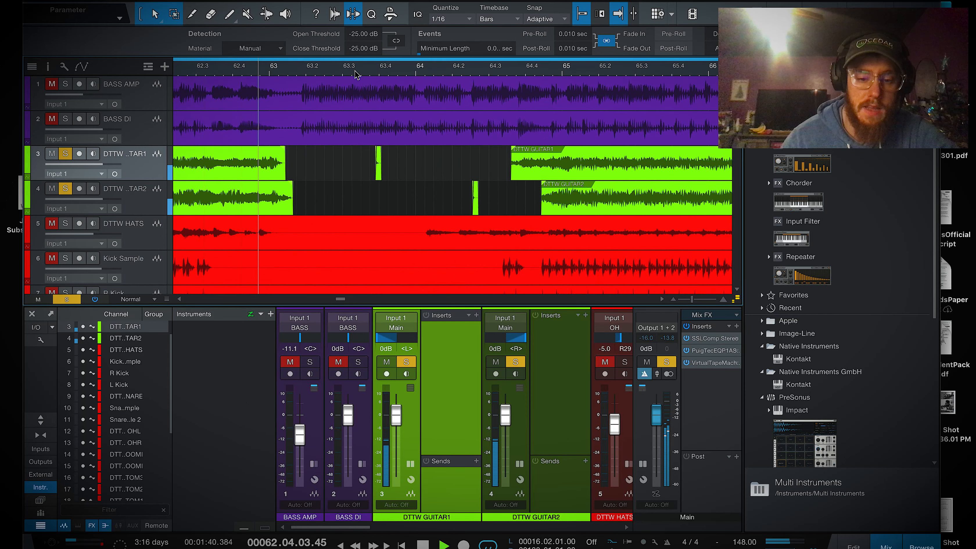
scroll(356, 73, "down", 5)
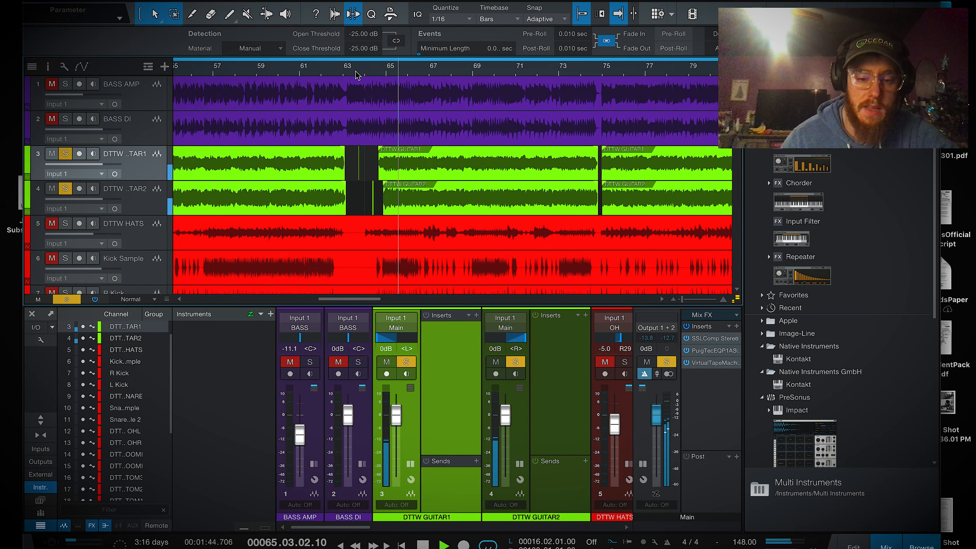
scroll(356, 72, "down", 6)
left_click(432, 70)
scroll(438, 69, "up", 5)
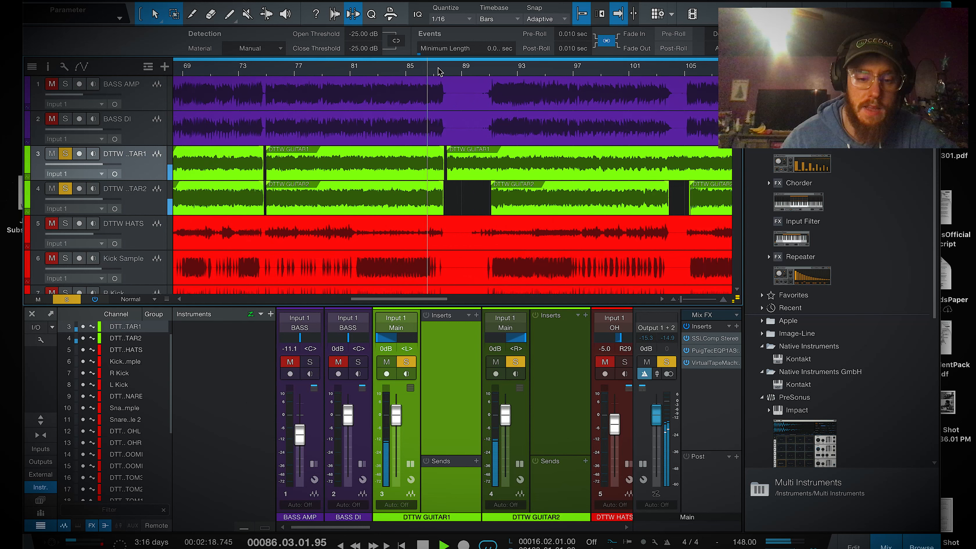
key("space")
scroll(306, 74, "down", 3)
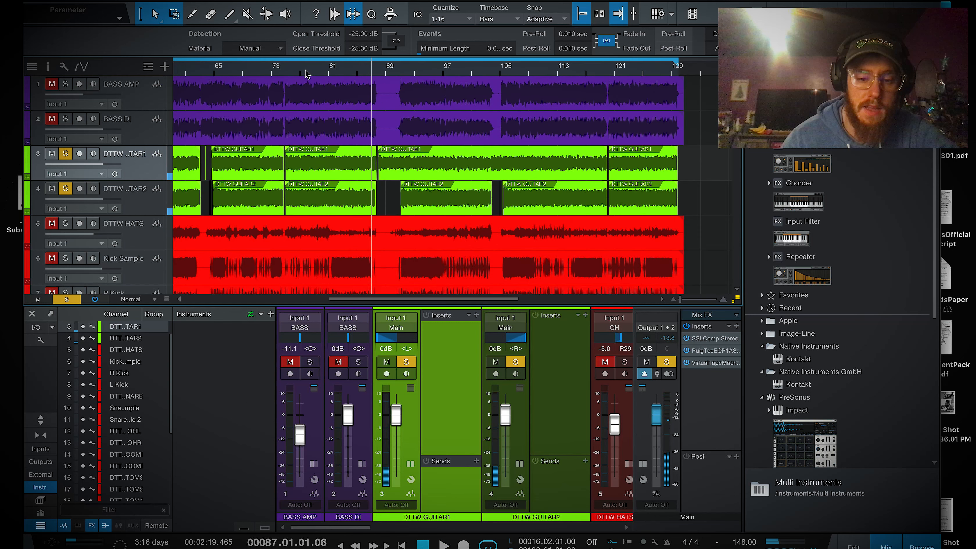
Step: Save the song and add a Gate to the DTTW GUITAR1 inserts
left_click(87, 1)
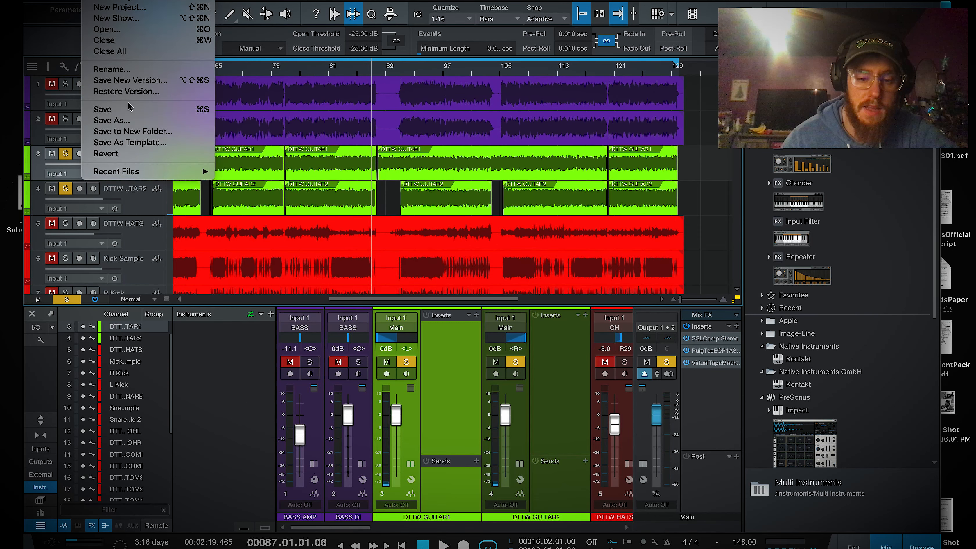
left_click(131, 109)
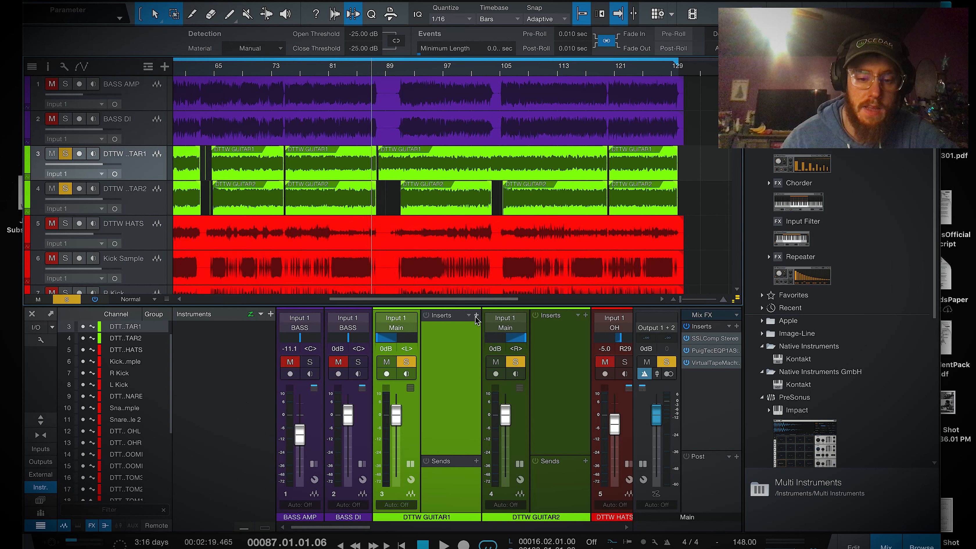
left_click(476, 316)
scroll(546, 244, "down", 4)
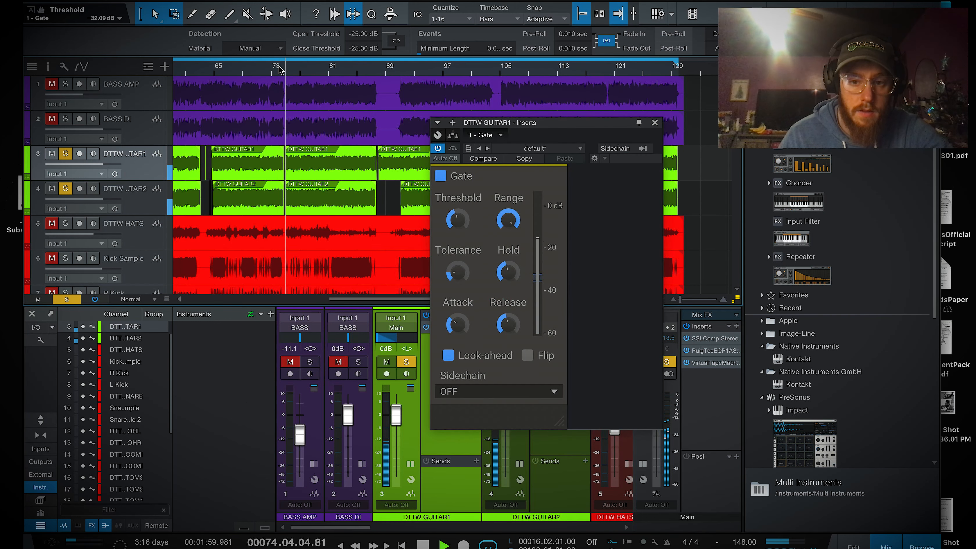
Step: Audition the gated DTTW GUITAR1 from around bar 61 and again from around bar 87
left_click(192, 70)
scroll(202, 71, "up", 5)
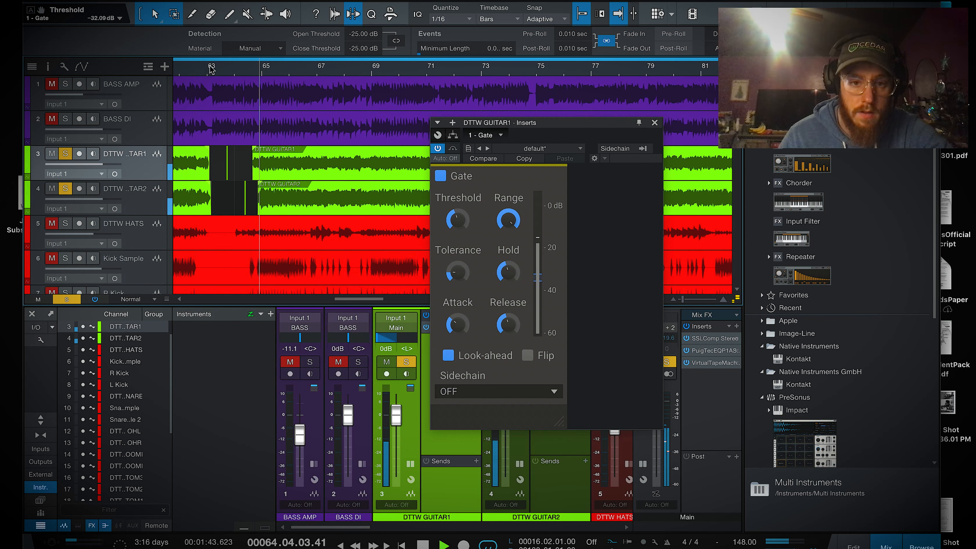
scroll(378, 72, "down", 5)
left_click_drag(345, 73, 248, 75)
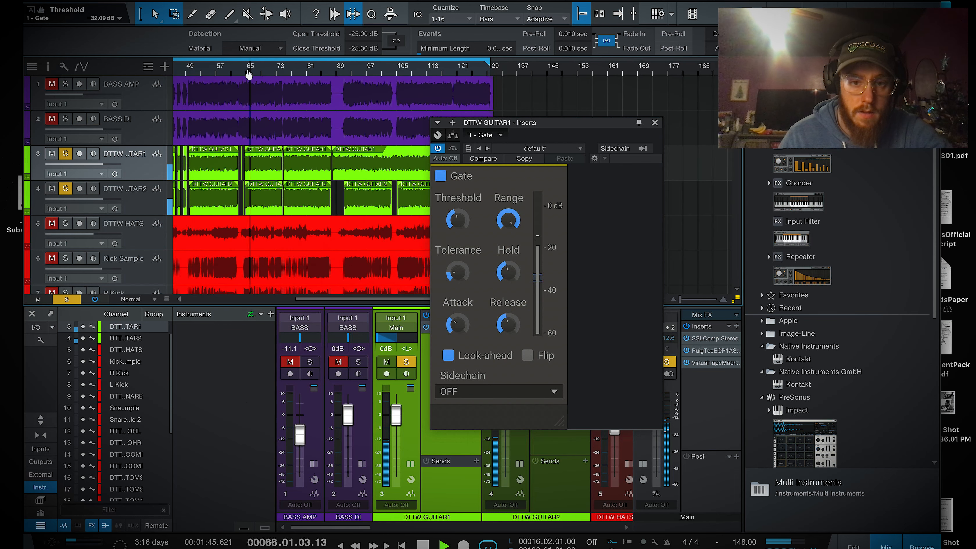
left_click(330, 71)
key("f")
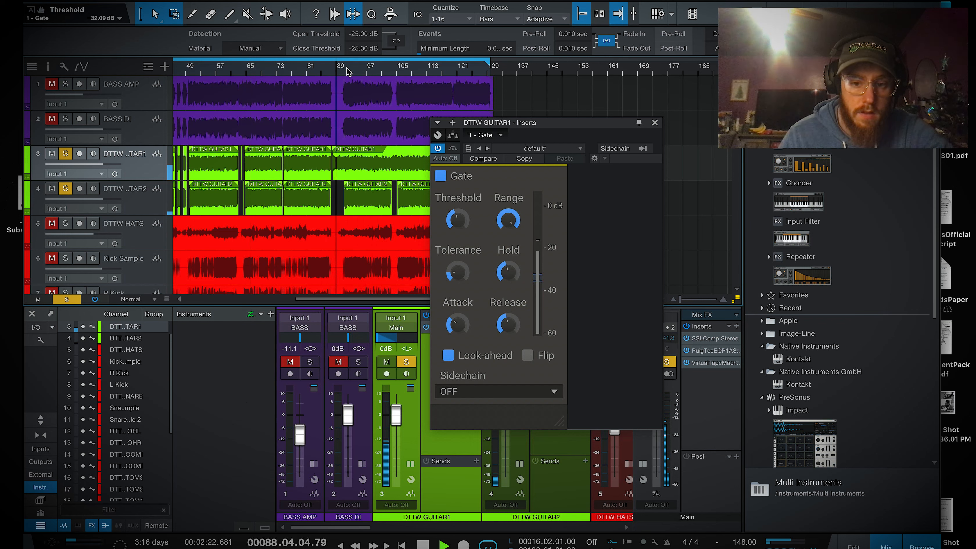
Step: Copy the Gate from DTTW GUITAR1 to the DTTW GUITAR2 inserts and close the gate windows
left_click(654, 123)
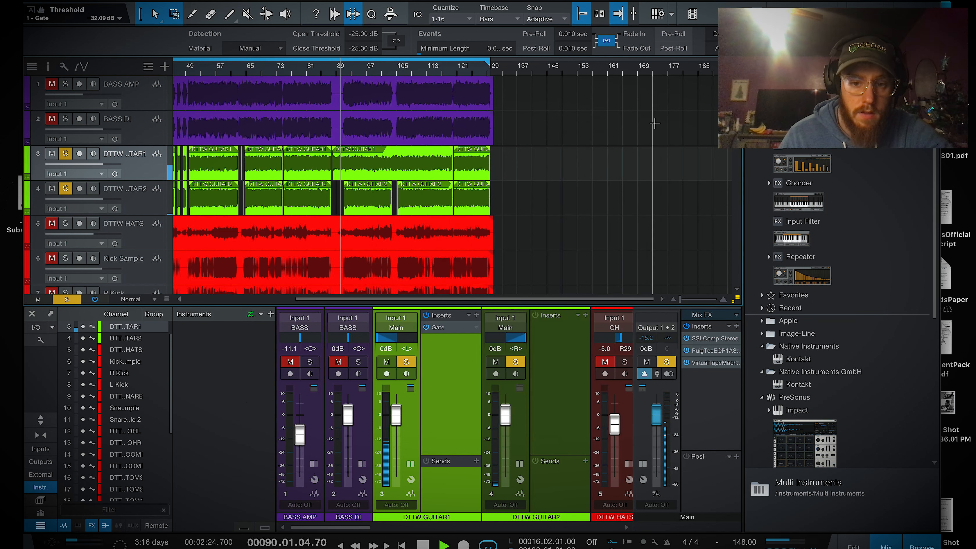
left_click_drag(462, 329, 561, 338)
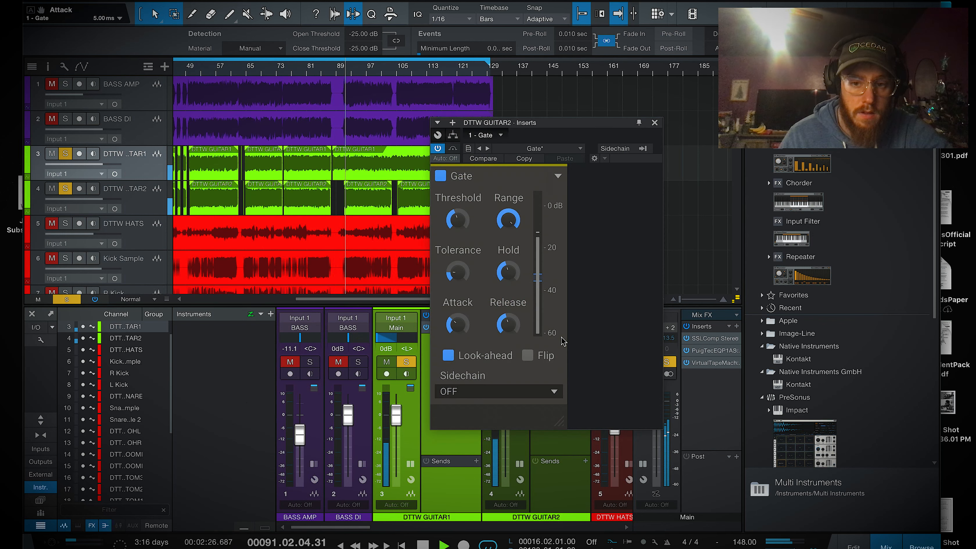
left_click(654, 124)
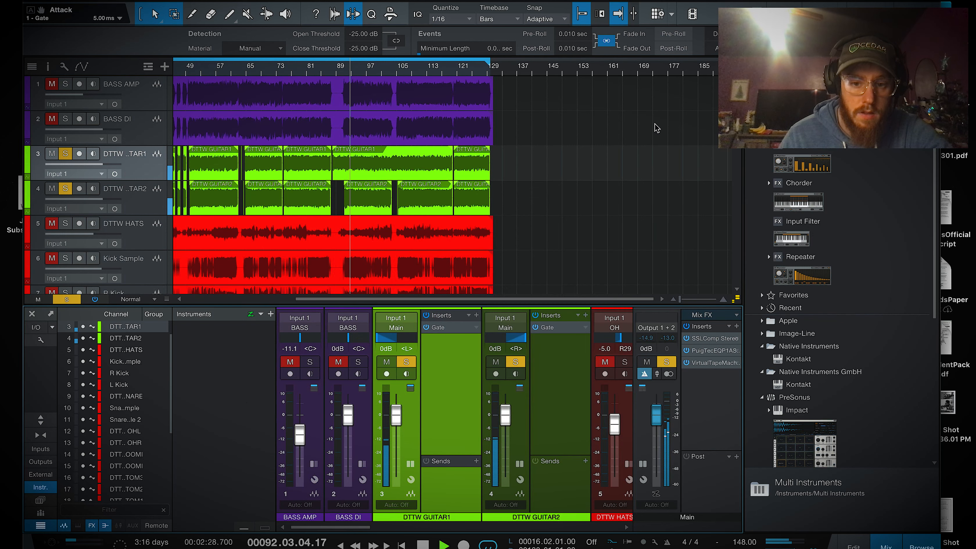
Step: Collapse both guitar channels in the mixer, then select the two guitars together and add a bus for them
double_click(416, 427)
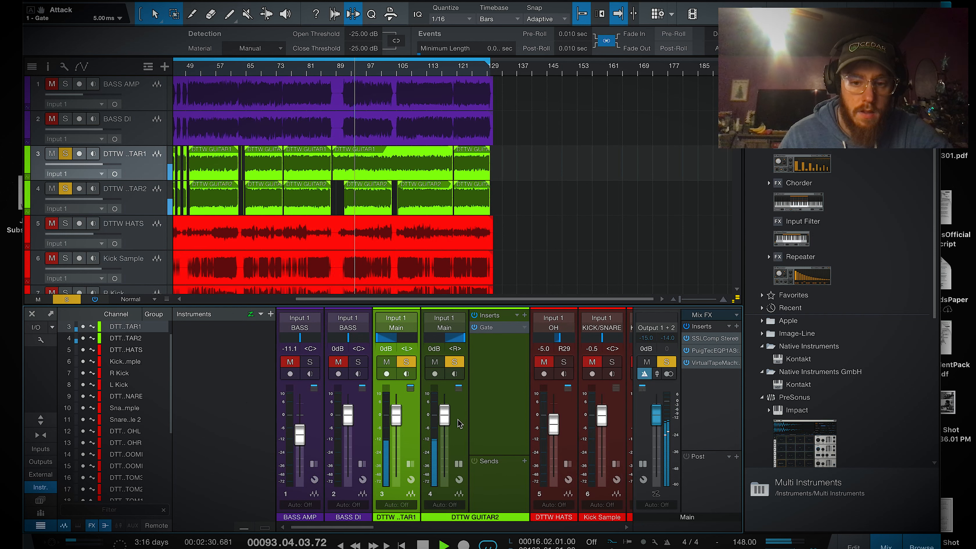
left_click(462, 420)
double_click(462, 422)
key("space")
left_click(415, 427, "shift")
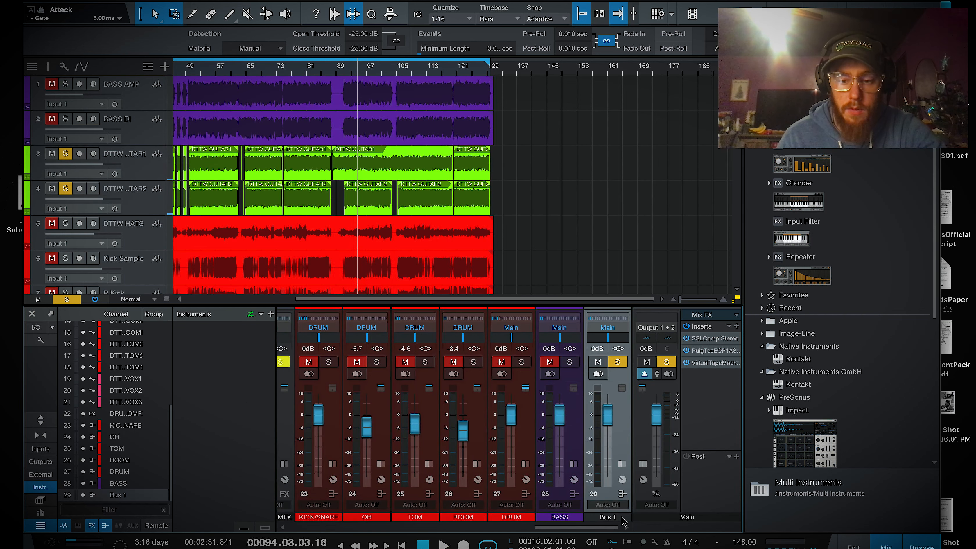
Step: Rename the new guitar bus to GTR and expand its mixer channel to show the inserts
double_click(615, 517)
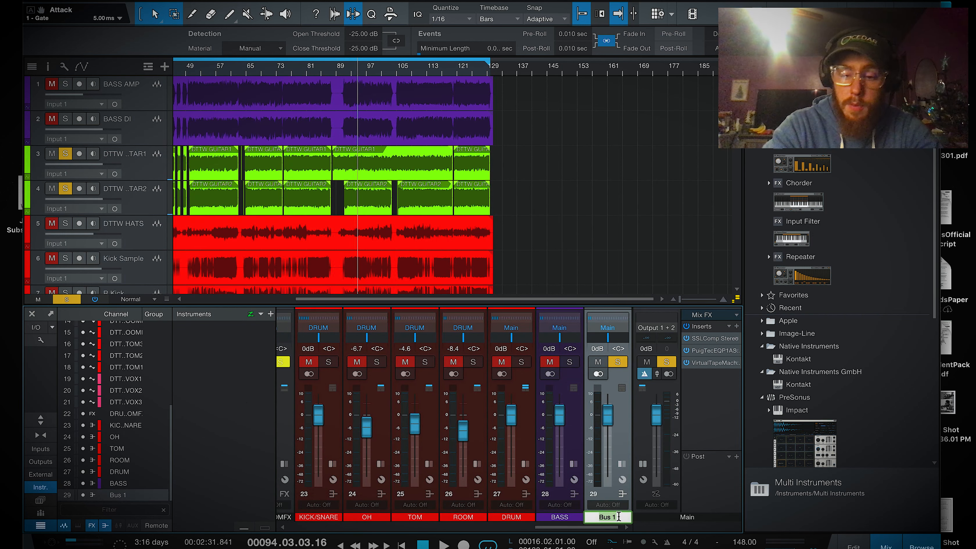
type("GTR")
key("Return")
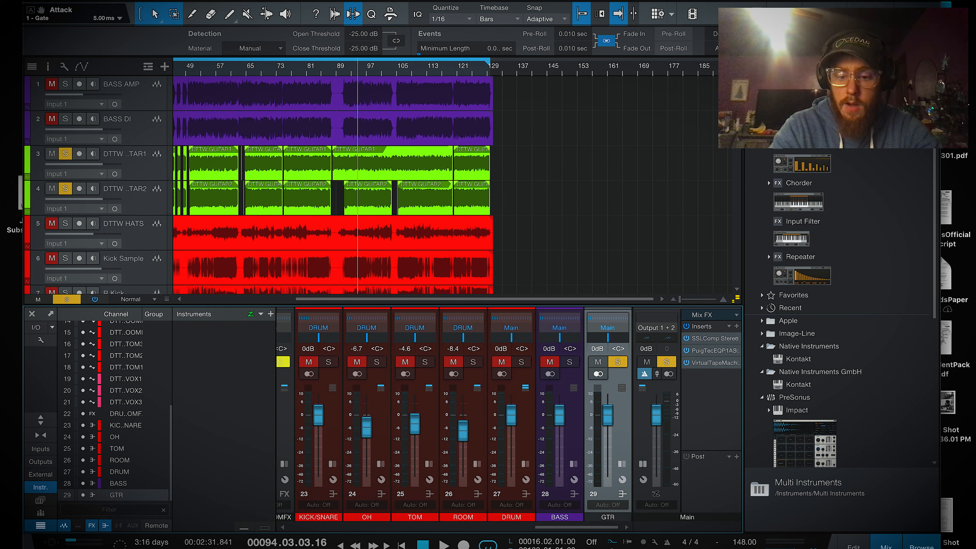
double_click(628, 439)
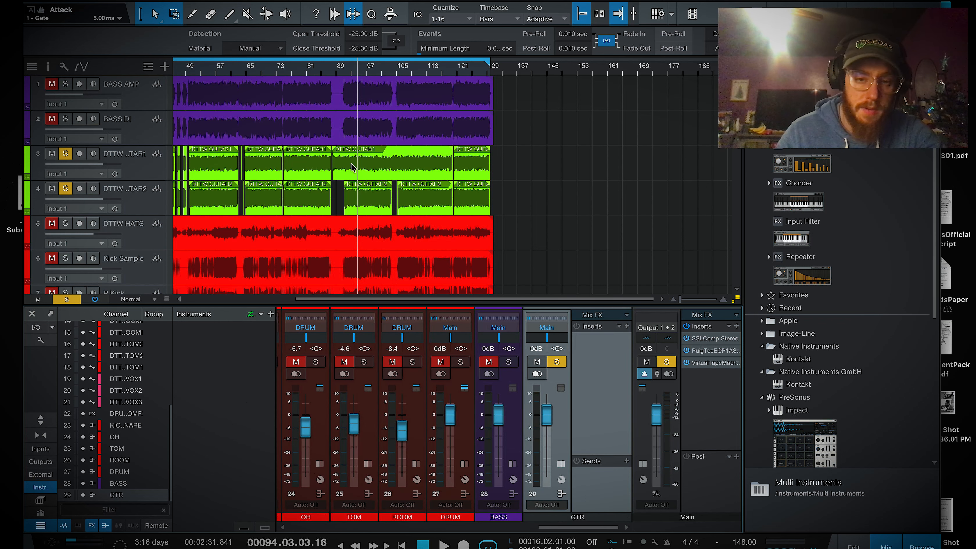
Step: Audition the two soloed guitars through the GTR bus from about bar 94
key("space")
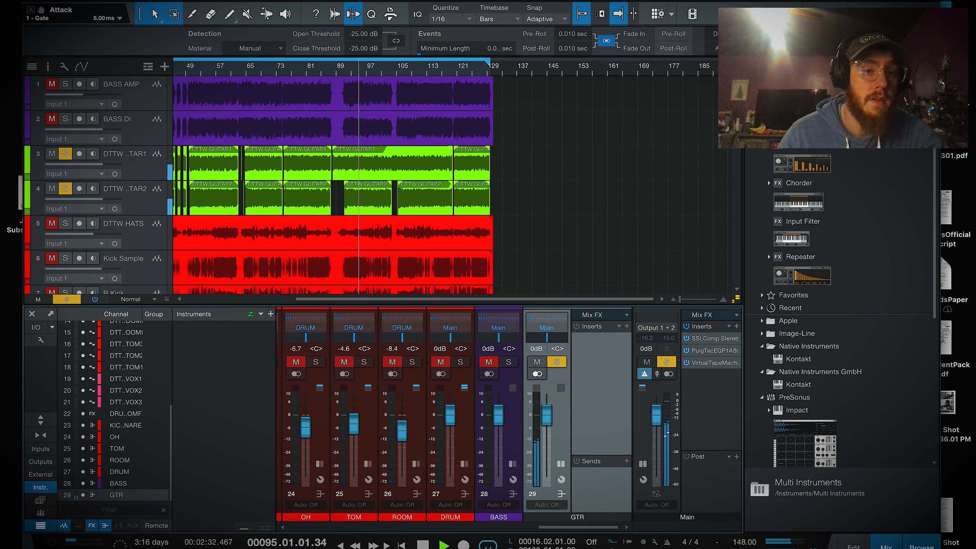
left_click(88, 1)
left_click(119, 110)
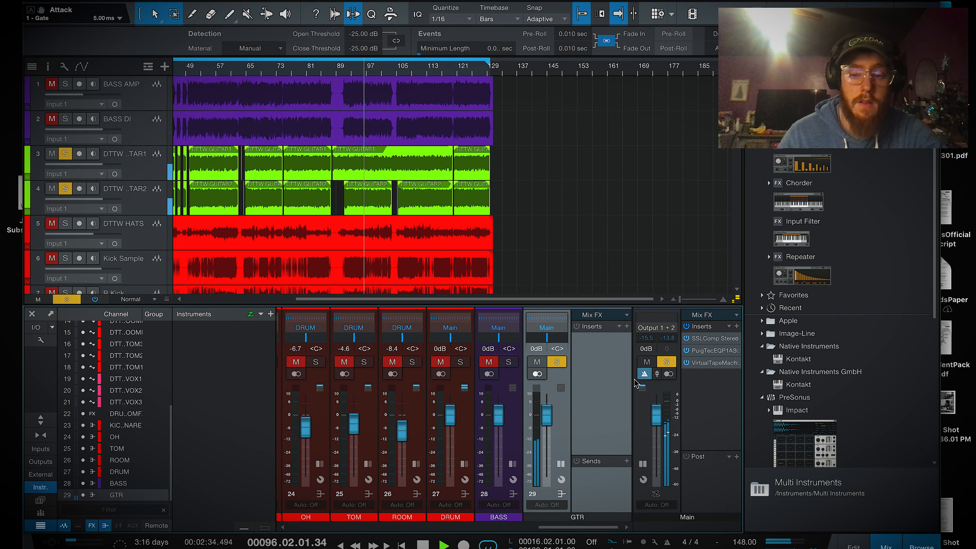
key("space")
Step: Add Infinity EQ to the GTR bus inserts, start playback and move the plug-in window clear of the screen edge
left_click(626, 325)
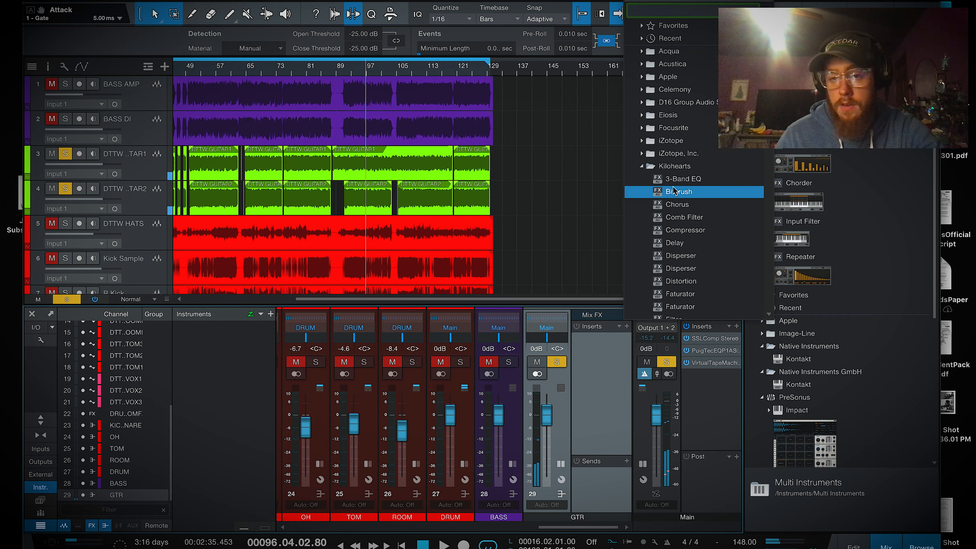
left_click(675, 166)
left_click(675, 170)
left_click(675, 220)
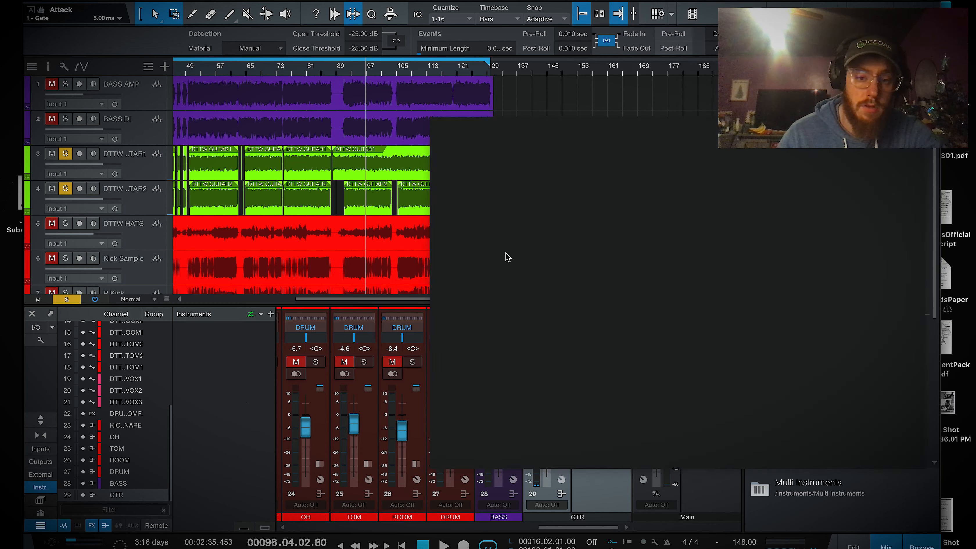
key("space")
left_click_drag(598, 128, 477, 94)
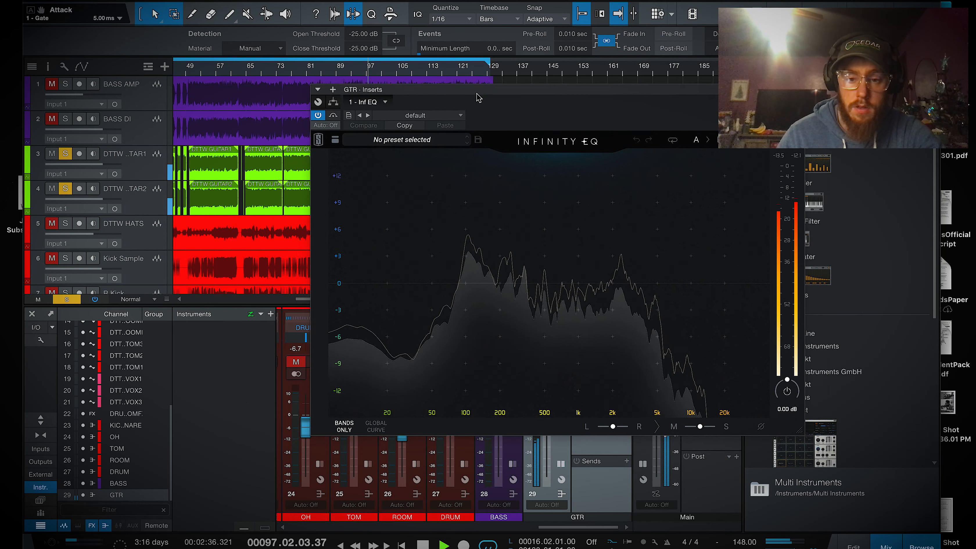
Step: Add a steep high-pass band at about 109 Hz in the GTR bus's Infinity EQ
left_click(456, 253)
left_click(448, 240)
left_click_drag(455, 254, 468, 313)
scroll(465, 297, "up", 3)
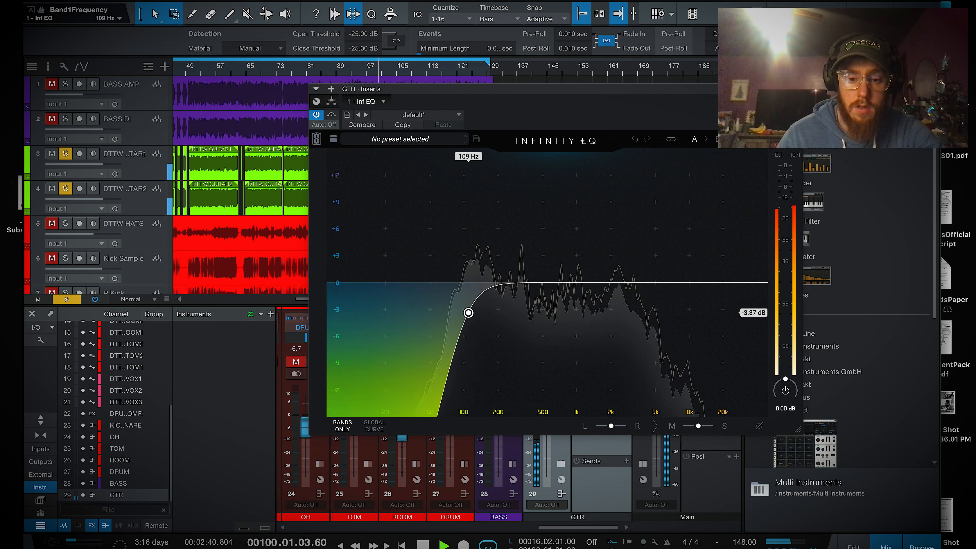
Step: Add a steep low-pass band at about 5.30 kHz in the GTR bus's Infinity EQ
left_click(614, 213)
left_click(621, 202)
left_click_drag(613, 213, 658, 309)
scroll(636, 301, "up", 3)
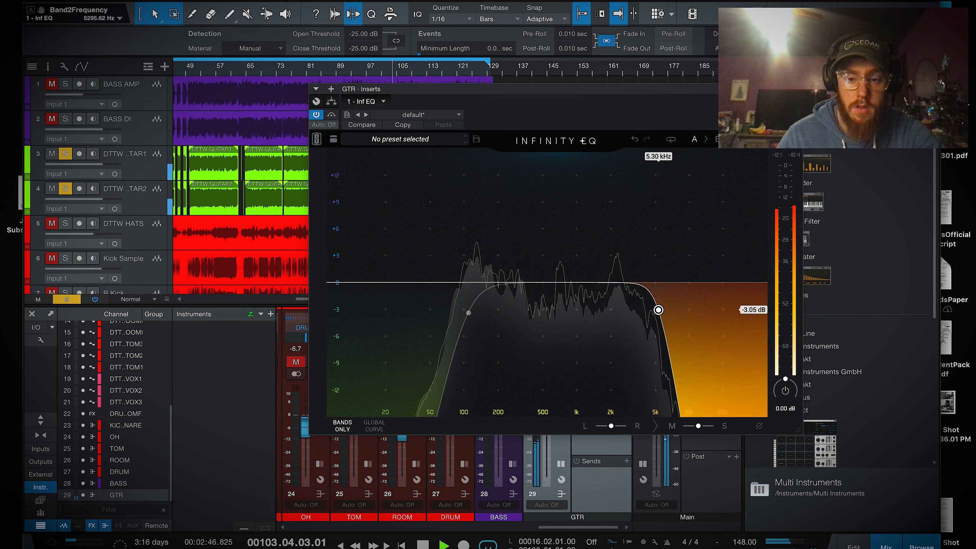
Step: Fine-tune the high-pass band to 110 Hz, close the EQ window and stop playback
left_click(469, 313)
left_click_drag(469, 312, 468, 315)
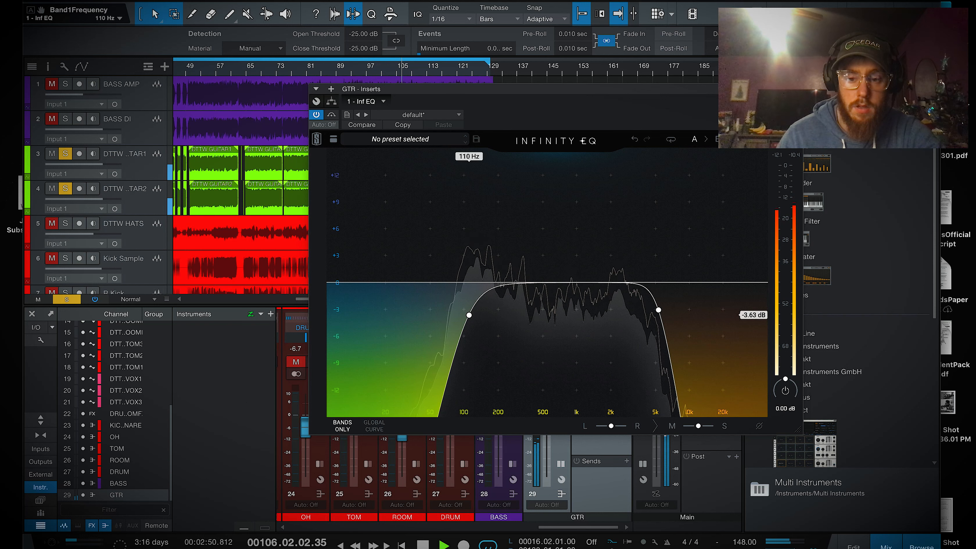
left_click(796, 89)
key("space")
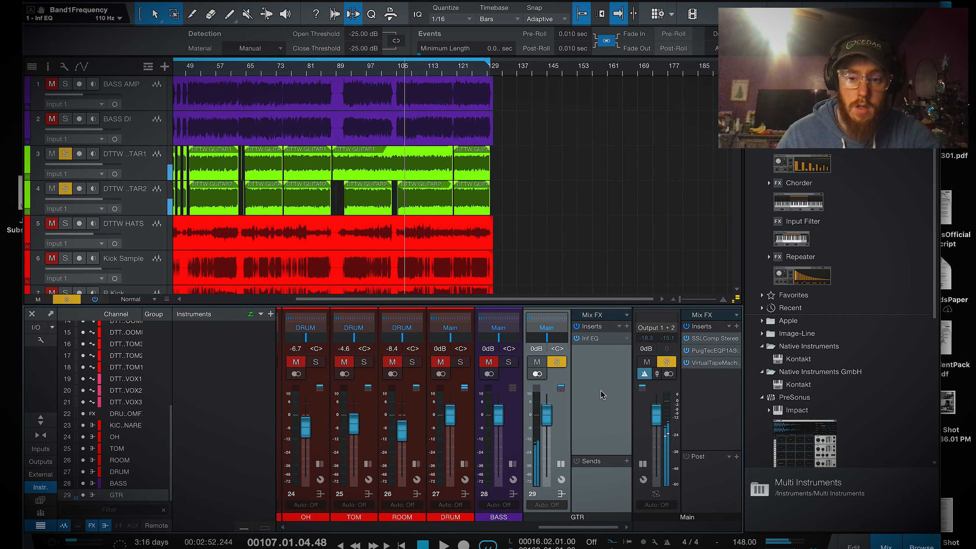
Step: Insert Virtual Mix Rack after the EQ on the GTR bus, start playback and bypass its FG-Stress module
left_click(627, 327)
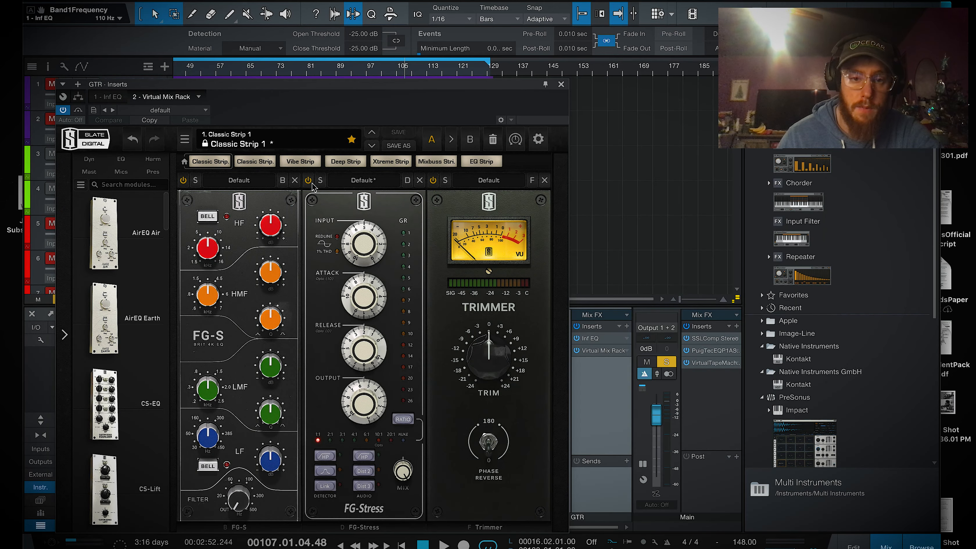
key("space")
left_click(308, 180)
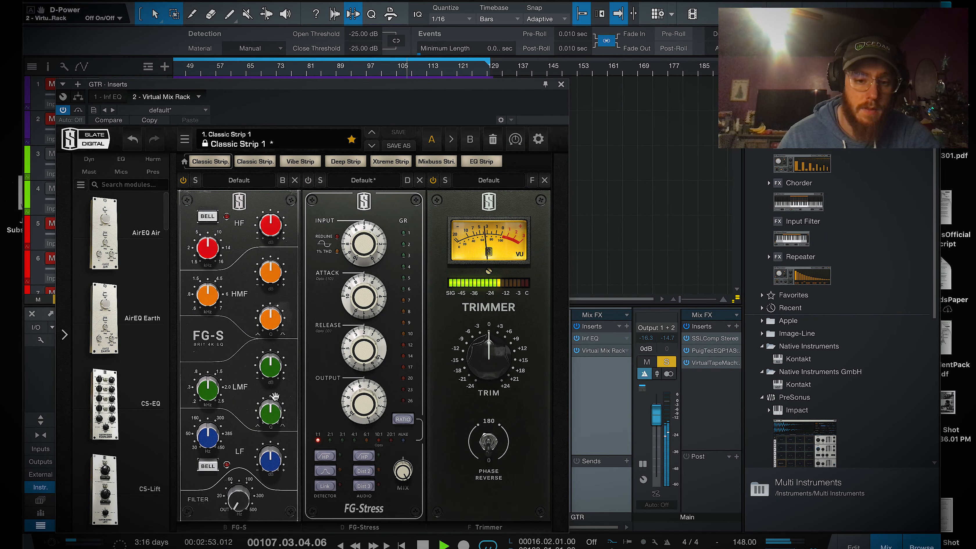
Step: Raise the FG-S low-cut filter slightly and set its LF band to 140 Hz with a gain of +3.32 dB
left_click_drag(238, 502, 239, 490)
left_click_drag(271, 459, 273, 434)
left_click_drag(208, 436, 207, 448)
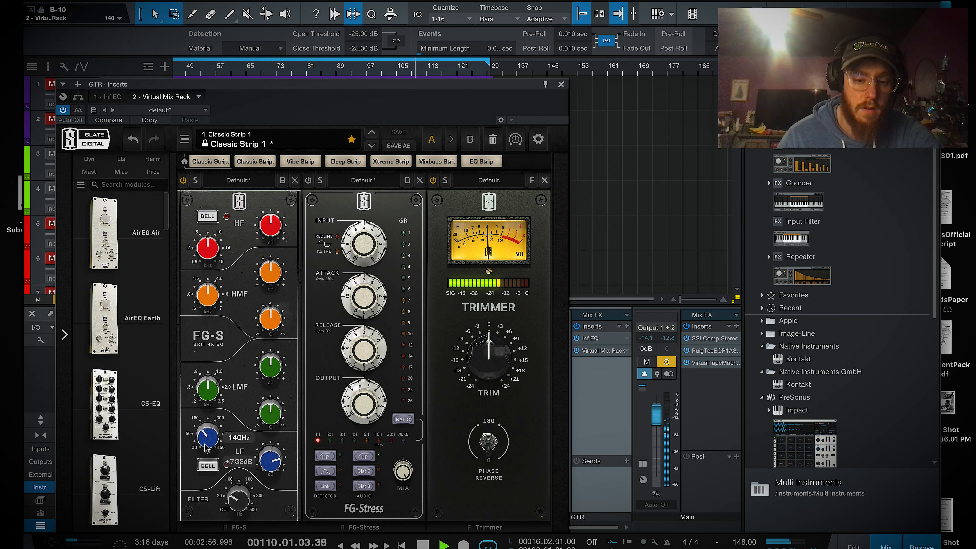
left_click_drag(274, 458, 272, 472)
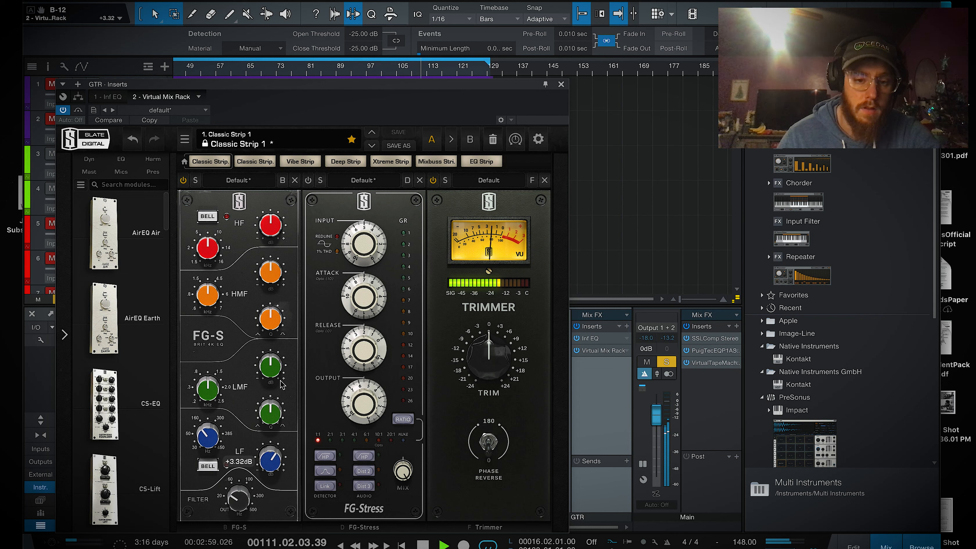
Step: Boost the FG-S LMF band, raise its frequency to around 1.85 kHz and reduce its gain to +1.26 dB
left_click_drag(270, 368, 272, 346)
left_click_drag(220, 387, 210, 381)
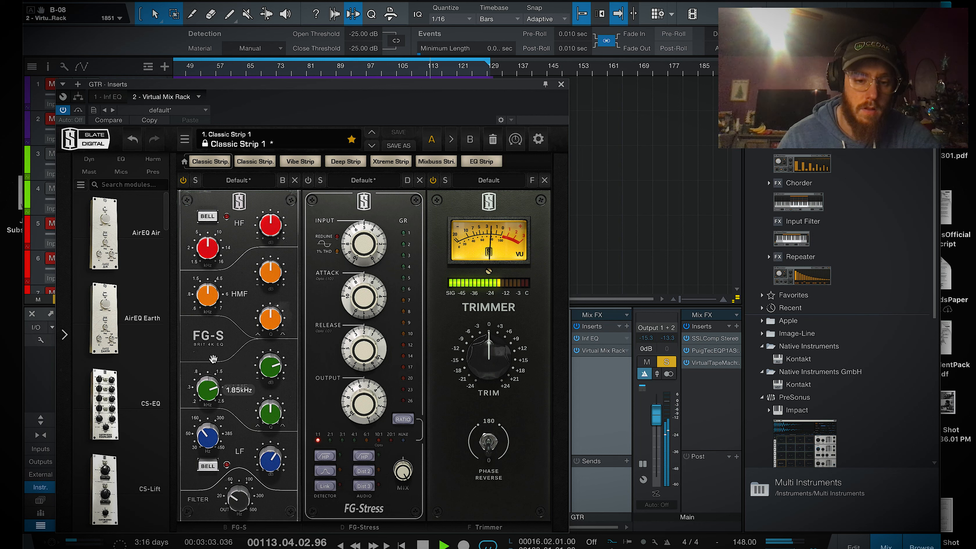
left_click_drag(268, 365, 264, 384)
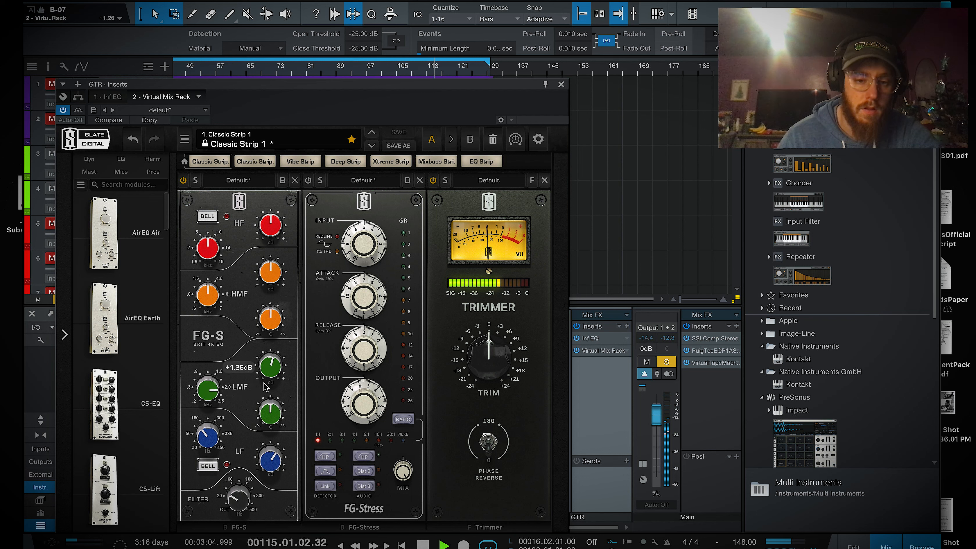
Step: Boost the FG-S HMF band by +0.85 dB at 5.34 kHz and the HF band by +3.45 dB
left_click_drag(272, 278, 271, 268)
left_click_drag(208, 296, 270, 290)
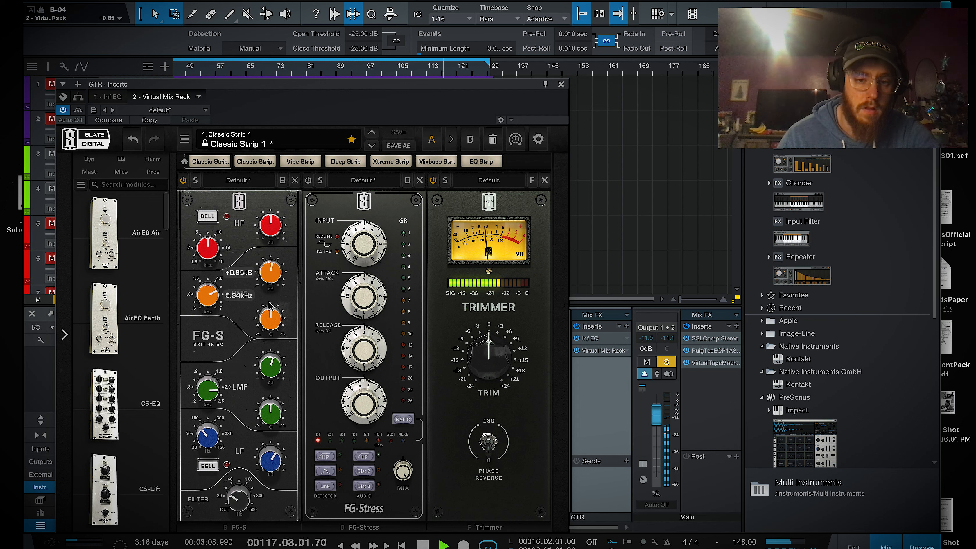
left_click_drag(271, 240, 272, 228)
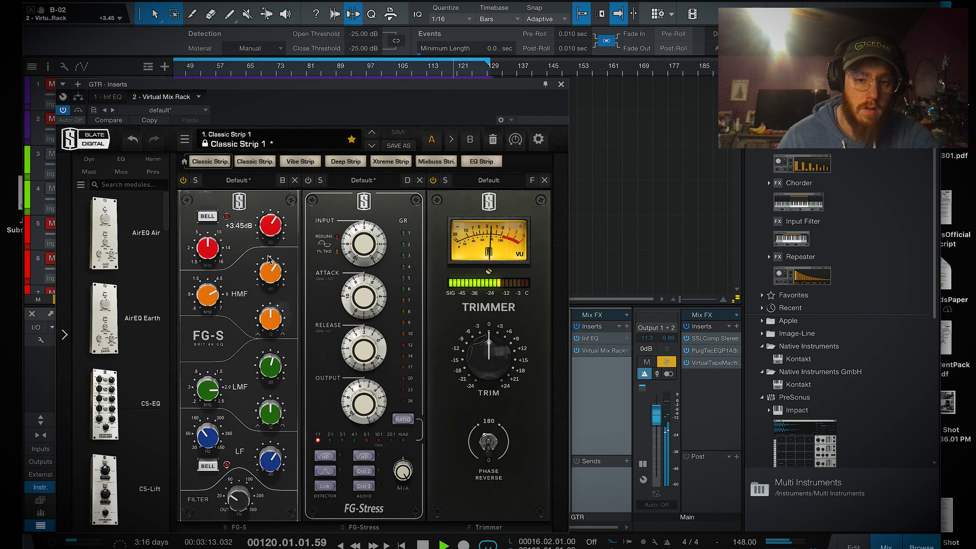
Step: Move the rack window higher, compare the guitars with FG-S bypassed, and readjust the LMF gain
left_click_drag(367, 82, 383, 26)
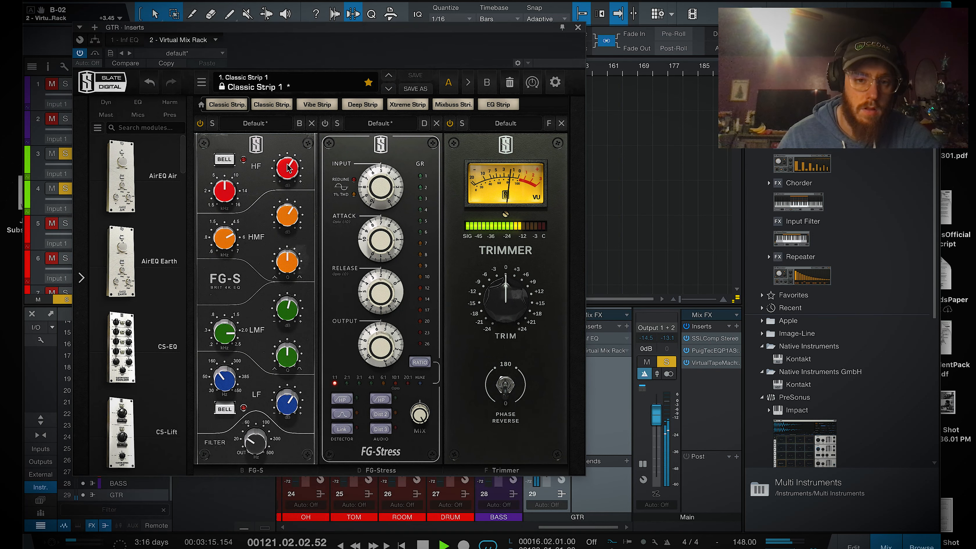
left_click(201, 124)
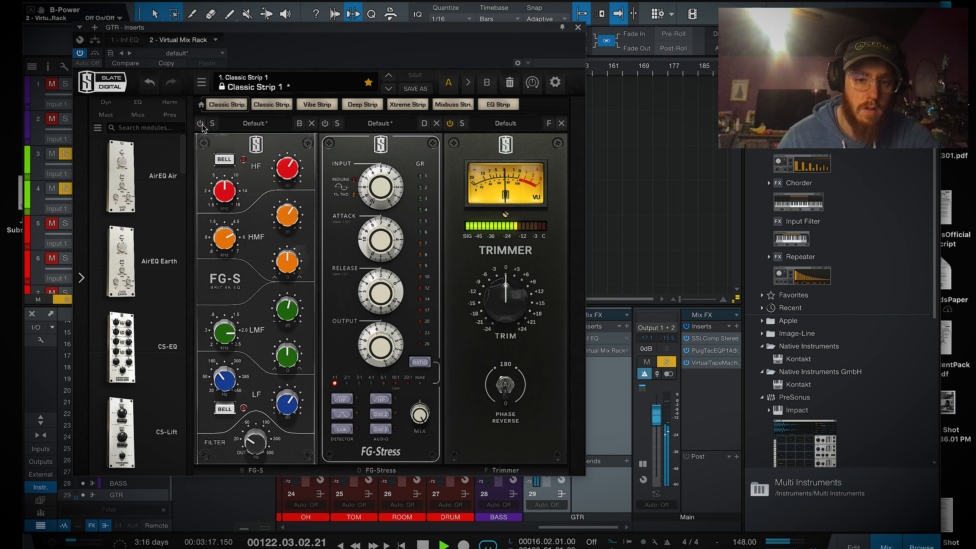
left_click_drag(287, 308, 277, 357)
left_click_drag(284, 311, 286, 256)
Step: Sweep the boosted HMF band to find its frequency, and set its gain to +0.52 dB with a Q of 1.50
left_click_drag(288, 209, 284, 165)
left_click_drag(226, 240, 228, 216)
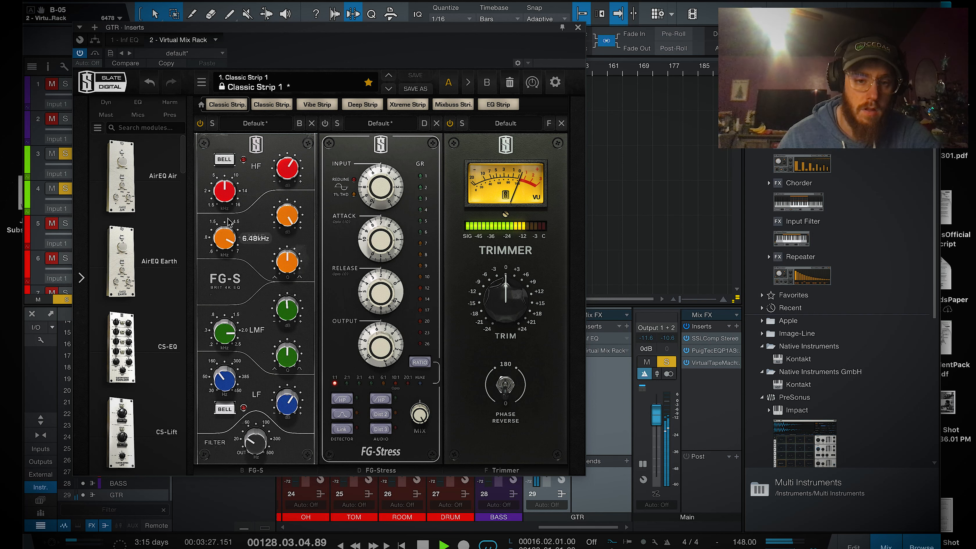
left_click_drag(287, 215, 276, 279)
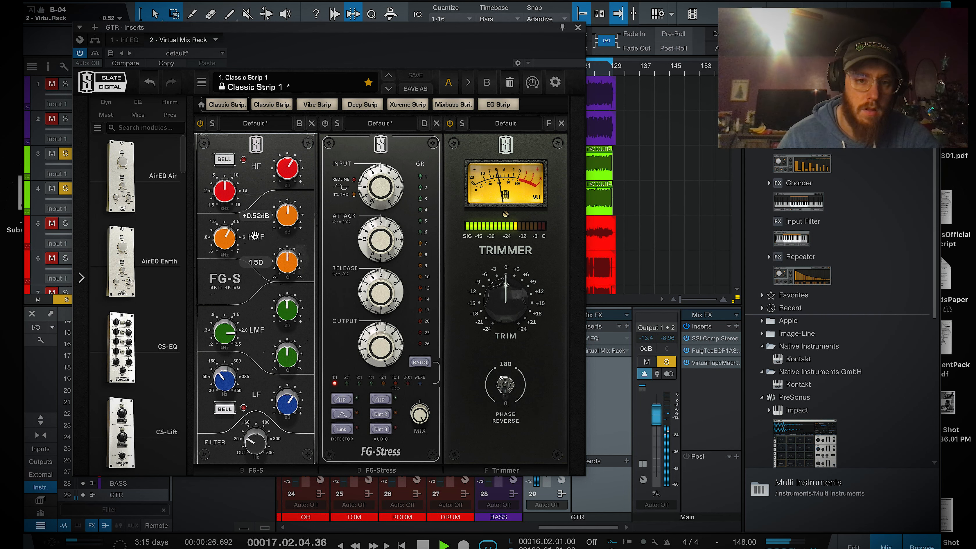
Step: Try larger HF and LF boosts, settling the HF band at +3.29 dB and 7.28 kHz
left_click_drag(295, 171, 296, 146)
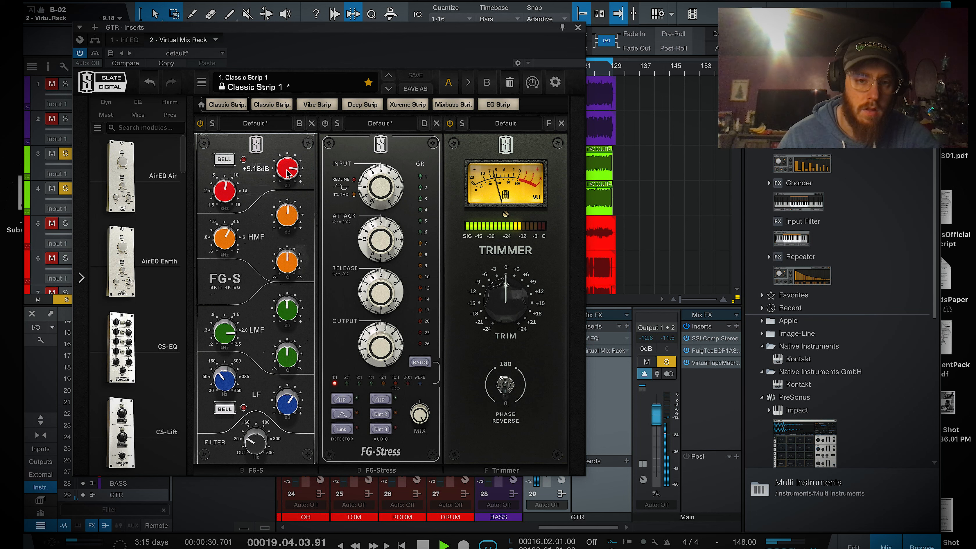
left_click_drag(286, 173, 289, 144)
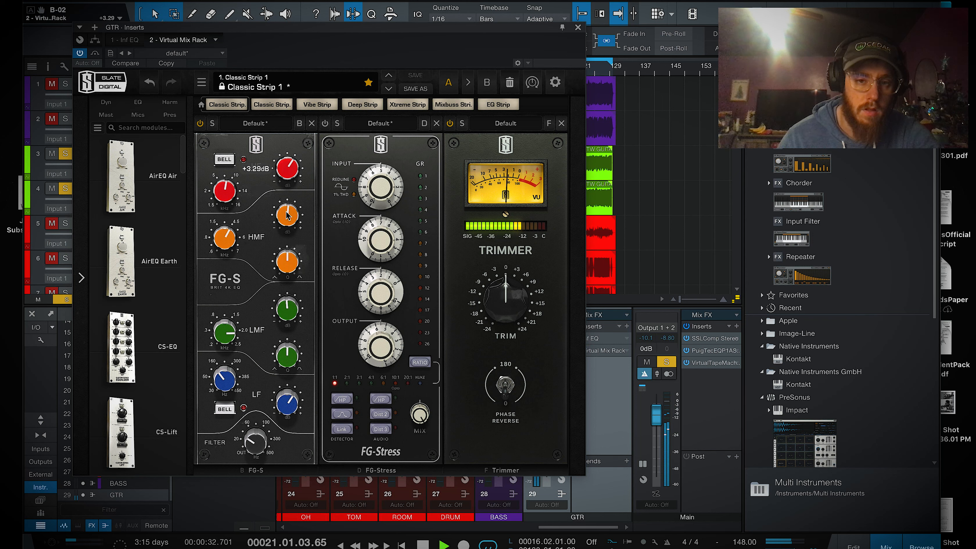
left_click_drag(220, 202, 221, 207)
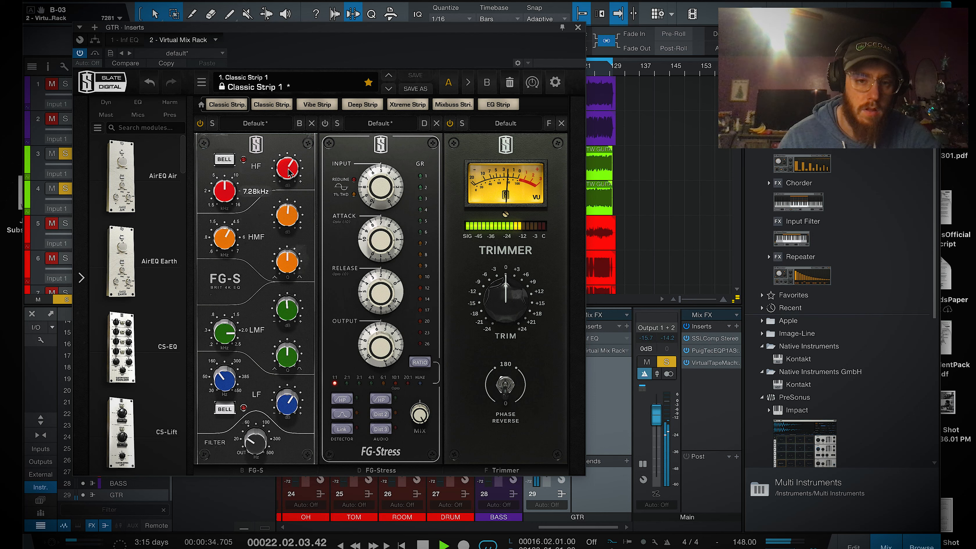
left_click_drag(290, 401, 291, 388)
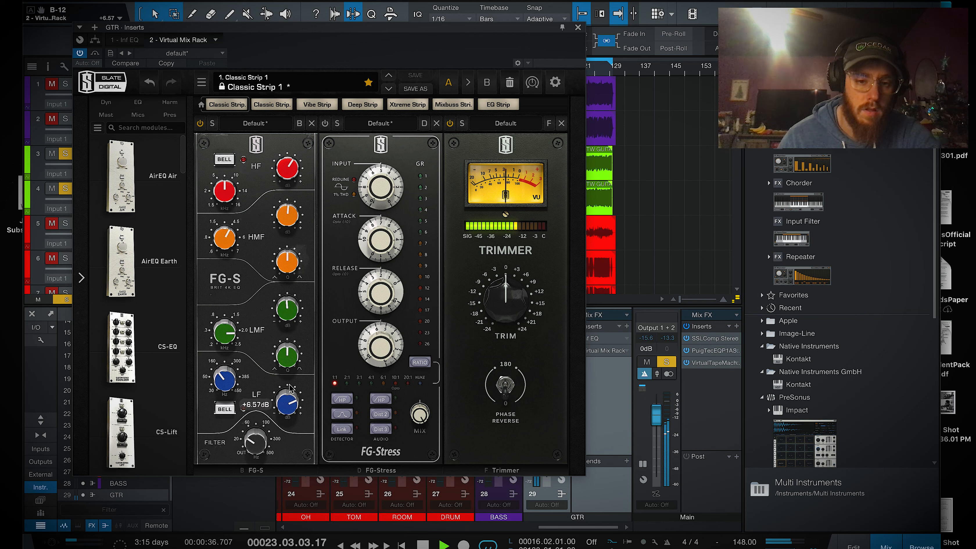
Step: Boost the FG-S LMF band to +15.0 dB and sweep around 252 Hz with a Q of about 2.38 to hunt for resonances
left_click_drag(225, 333, 224, 359)
left_click_drag(288, 320, 304, 265)
left_click_drag(287, 354, 281, 392)
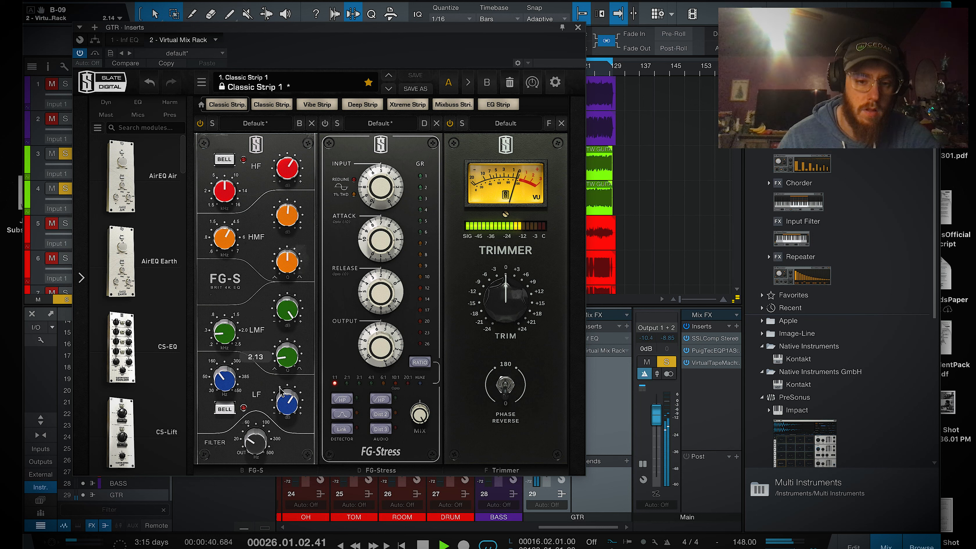
left_click_drag(224, 335, 225, 345)
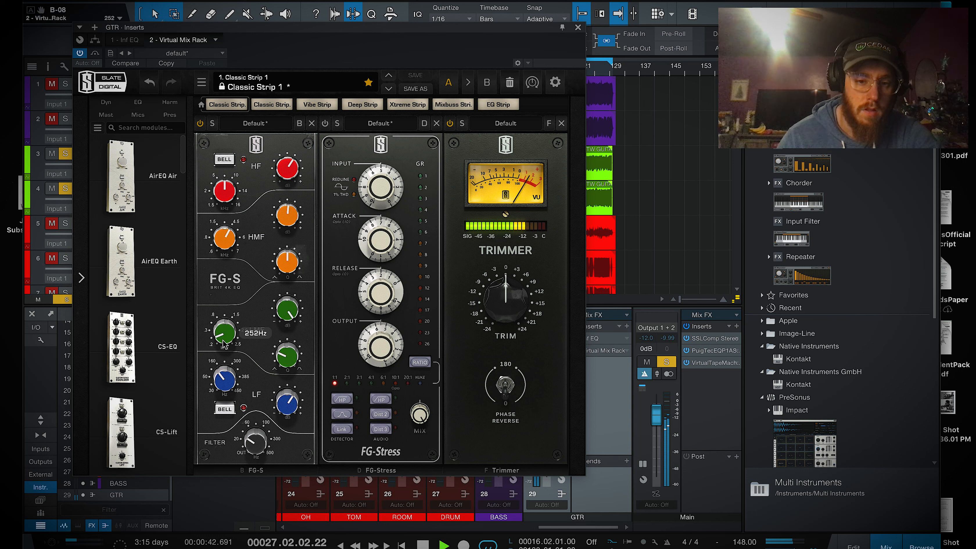
left_click_drag(289, 310, 292, 295)
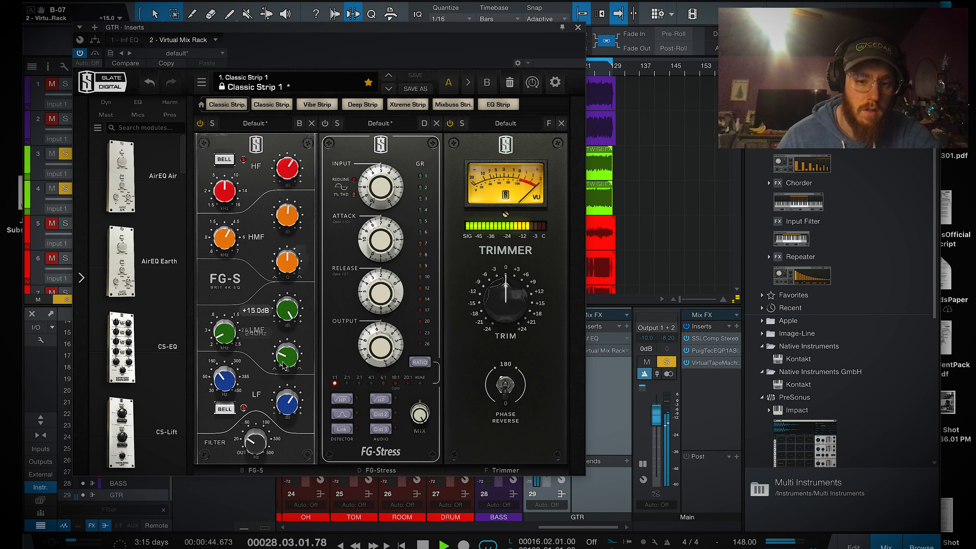
left_click_drag(287, 355, 260, 368)
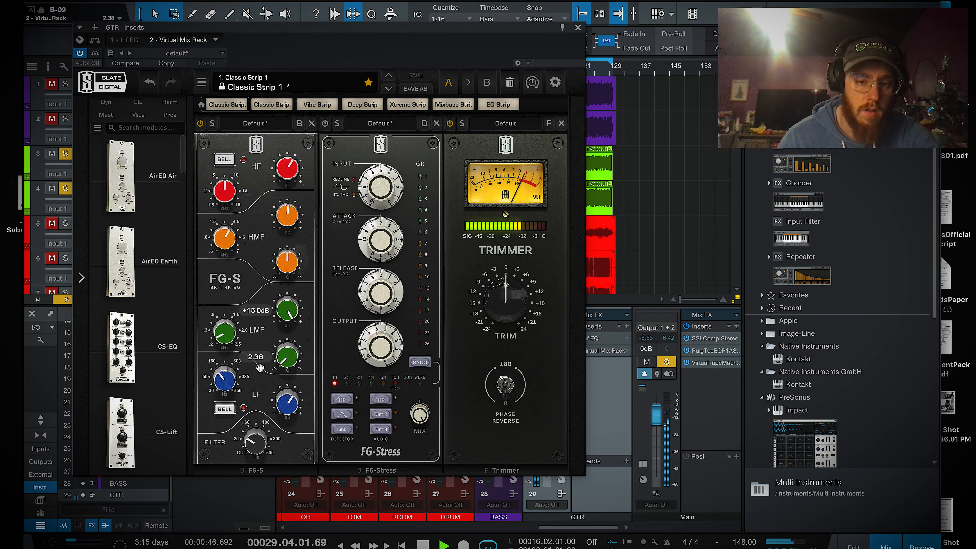
Step: Tune the FG-S LMF band to 279 Hz with a Q of 2.02, return its gain to 0.00 dB, and set LF gain to +0.47 dB
left_click_drag(225, 334, 225, 303)
left_click_drag(283, 366, 221, 347)
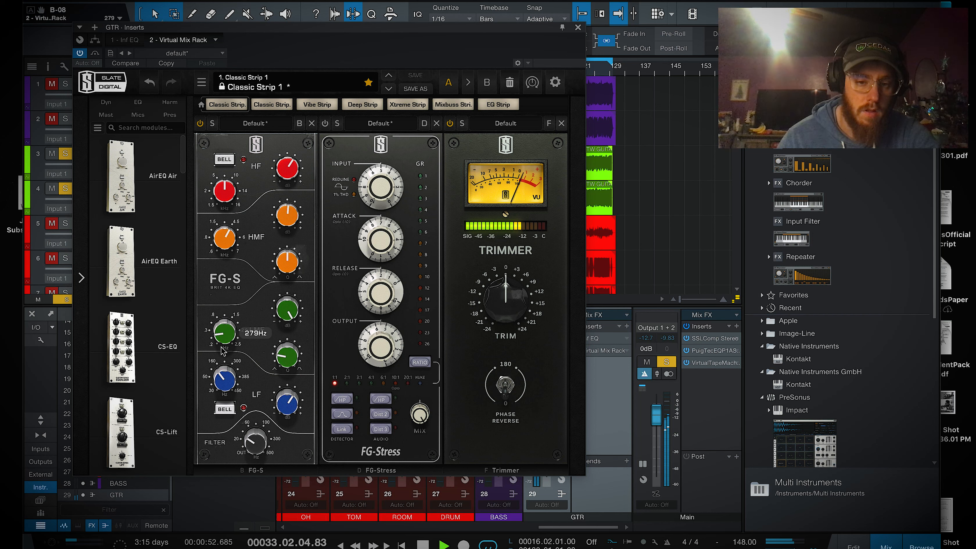
left_click_drag(278, 319, 276, 370)
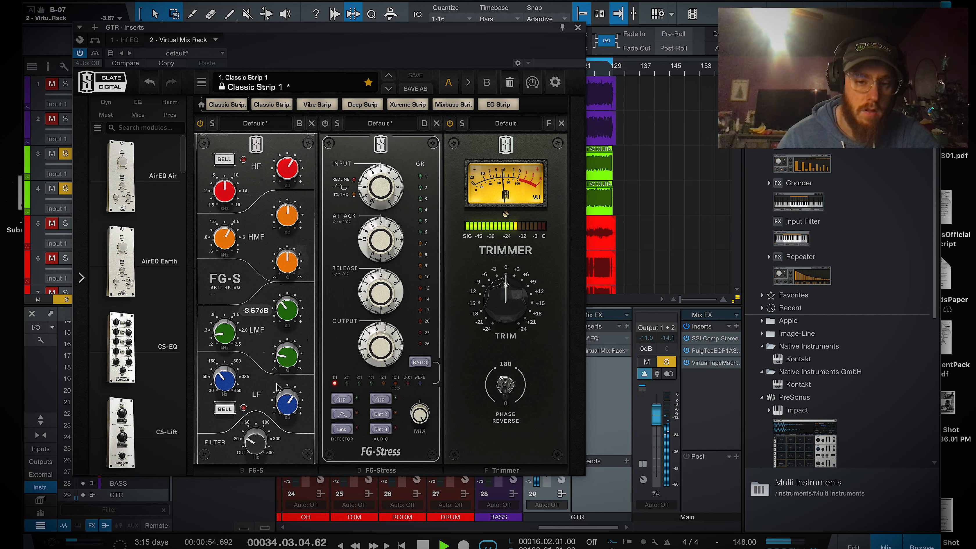
mouse_move(273, 367)
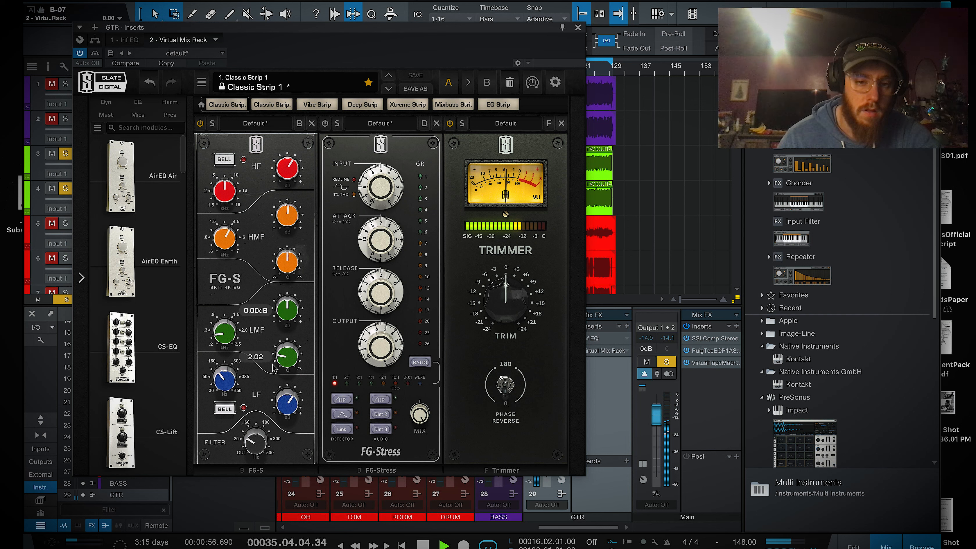
left_click_drag(287, 401, 283, 412)
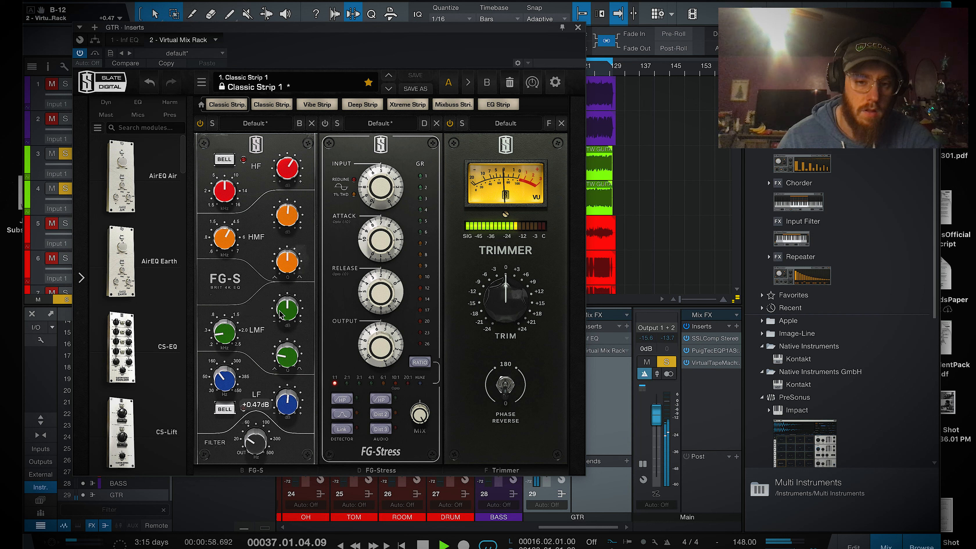
Step: Audition a boost on the HMF band at about 4.03 kHz, ease it back, and set the HF gain to +4.79 dB
left_click_drag(291, 220, 293, 208)
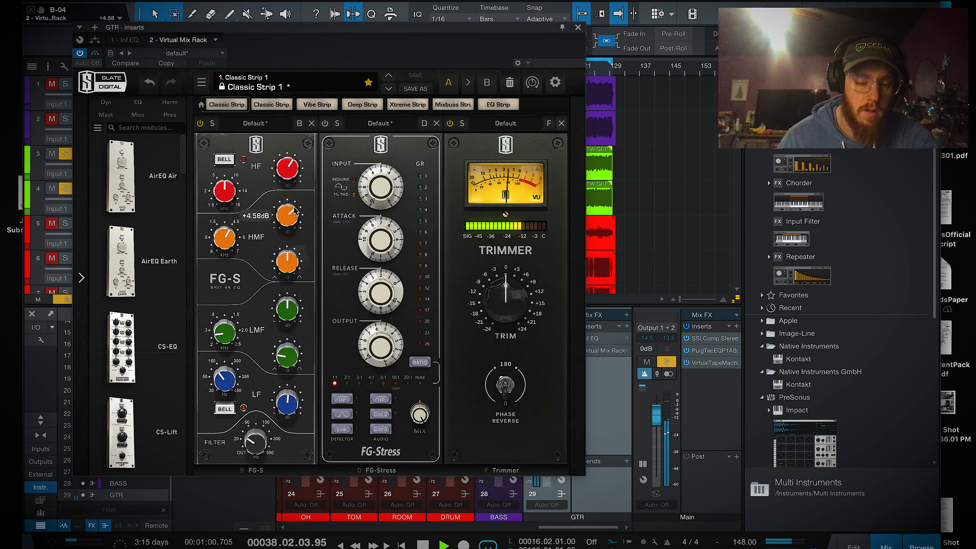
left_click_drag(226, 239, 227, 244)
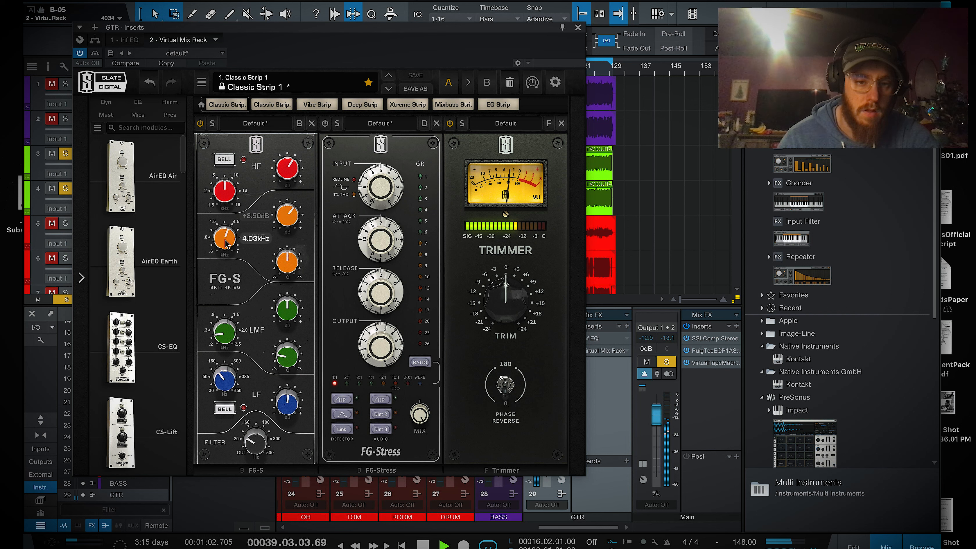
left_click_drag(288, 217, 289, 223)
left_click_drag(291, 176, 292, 169)
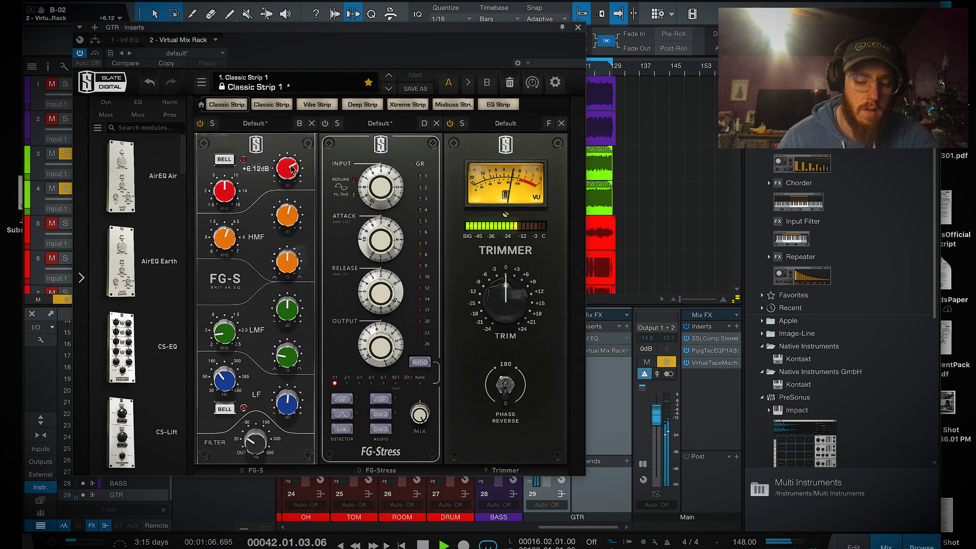
left_click_drag(291, 169, 285, 177)
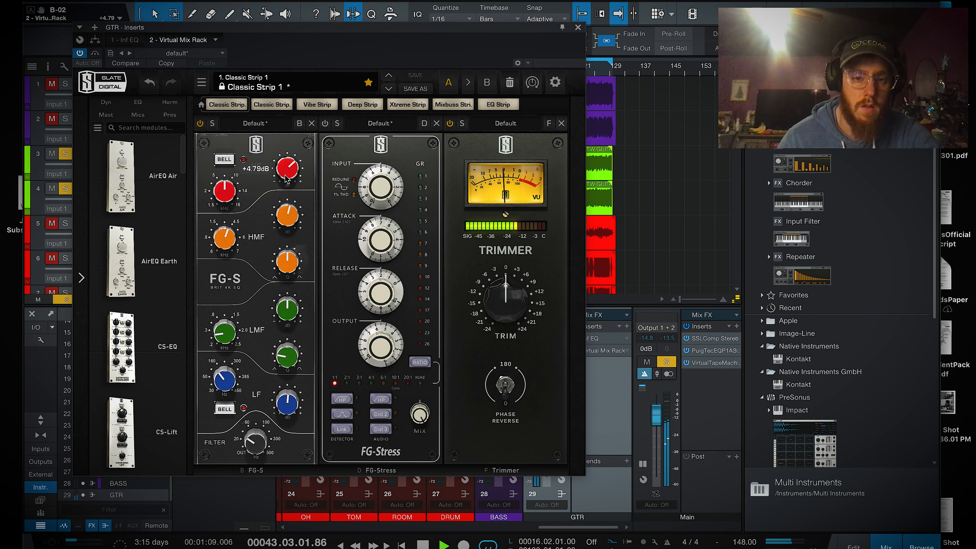
Step: Load the Drum Bus - Parallel Nuke 2 preset into FG-Stress, and close the Virtual Mix Rack window
left_click(376, 126)
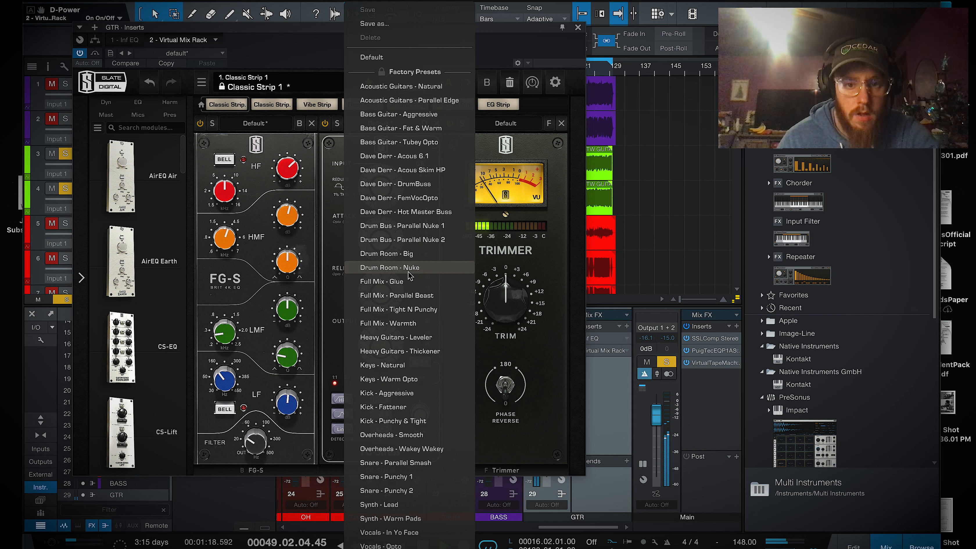
left_click(419, 240)
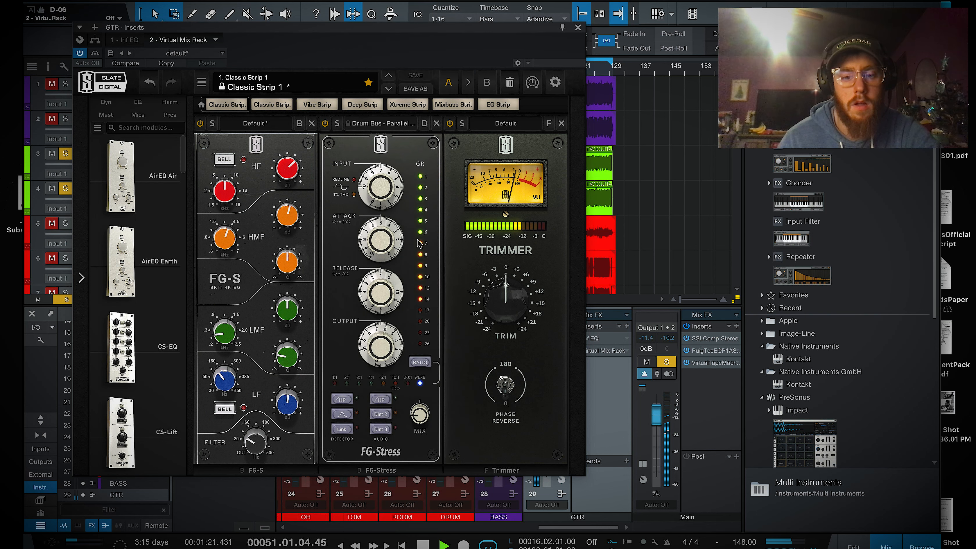
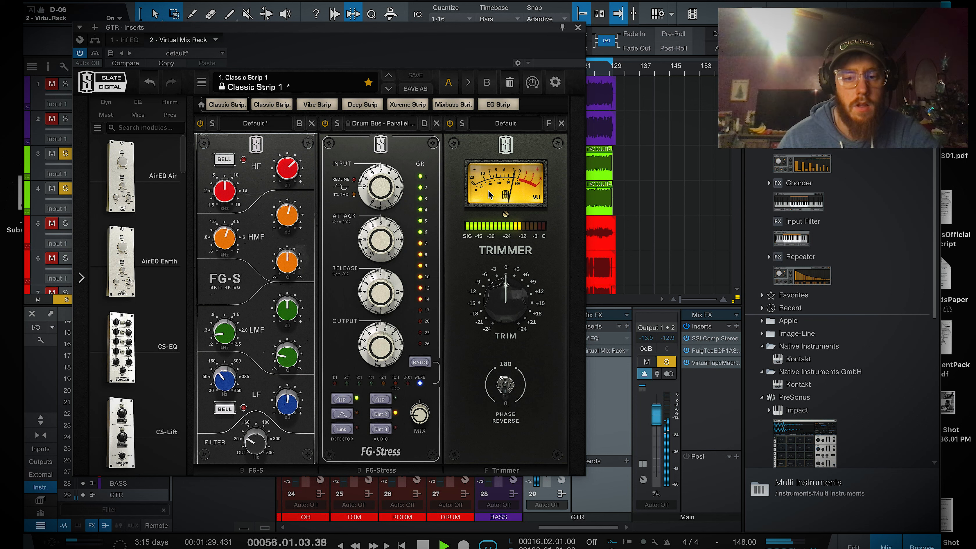
left_click_drag(484, 54, 390, 107)
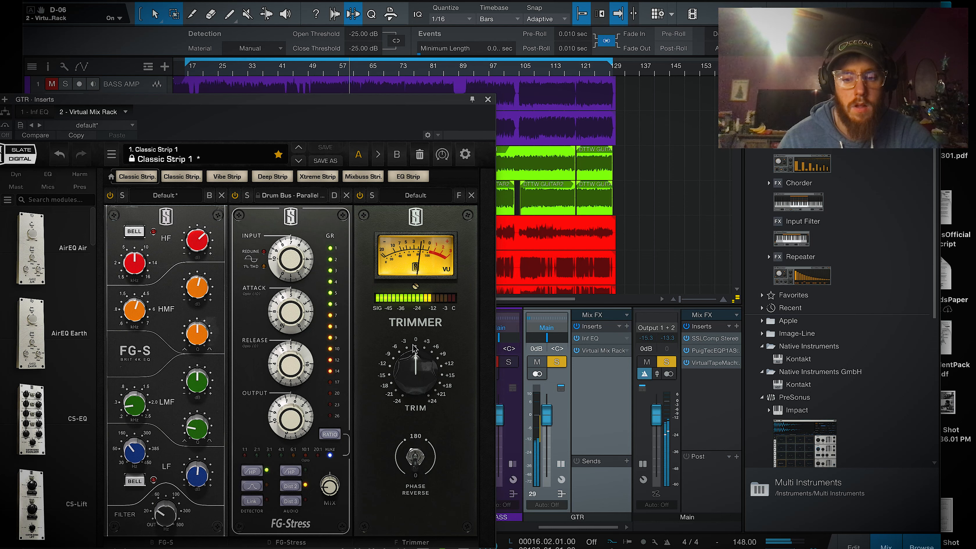
left_click(488, 100)
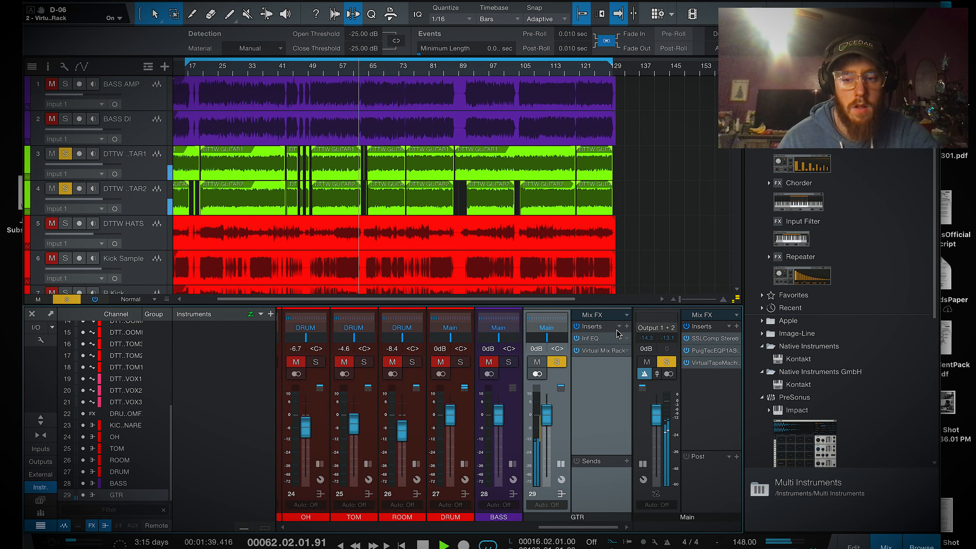
Step: Insert Slate Digital's Virtual Tape Machines on the GTR bus after Virtual Mix Rack
left_click(627, 326)
left_click(677, 268)
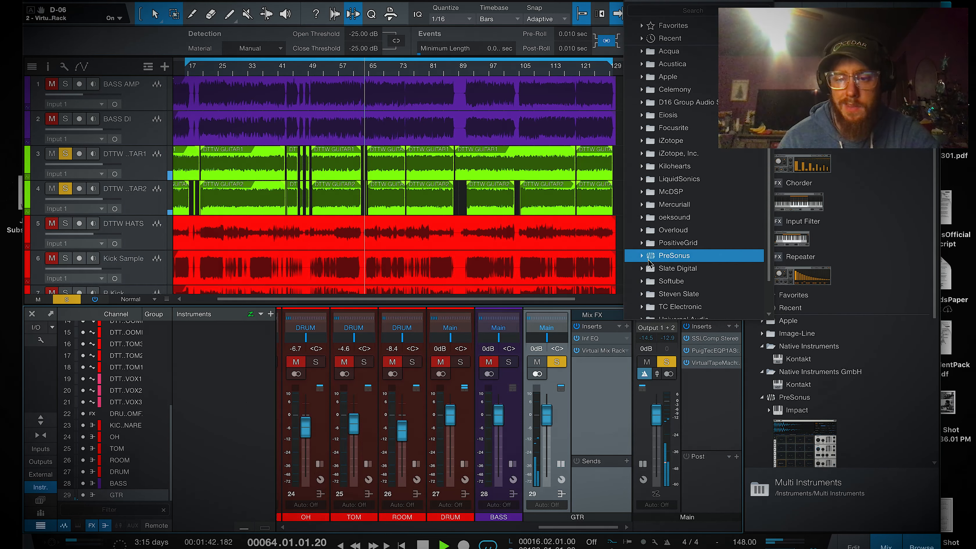
scroll(678, 269, "down", 10)
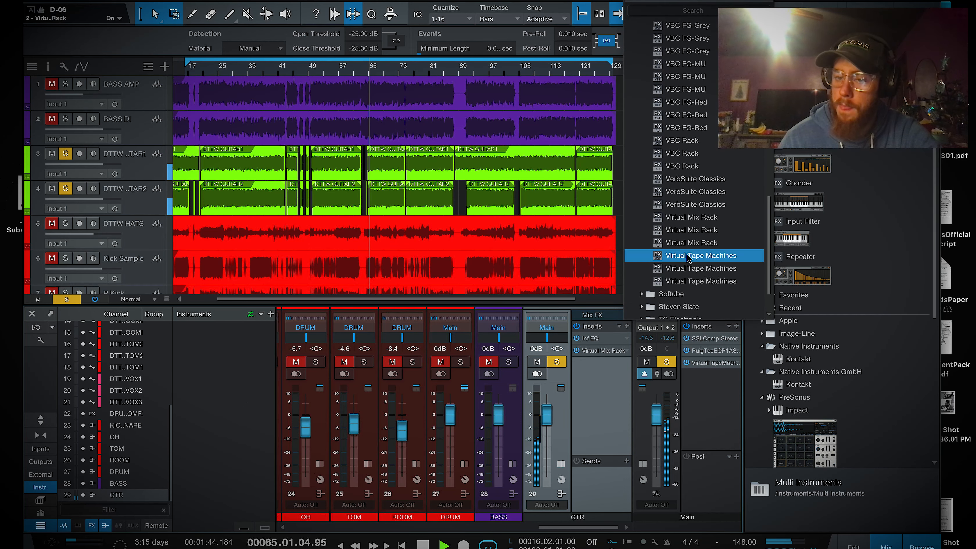
left_click(687, 251)
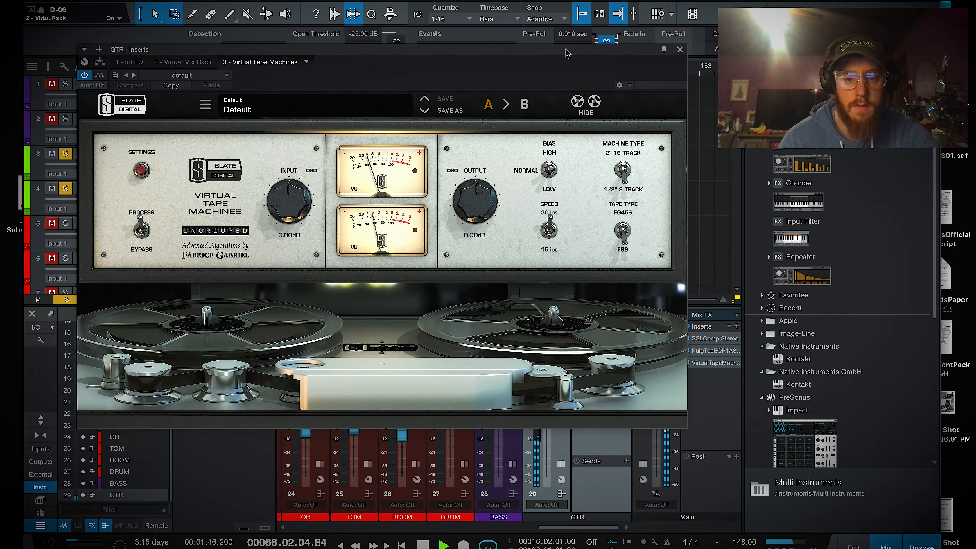
Step: Set the tape machine to +2.84 dB input, FG456 tape, 2-inch 16 track, 15 ips and normal bias, and close it
left_click_drag(296, 201, 297, 184)
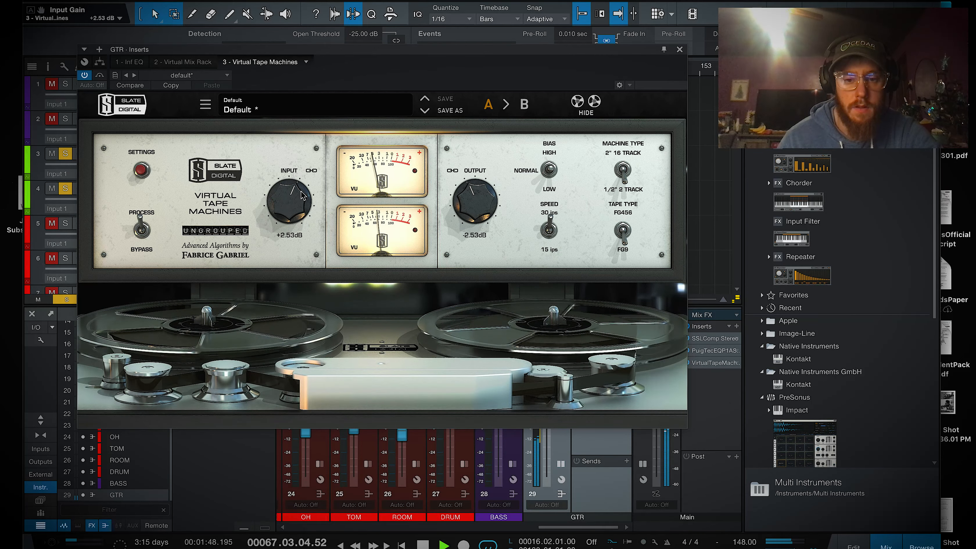
left_click(623, 228)
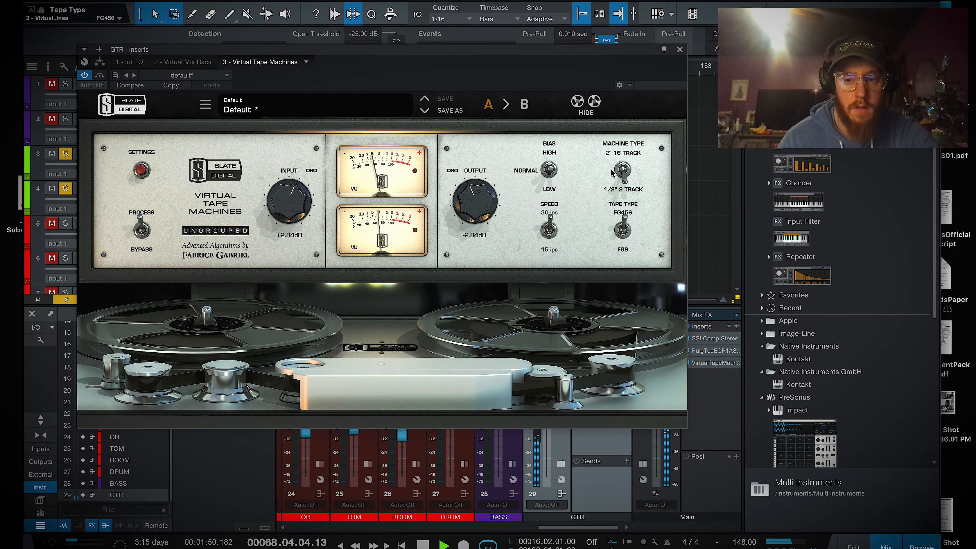
left_click(623, 168)
left_click(550, 229)
left_click(550, 169)
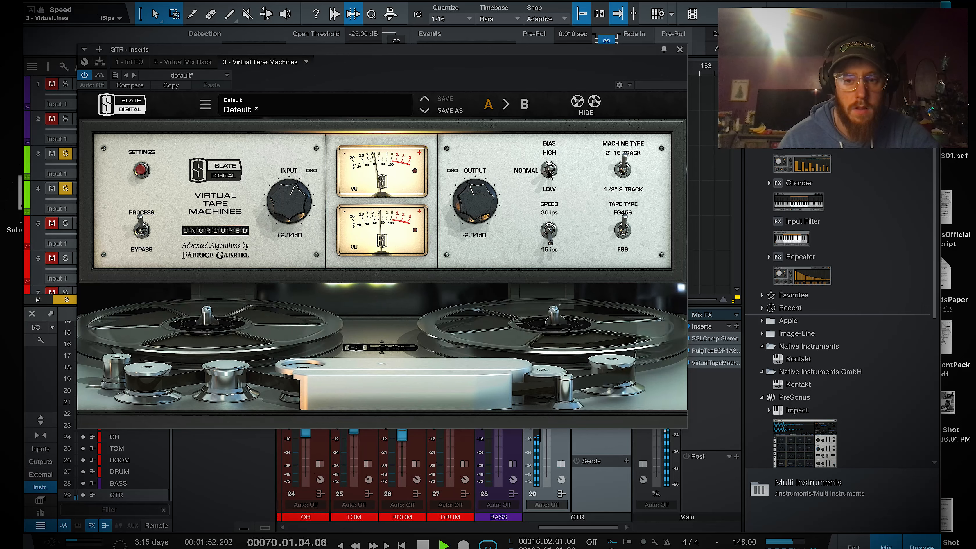
left_click(549, 169)
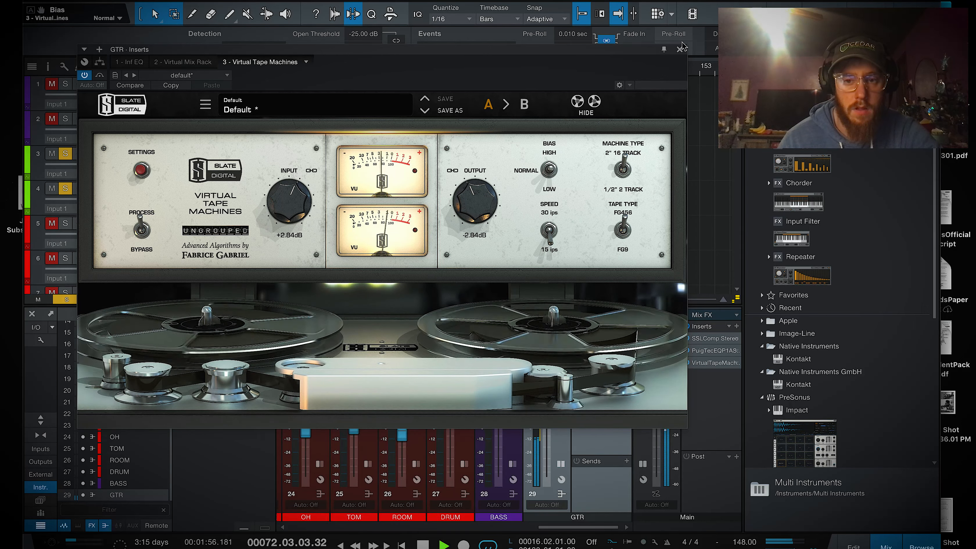
left_click(679, 50)
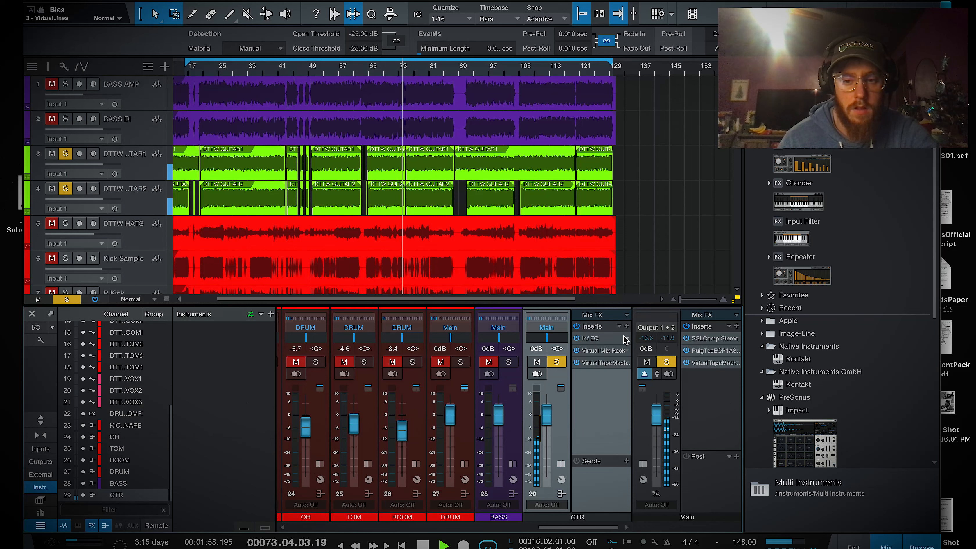
Step: Insert oeksound's soothe2 on the GTR bus after Virtual Tape Machines
left_click(626, 326)
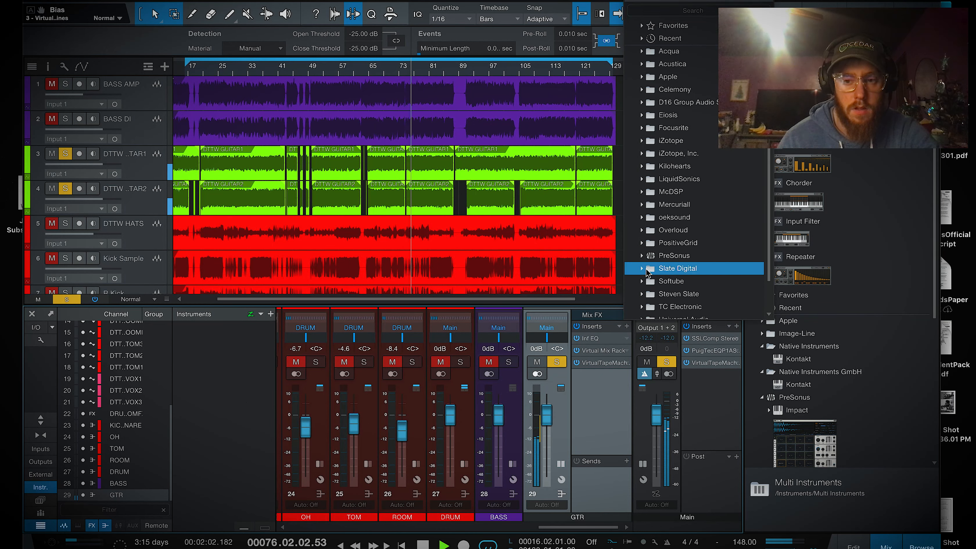
left_click(650, 268)
left_click(650, 222)
left_click(661, 240)
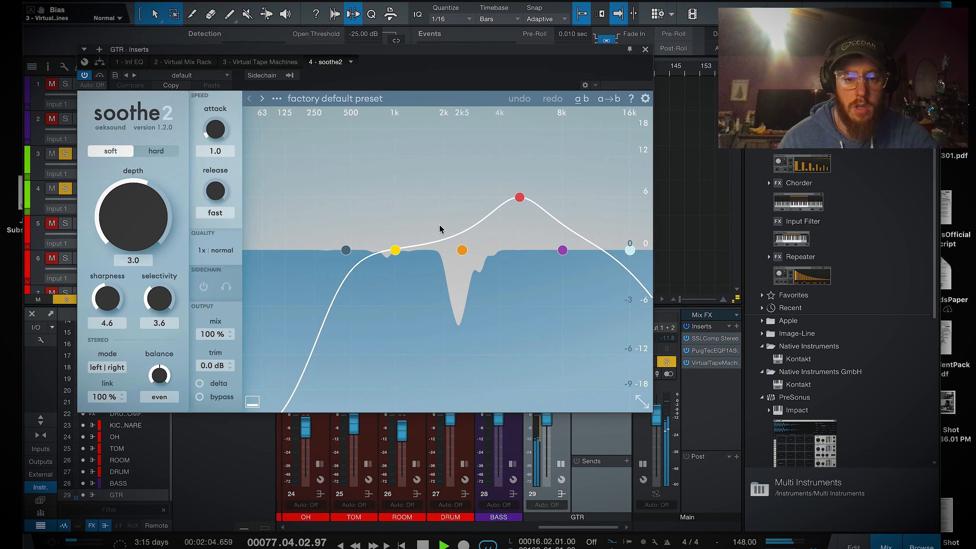
Step: Disable soothe2's low cut and high cut, and move the raised band 3 to about 2.4 kHz with a much wider curve
right_click(346, 251)
left_click(370, 248)
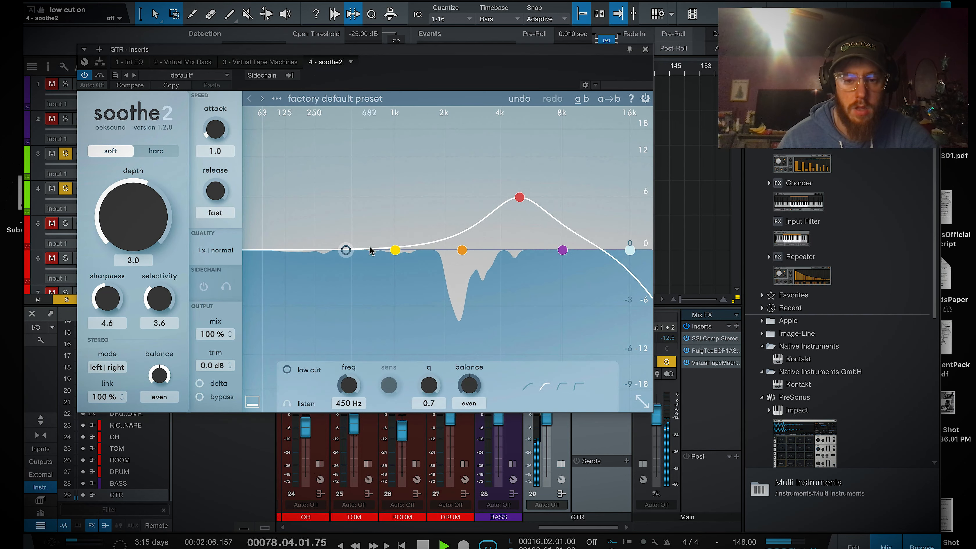
left_click_drag(519, 197, 460, 191)
scroll(453, 190, "down", 5)
right_click(629, 249)
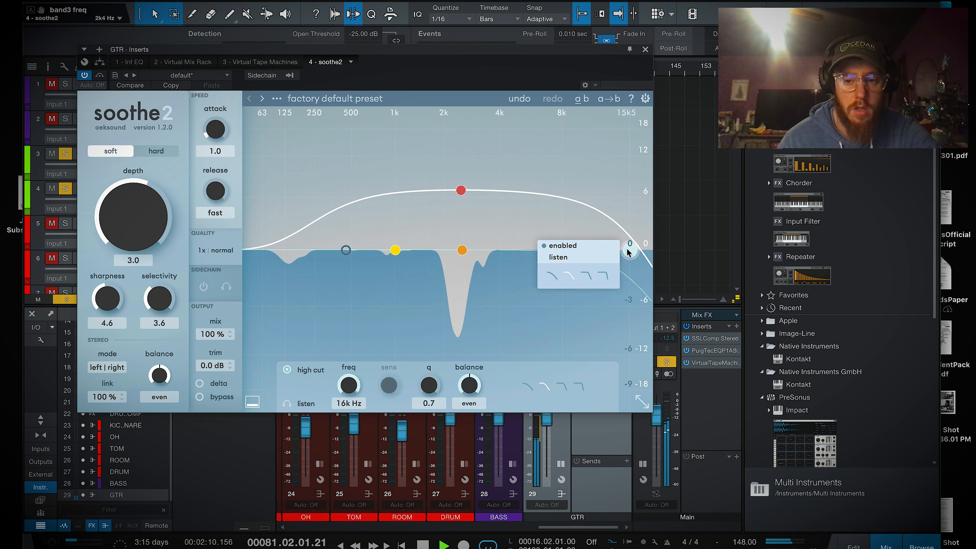
left_click(591, 249)
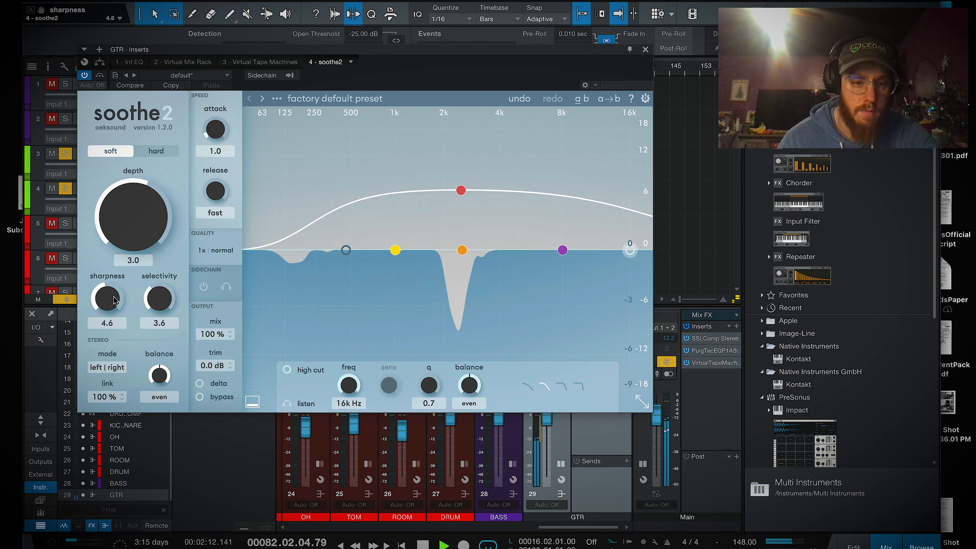
Step: Set soothe2's sharpness to 6.7 and depth to -0.6, and close the plug-in window
mouse_move(110, 294)
left_mouse_down()
mouse_move(122, 270)
mouse_move(108, 284)
left_mouse_up()
left_click_drag(131, 209, 130, 238)
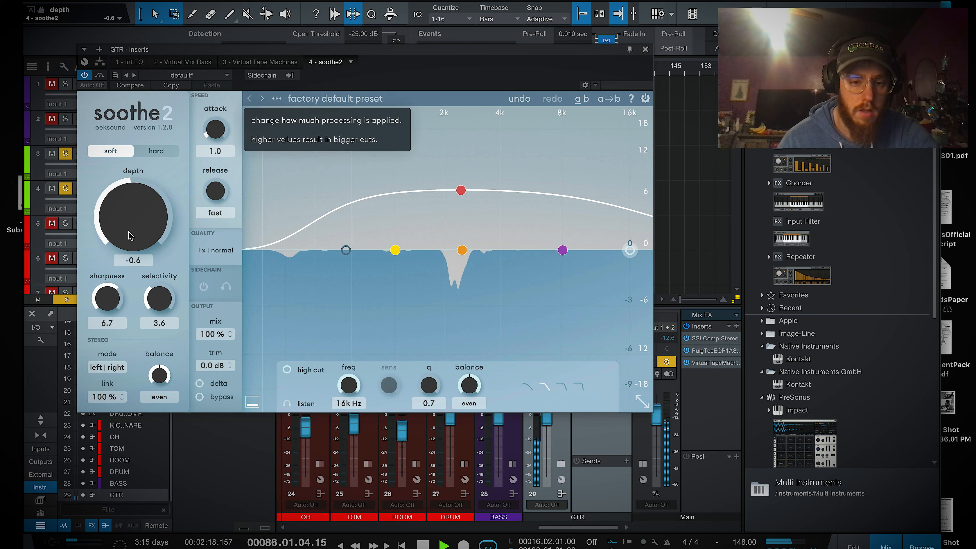
left_click(645, 49)
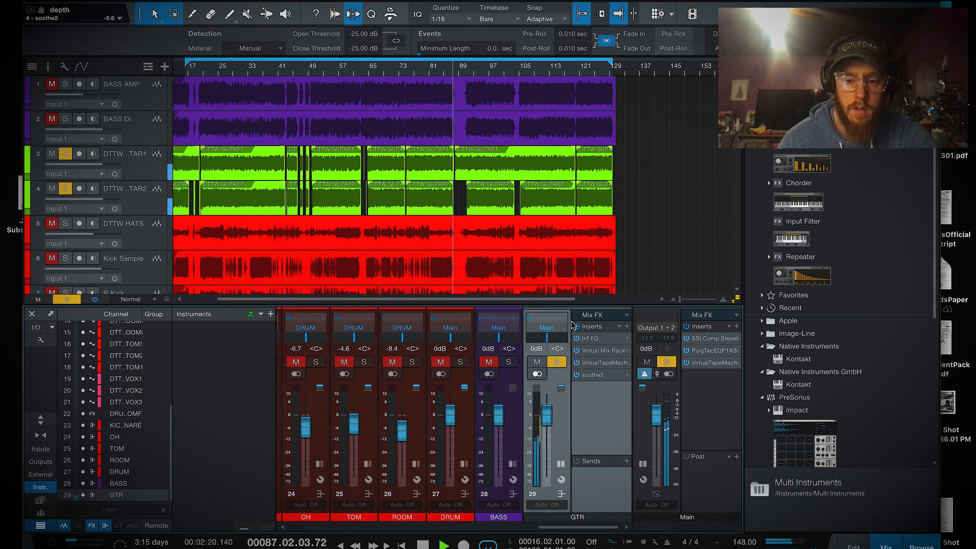
Step: Play the guitars from around bar 33 and compare the sound with all inserts bypassed and enabled
left_click(245, 69)
left_click(94, 300)
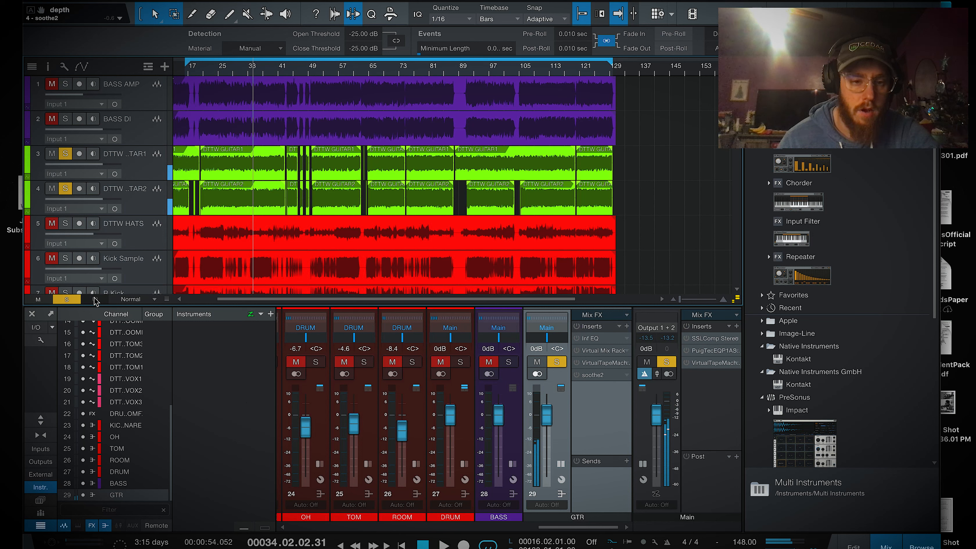
left_click(95, 299)
key("space")
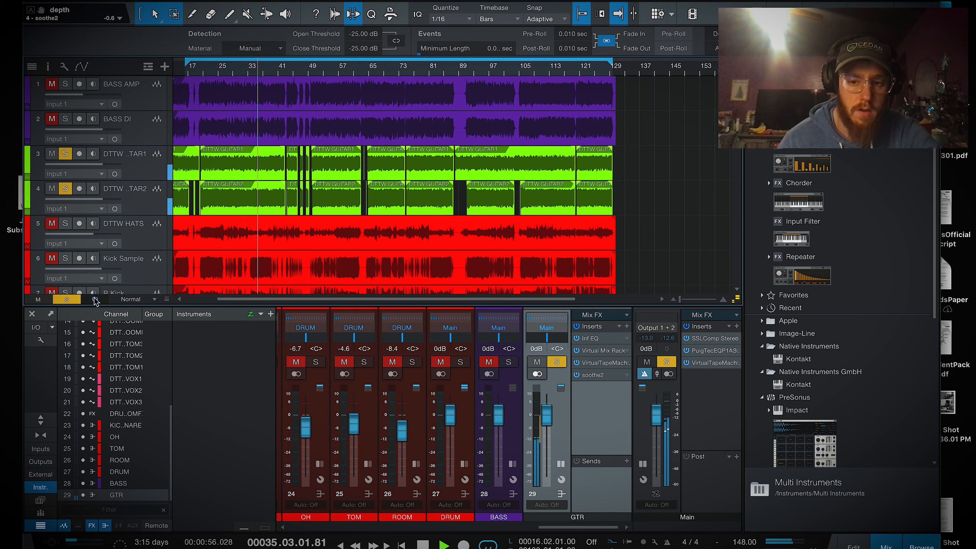
left_click(95, 300)
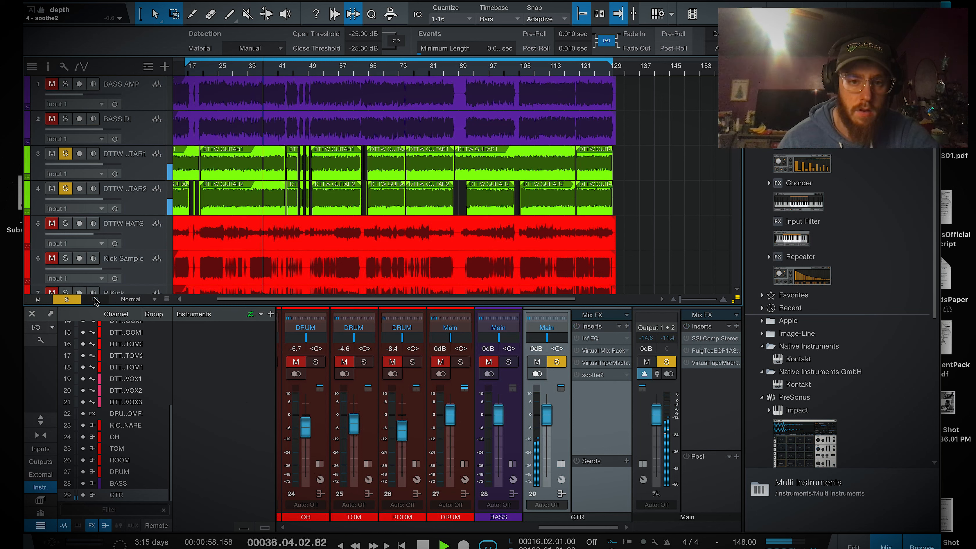
left_click(95, 300)
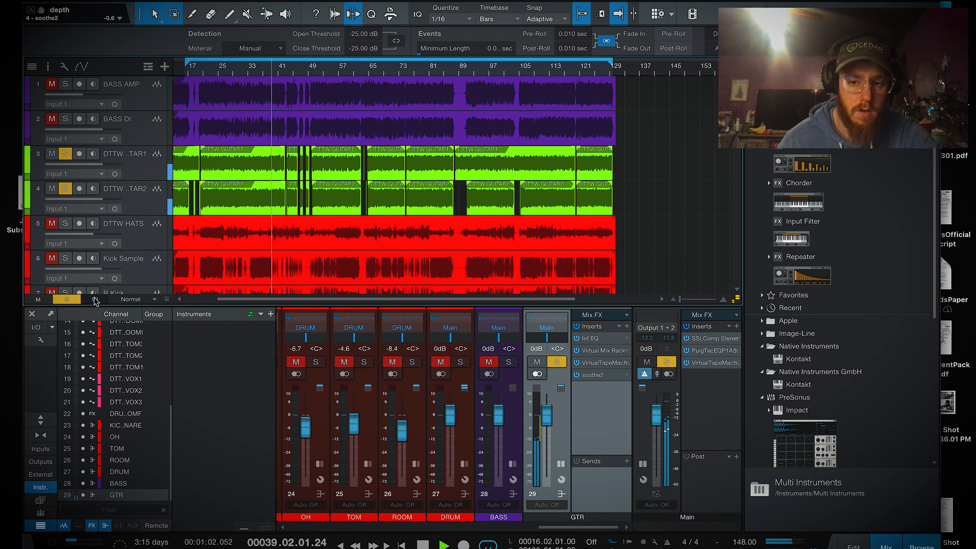
Step: Save the song
left_click(90, 0)
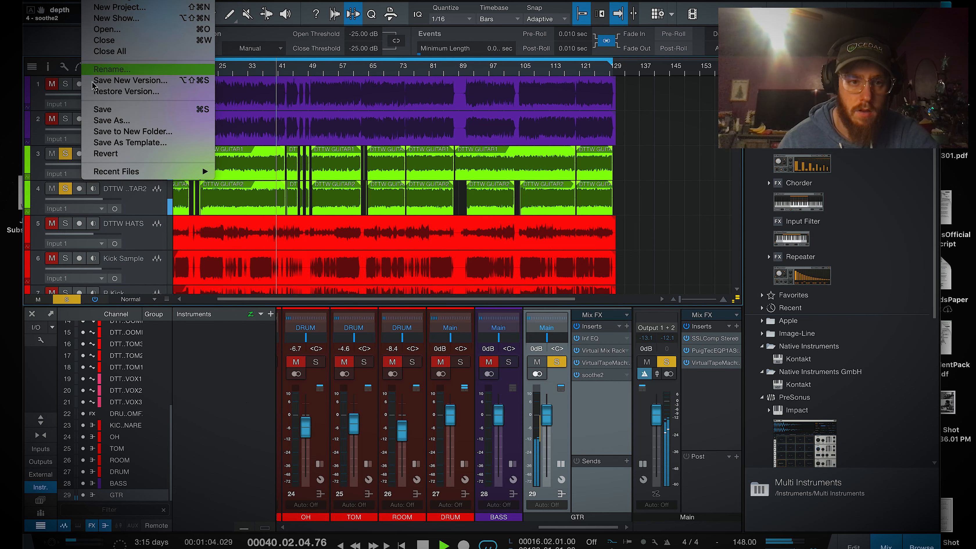
left_click(94, 111)
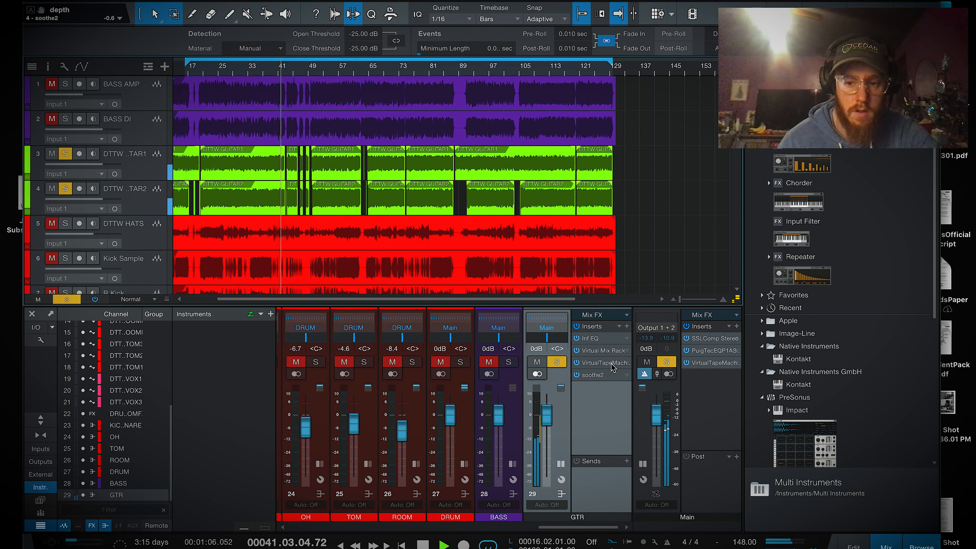
Step: Stop playback and open the plug-in list for the GTR bus inserts, with the oeksound folder collapsed
left_click(627, 326)
key("space")
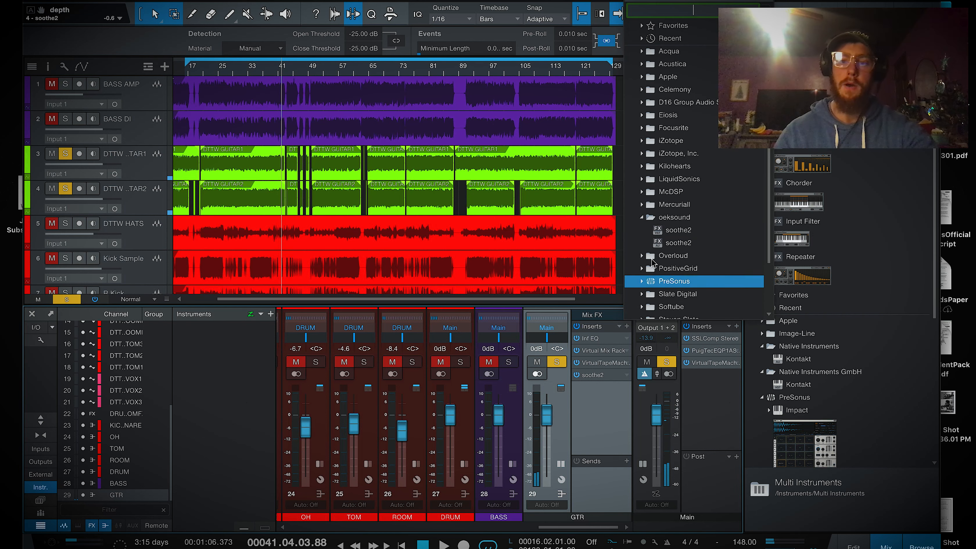
left_click(641, 218)
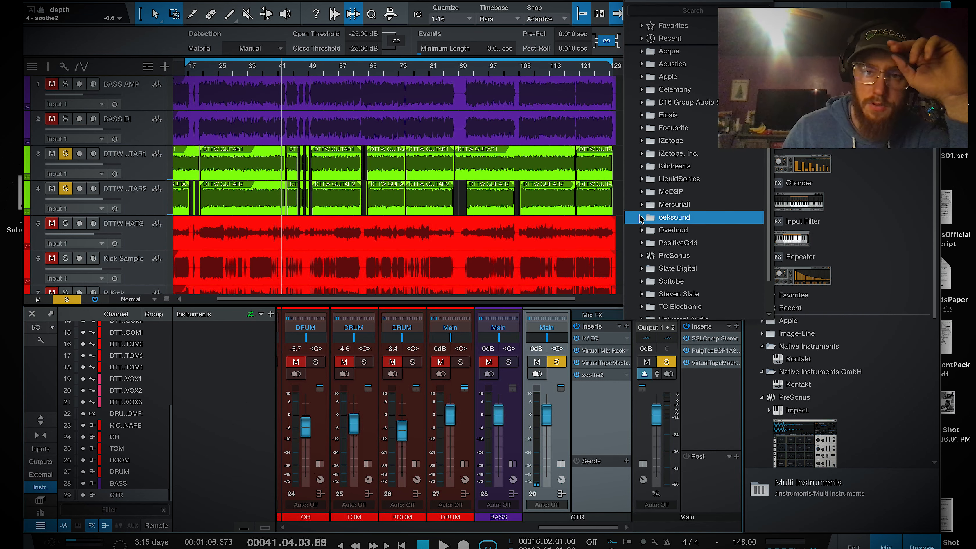
left_click(673, 156)
scroll(692, 275, "down", 3)
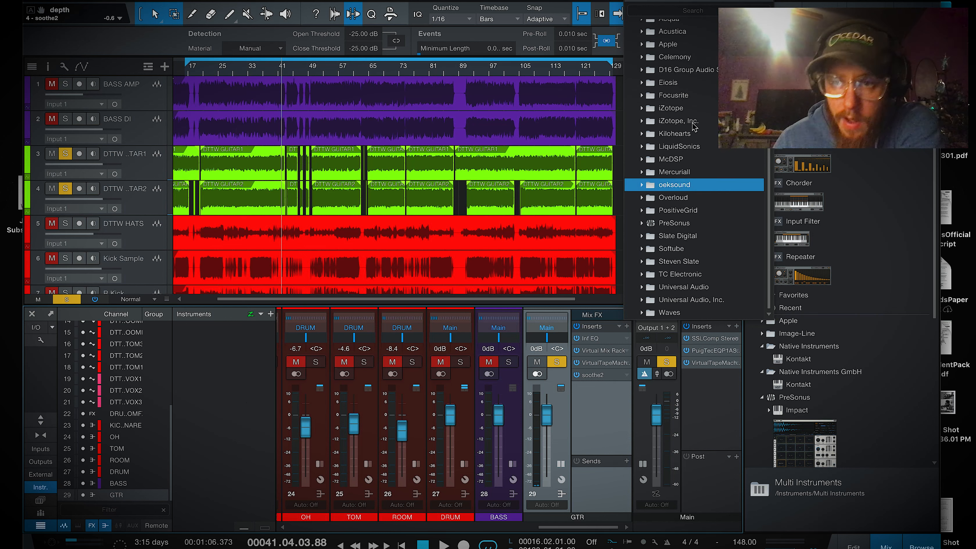
left_click(692, 10)
type("c4")
key("BackSpace")
key("BackSpace")
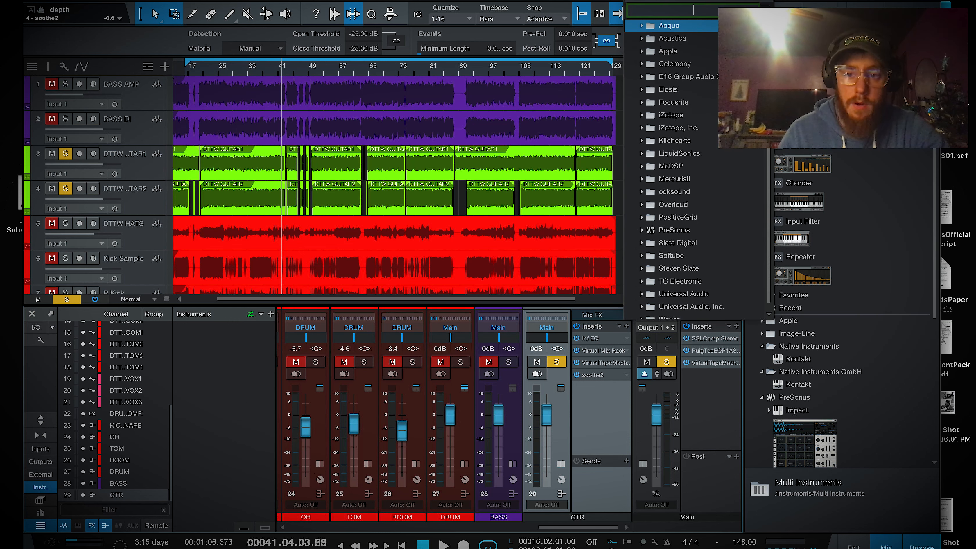
Step: Insert Kilohearts Multipass on the GTR bus after soothe2
left_click(661, 140)
left_click(661, 140)
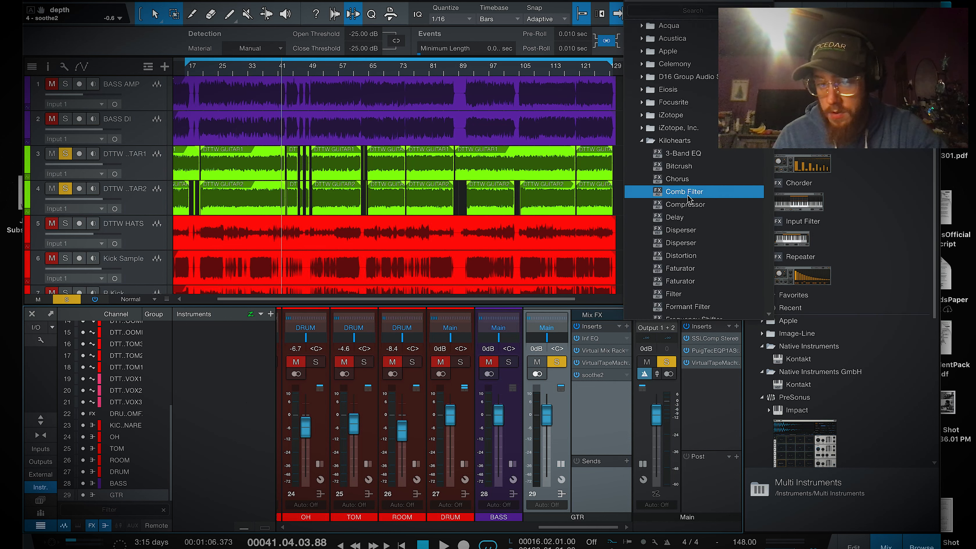
scroll(697, 215, "down", 7)
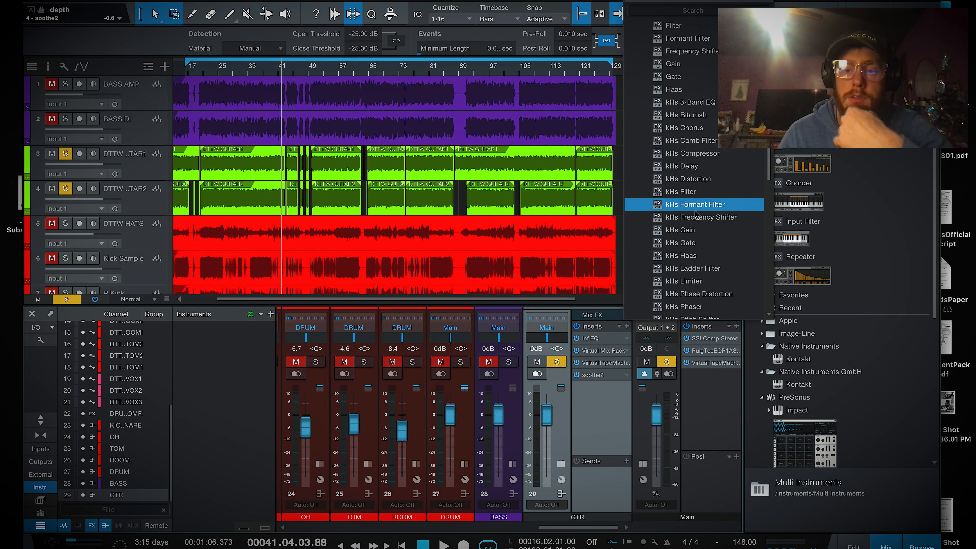
scroll(693, 214, "down", 2)
scroll(696, 269, "down", 5)
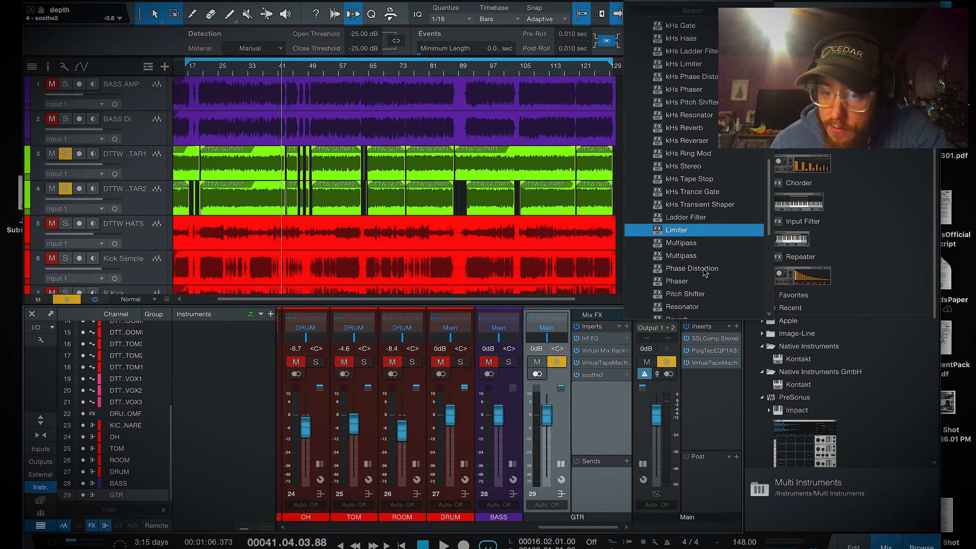
left_click(698, 219)
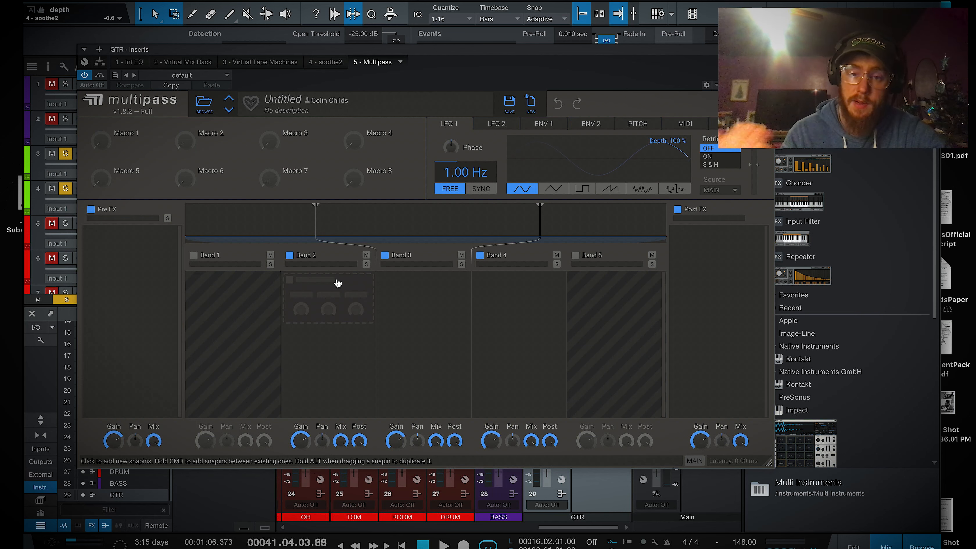
Step: Play the guitars, add a Compressor to band 2 of Multipass and solo that band
key("space")
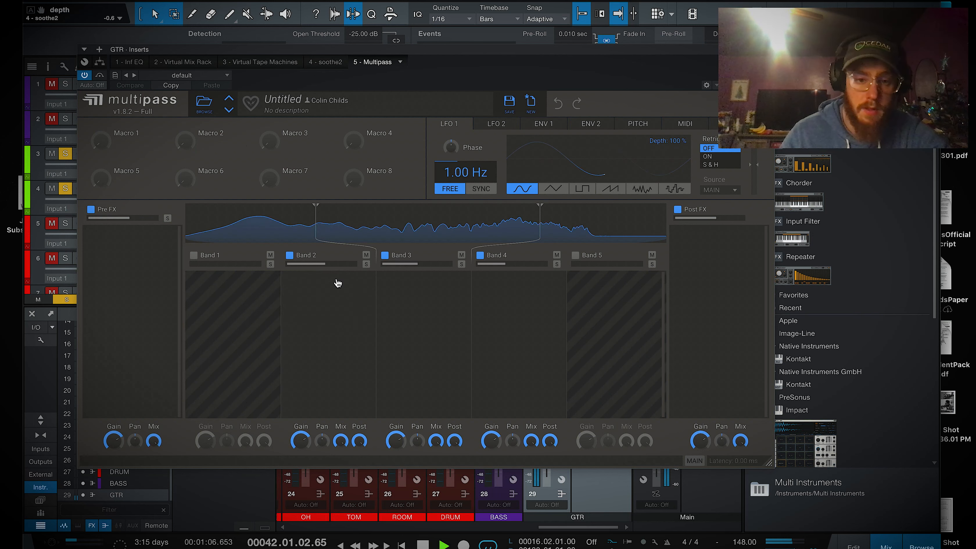
left_click(335, 312)
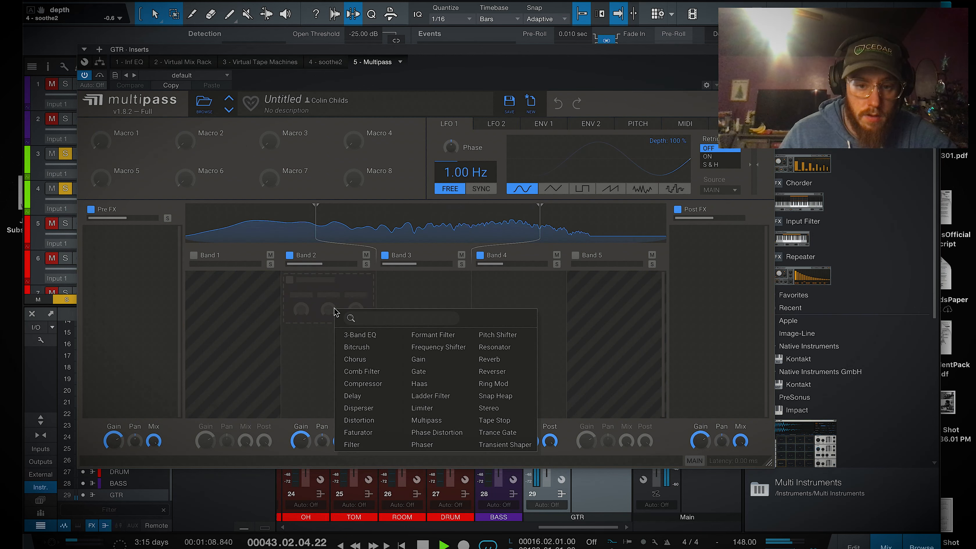
left_click(375, 388)
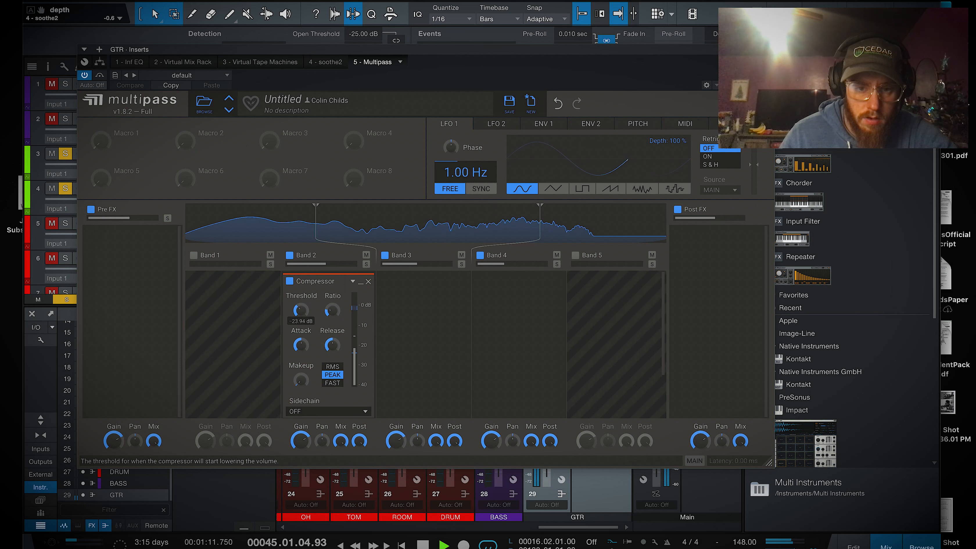
left_click(367, 264)
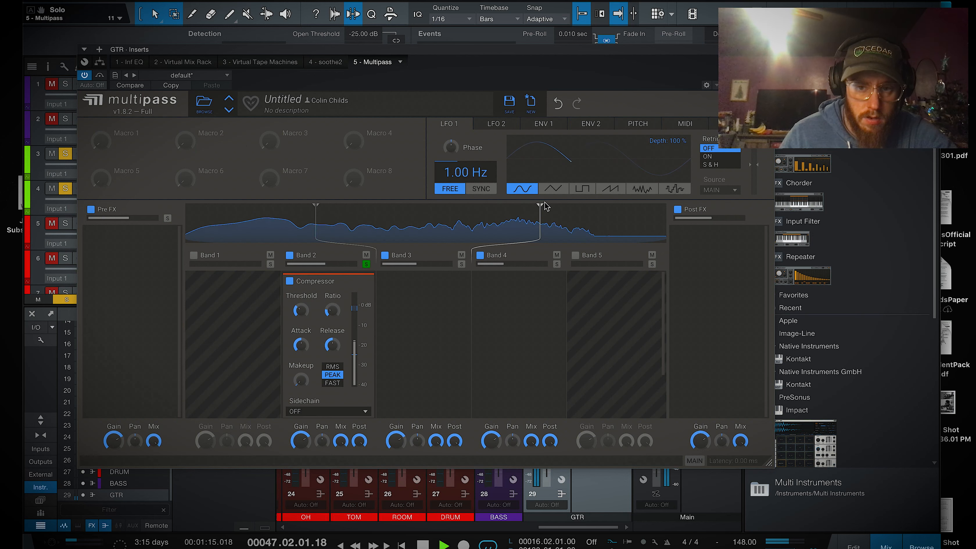
Step: Sweep the two crossovers around the soloed low band to audition it, settling them at 161 Hz and 6.61 kHz
left_click_drag(540, 208, 419, 207)
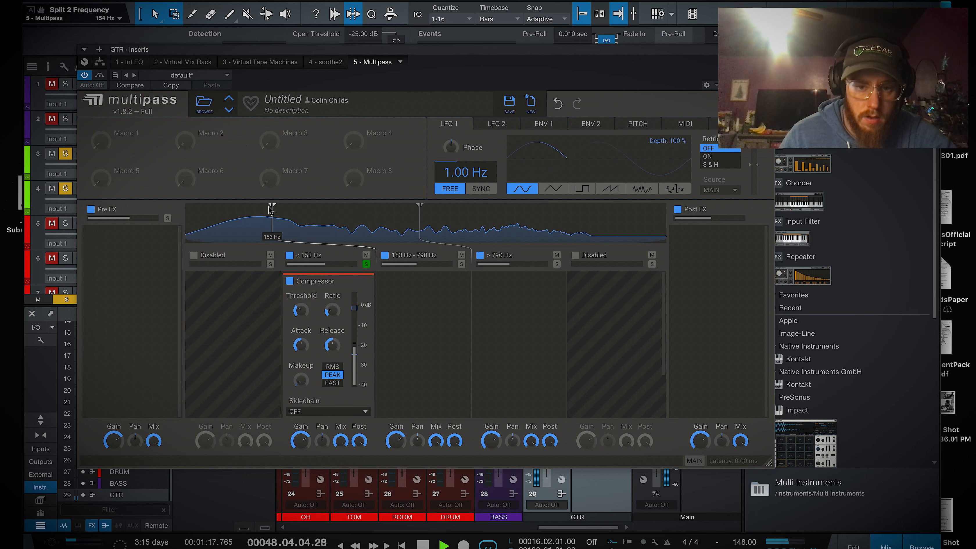
left_click_drag(271, 208, 266, 210)
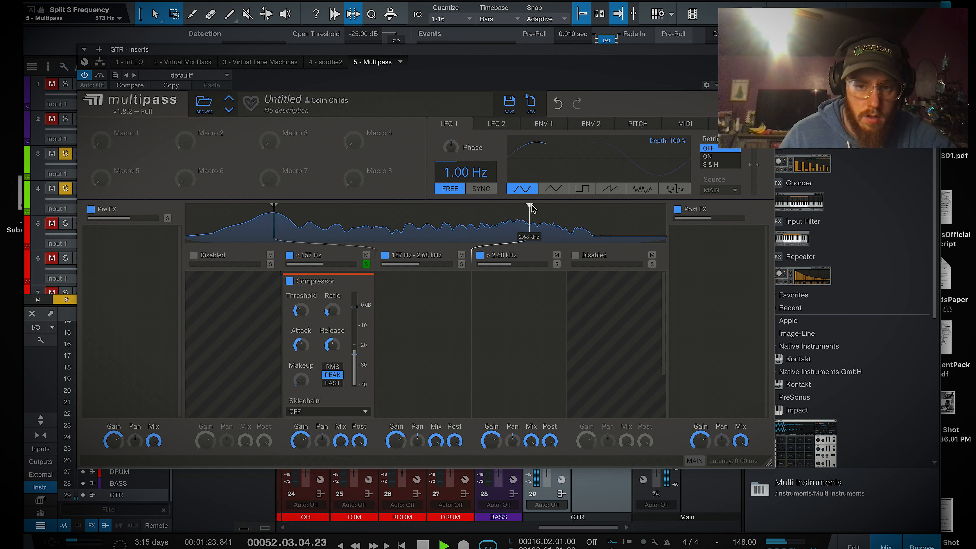
left_click_drag(592, 208, 612, 217)
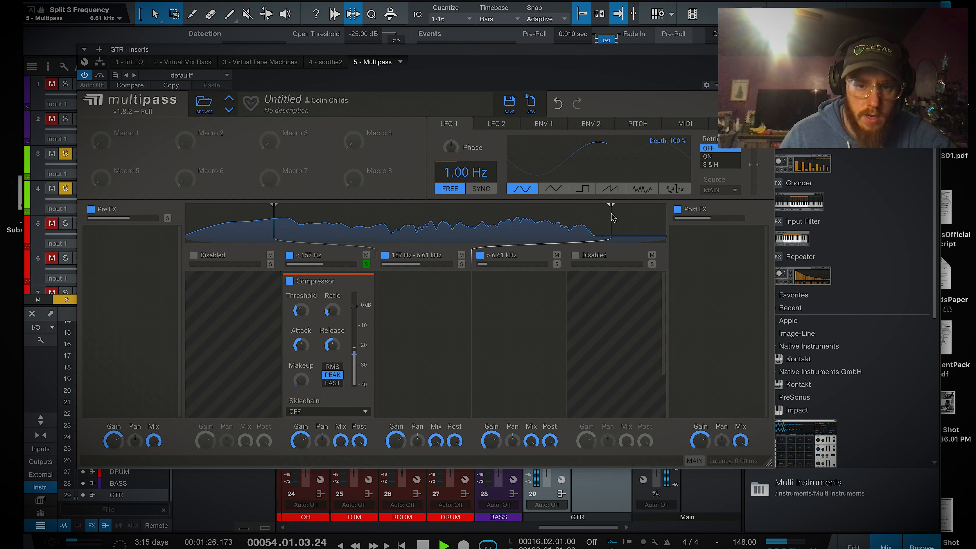
left_click_drag(275, 209, 341, 209)
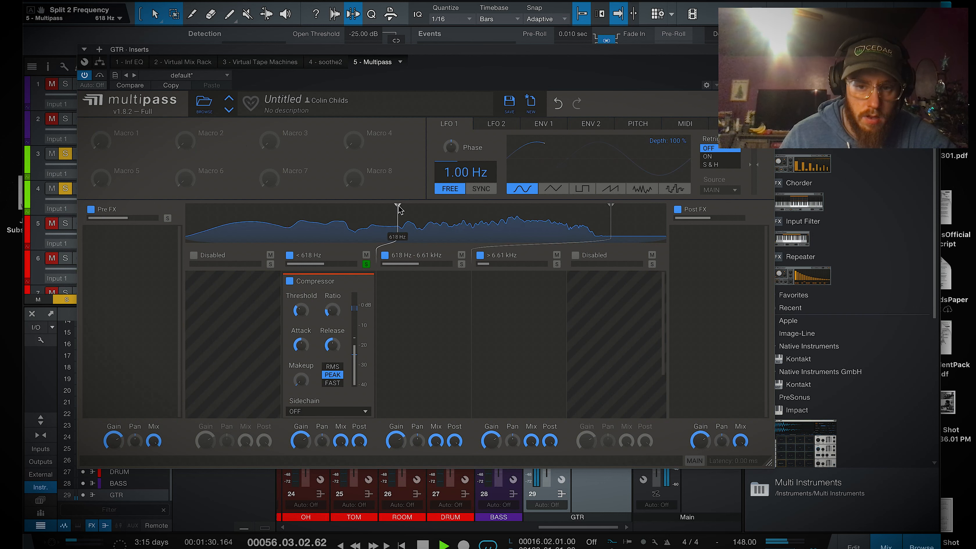
left_click_drag(279, 216, 276, 215)
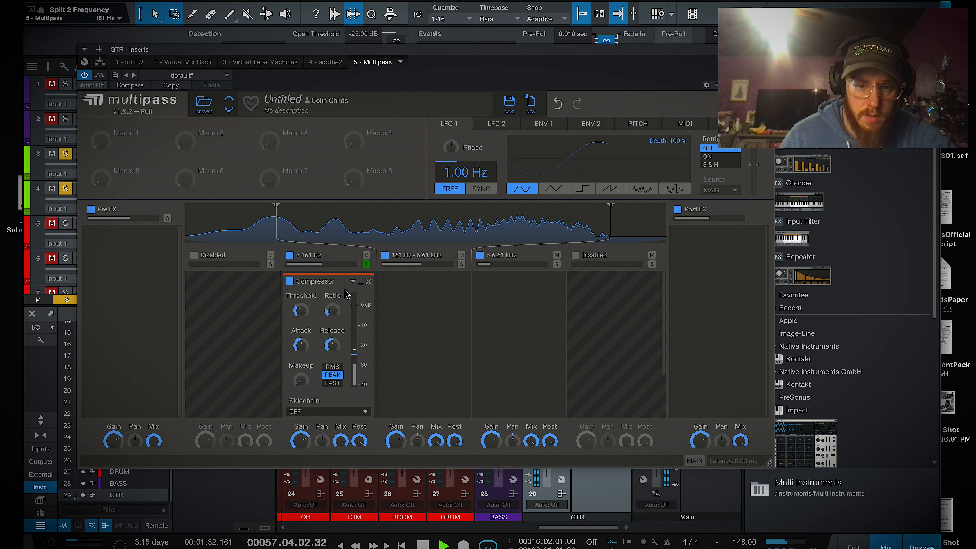
Step: Add a Compressor to the 161 Hz–6.61 kHz band, remove the one below 161 Hz, and solo the middle band instead
left_click(432, 307)
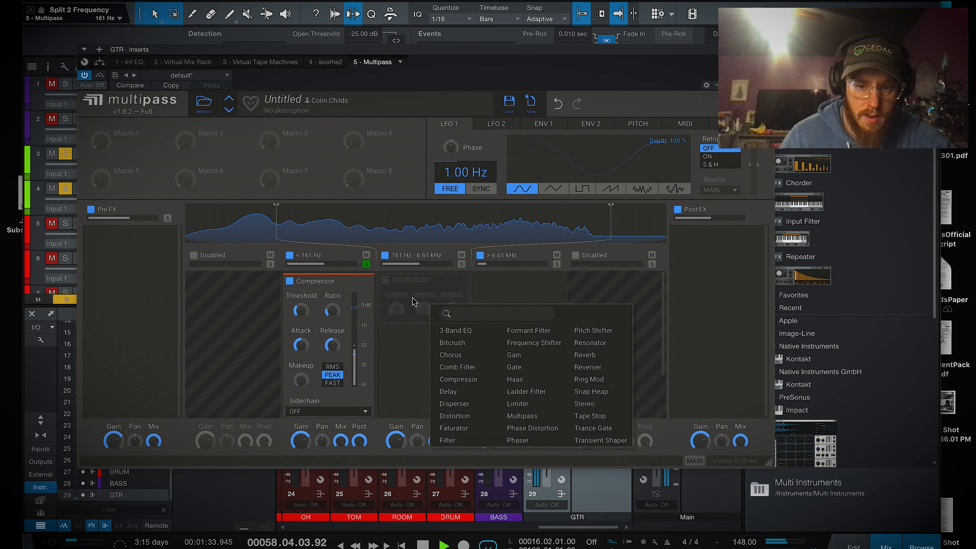
left_click(464, 381)
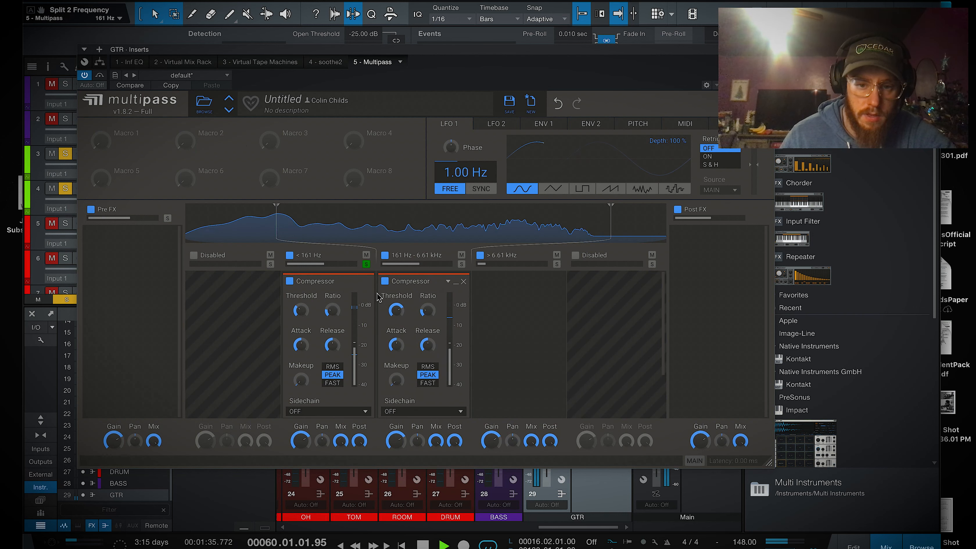
left_click(370, 281)
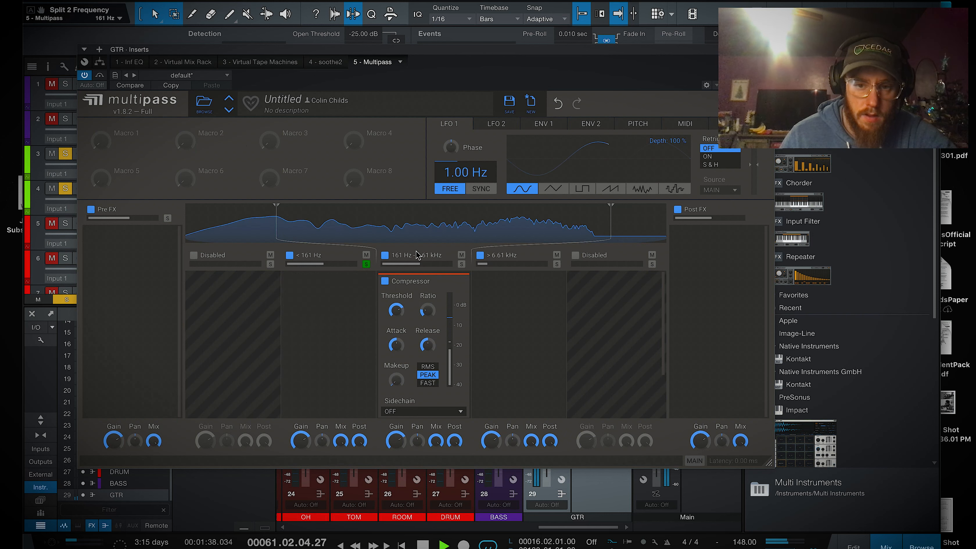
left_click(461, 264)
left_click(366, 264)
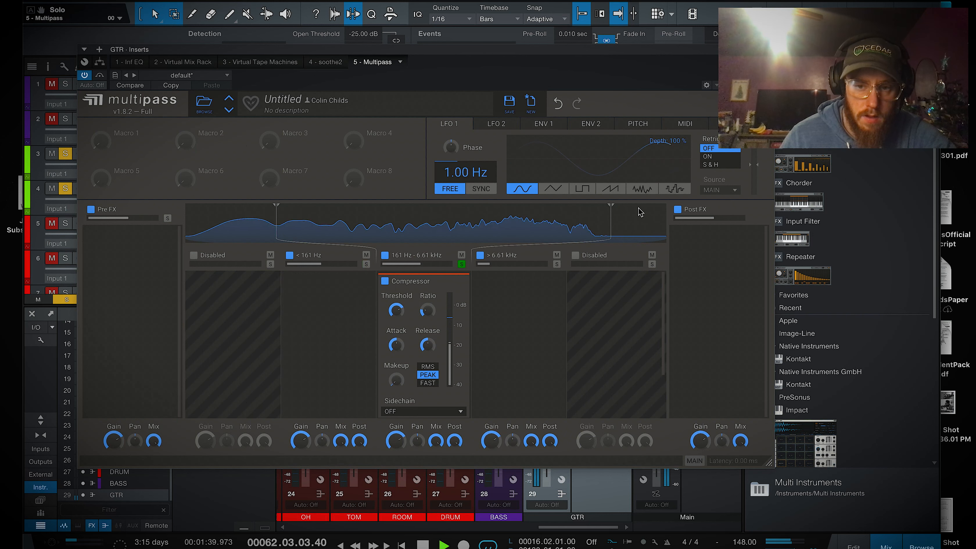
Step: Narrow the soloed middle band to 122–229 Hz and lower its Compressor threshold to about -29 dB
left_click_drag(611, 213, 362, 209)
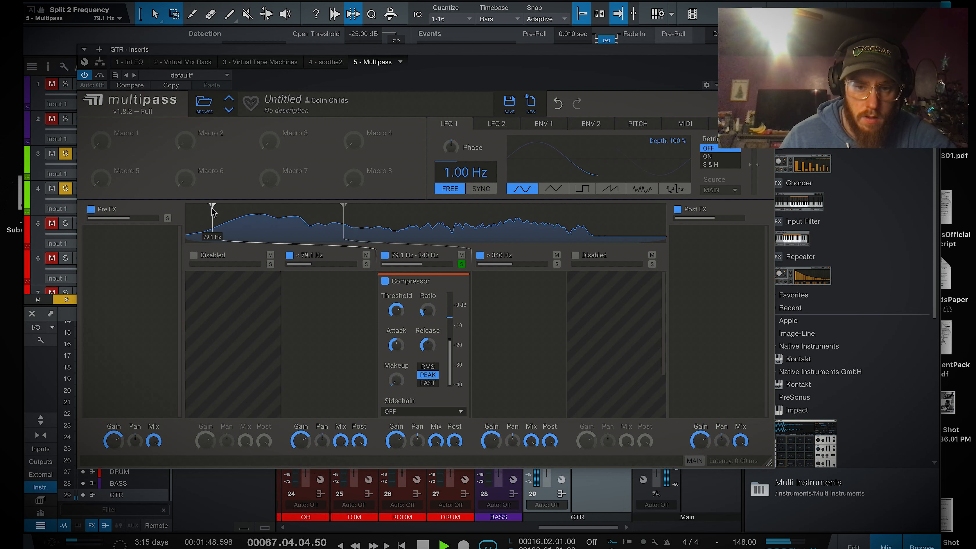
left_click_drag(182, 213, 232, 214)
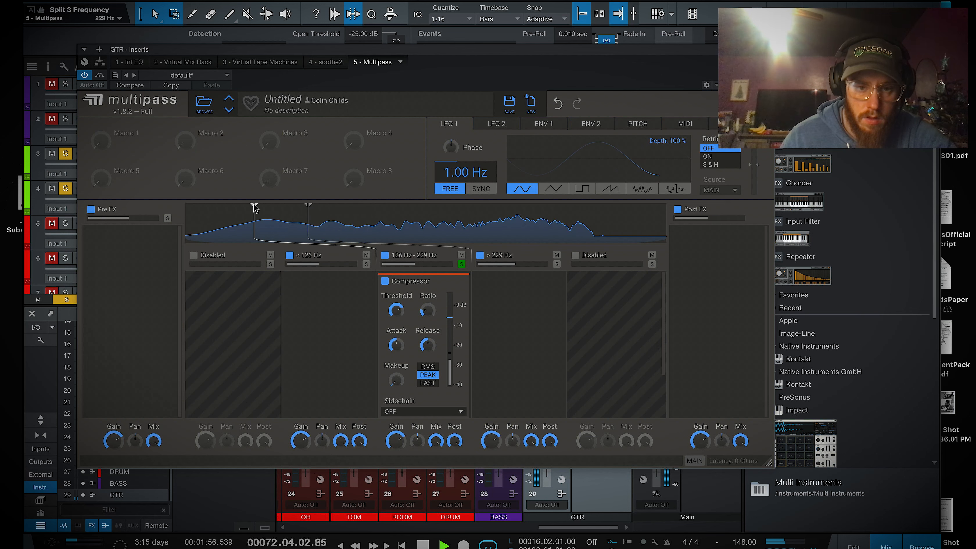
left_click_drag(396, 310, 396, 341)
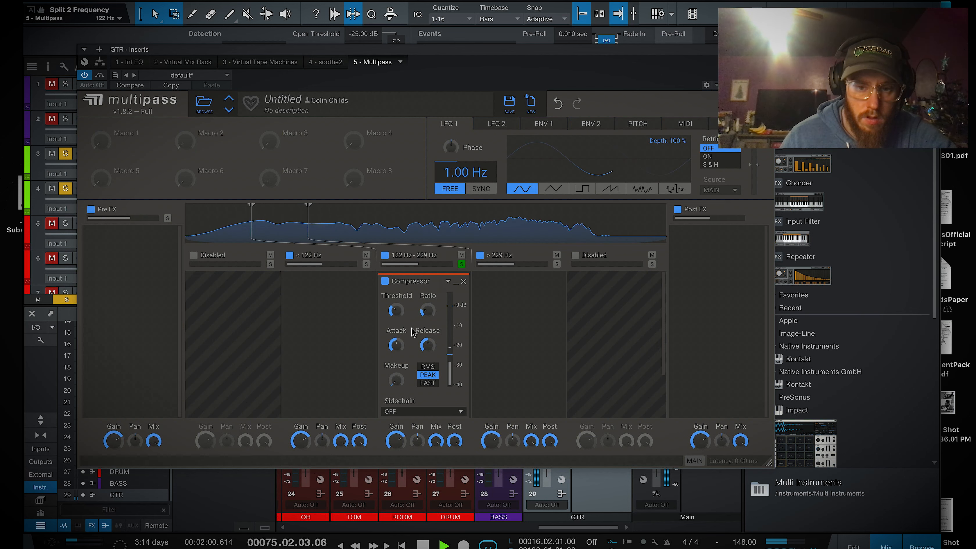
left_click_drag(427, 312, 396, 317)
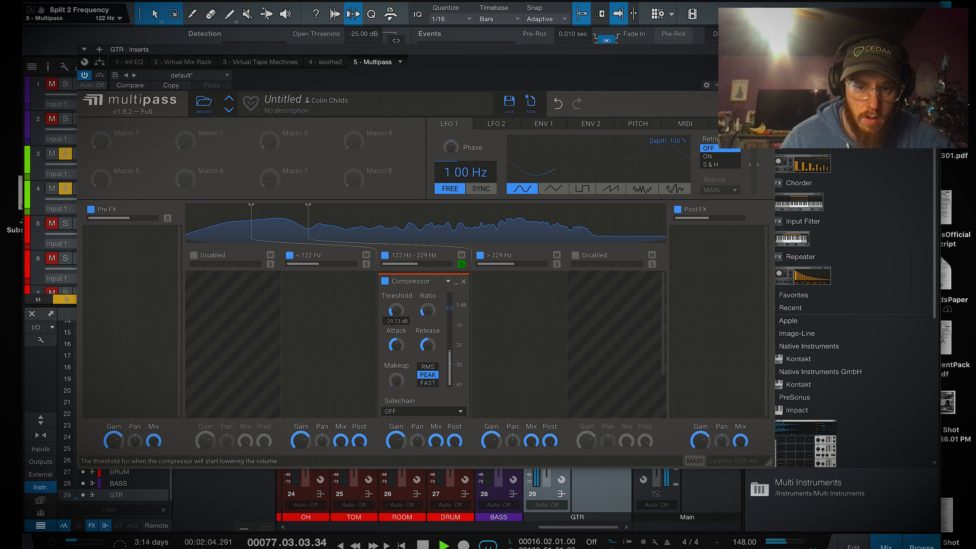
Step: Unsolo the 122–229 Hz band and compare the full guitar sound with its Compressor off and on
left_click(461, 265)
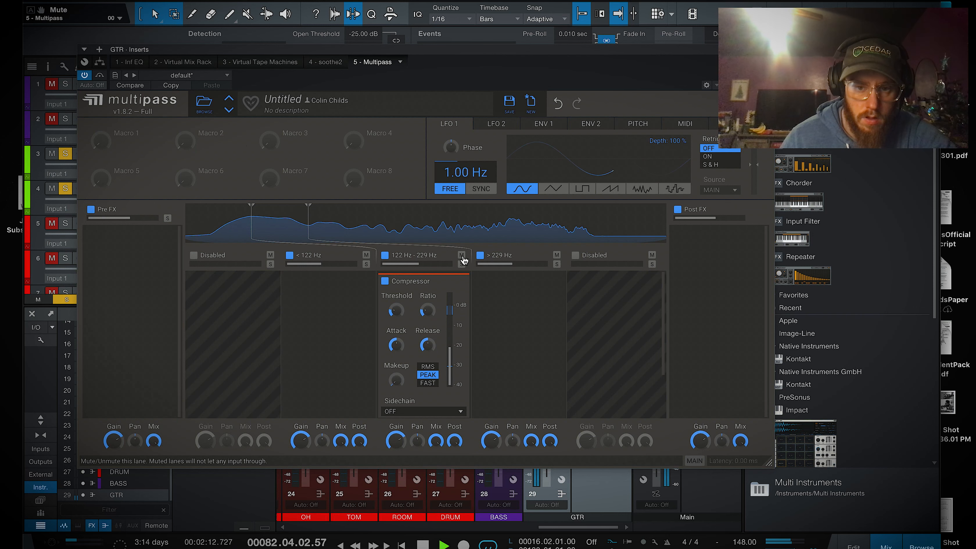
left_click(385, 283)
left_click(385, 282)
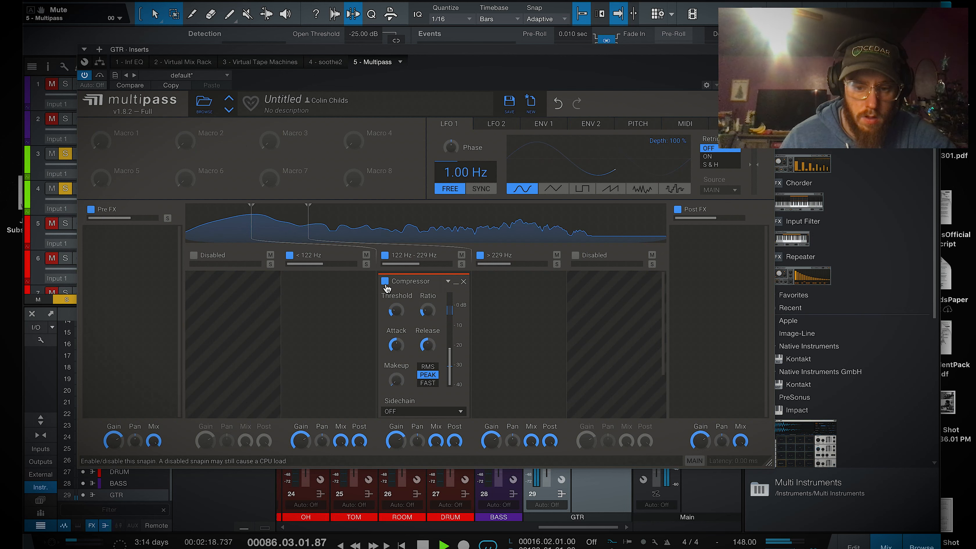
key("space")
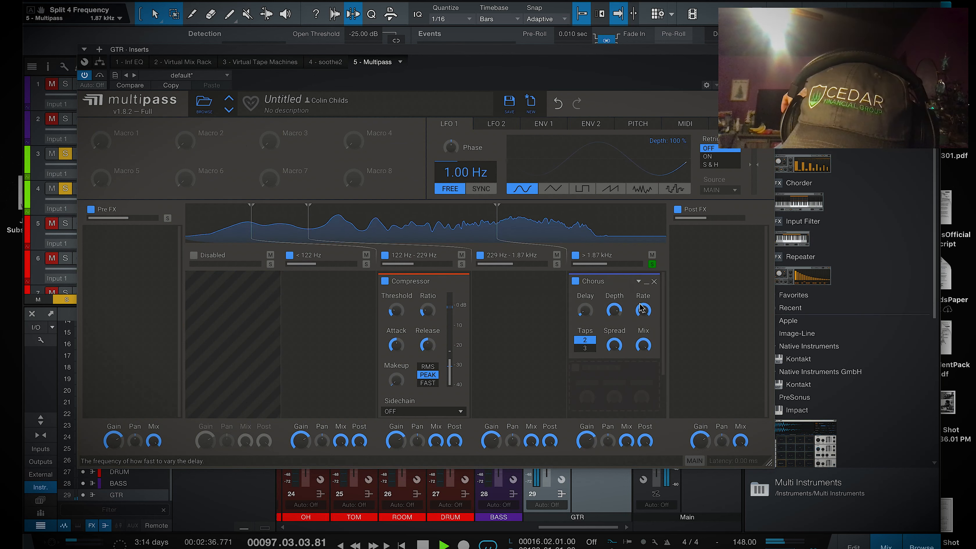
Step: Unsolo the band above 1.87 kHz and compare the guitars with the Compressor and Chorus bypassed and enabled
left_click(652, 264)
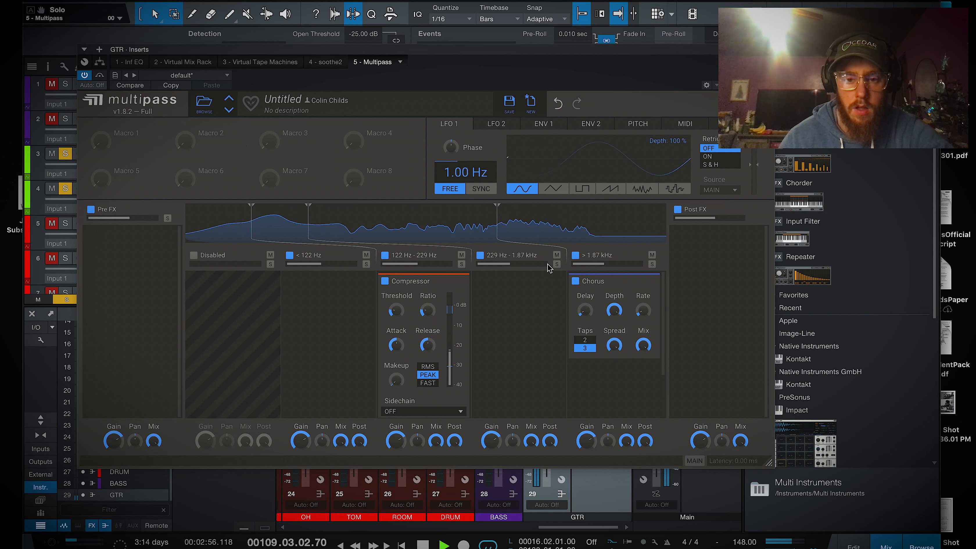
left_click(384, 281)
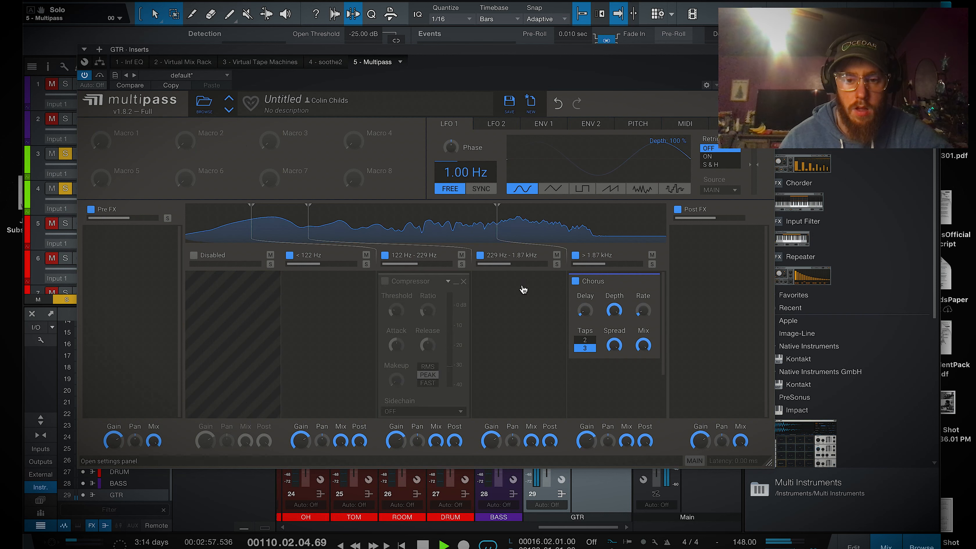
left_click(575, 280)
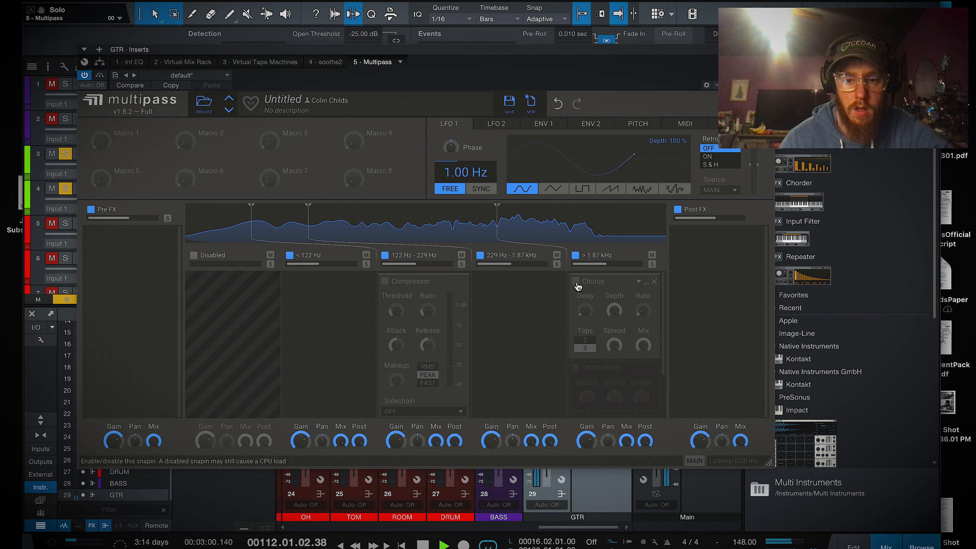
left_click(575, 281)
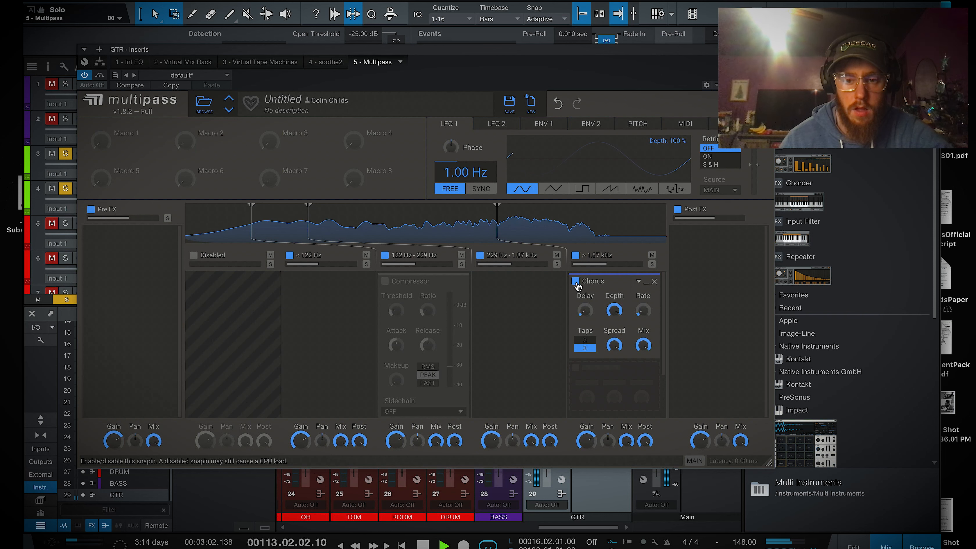
left_click(575, 280)
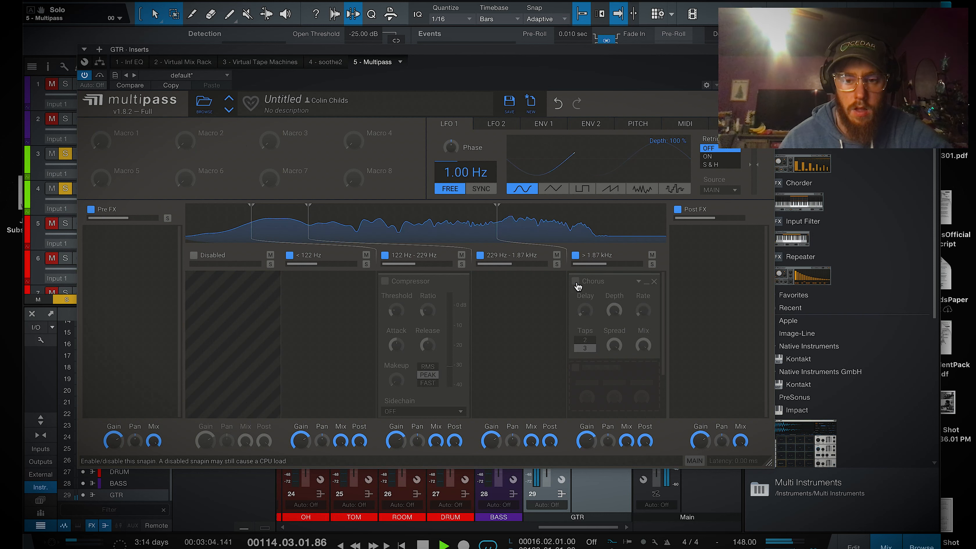
left_click(575, 281)
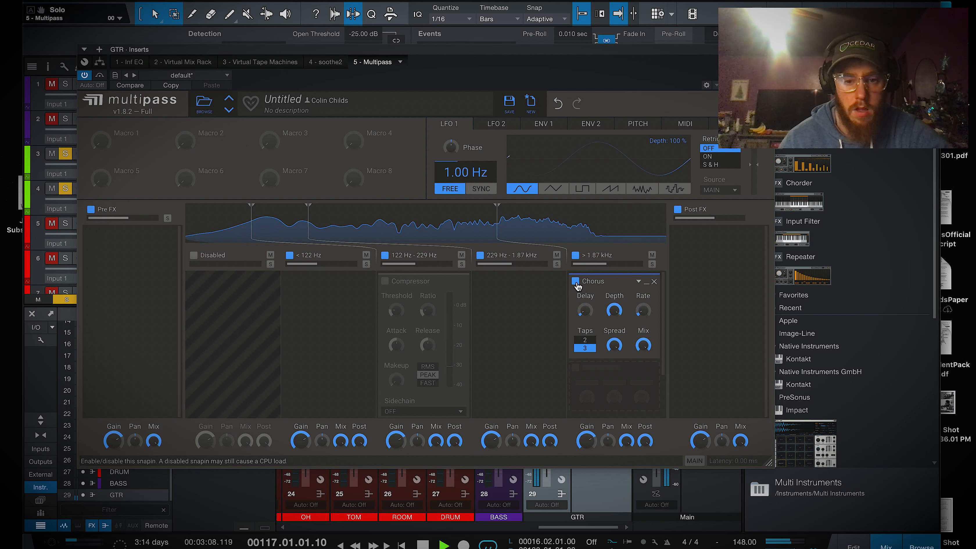
left_click(384, 281)
left_click(575, 281)
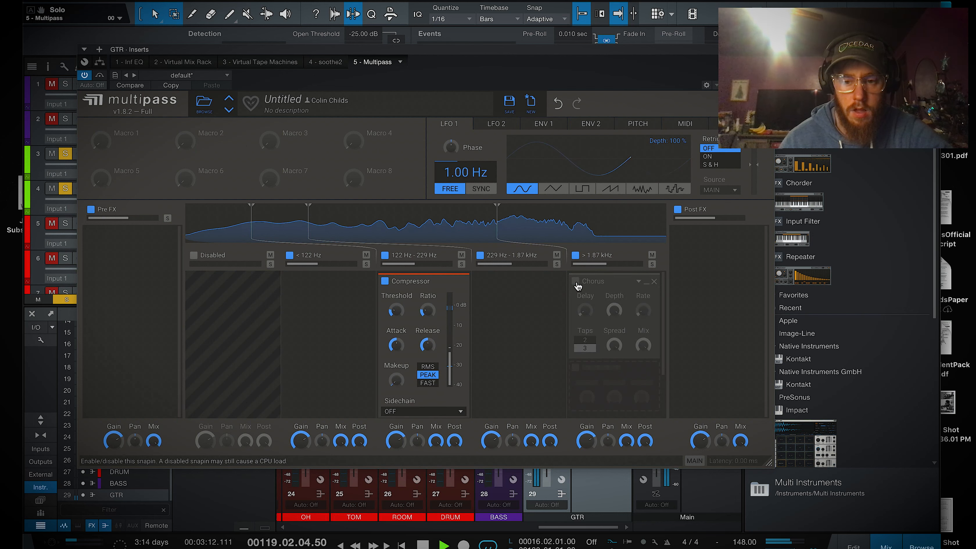
left_click(576, 282)
key("space")
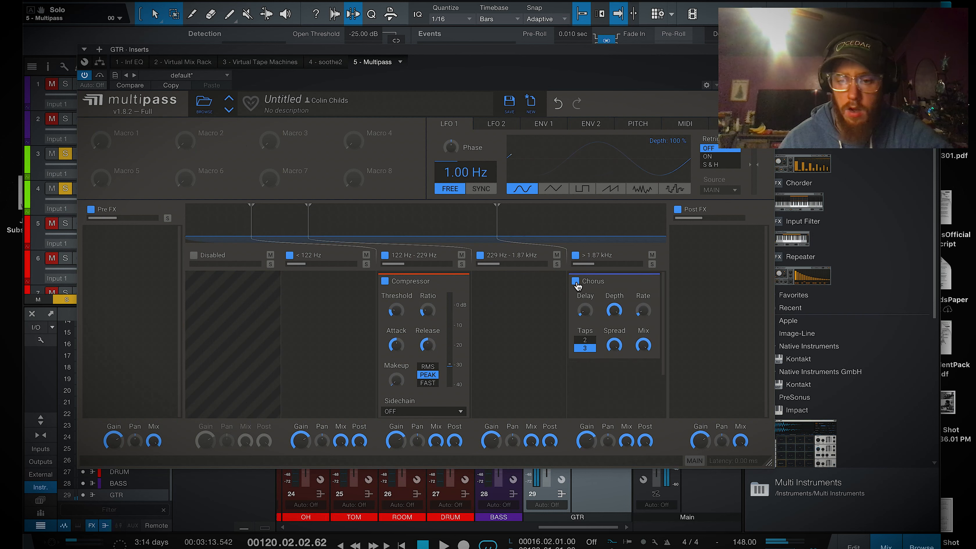
Step: Replace the Chorus in the band above 1.87 kHz with a Phase Distortion effect and resume playback
left_click(639, 282)
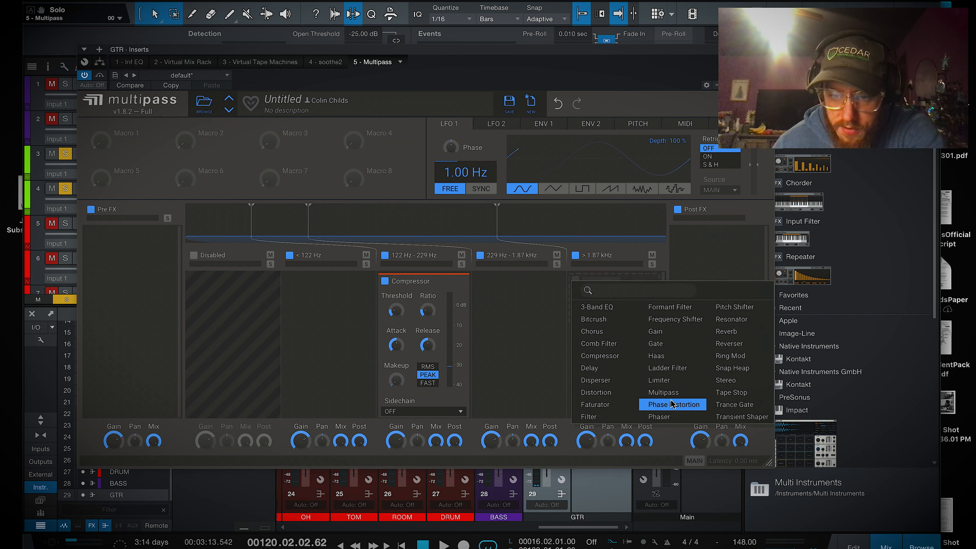
left_click(663, 403)
key("space")
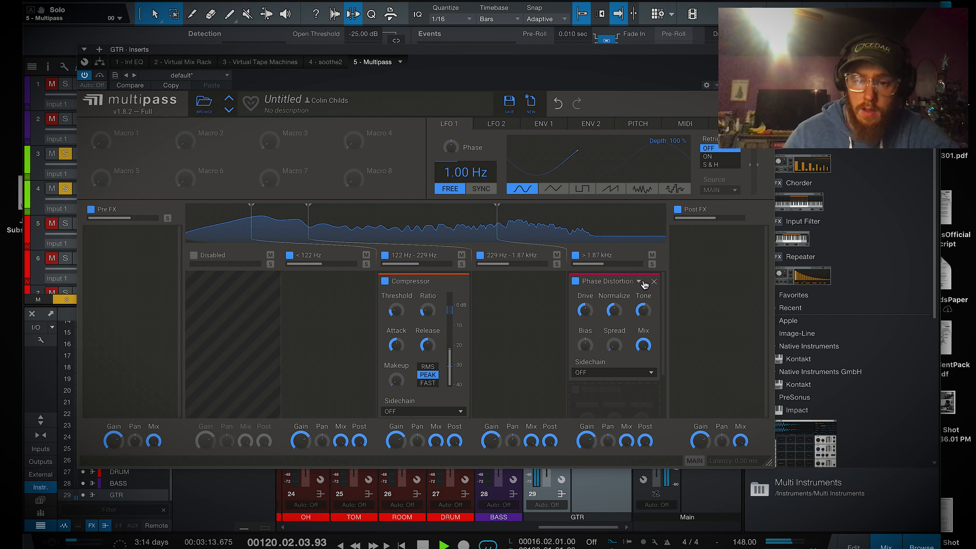
Step: With the band above 1.87 kHz soloed, bring the Phase Distortion bias to minimum and adjust its tone, ending with the band unsoloed
left_click(652, 265)
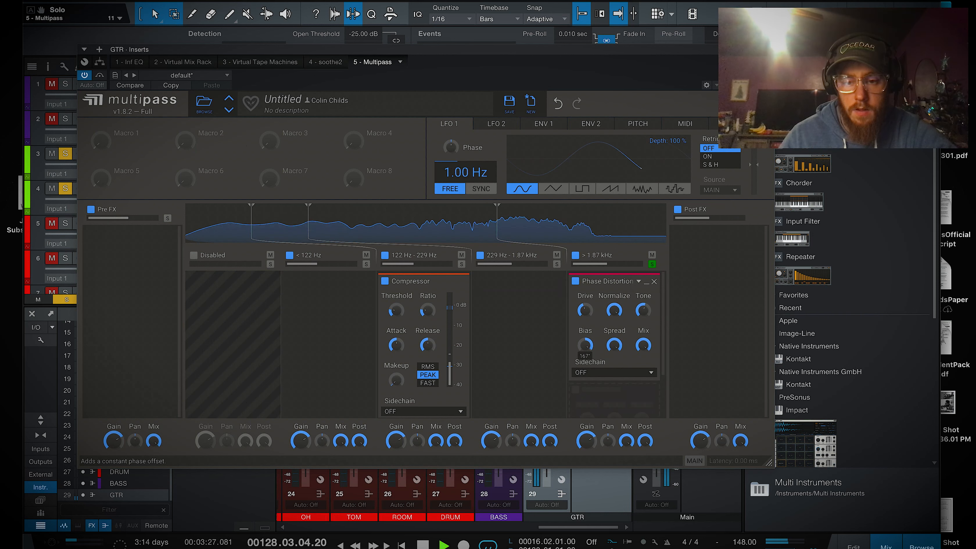
left_click_drag(585, 345, 585, 430)
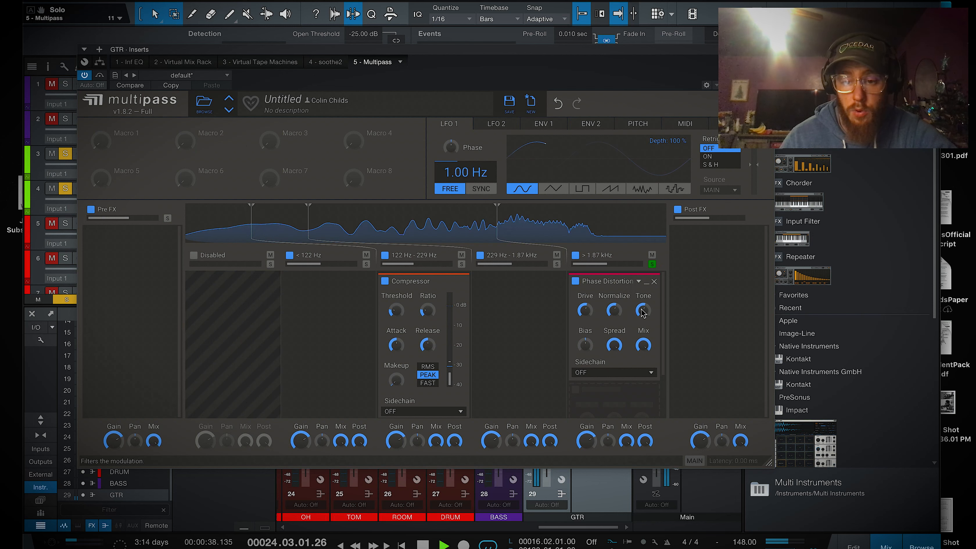
left_click_drag(643, 310, 643, 296)
left_click(652, 264)
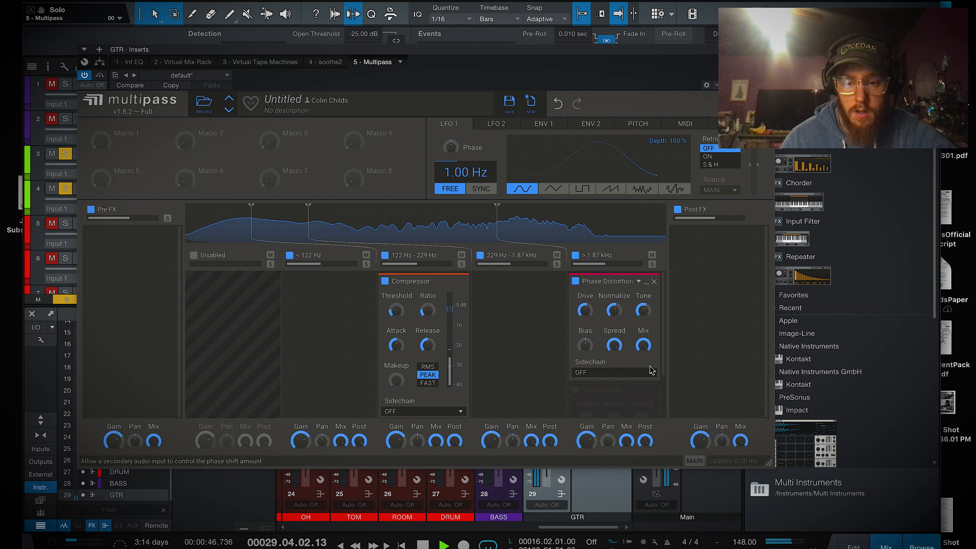
Step: Compare the guitars with Phase Distortion off and on, and adjust its mix by ear around 44%
left_click(576, 281)
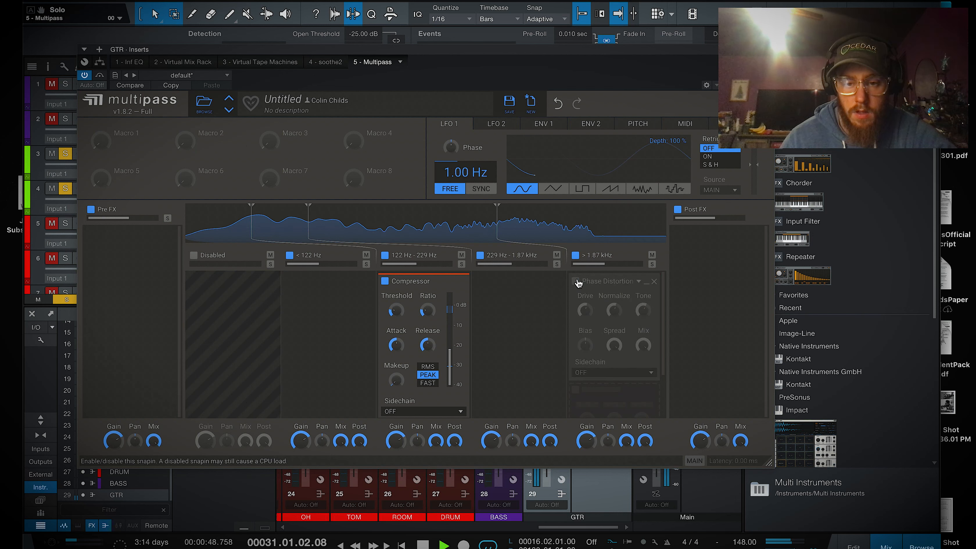
left_click(576, 281)
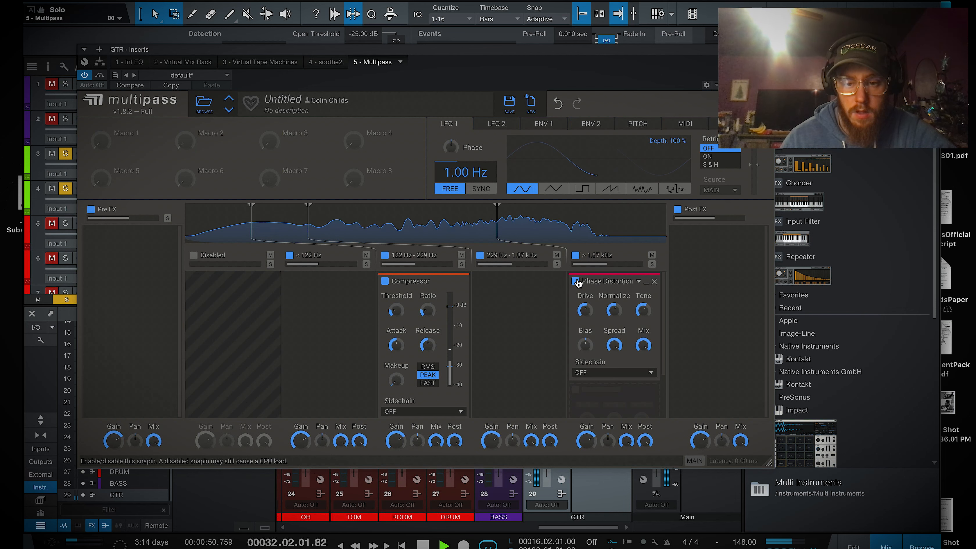
left_click_drag(643, 345, 643, 388)
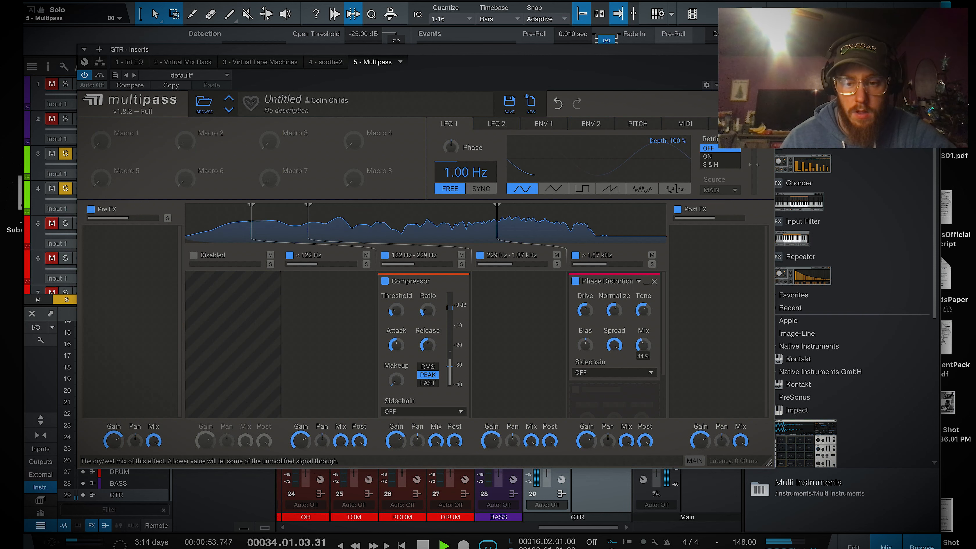
left_click_drag(643, 345, 643, 335)
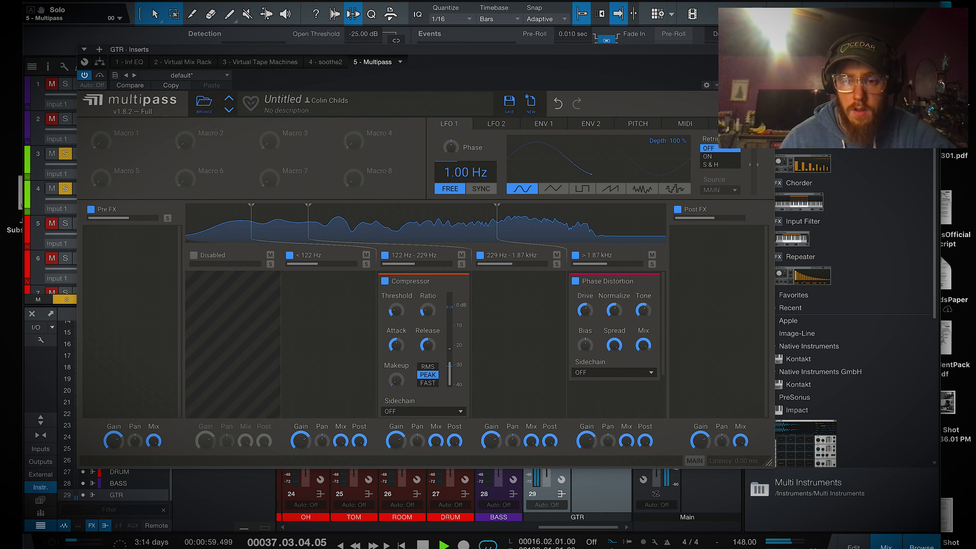
Step: Close the Multipass window and bypass the guitar bus inserts for a before-and-after comparison during playback
left_click(767, 49)
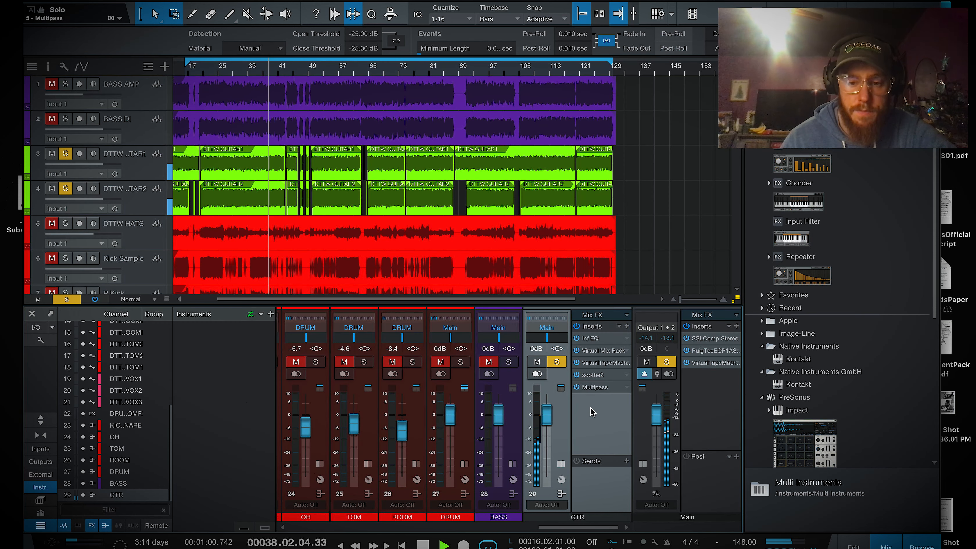
key("space")
left_click(95, 299)
key("space")
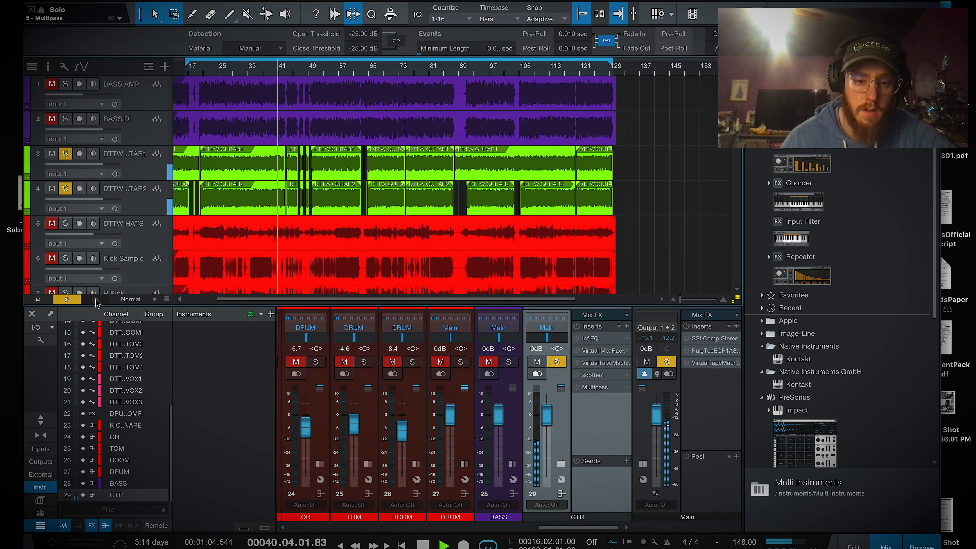
Step: Turn the inserts back on after the bypass comparison and collapse the guitar bus channel strip
left_click(95, 300)
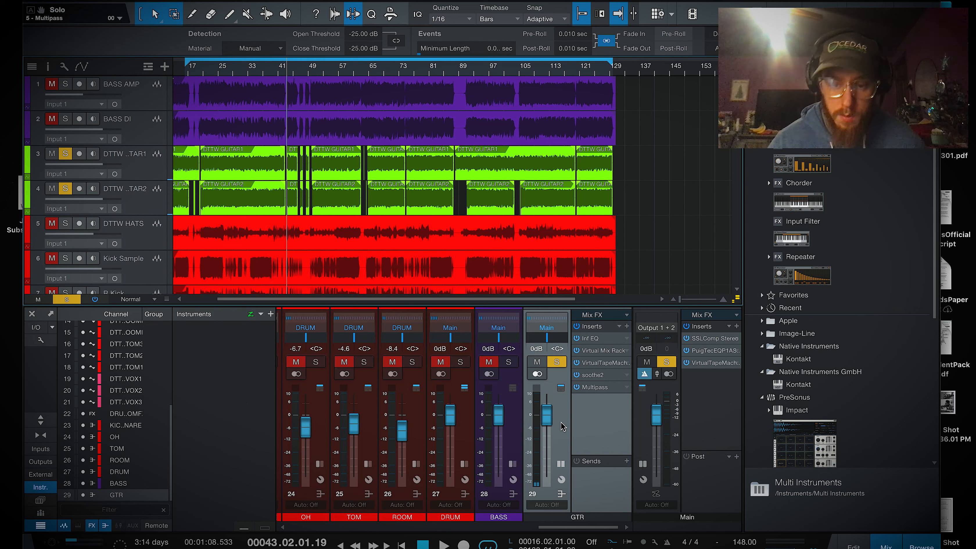
left_click(561, 464)
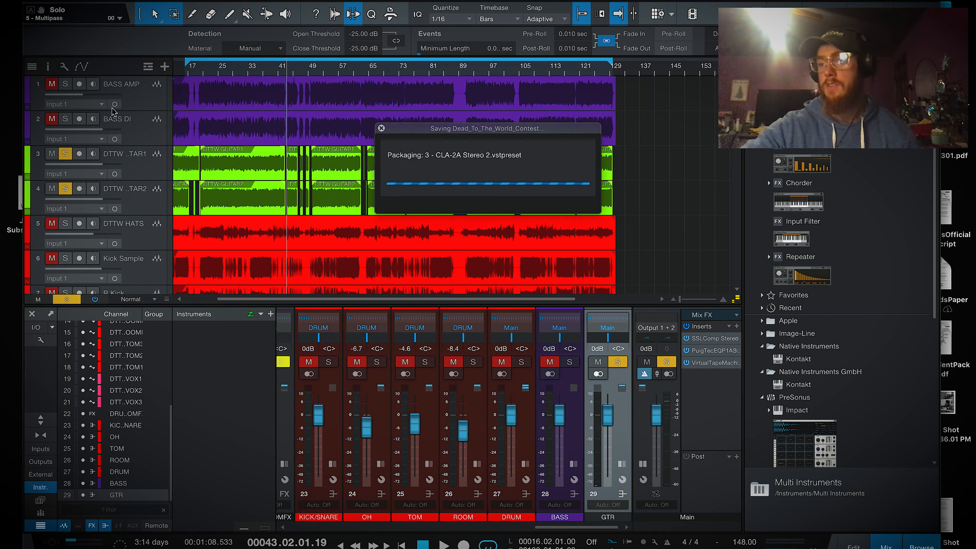
Step: Solo the drum bus alongside the guitars, switch the main output to mono, and play from bar 28
left_click(525, 363)
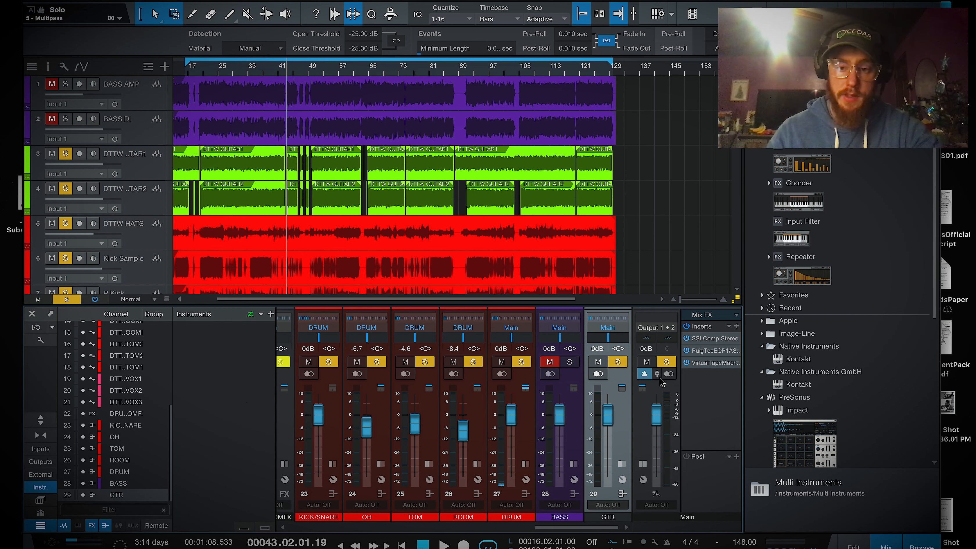
left_click(237, 68)
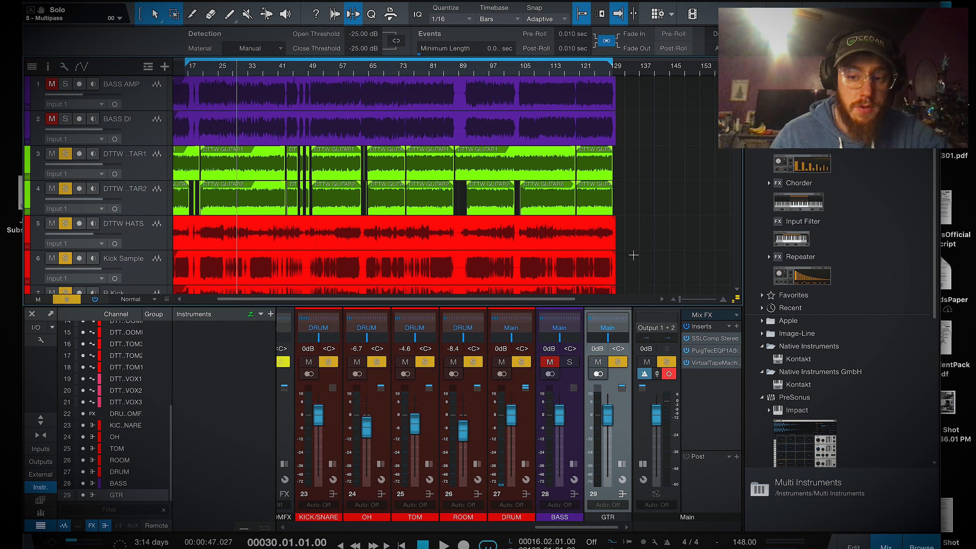
left_click(230, 69)
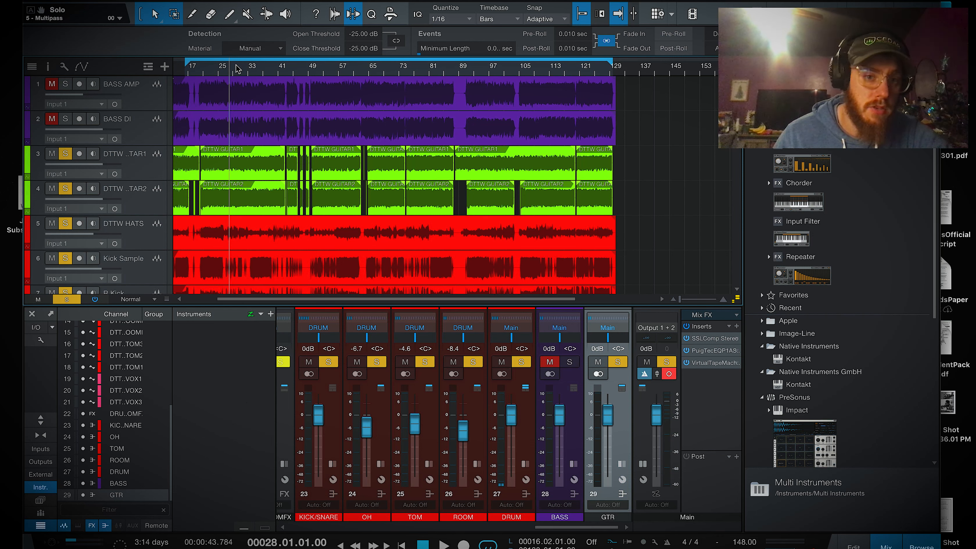
key("space")
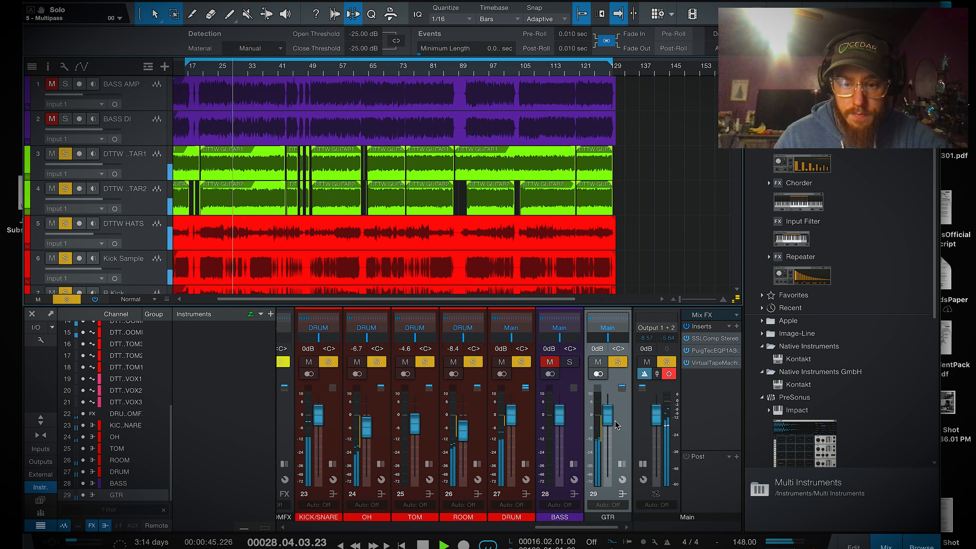
Step: Mute the guitar bus, bring in the soloed bass bus, and balance its fader by ear to -1.7 dB against the drums
left_click(597, 361)
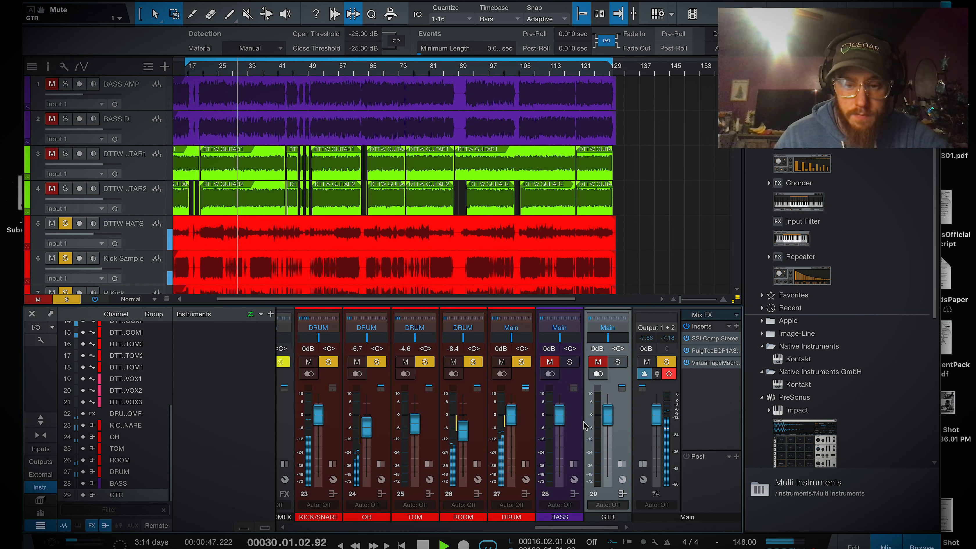
left_click_drag(559, 415, 556, 513)
left_click_drag(560, 473, 562, 425)
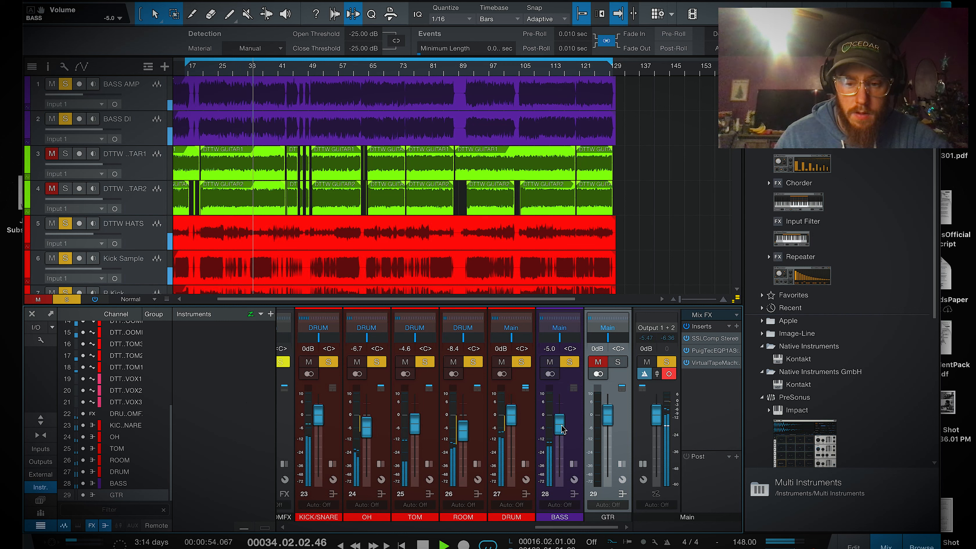
left_click(332, 70)
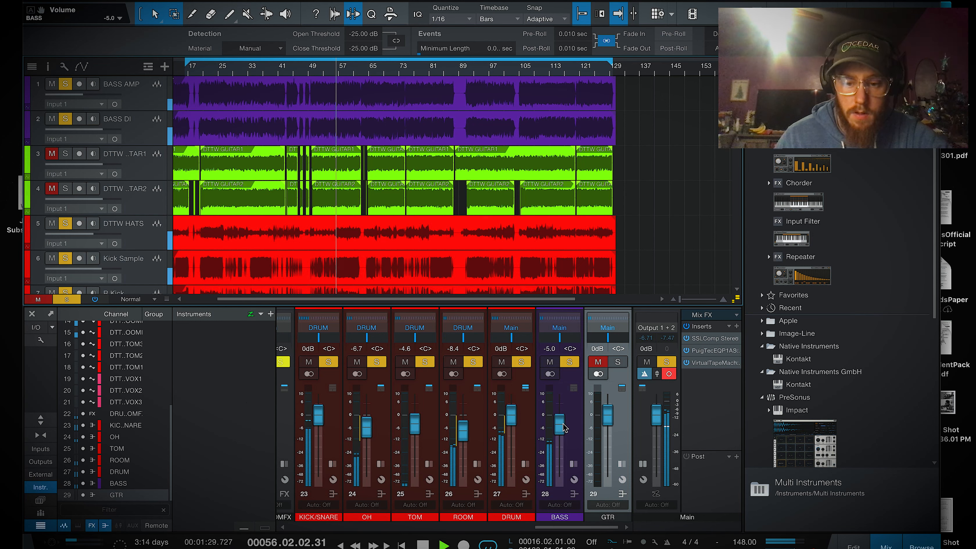
left_click_drag(561, 431, 564, 426)
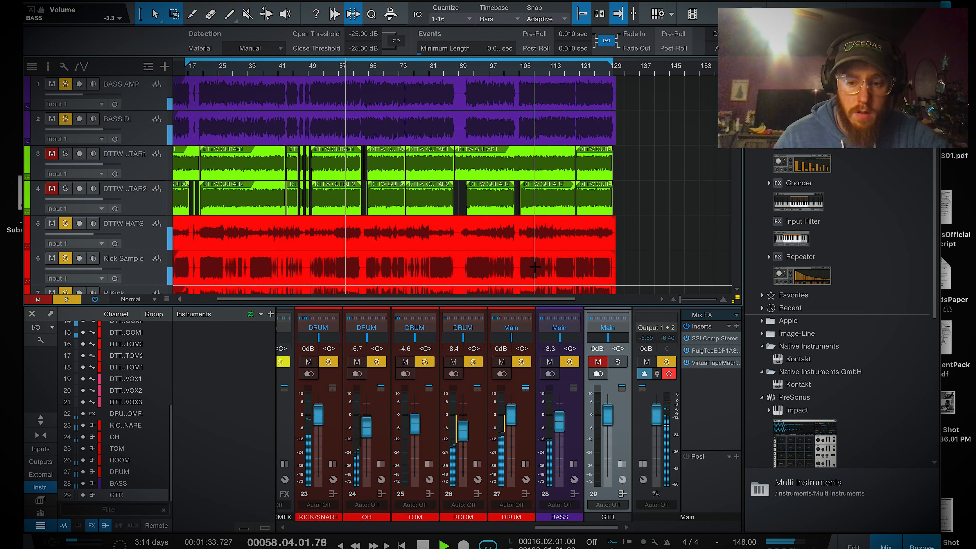
left_click_drag(559, 429, 558, 424)
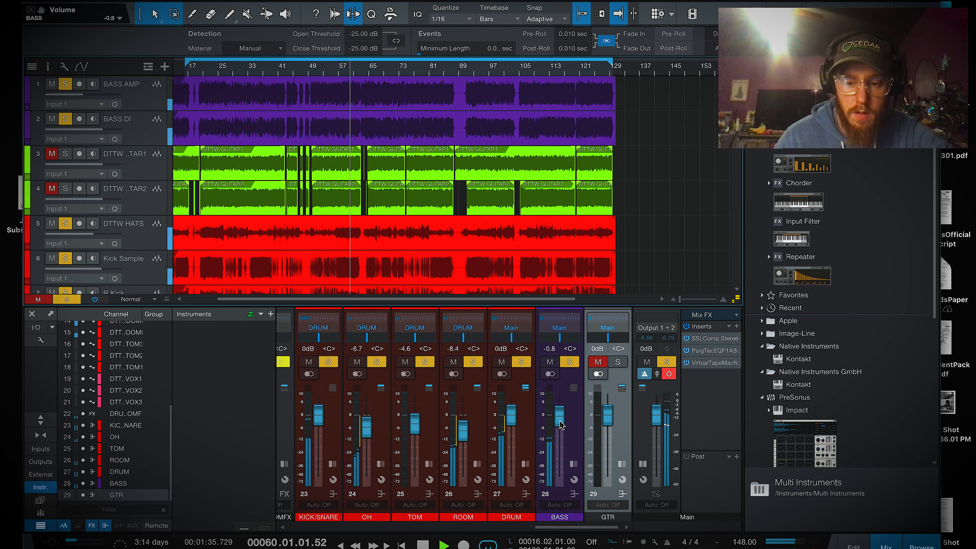
key("space")
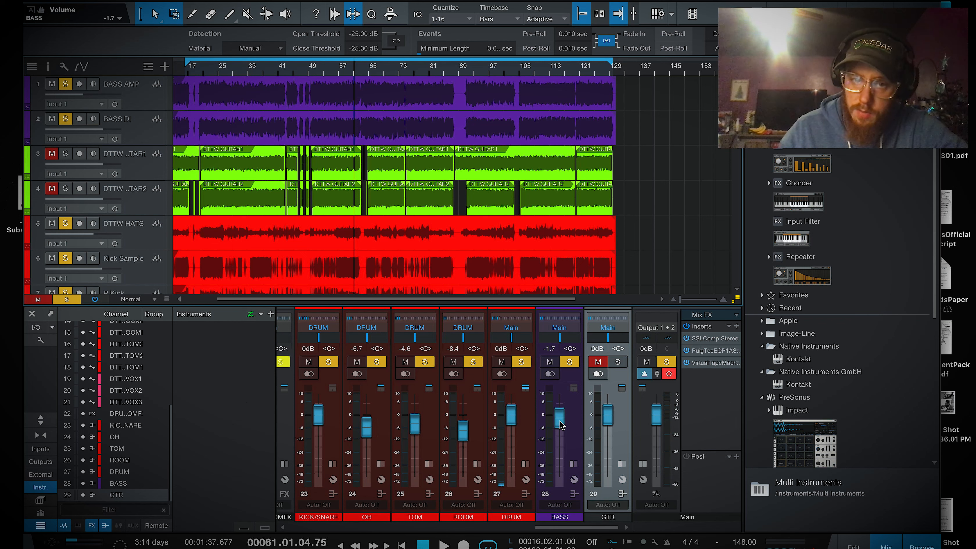
Step: Expand the bass bus channel and insert the PreSonus Compressor on it
left_click(569, 421)
left_click(627, 326)
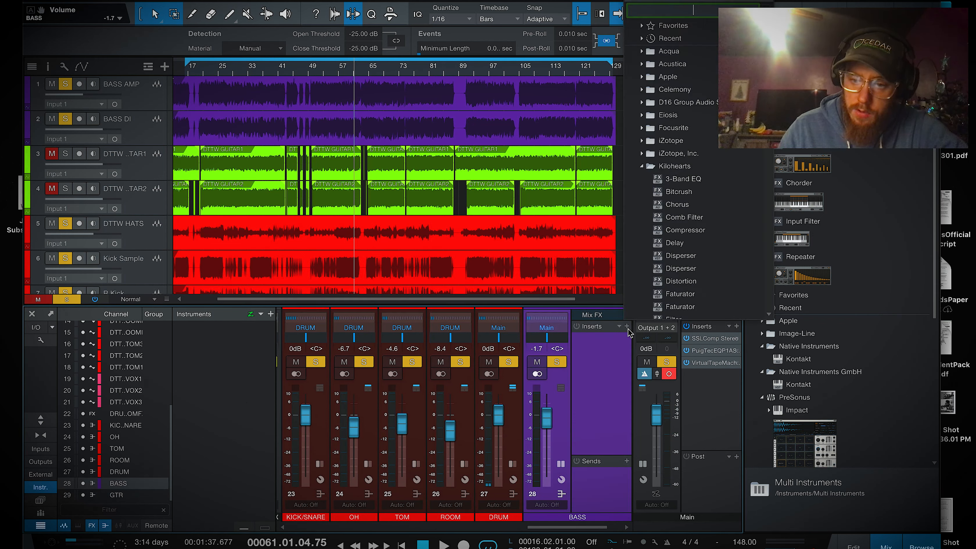
left_click(596, 411)
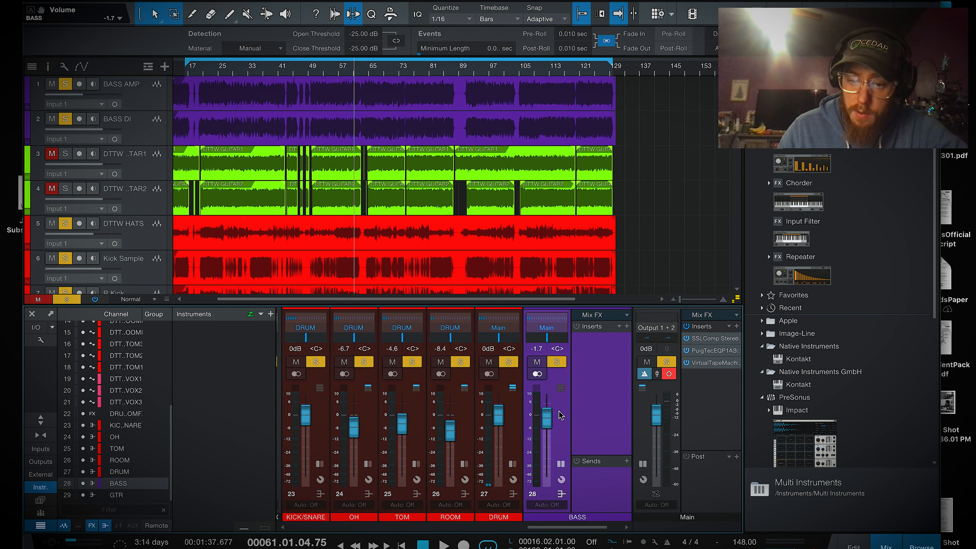
left_click(626, 326)
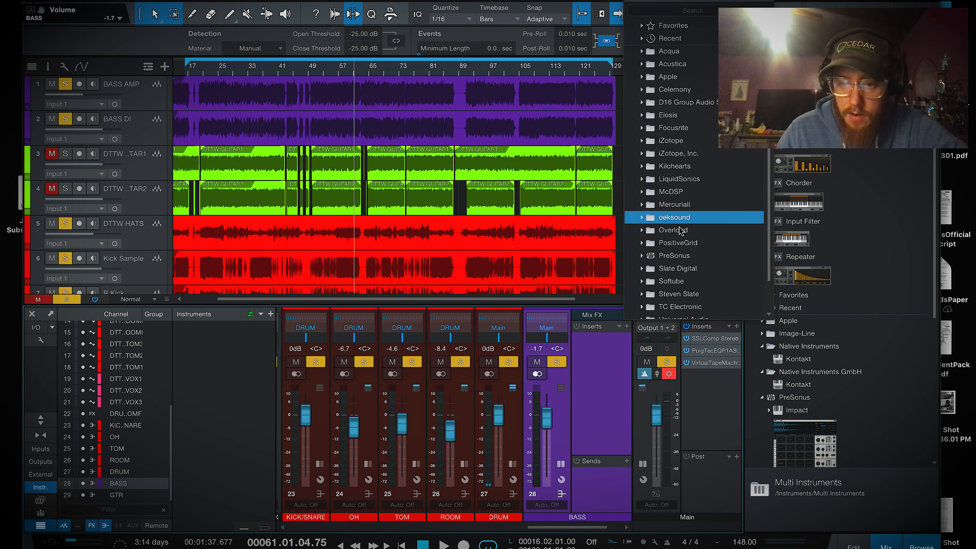
left_click(681, 260)
scroll(681, 261, "down", 3)
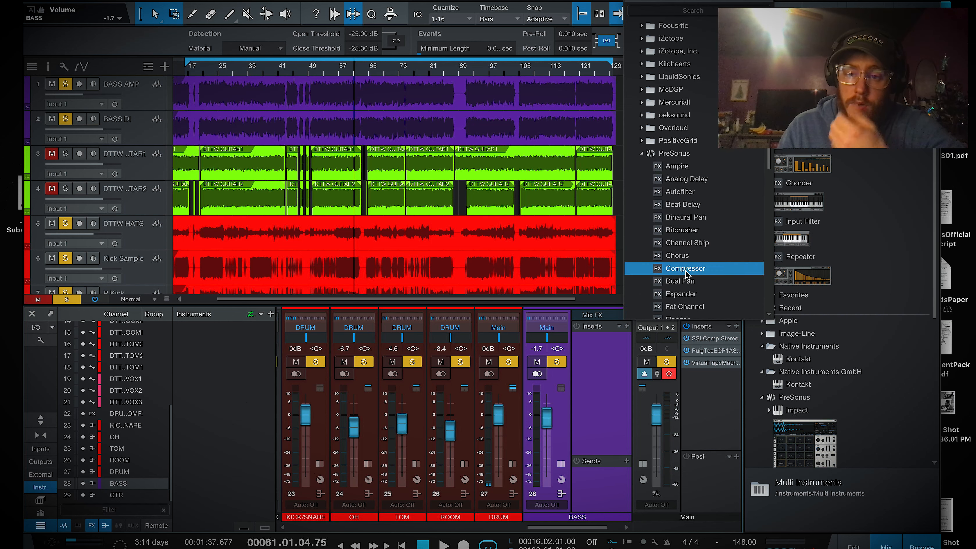
left_click(686, 269)
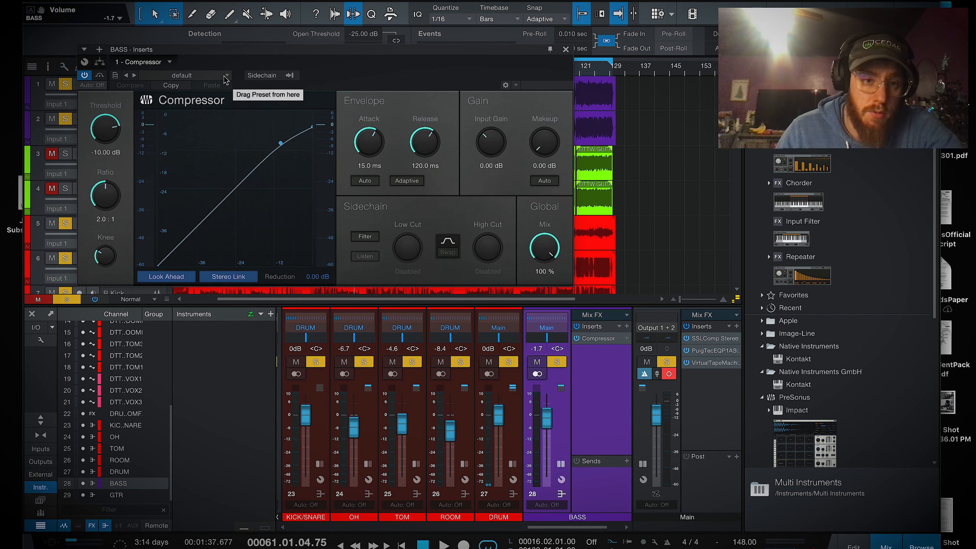
Step: Load the Bass - Punching guitar preset in the bass bus Compressor
left_click(226, 75)
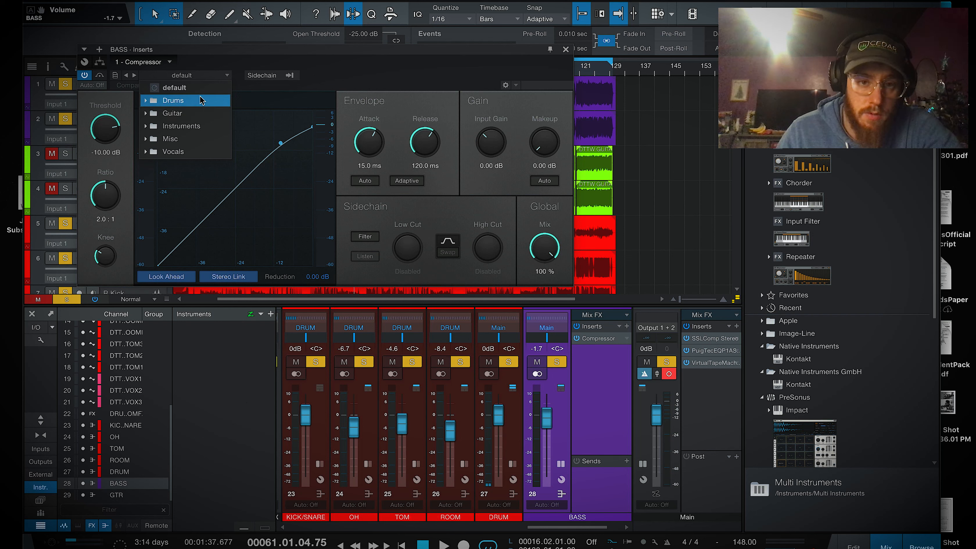
left_click(191, 114)
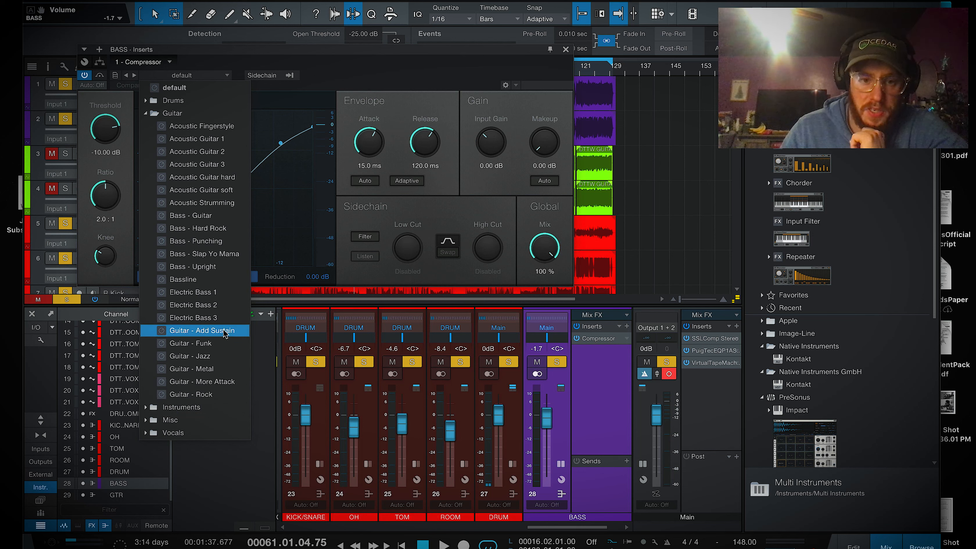
left_click(214, 241)
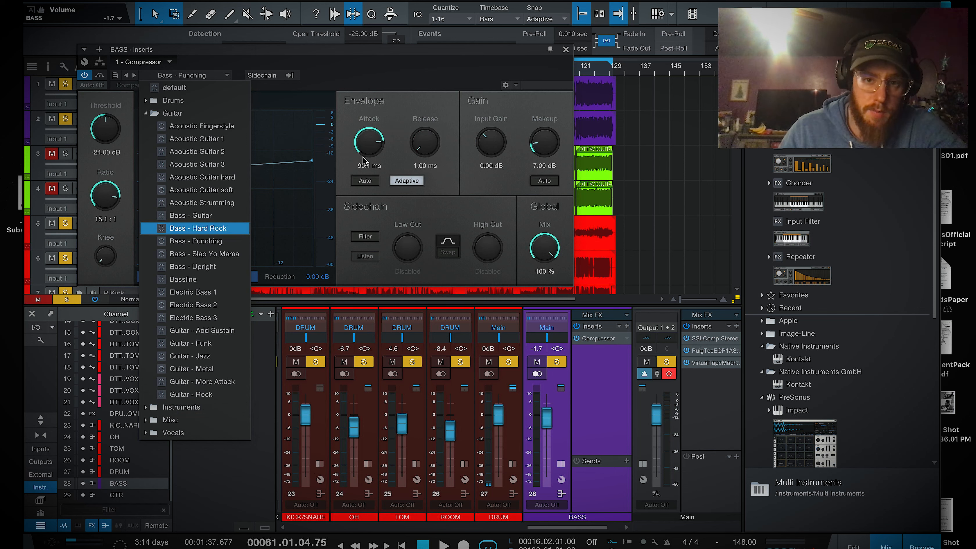
left_click(411, 52)
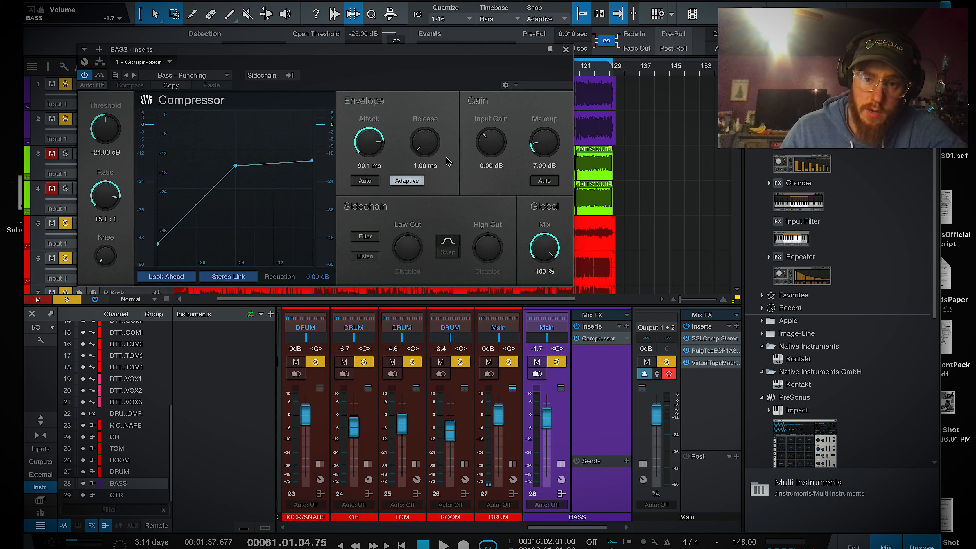
Step: Reset the bass Compressor's makeup gain to 0 dB and adjust its threshold by ear to -25.68 dB during playback
key("space")
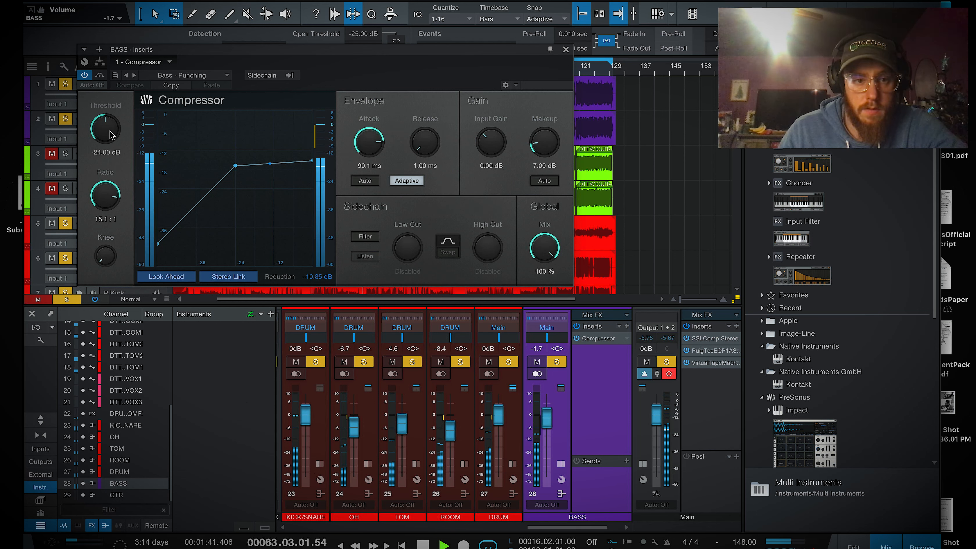
left_click_drag(111, 134, 113, 150)
key("space")
left_click(545, 143, "super")
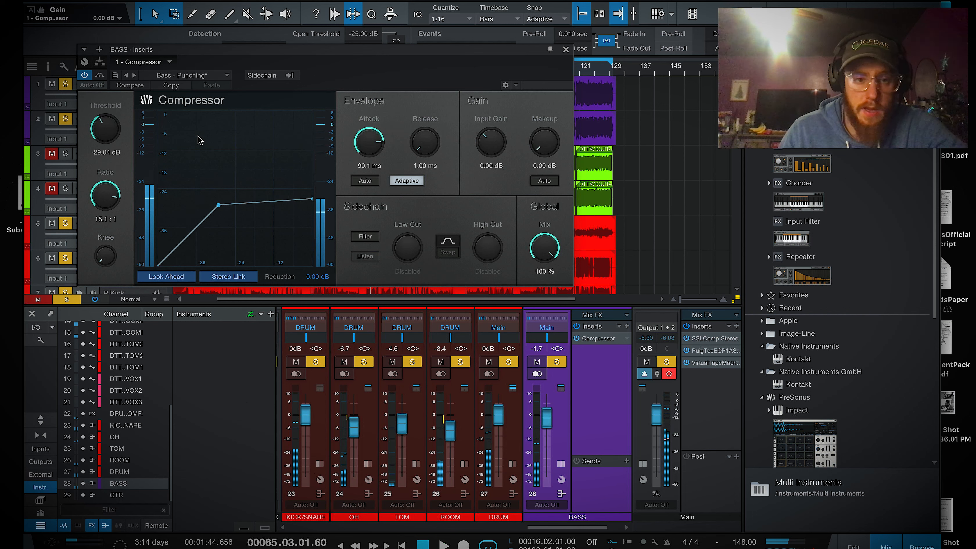
key("space")
mouse_move(112, 128)
left_mouse_down()
mouse_move(116, 98)
mouse_move(120, 137)
left_mouse_up()
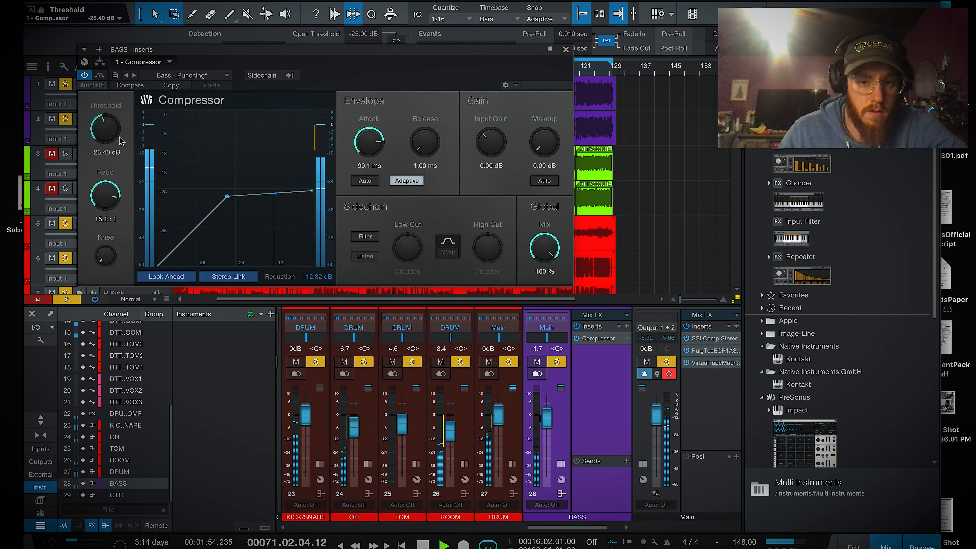
left_click_drag(111, 134, 111, 128)
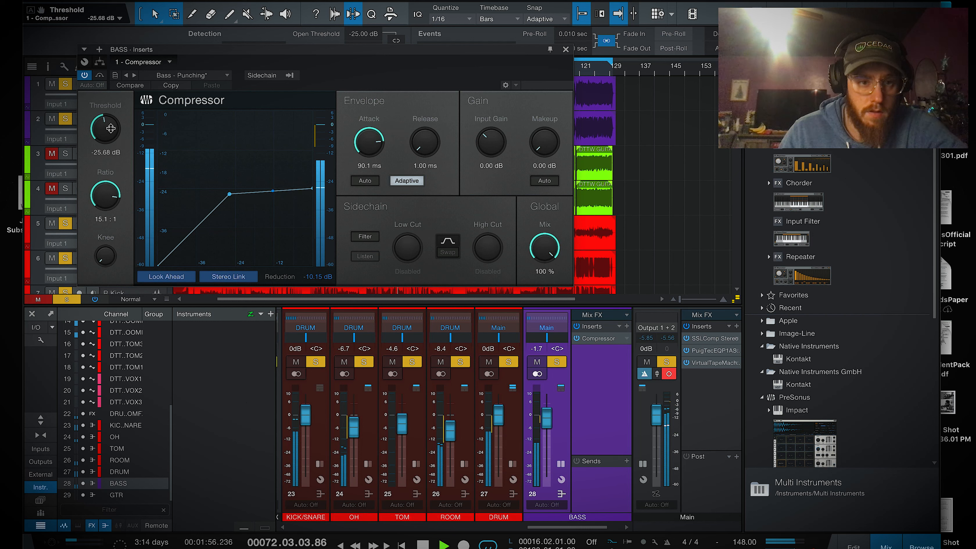
Step: Enable the external sidechain on the bass Compressor, close its window, and collapse the bass bus channel with playback stopped
left_click(261, 75)
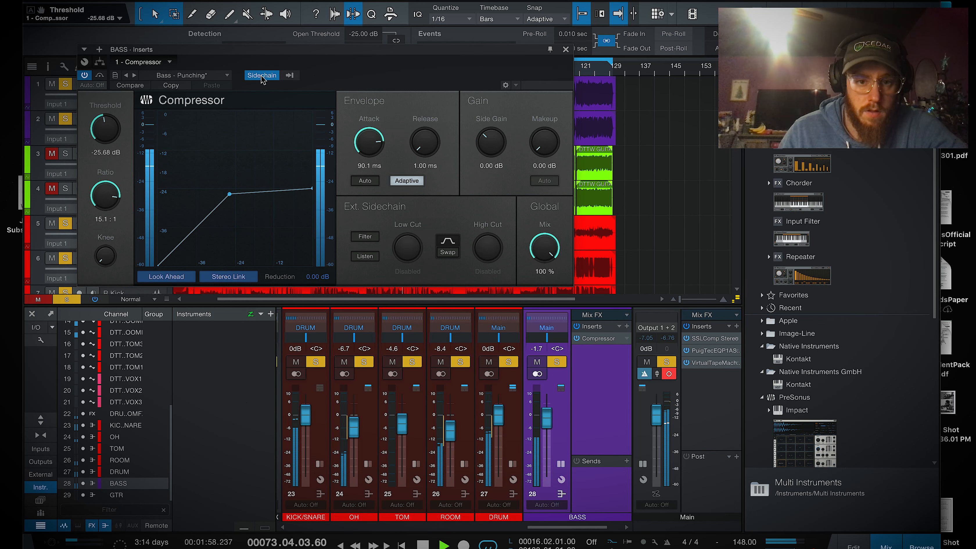
left_click(566, 49)
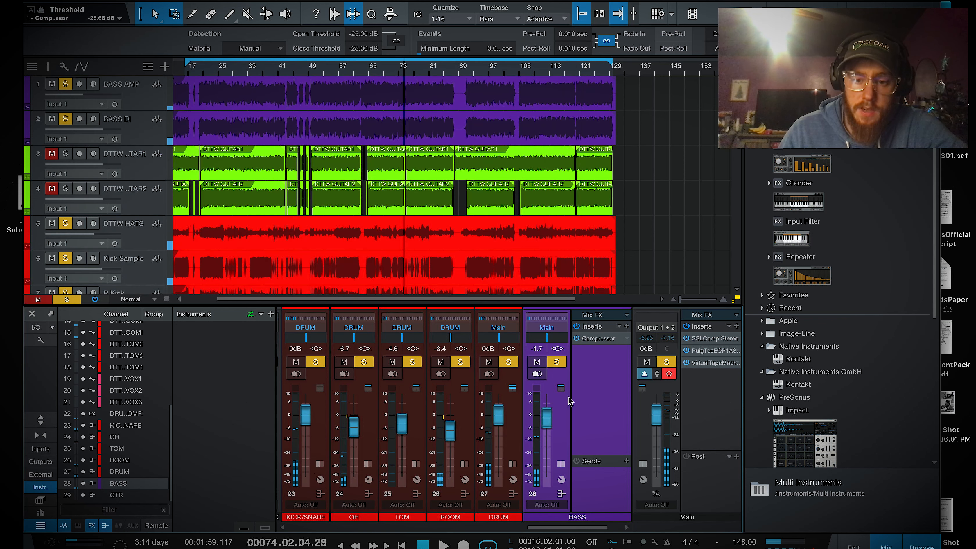
double_click(566, 407)
double_click(573, 417)
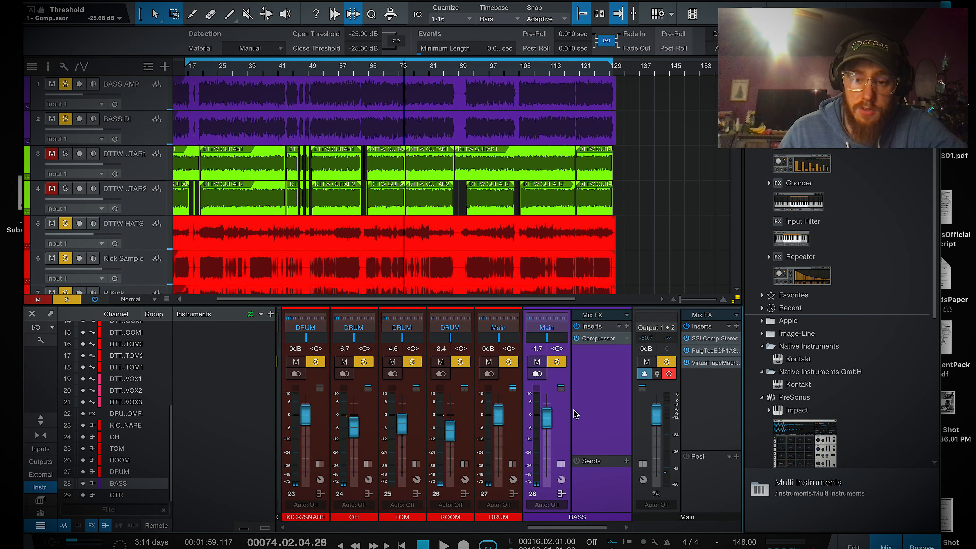
double_click(559, 430)
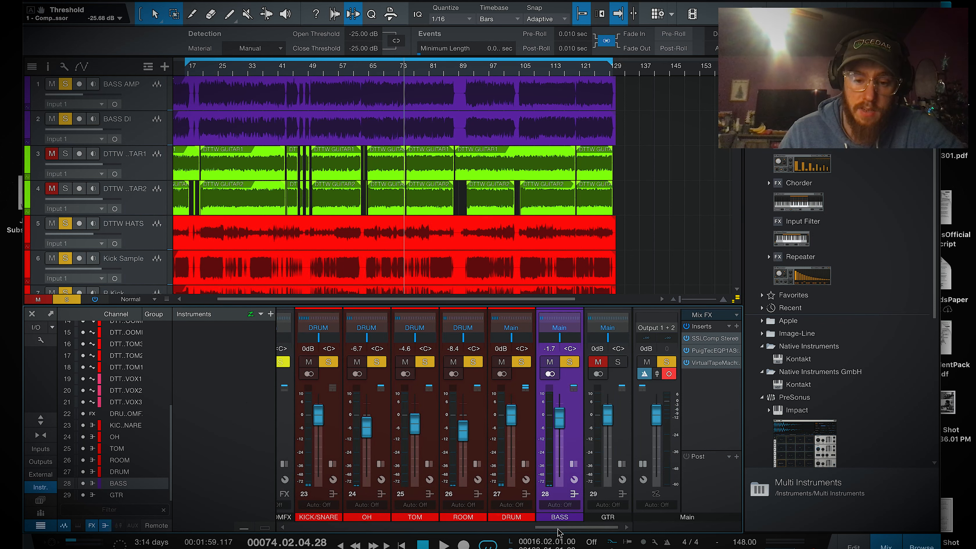
Step: Add a send from the Kick Sample channel to the sidechain of the bass bus Compressor
left_click_drag(558, 528, 411, 528)
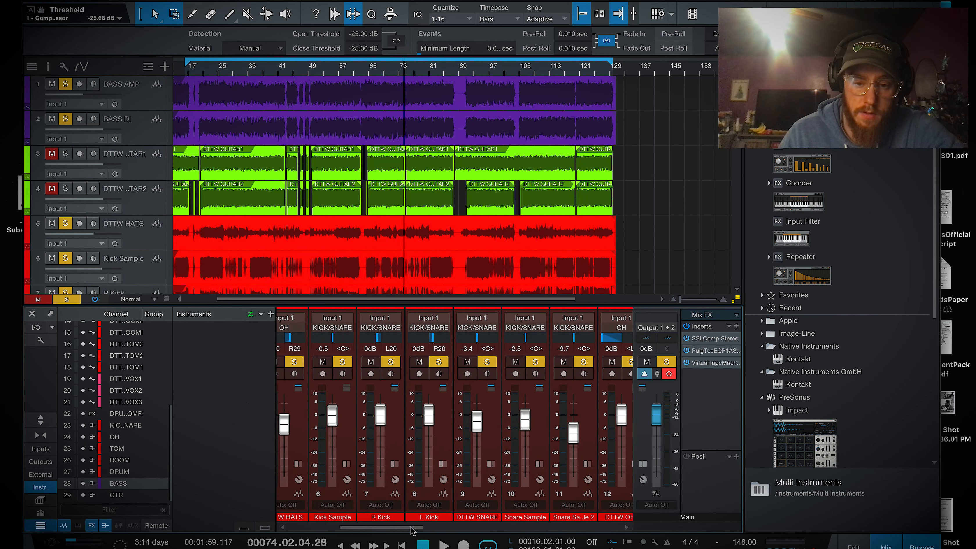
double_click(350, 438)
left_click(414, 442)
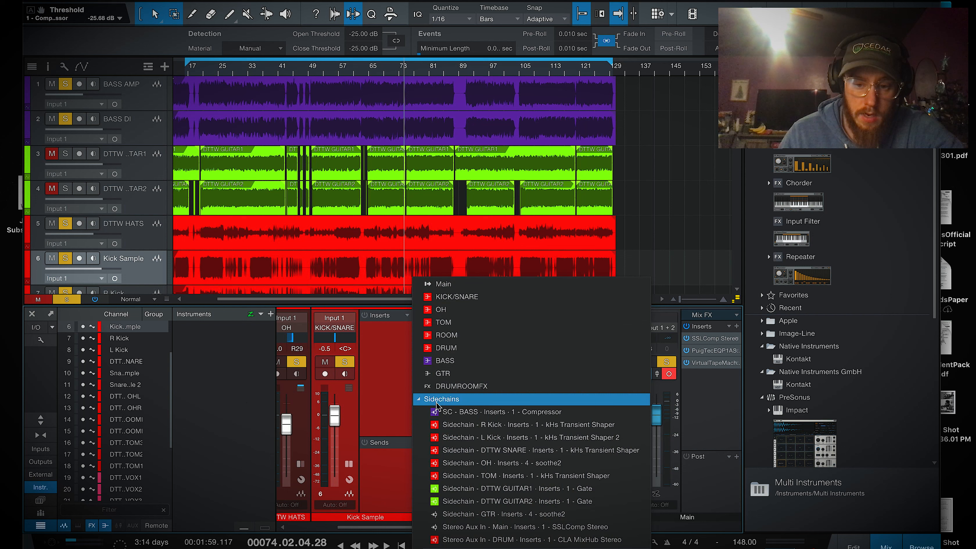
left_click(465, 412)
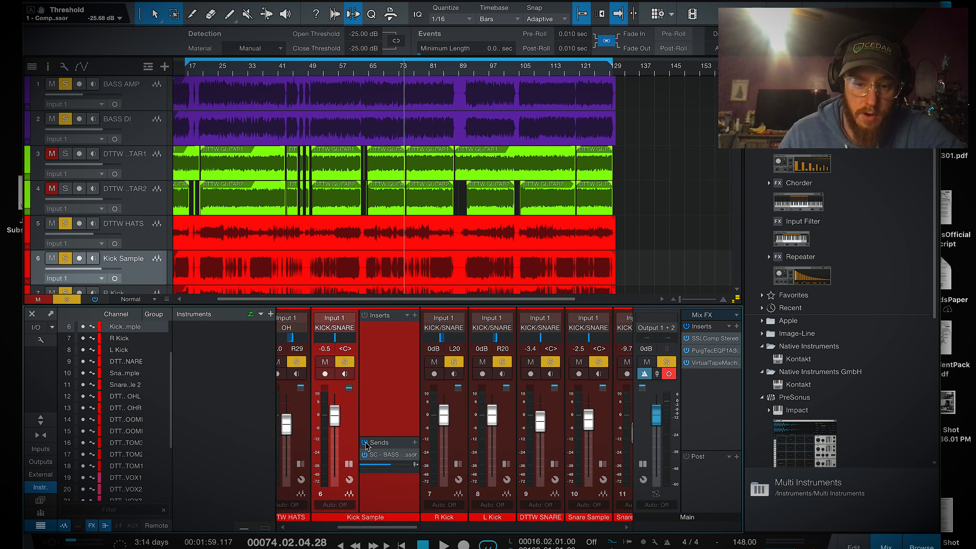
Step: Return the main output to stereo, play from bar 25, and raise the Kick Sample's sidechain send level to +10.0 dB
left_click(209, 66)
left_click(669, 375)
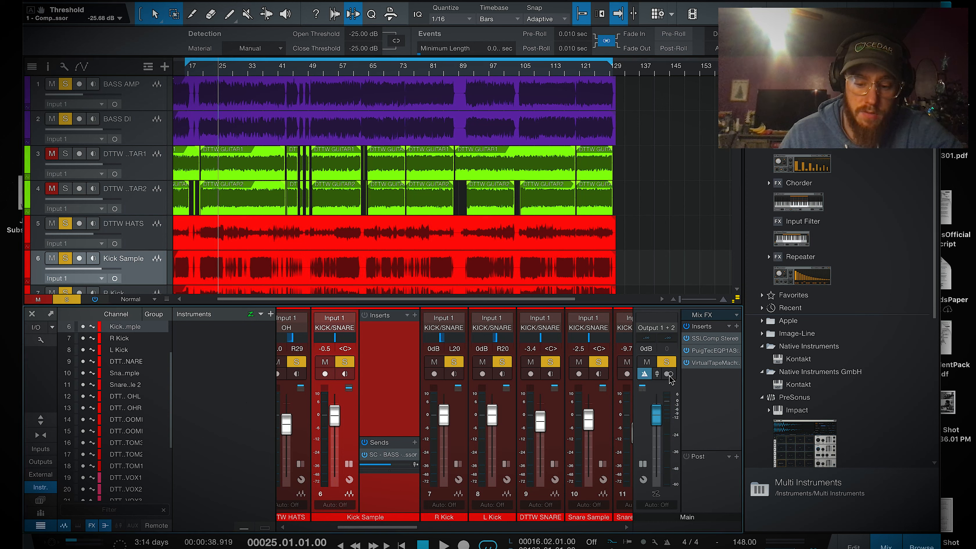
key("space")
left_click_drag(394, 466, 402, 467)
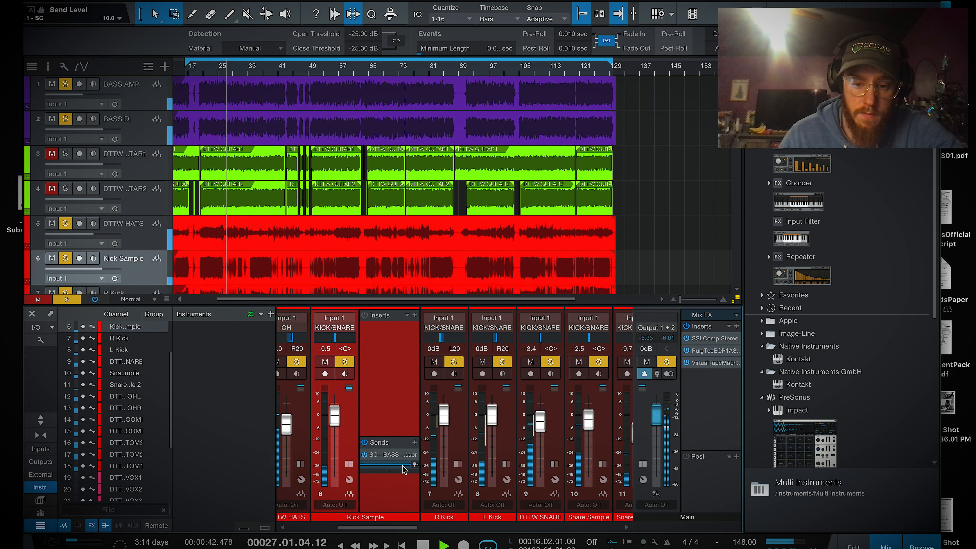
mouse_move(404, 465)
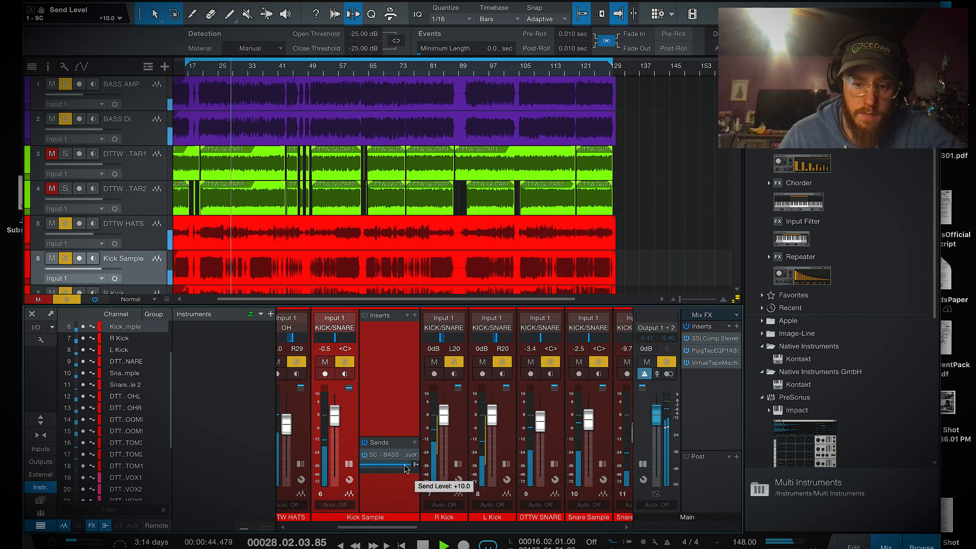
Step: Lower the Kick Sample's sidechain send level to -4.6 dB during playback and restart playback from around bar 21
left_click_drag(405, 465, 391, 469)
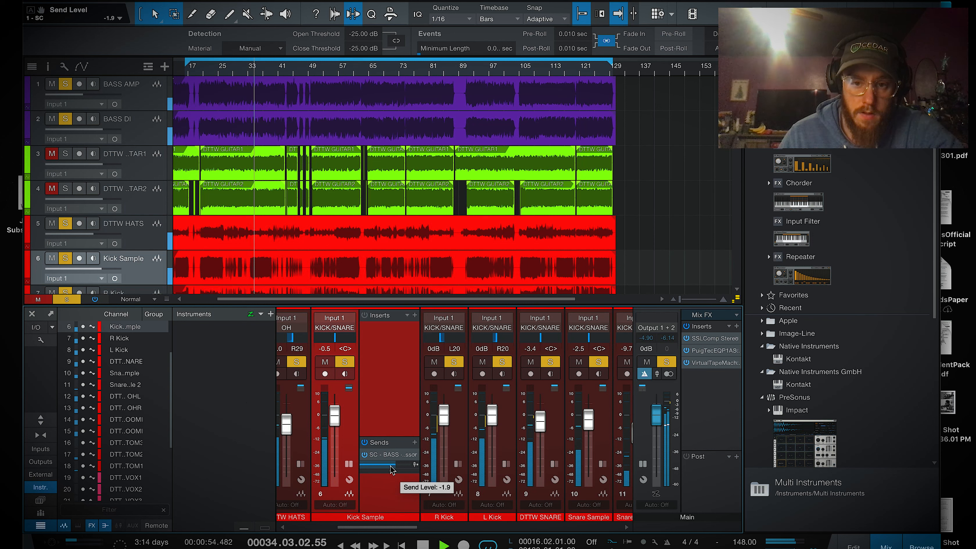
left_click(328, 73)
left_click_drag(398, 464, 395, 464)
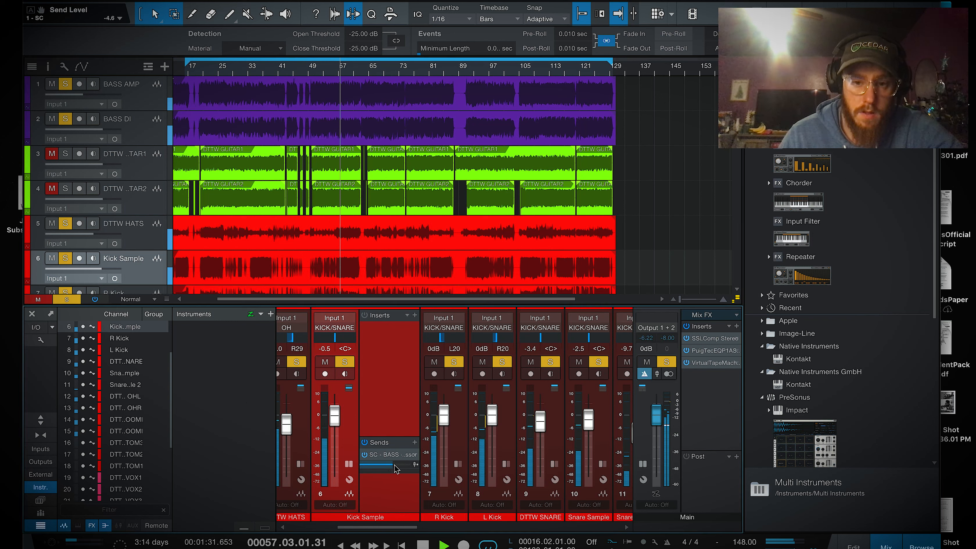
key("space")
left_click(210, 72)
key("space")
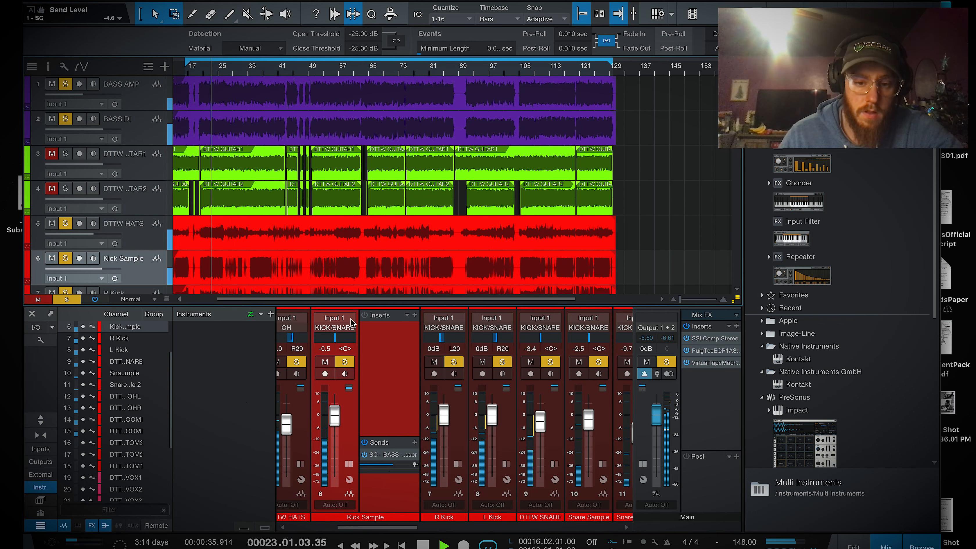
Step: Save the song, and collapse the Kick Sample channel after raising its sidechain send level to -1.6 dB
left_click(92, 0)
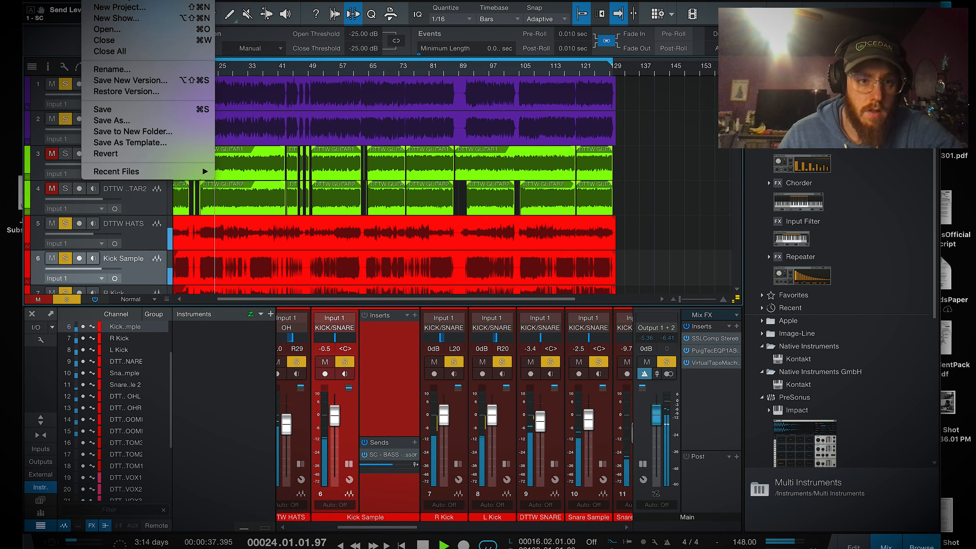
left_click(126, 110)
mouse_move(400, 467)
left_mouse_down()
mouse_move(363, 468)
mouse_move(397, 471)
left_mouse_up()
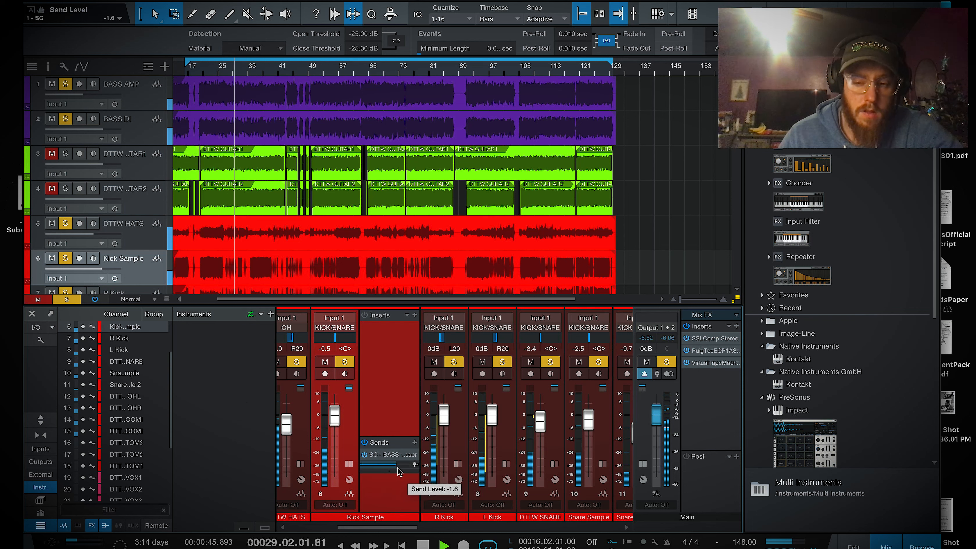
double_click(355, 429)
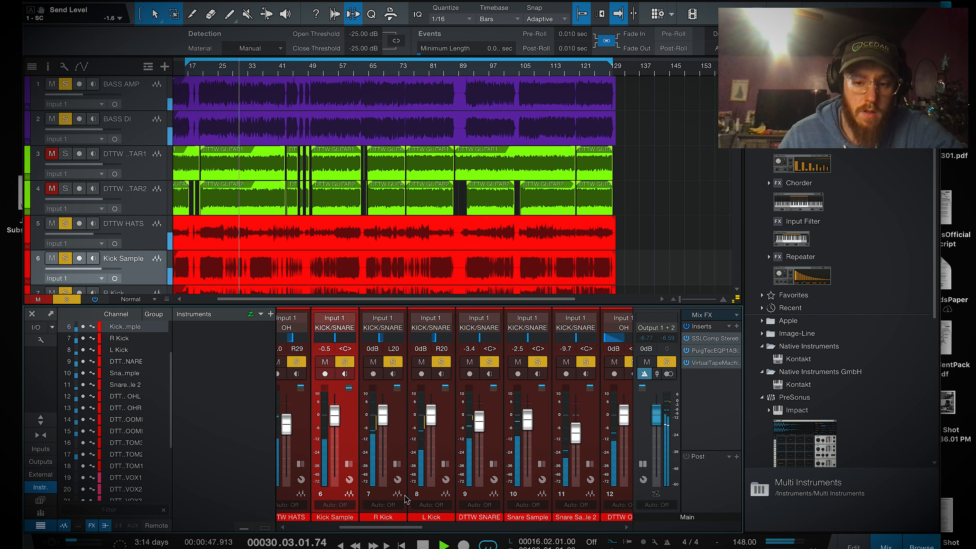
Step: Switch the main output to mono and raise the BASS bus volume to 0 dB with its channel expanded
left_click_drag(417, 527, 635, 521)
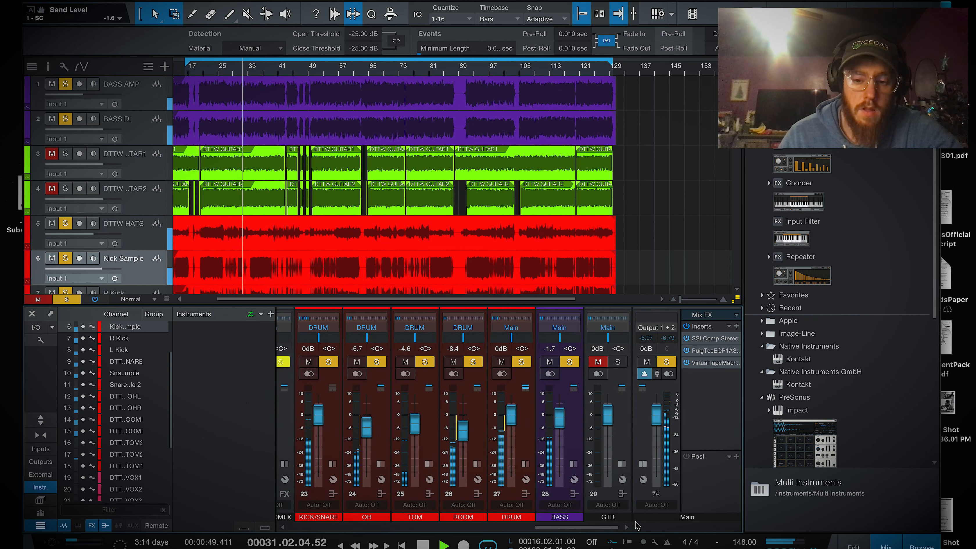
double_click(571, 432)
left_click(670, 375)
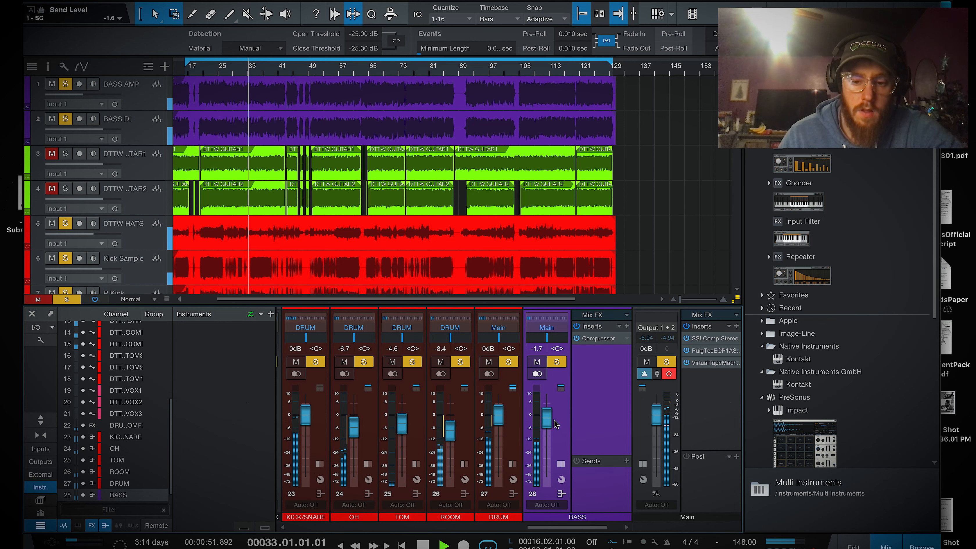
left_click_drag(547, 425, 547, 422)
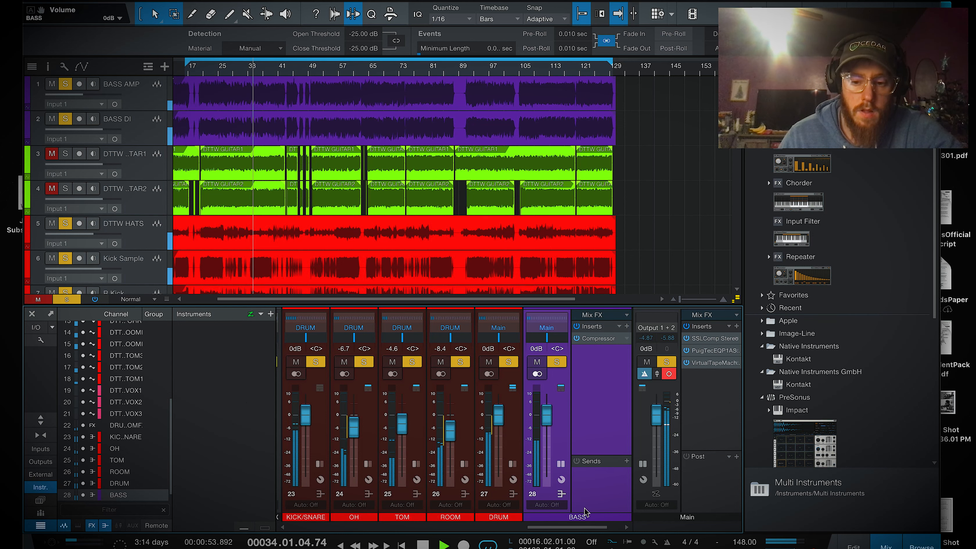
Step: Raise the BASS AMP channel's volume to -7.9 dB during playback
left_click_drag(576, 526, 331, 526)
left_click(300, 430)
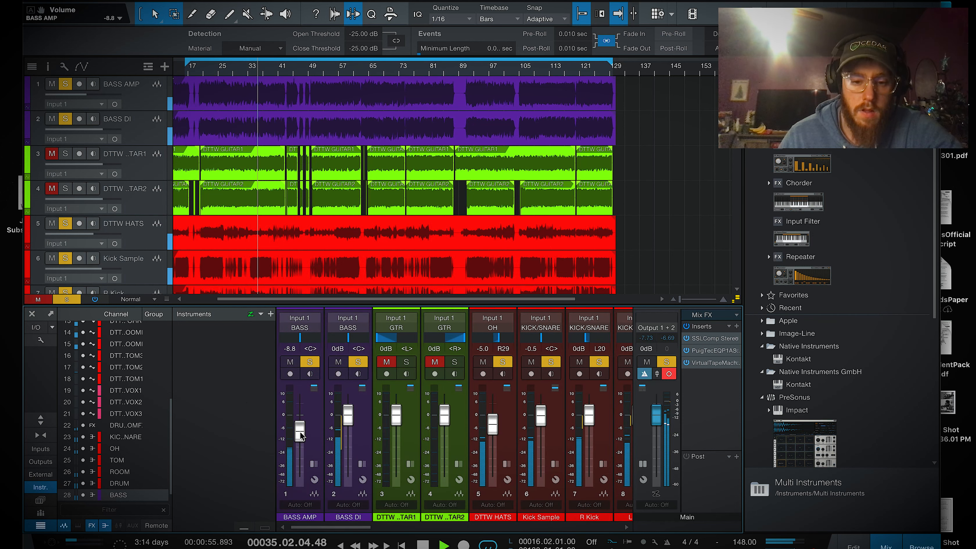
left_click_drag(300, 436, 300, 435)
Step: Lower the BASS bus Compressor's threshold to -30.72 dB, close its window and collapse the bus channel
left_click_drag(365, 527, 675, 532)
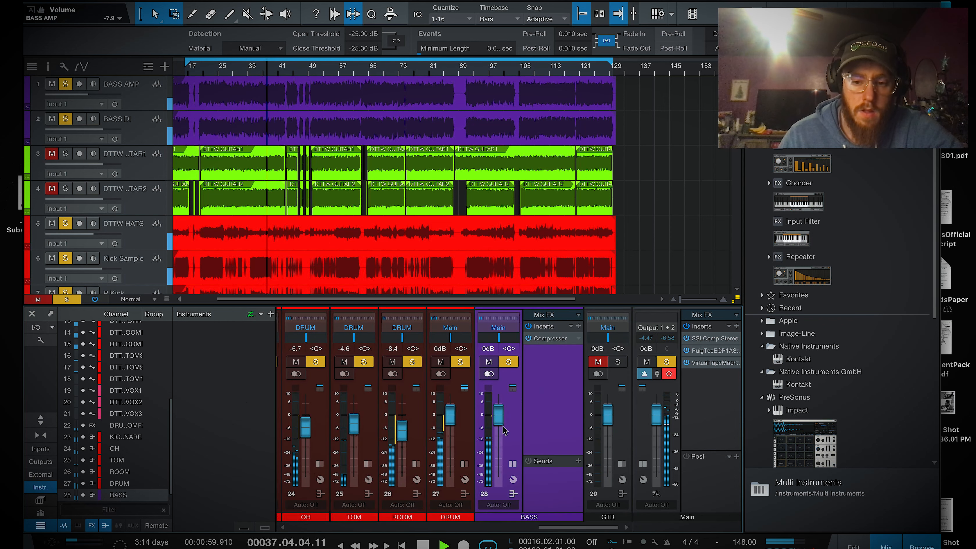
left_click(552, 339)
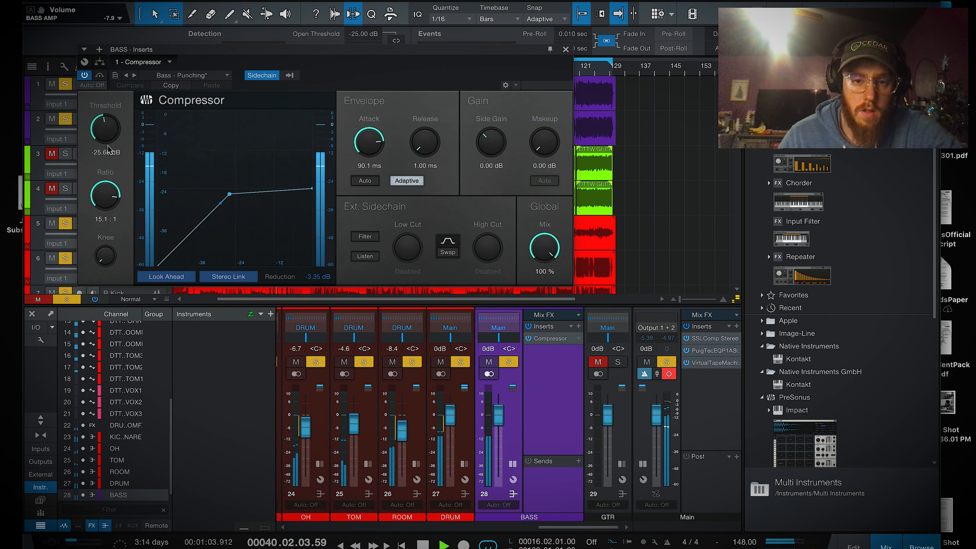
left_click_drag(107, 135, 108, 148)
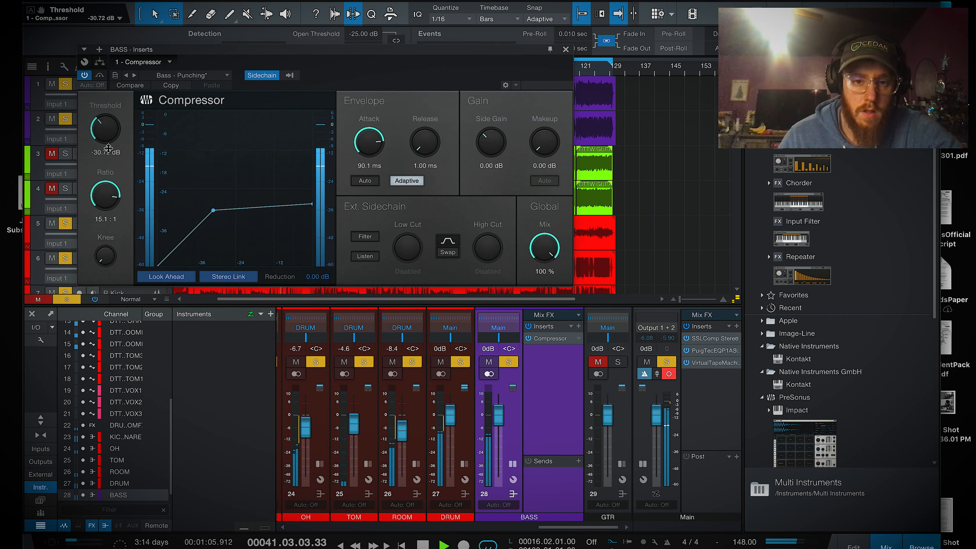
left_click(565, 50)
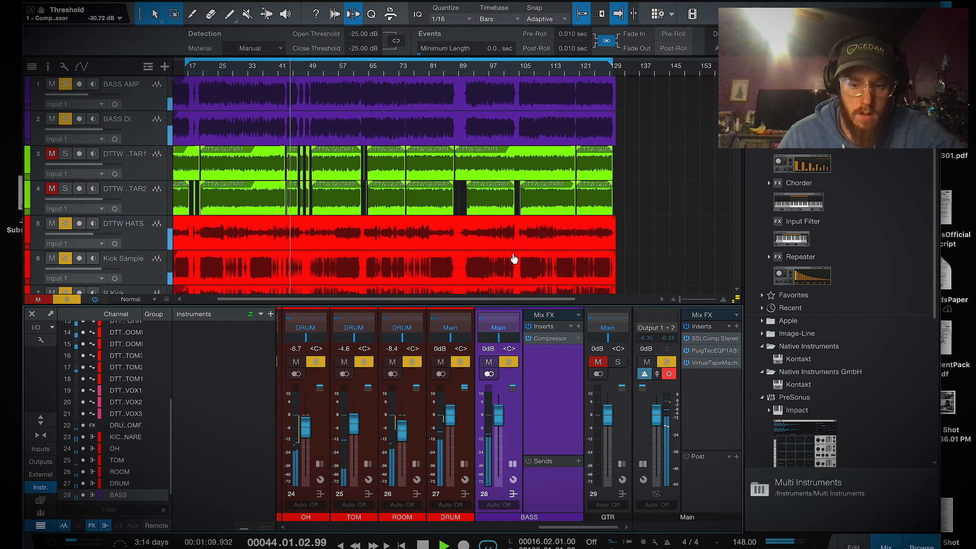
left_click(559, 515)
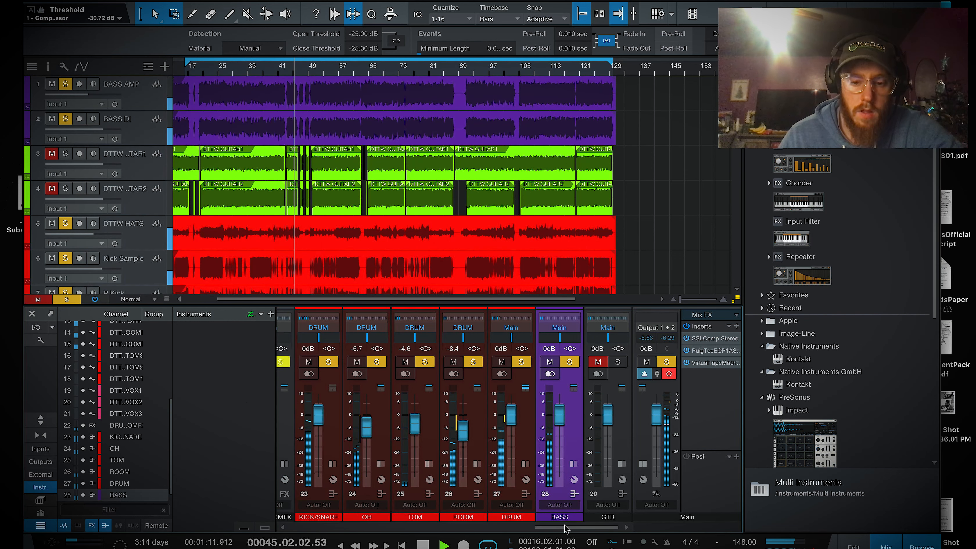
Step: Try the Kick Sample's sidechain send at +10.0 dB, settle it at +2.6 dB and collapse the channel
left_click_drag(565, 527, 342, 511)
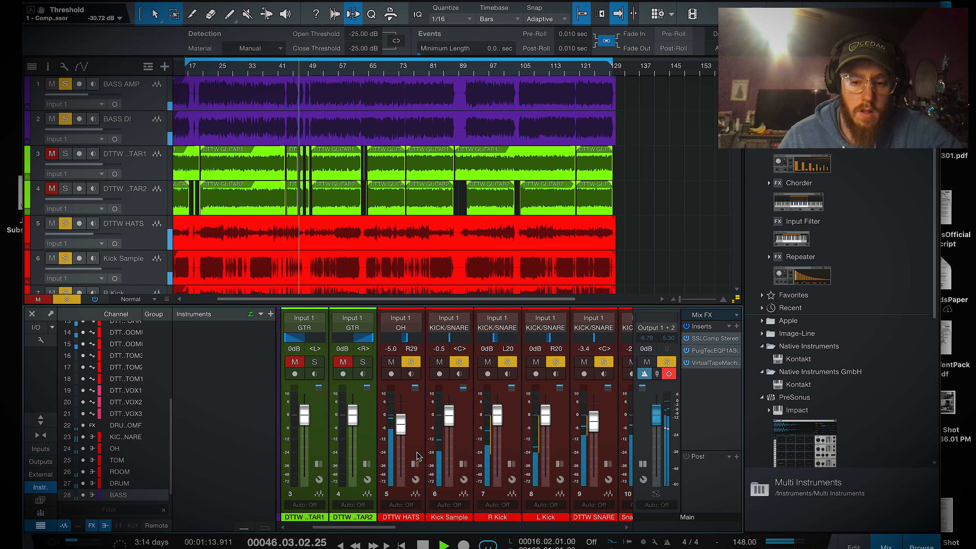
left_click(449, 517)
left_click_drag(505, 469, 523, 469)
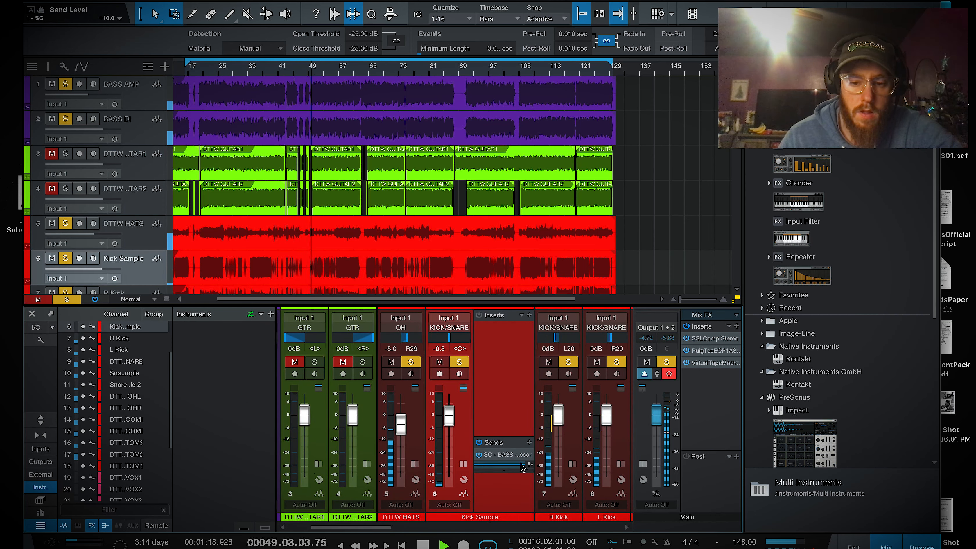
mouse_move(524, 469)
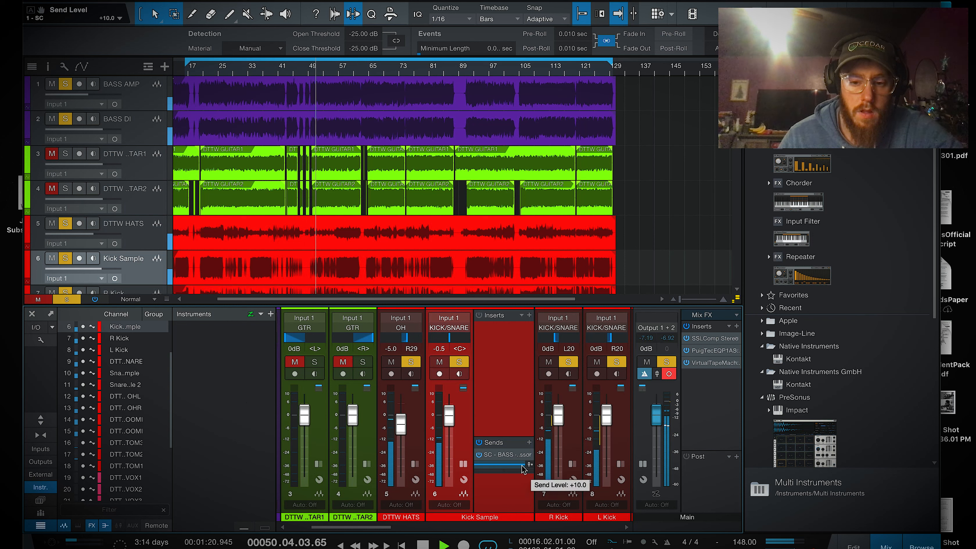
left_click_drag(522, 466, 513, 467)
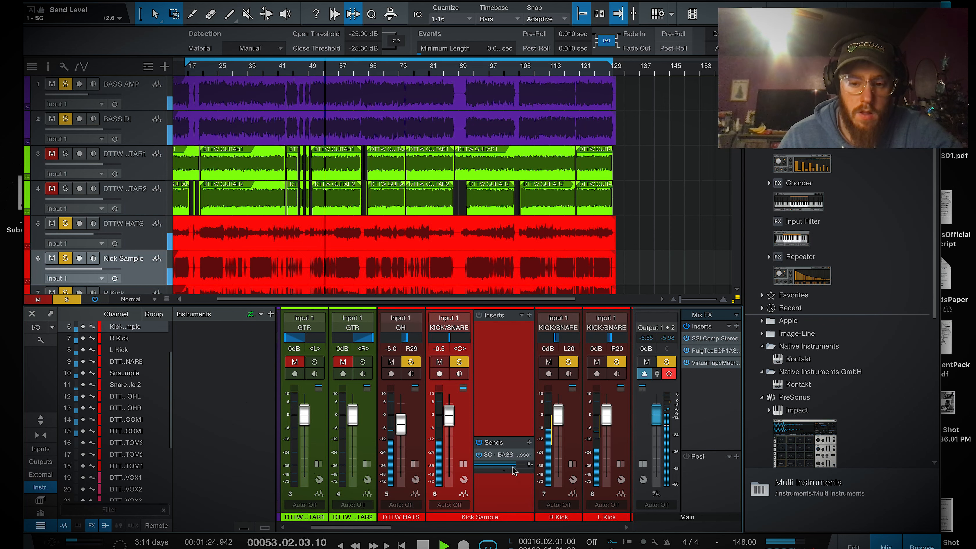
double_click(465, 447)
Step: Unmute the GTR bus and audition it in the mix with its volume at 0 dB
left_click_drag(390, 527, 631, 530)
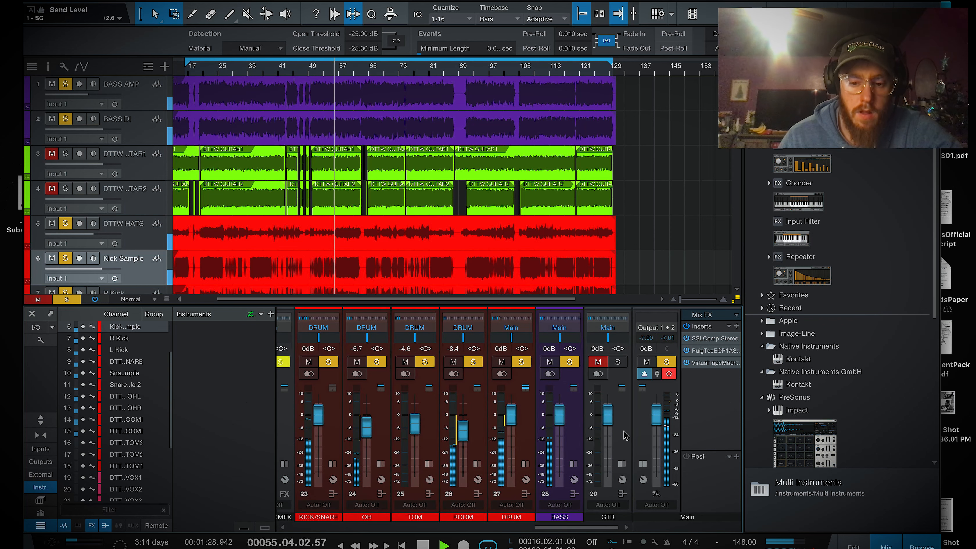
key("space")
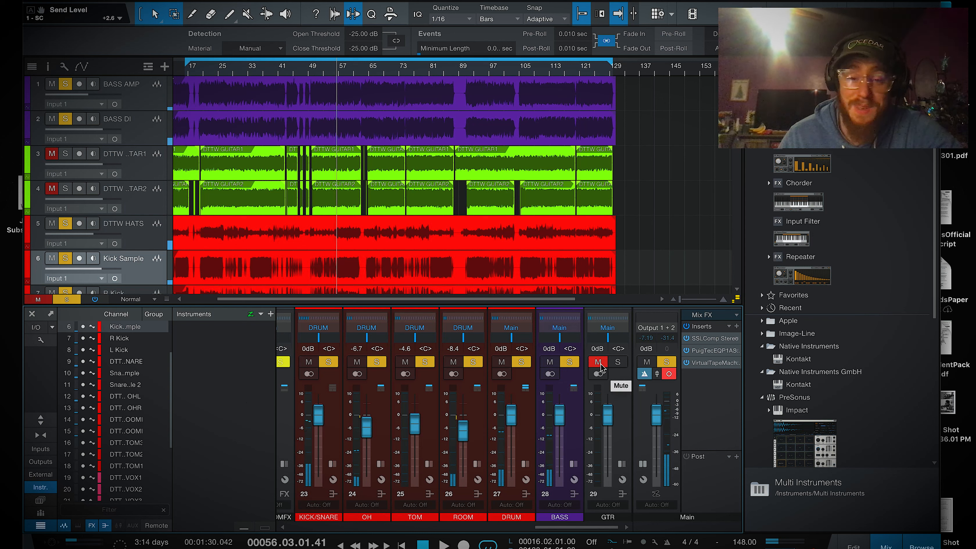
left_click(598, 362)
key("space")
mouse_move(611, 422)
left_mouse_down()
mouse_move(612, 471)
mouse_move(608, 419)
left_mouse_up()
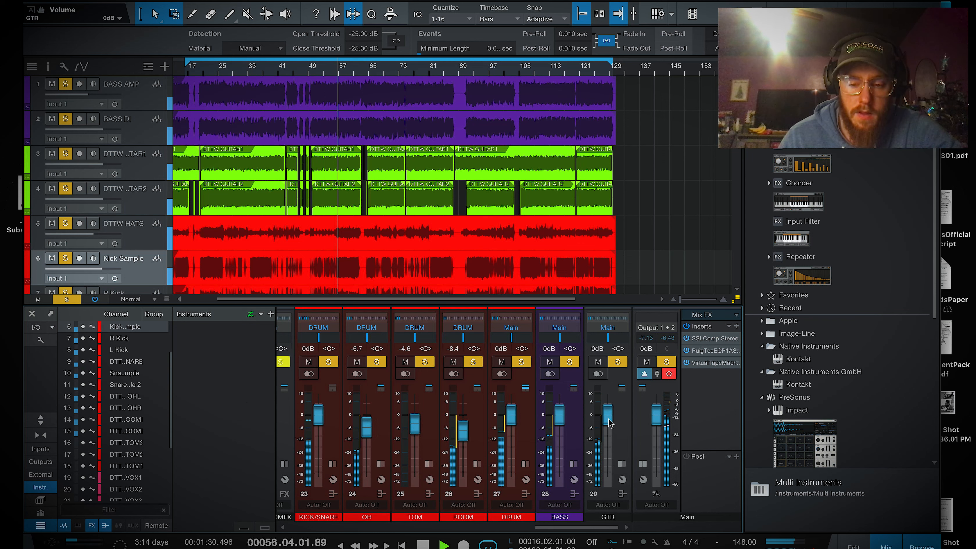
key("space")
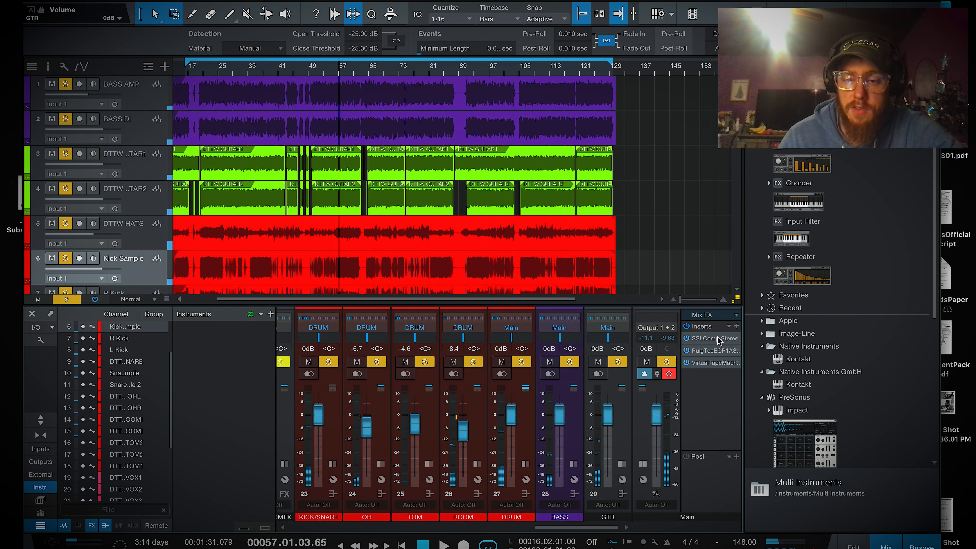
Step: Check the main output's SSL compressor during playback, and set Virtual Tape Machines to +1.00 dB input gain and FG456 tape
left_click(714, 338)
key("space")
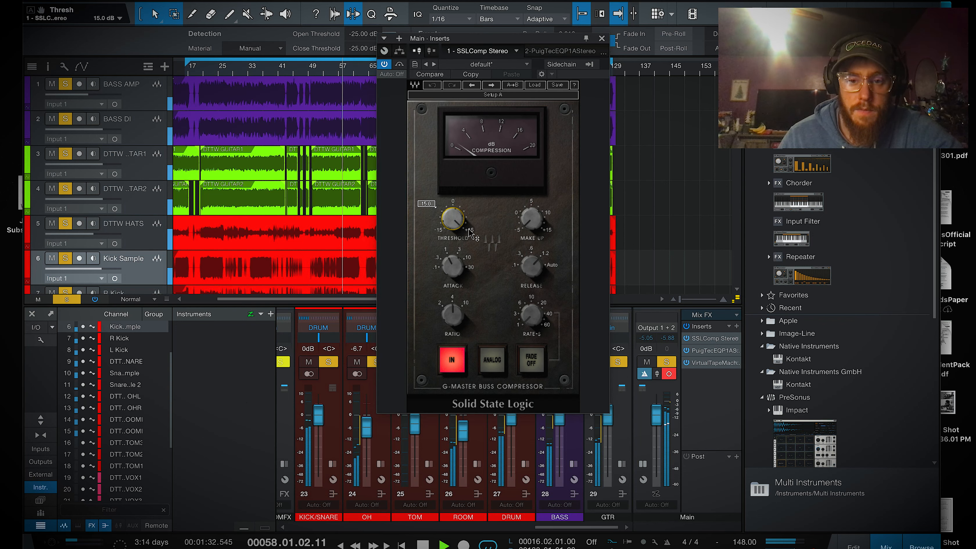
left_click(714, 362)
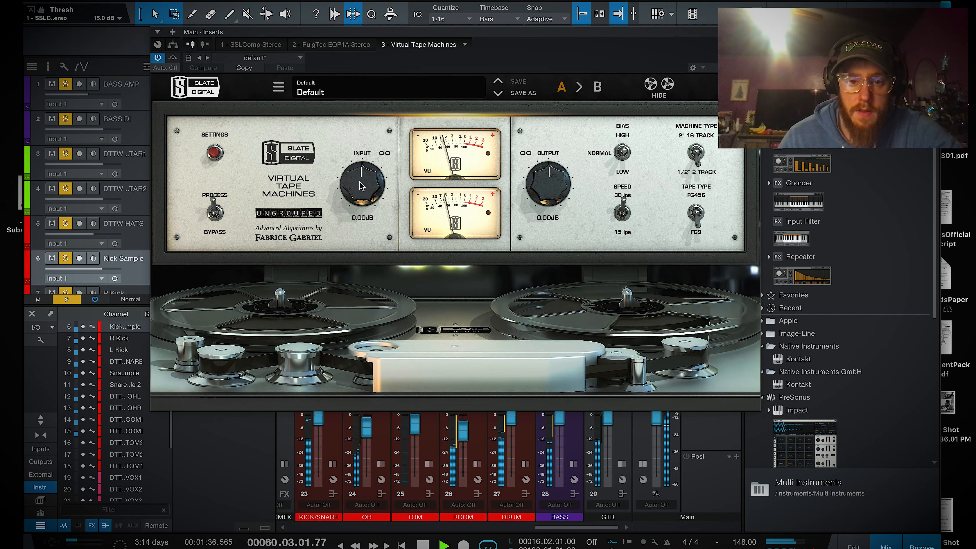
left_click_drag(359, 185, 360, 177)
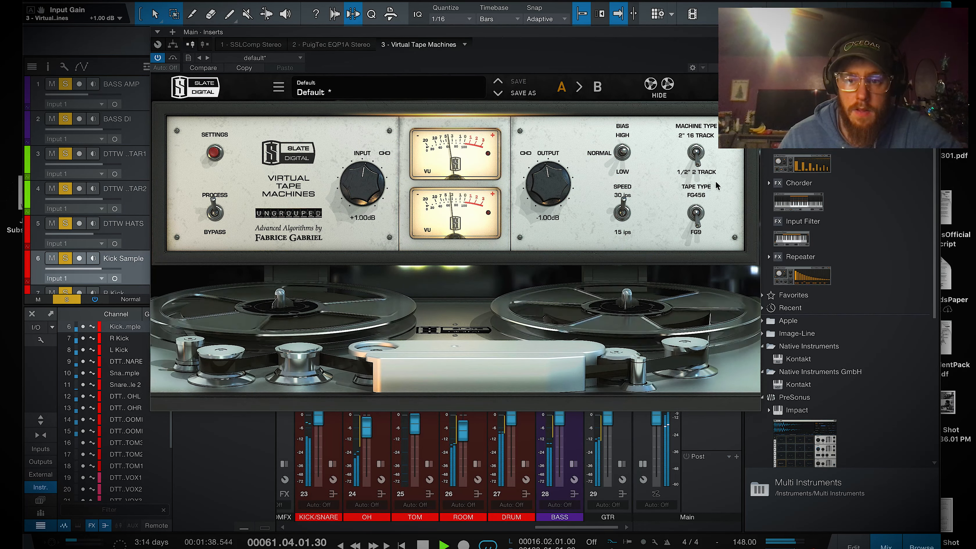
left_click(696, 213)
left_click(754, 32)
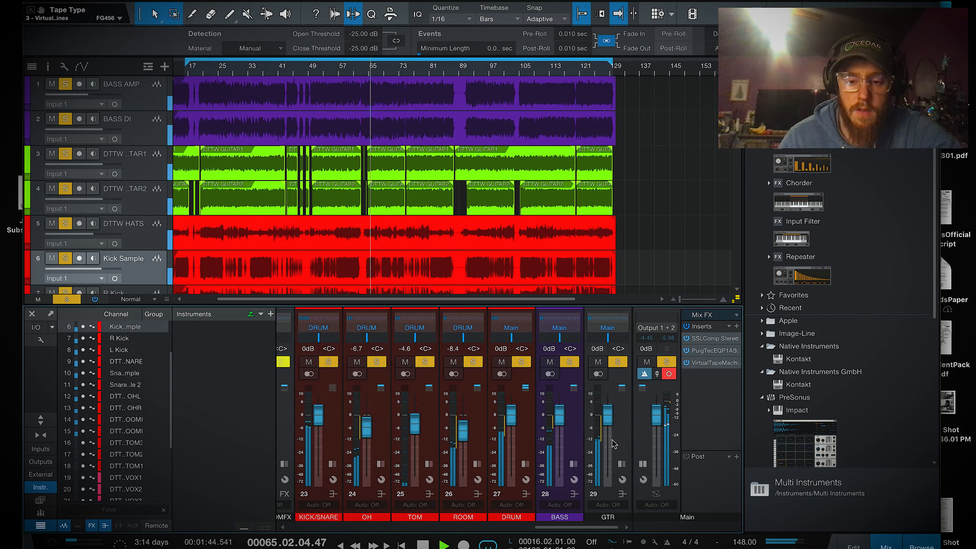
Step: Colour the GTR bus lime green and raise its volume to +6.2 dB during playback
left_click(614, 517)
left_click(615, 517)
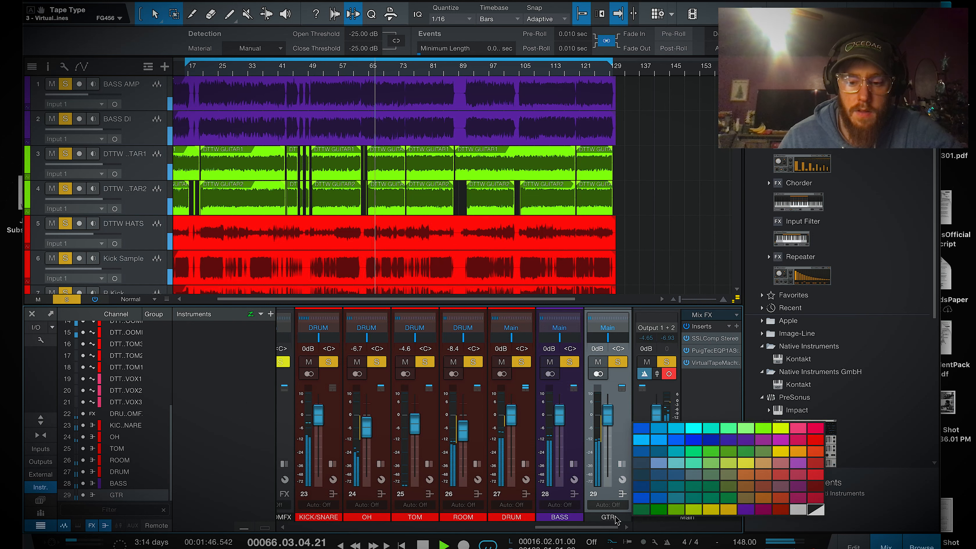
left_click(780, 433)
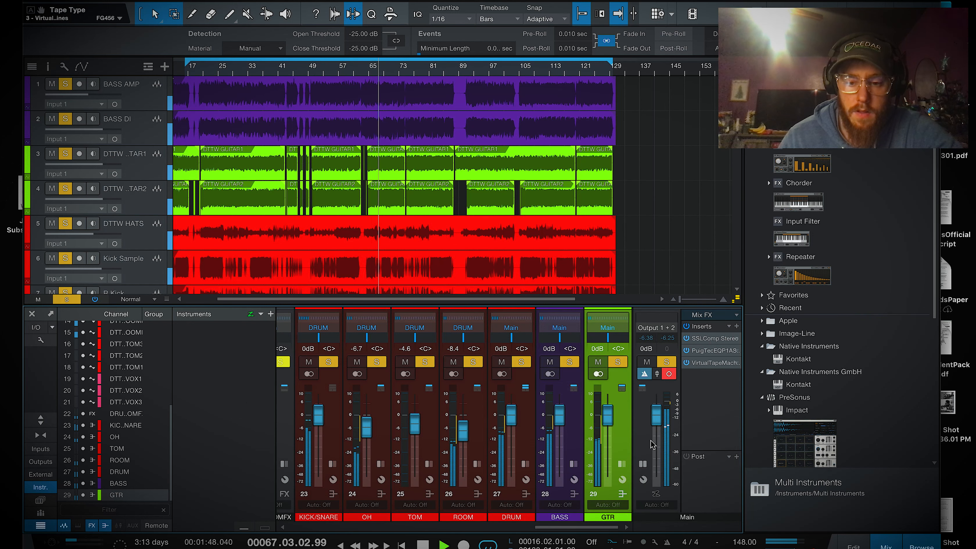
double_click(620, 423)
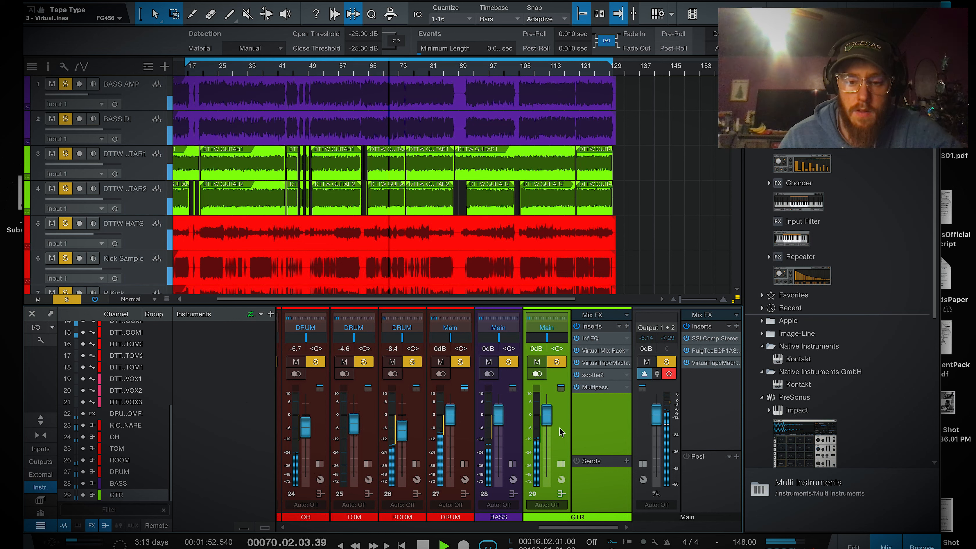
left_click_drag(548, 425, 552, 415)
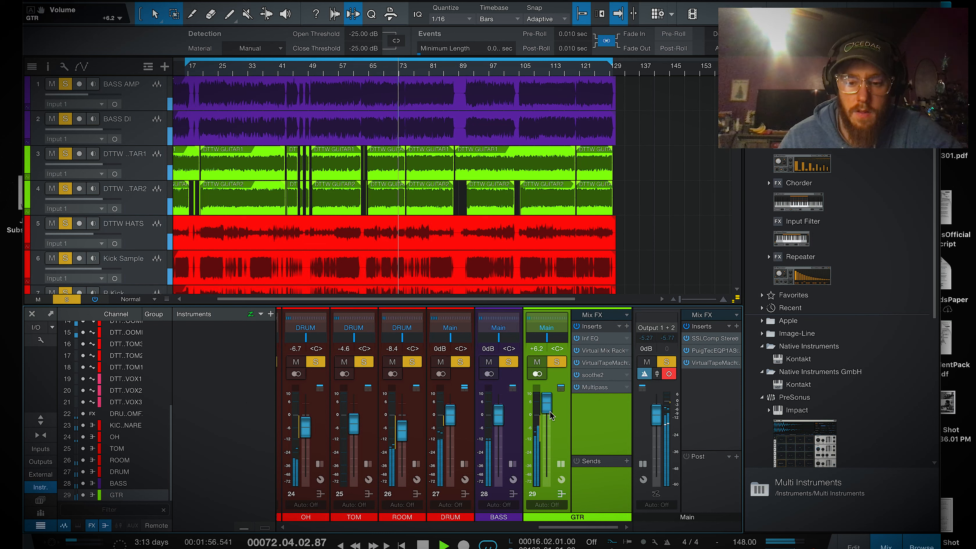
double_click(559, 419)
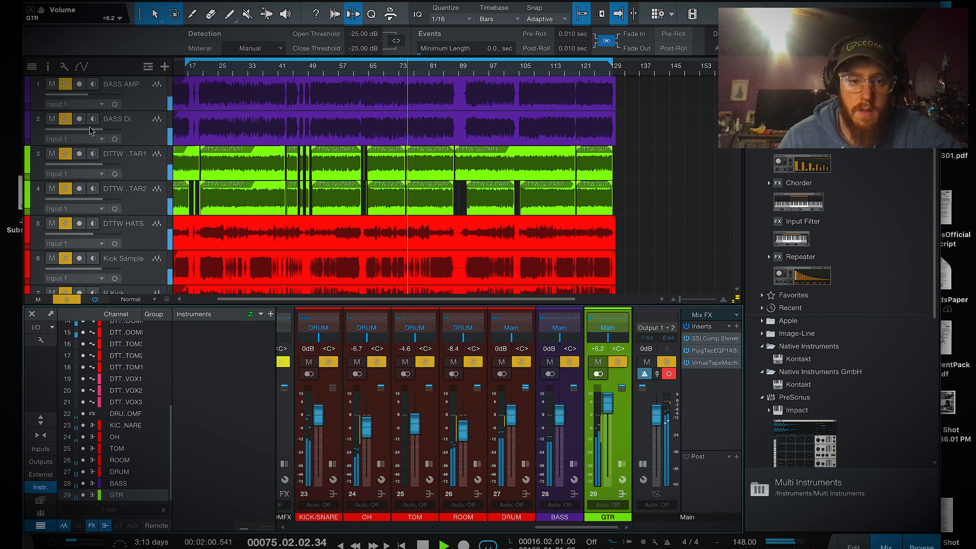
Step: Save the song and return the main output to stereo, with the GTR bus channel expanded to show its inserts
left_click(98, 3)
left_click(124, 111)
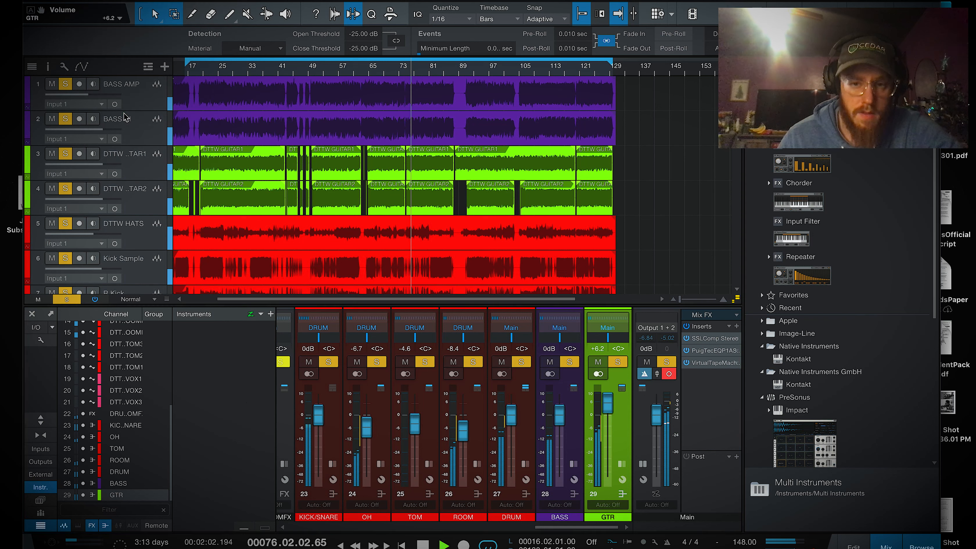
left_click(670, 373)
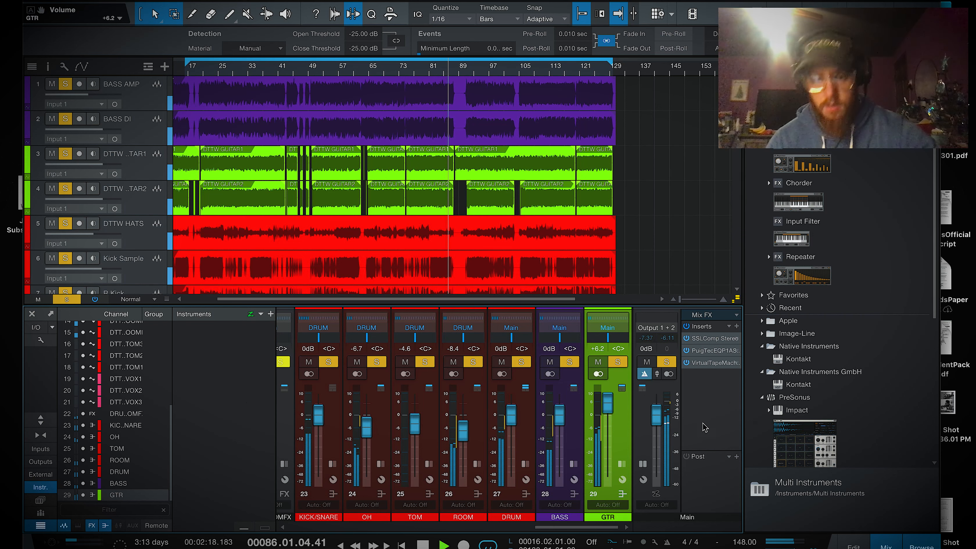
double_click(625, 437)
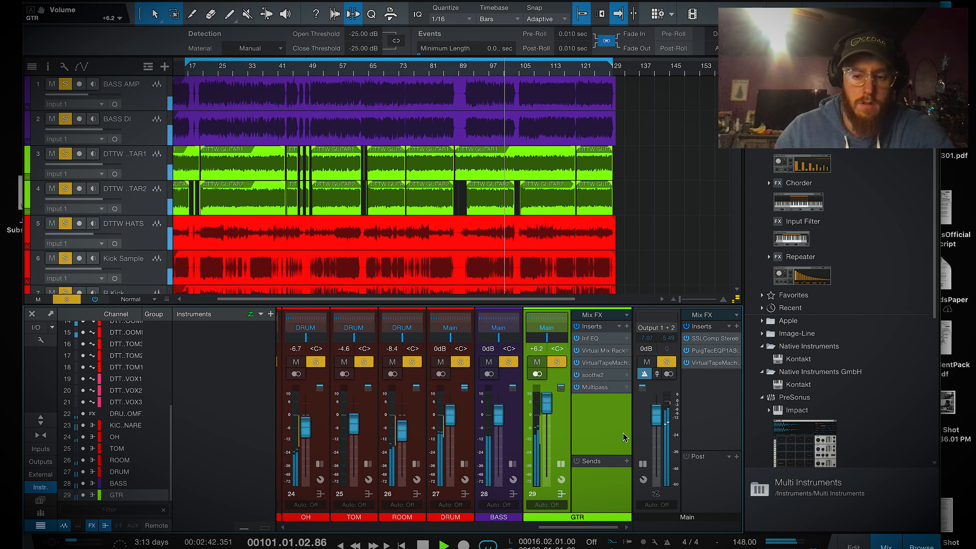
Step: Raise the threshold of the BASS bus's sidechained compressor to -25.20 dB during playback
double_click(508, 437)
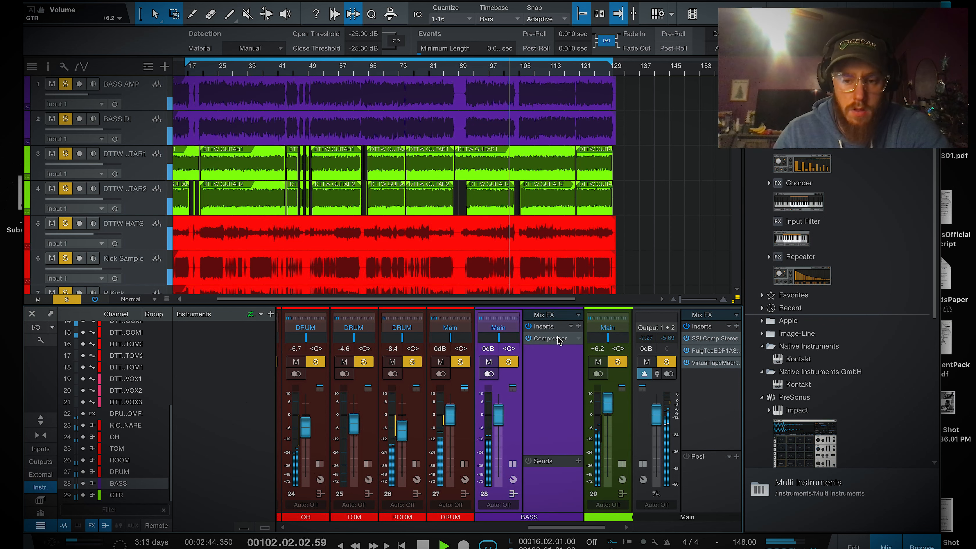
left_click(557, 338)
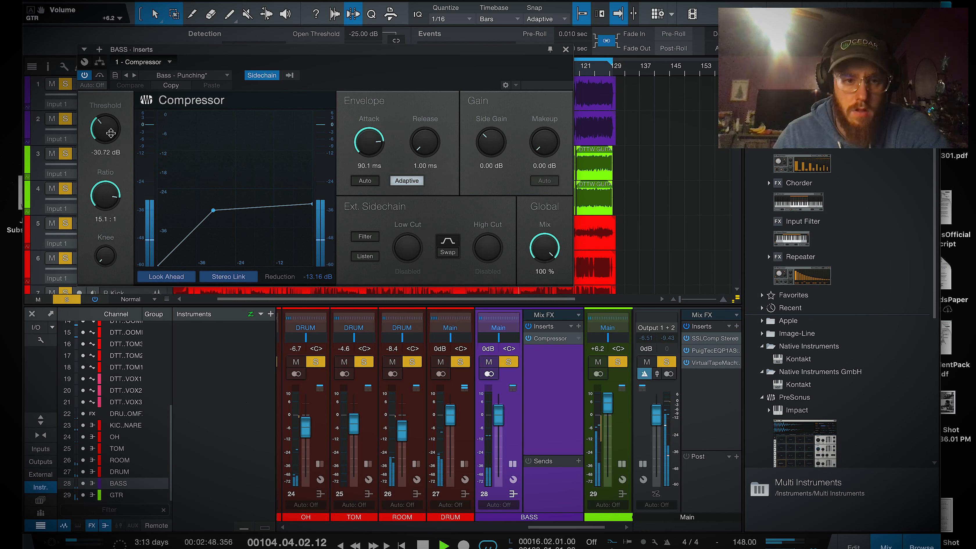
mouse_move(111, 133)
left_mouse_down()
mouse_move(111, 89)
mouse_move(112, 121)
left_mouse_up()
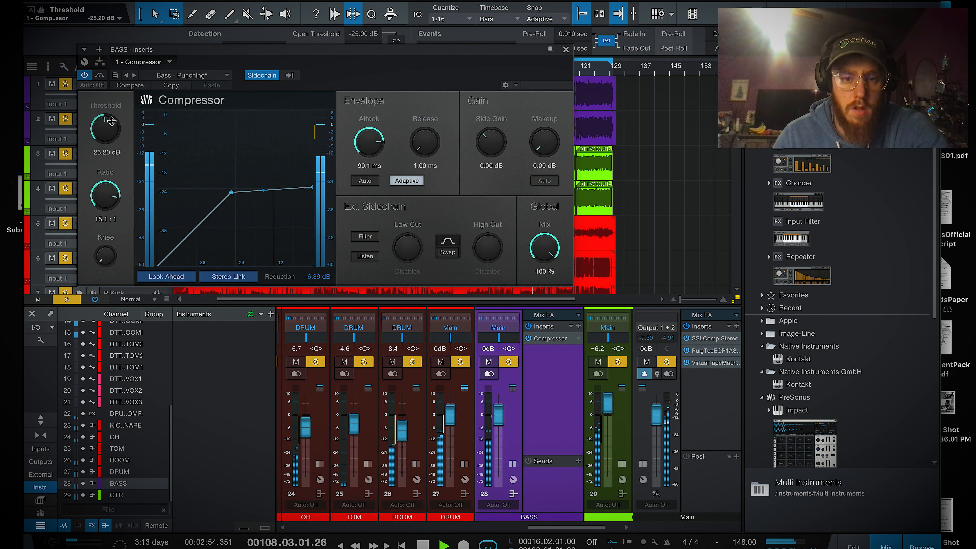
left_click(568, 50)
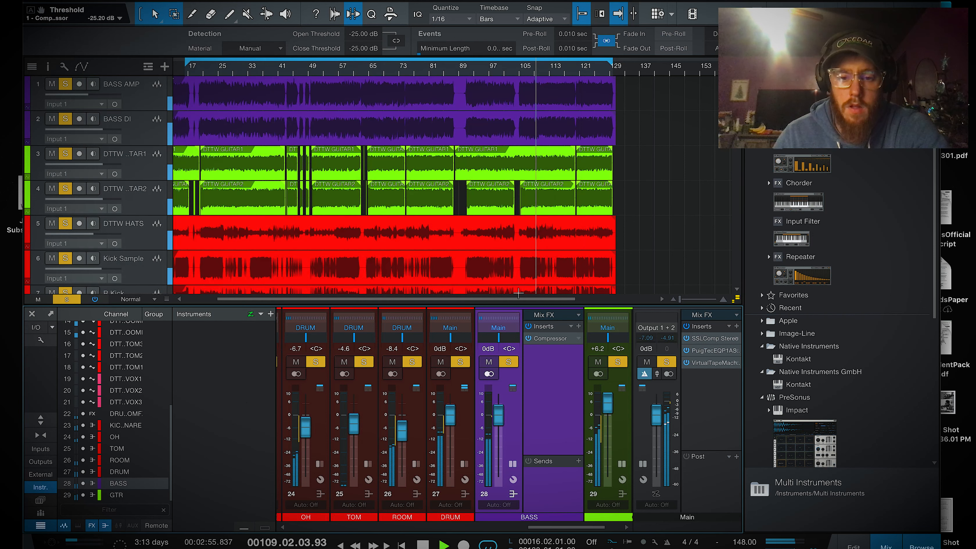
double_click(516, 418)
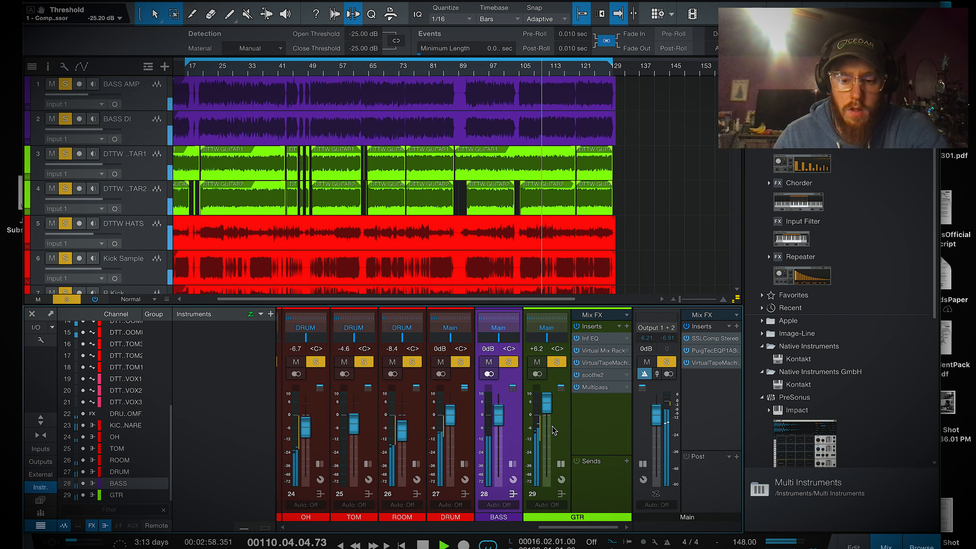
Step: Collapse the GTR bus channel and enable analog mode on the main output's SSL compressor
double_click(563, 430)
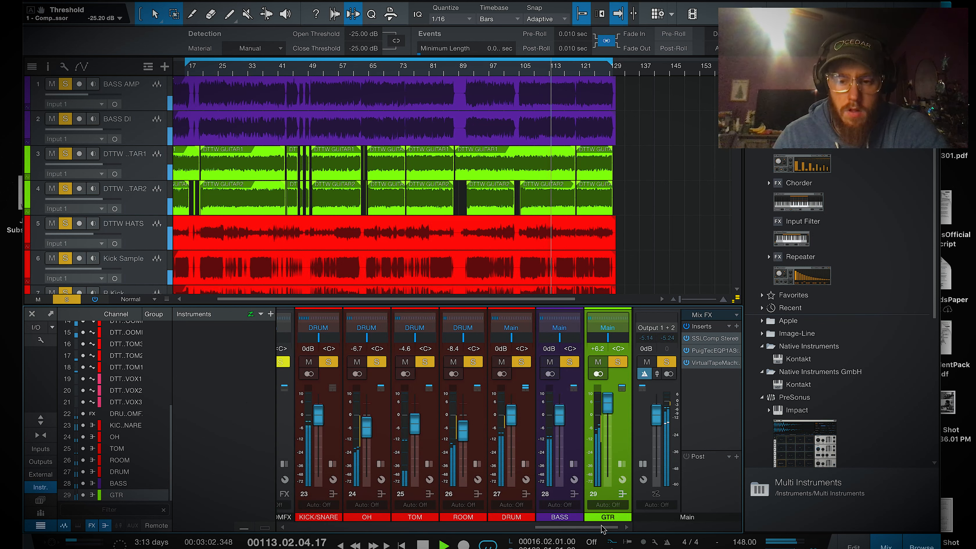
double_click(713, 339)
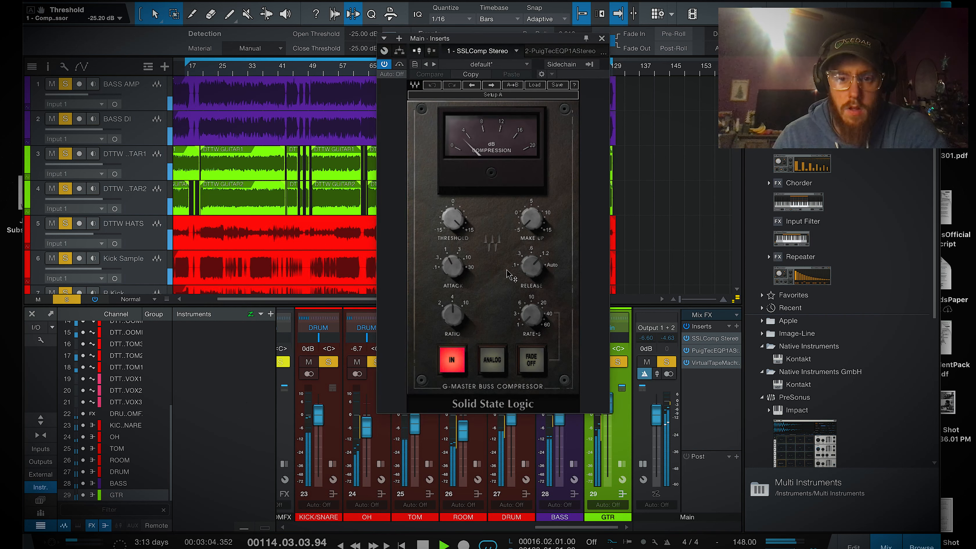
left_click(492, 359)
left_click(600, 38)
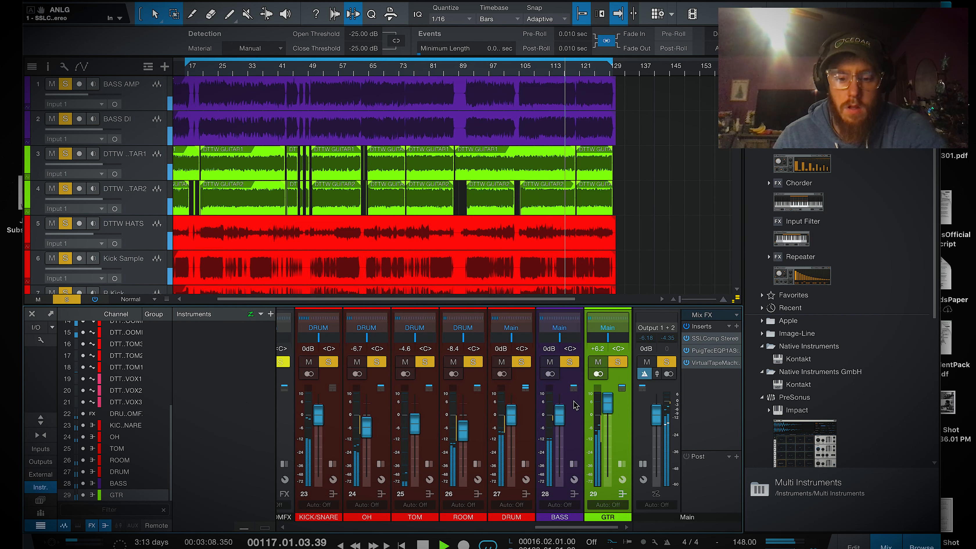
Step: Lower the DRUM, BASS and GTR buses together, with DRUM and BASS at -3.0 dB and GTR at +1.2 dB
left_click(531, 436)
left_click(609, 409, "shift")
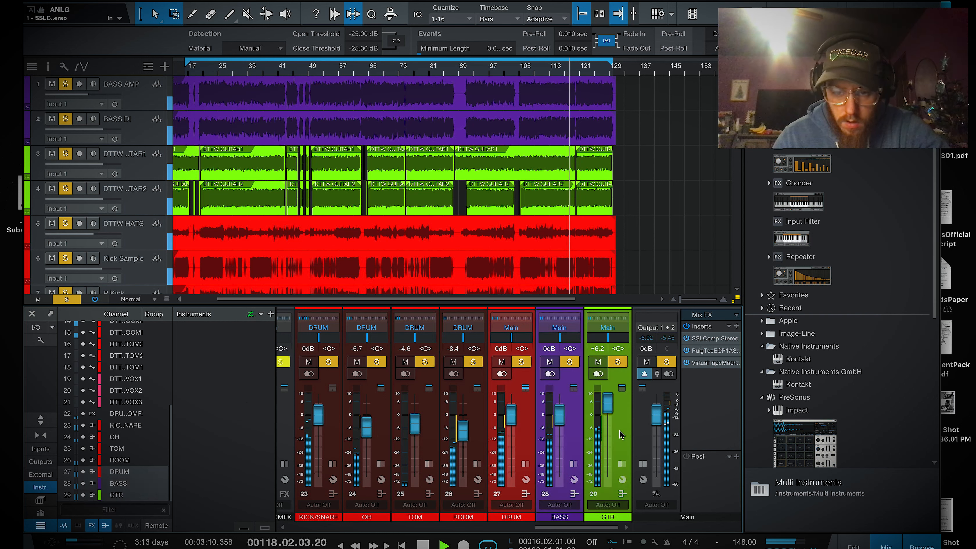
left_click_drag(608, 410, 607, 418)
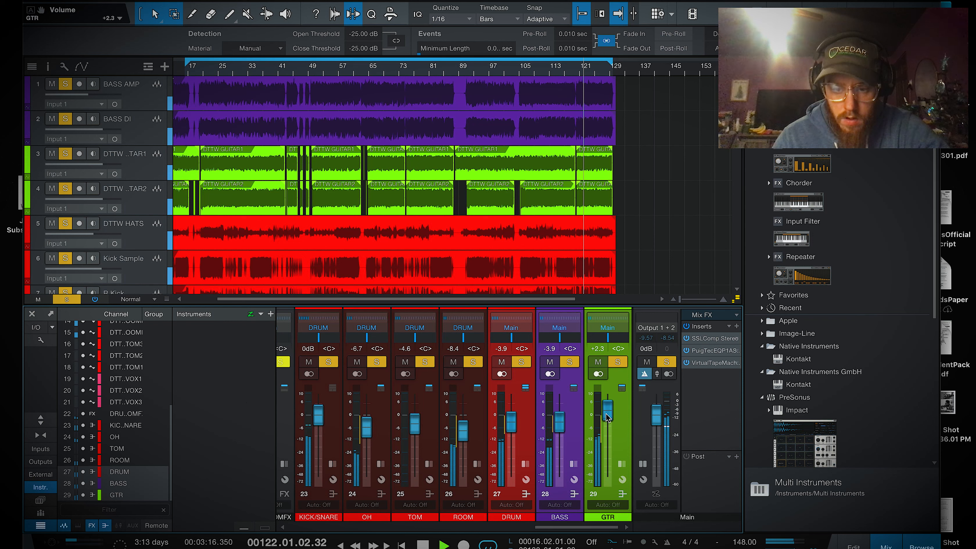
left_click_drag(605, 414, 607, 417)
left_click(616, 432)
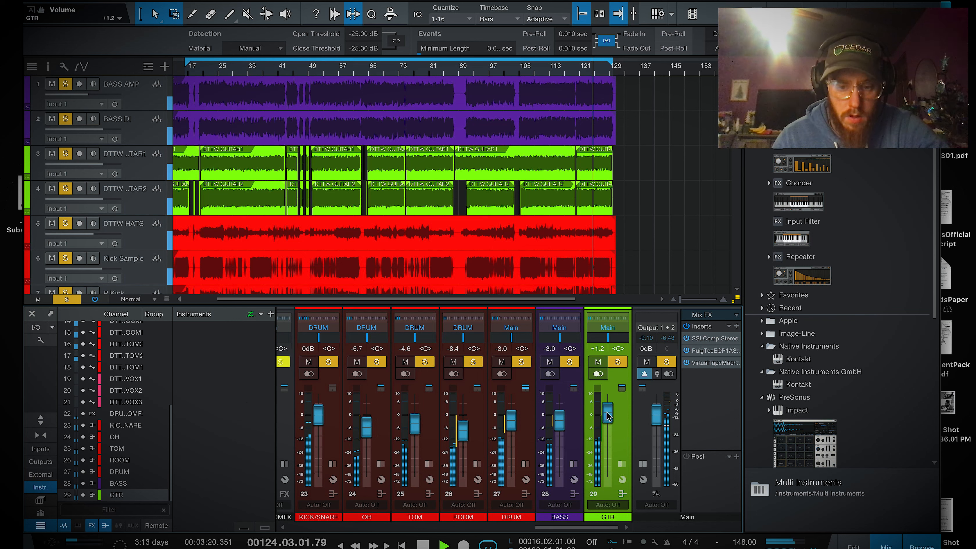
Step: Raise the ROOM bus volume to -5.8 dB
left_click_drag(465, 438, 465, 436)
scroll(464, 432, "up", 3)
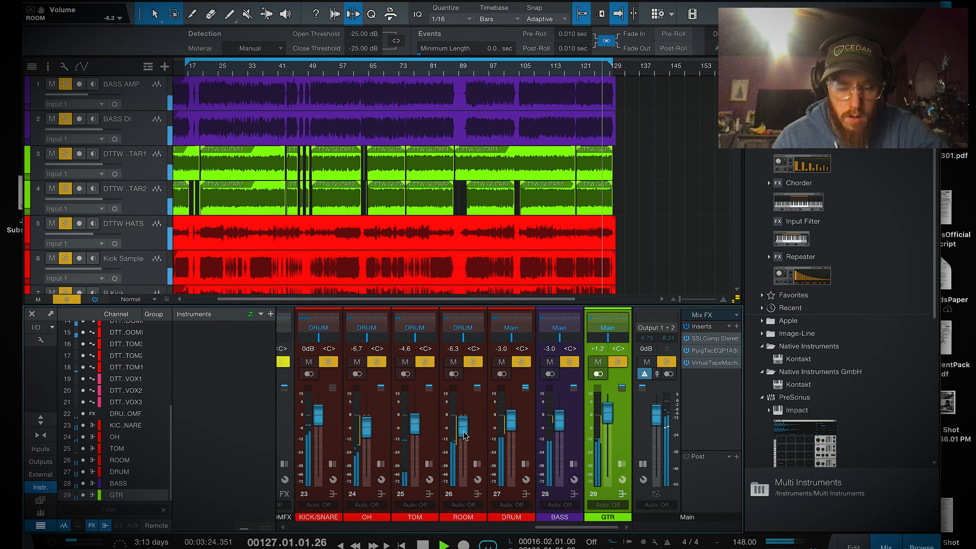
scroll(465, 436, "up", 1)
Step: Raise the DRUM bus's send level to the drum room FX channel to -7.0 dB
left_click_drag(584, 531, 565, 531)
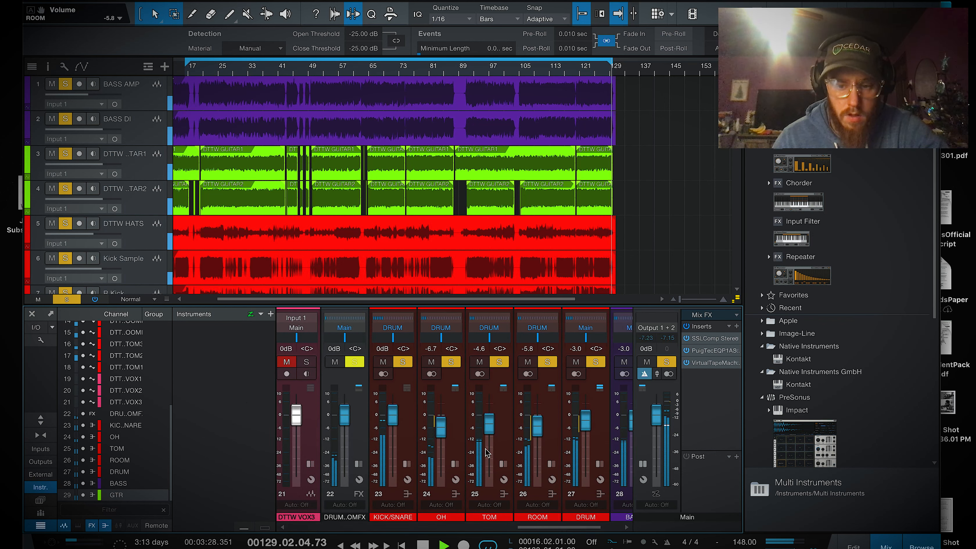
left_click(600, 464)
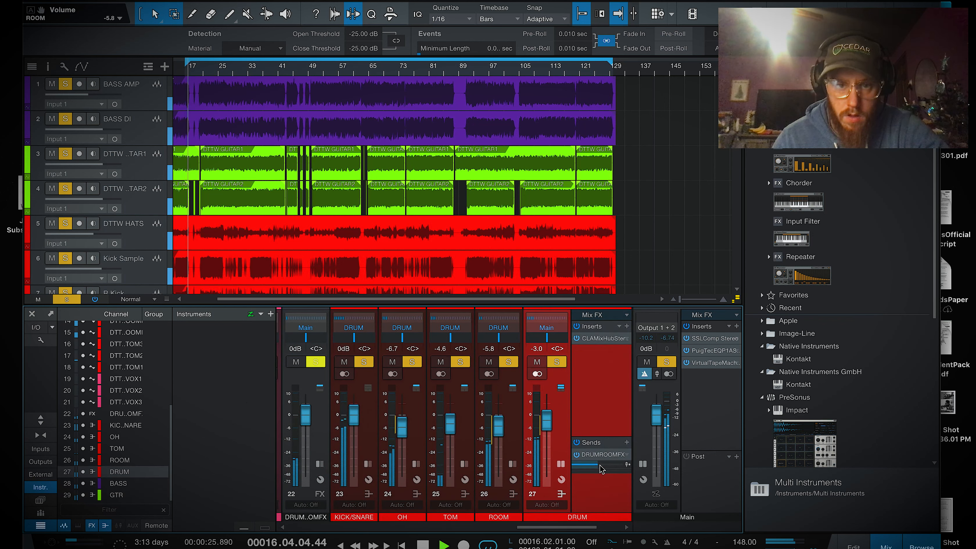
left_click(600, 464)
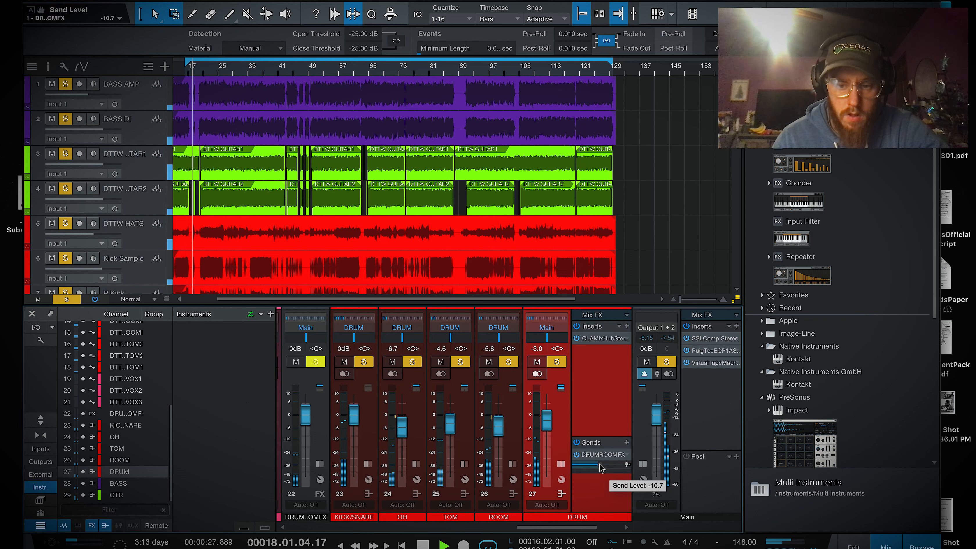
mouse_move(600, 464)
left_mouse_down()
mouse_move(626, 467)
mouse_move(606, 466)
left_mouse_up()
double_click(566, 437)
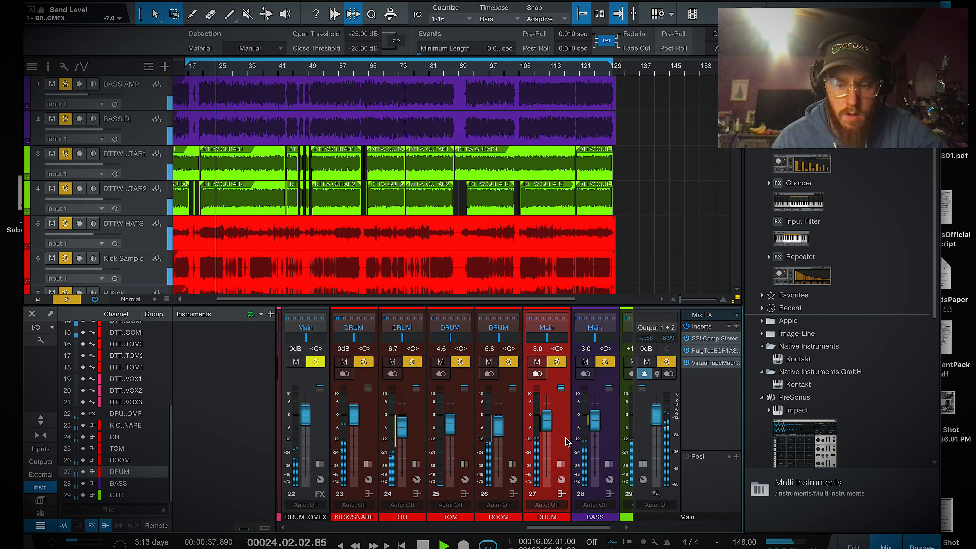
Step: Mute the two guitar tracks and the GTR bus during playback
left_click_drag(602, 527, 399, 528)
left_click(618, 362)
left_click(618, 363)
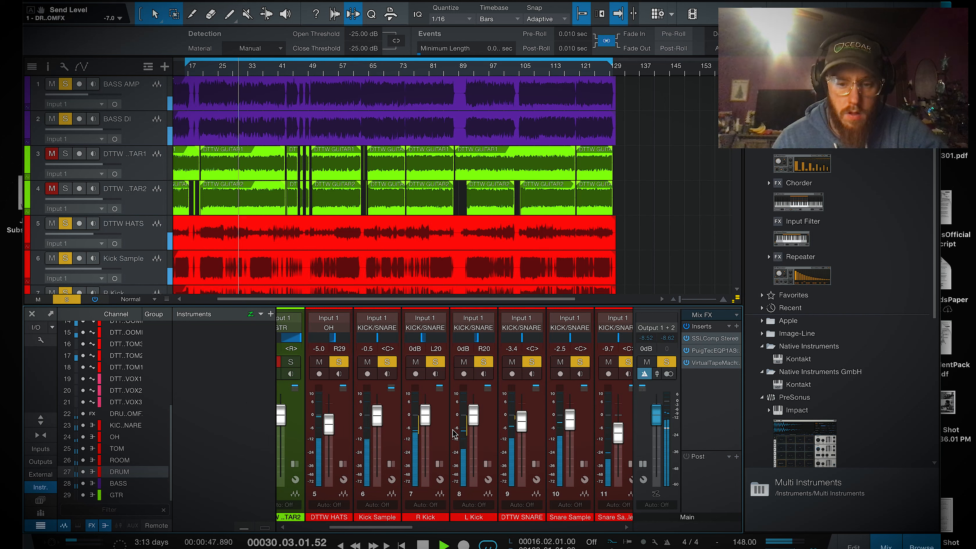
left_click_drag(408, 528, 616, 528)
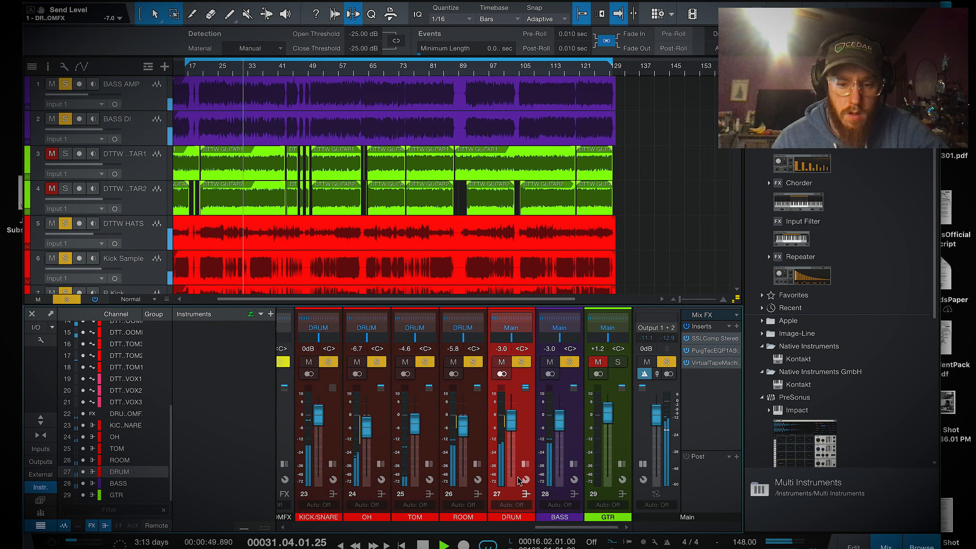
Step: Check the inserts on the KICK/SNARE and DRUM buses, including the DRUM bus's CLA MixHub
left_click(339, 438)
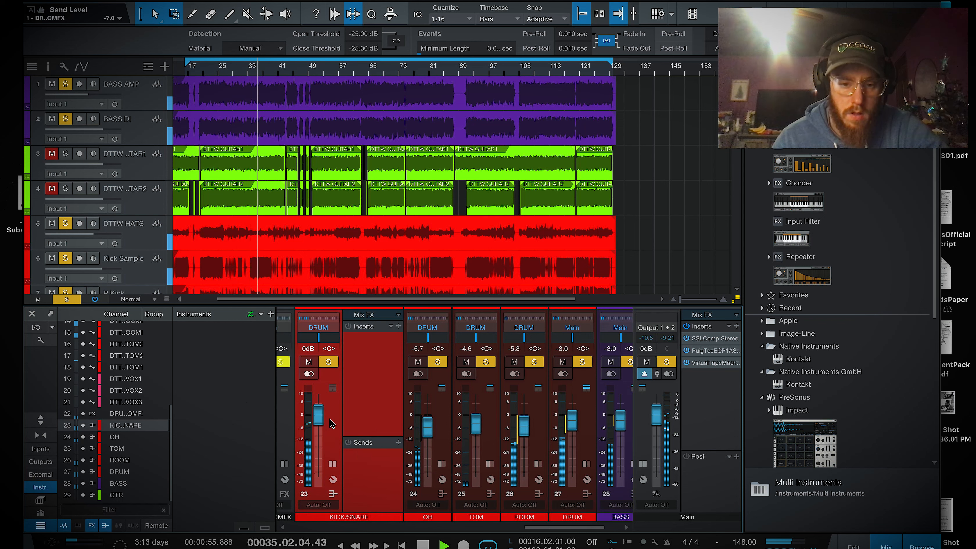
left_click(526, 429)
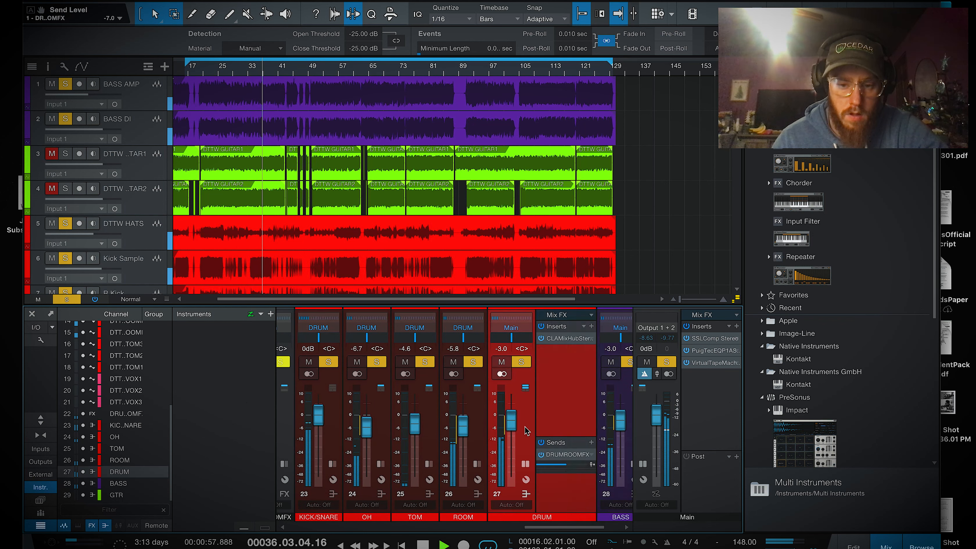
left_click(576, 344)
left_click(636, 96)
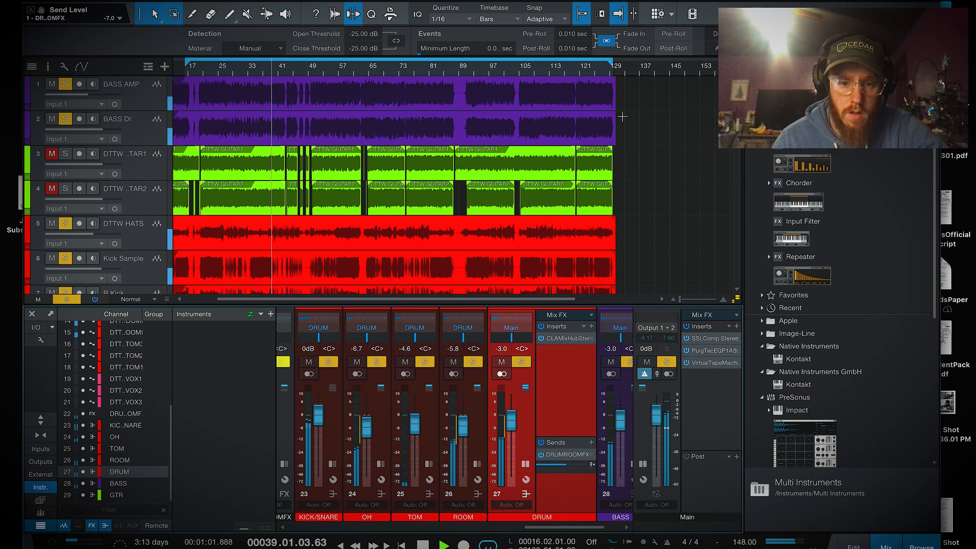
Step: Add the Scheps Omni Channel Stereo plug-in as an insert on the KICK/SNARE bus
left_click(338, 432)
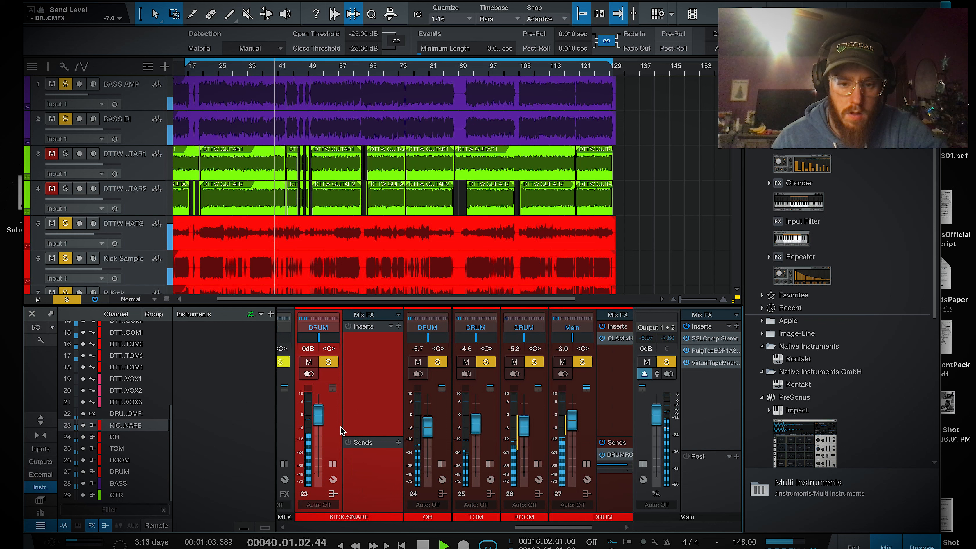
left_click(398, 326)
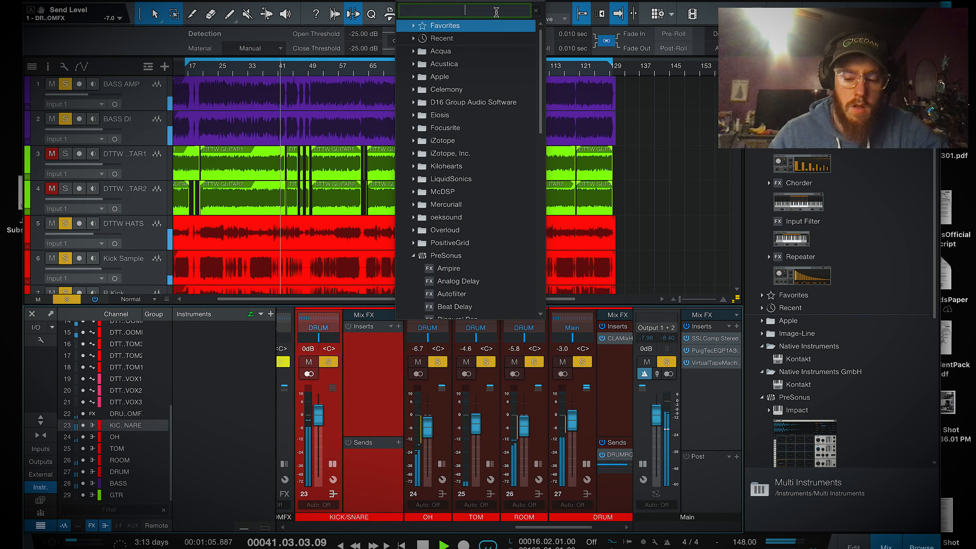
type("schep")
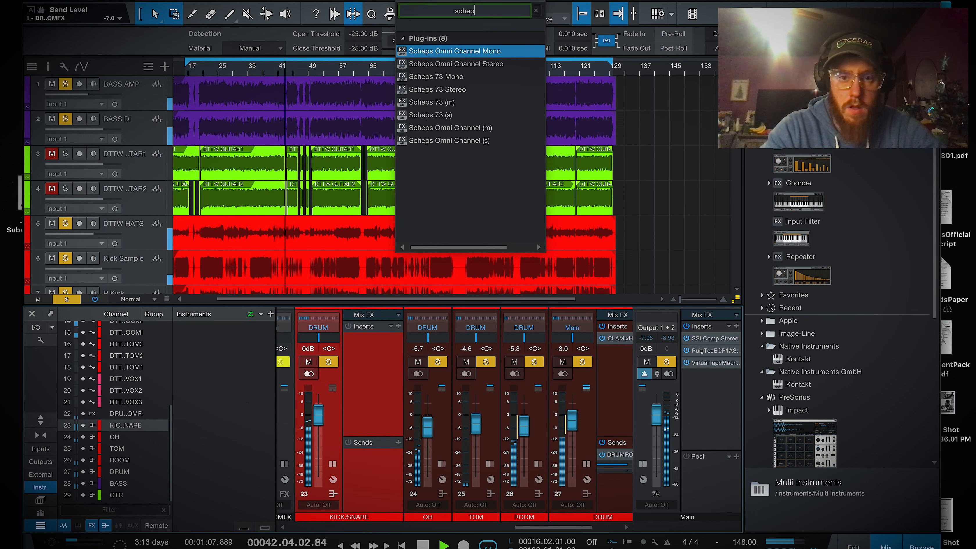
left_click(500, 66)
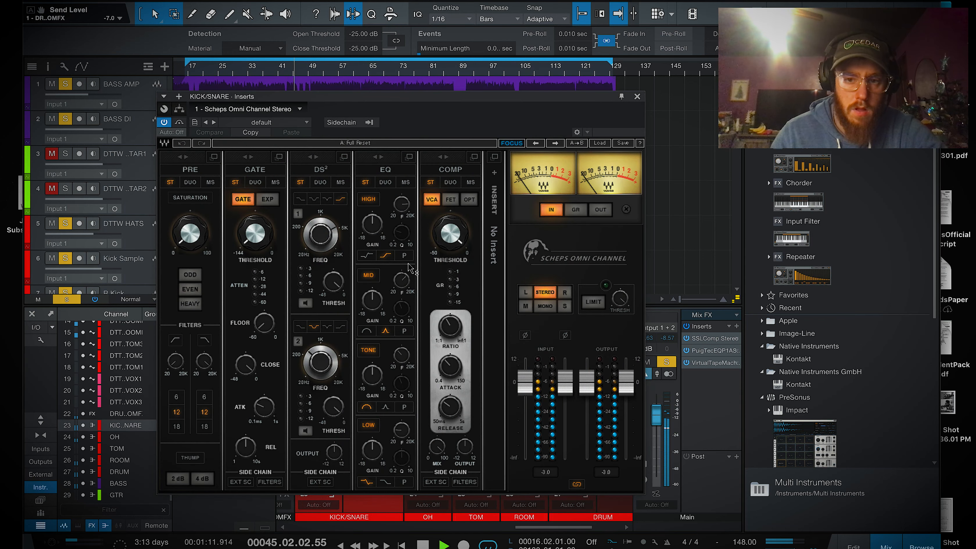
Step: Load Andrew Scheps's Beef My Drums factory preset in the KICK/SNARE bus's Scheps Omni Channel
left_click(599, 143)
mouse_move(663, 225)
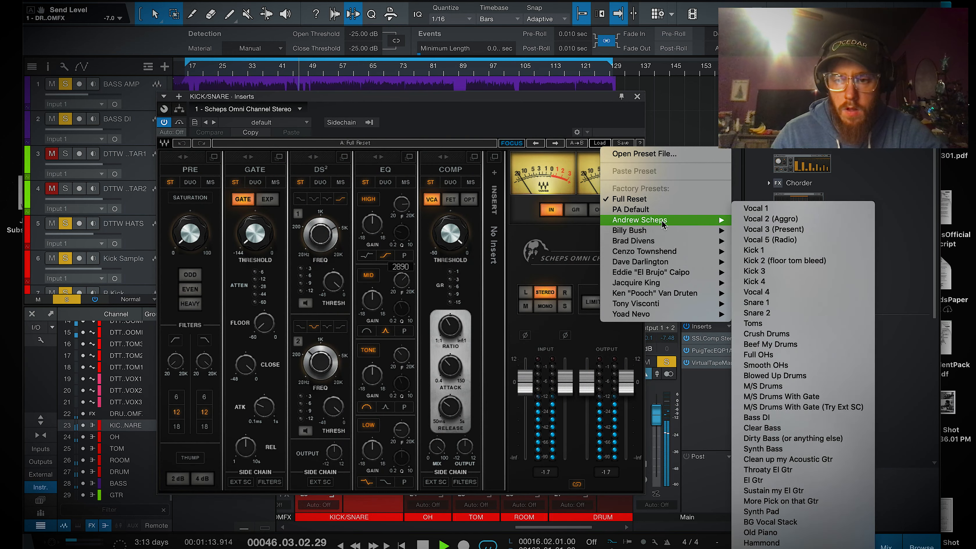
left_click(772, 344)
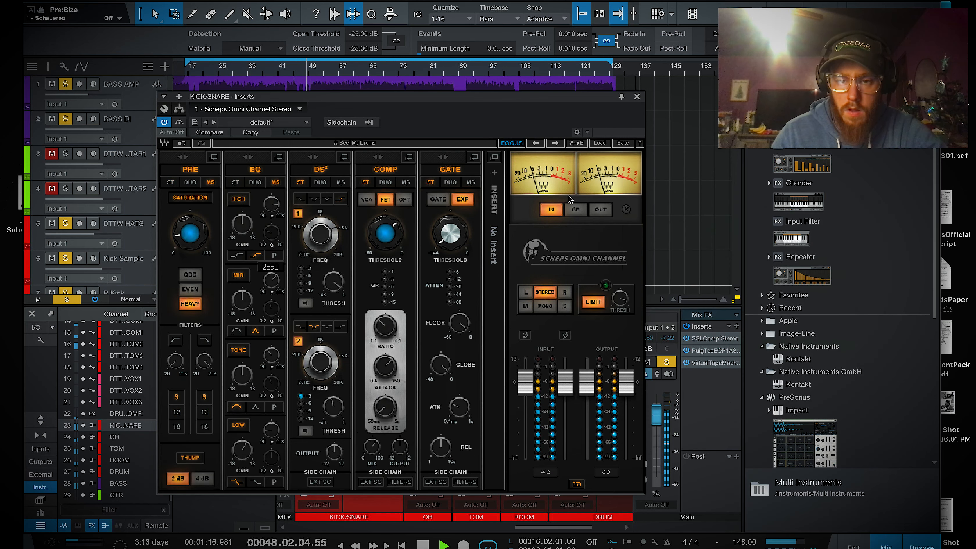
left_click(637, 97)
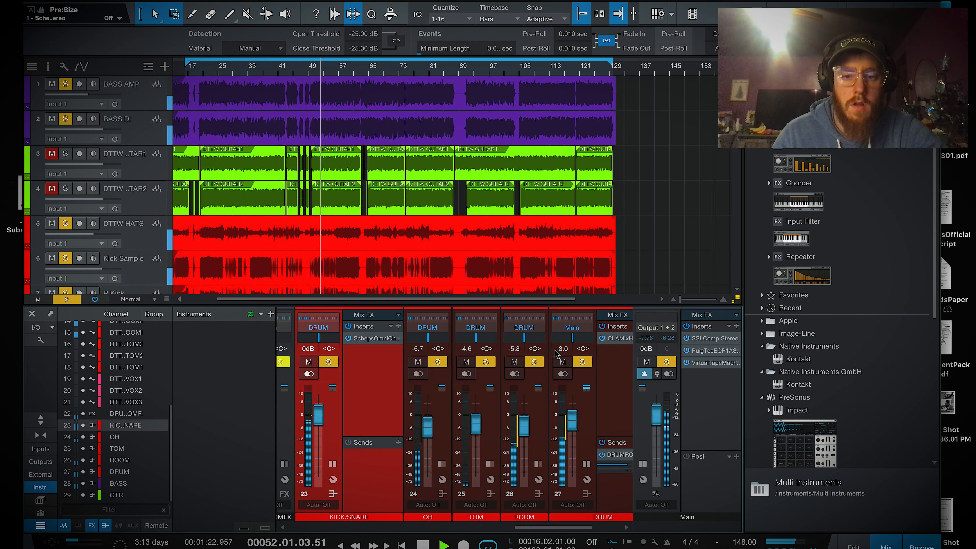
Step: Set the KICK/SNARE Omni Channel's saturation to 20.2 and bypass its COMP and GATE modules
left_click(373, 339)
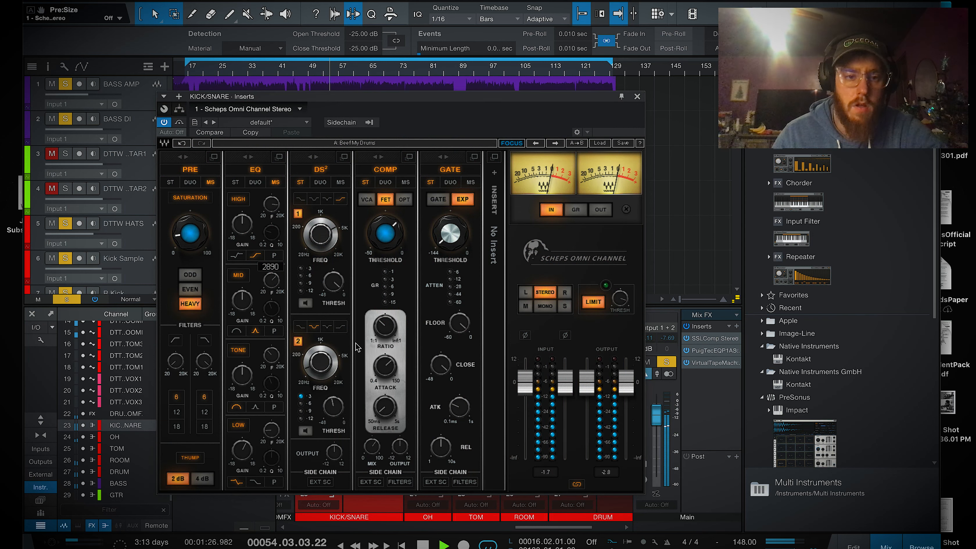
left_click_drag(196, 248, 197, 246)
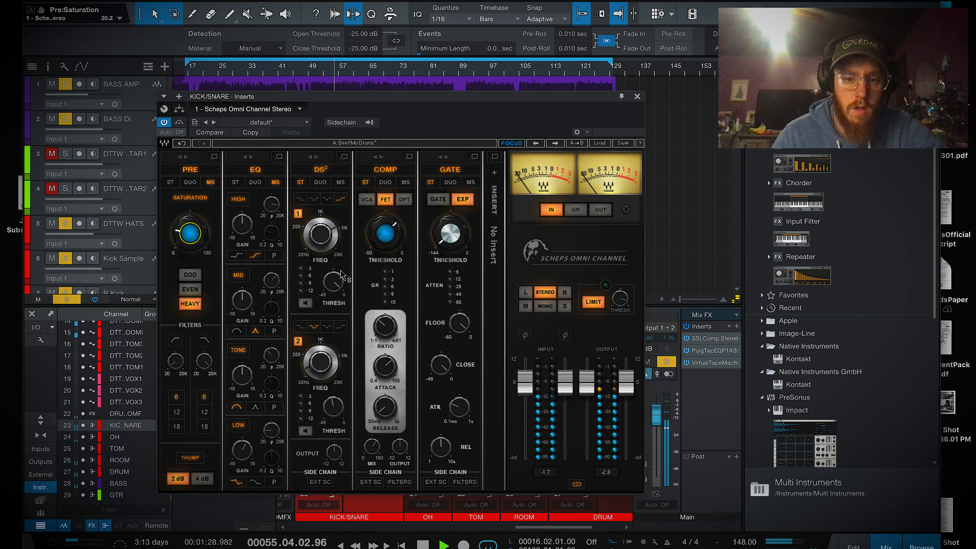
left_click(394, 172)
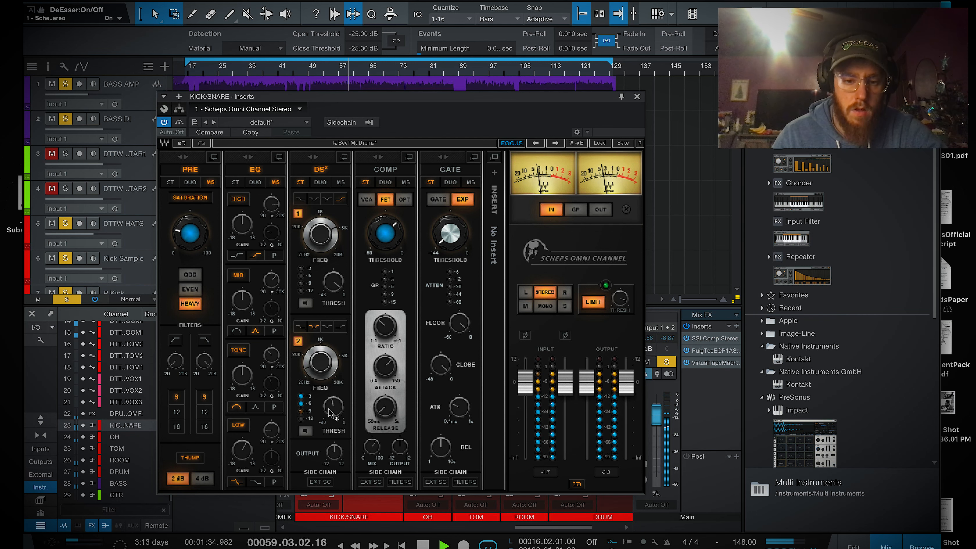
Step: Set the second DS² band's threshold to -24.3 dB while monitoring it, and set the EQ low gain to 2.6 dB
left_click_drag(331, 414, 331, 413)
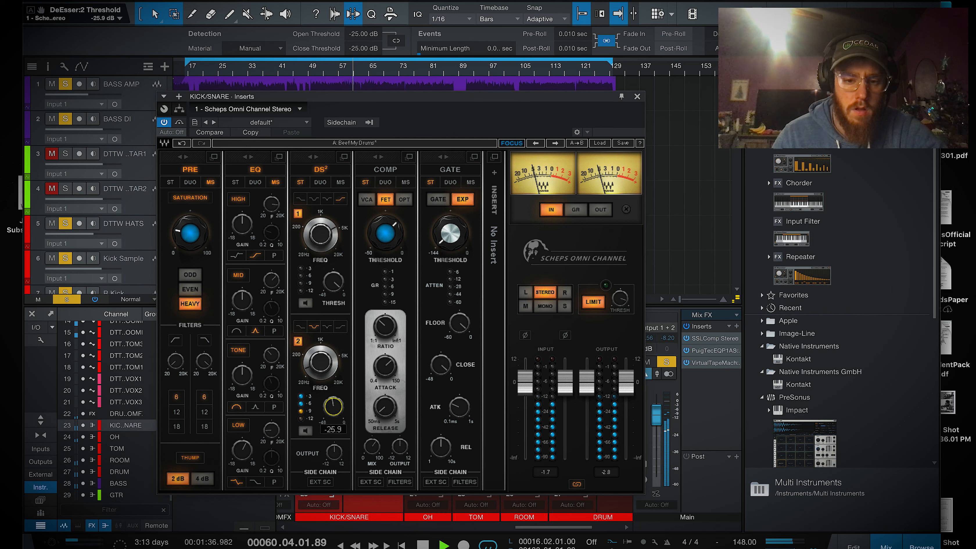
left_click(304, 430)
left_click_drag(333, 406, 333, 405)
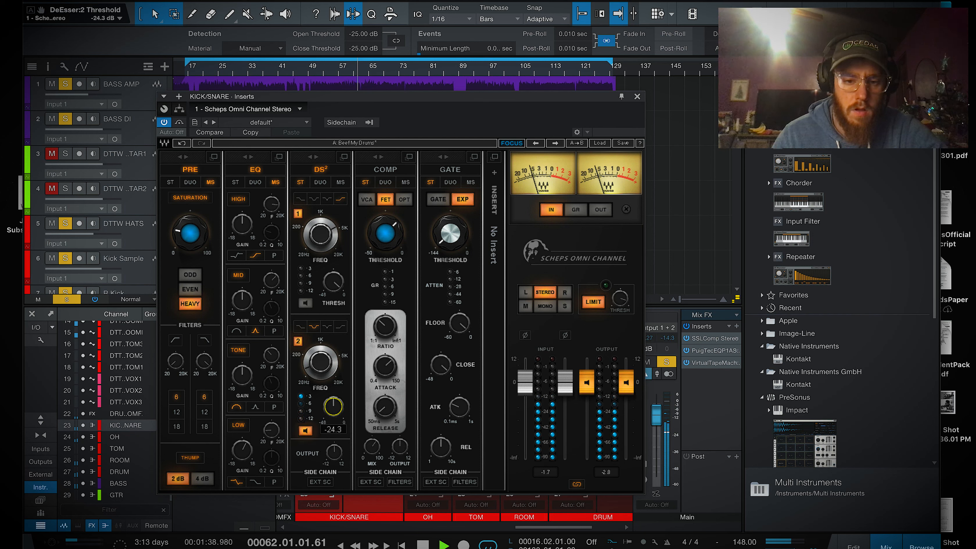
left_click(306, 431)
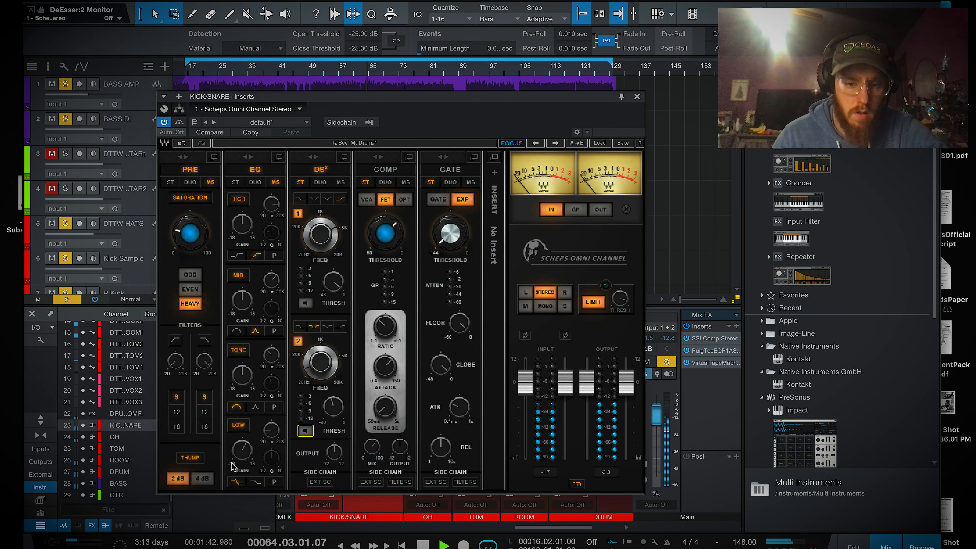
left_click_drag(241, 453, 242, 442)
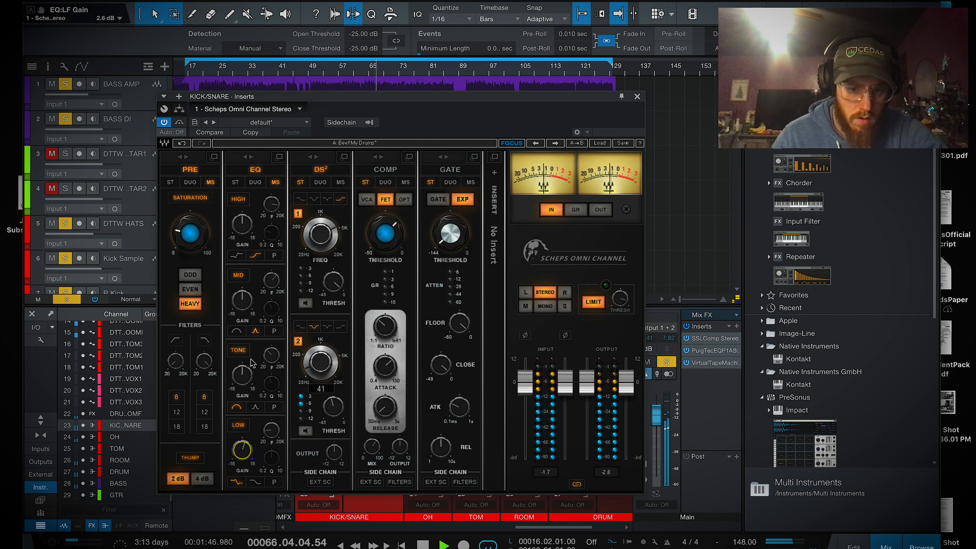
Step: Set the KICK/SNARE Omni Channel's EQ gains to 2.5 dB mid, 2.7 dB high and -0.6 dB tone, then close the plug-in
left_click_drag(250, 304, 251, 296)
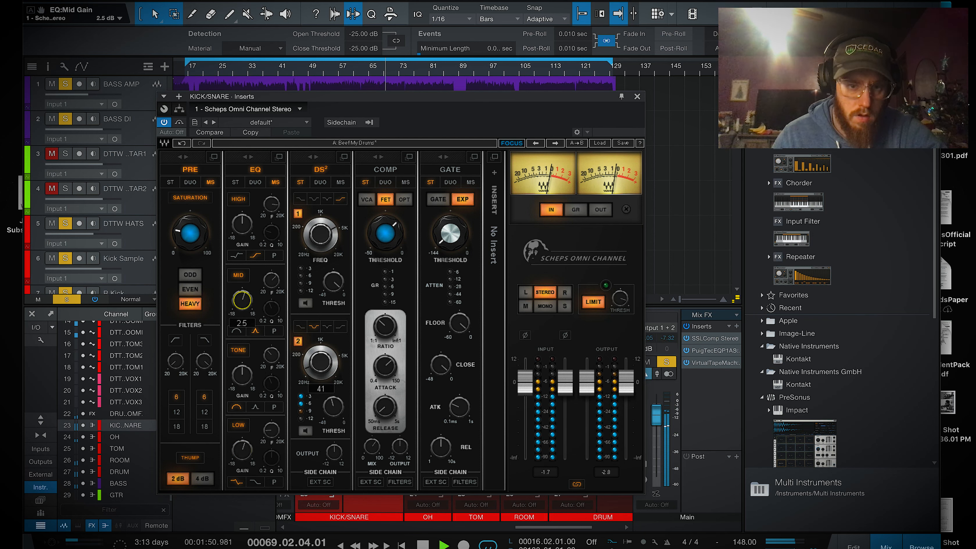
left_click_drag(243, 225, 243, 223)
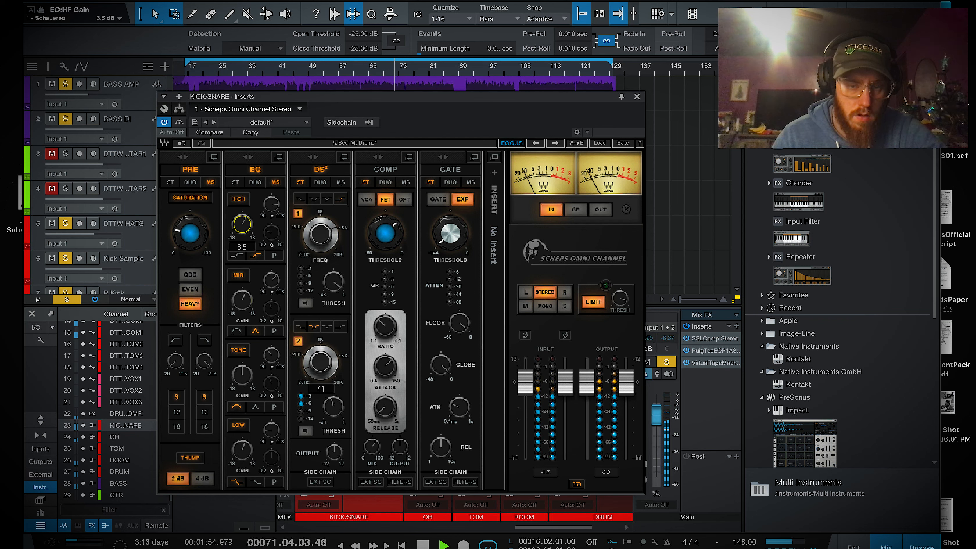
left_click_drag(243, 221, 243, 224)
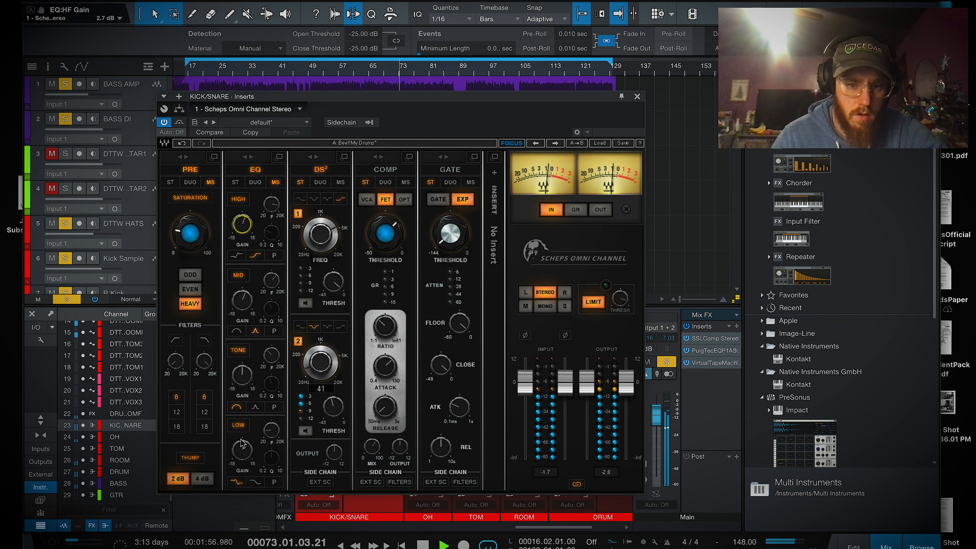
left_click_drag(245, 385, 242, 368)
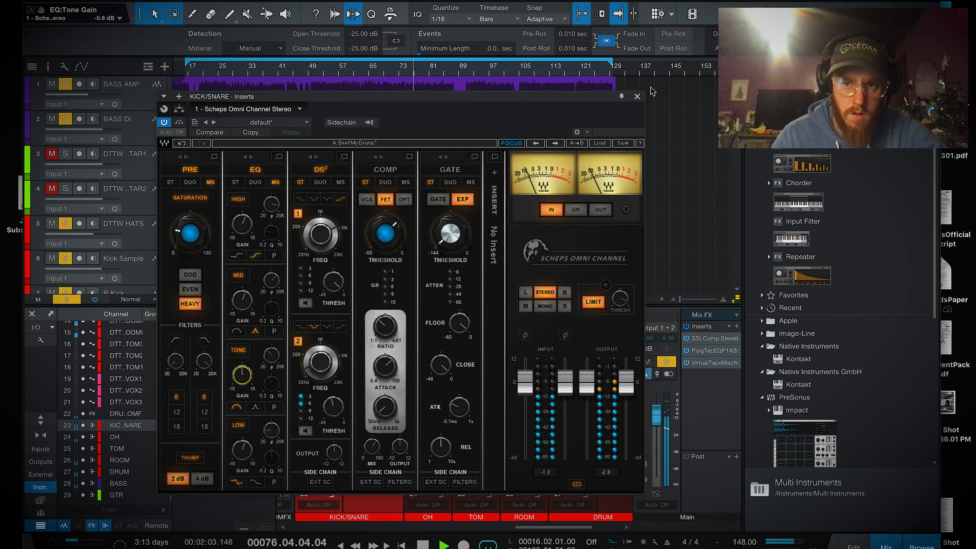
left_click(637, 96)
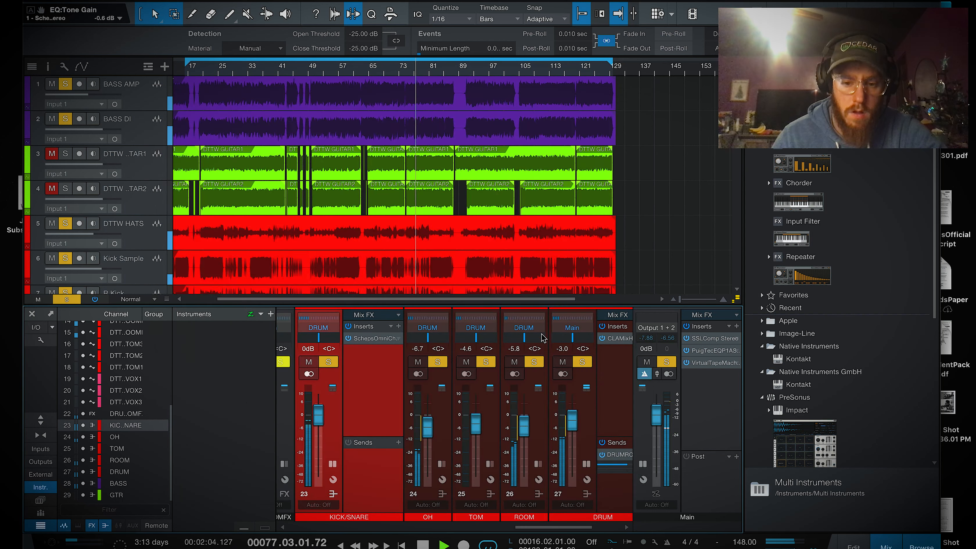
Step: Collapse the KICK/SNARE bus's inserts, expand those of the DRUM bus, and set the BASS bus level to -2.1 dB
double_click(336, 425)
double_click(525, 428)
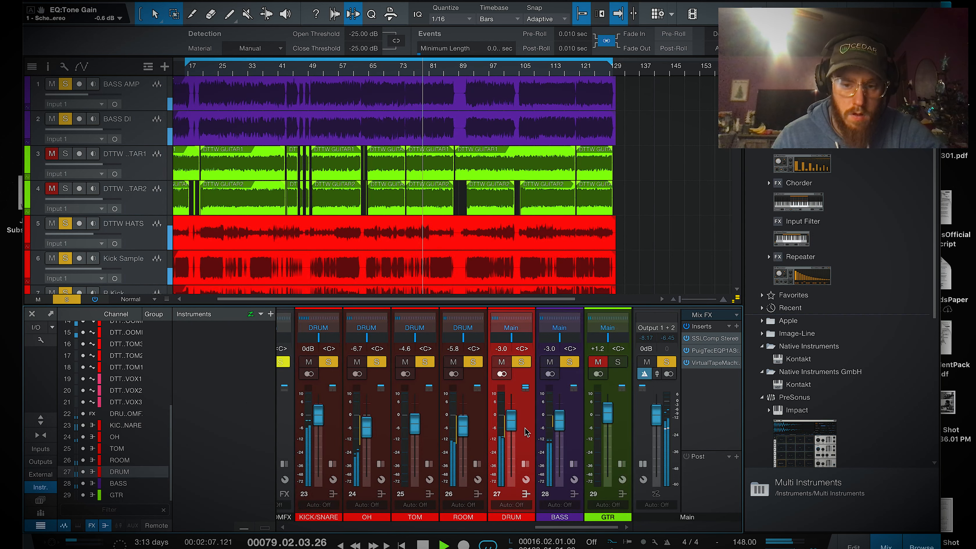
double_click(526, 431)
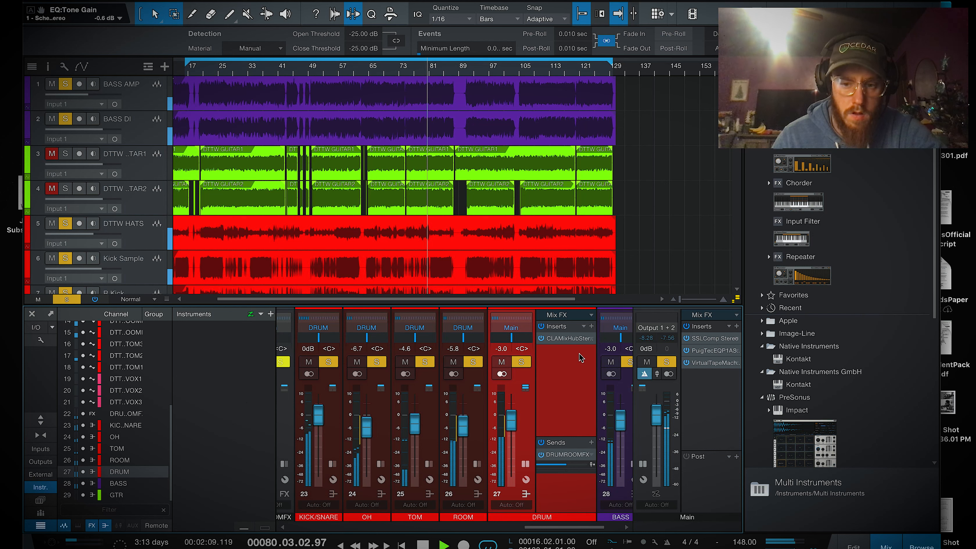
scroll(572, 427, "right", 1)
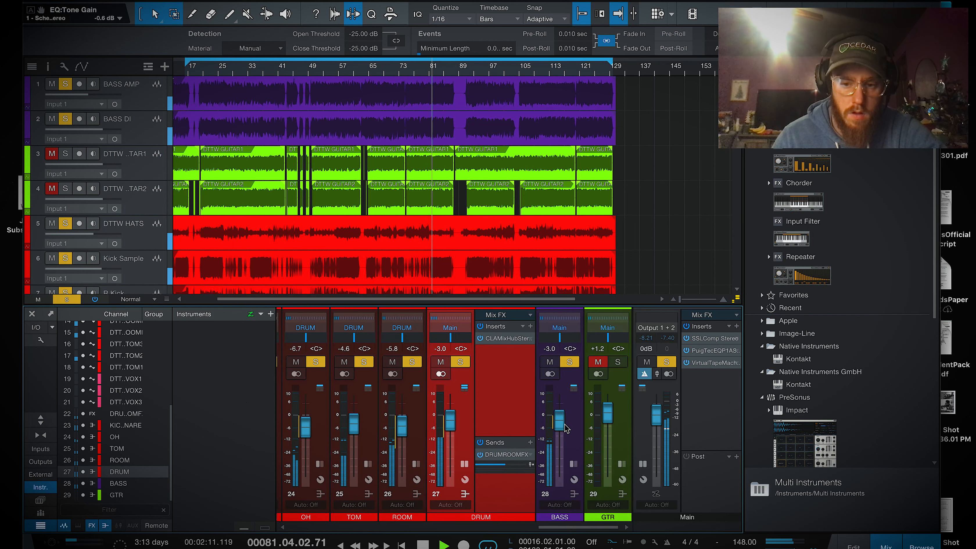
left_click_drag(565, 425, 565, 423)
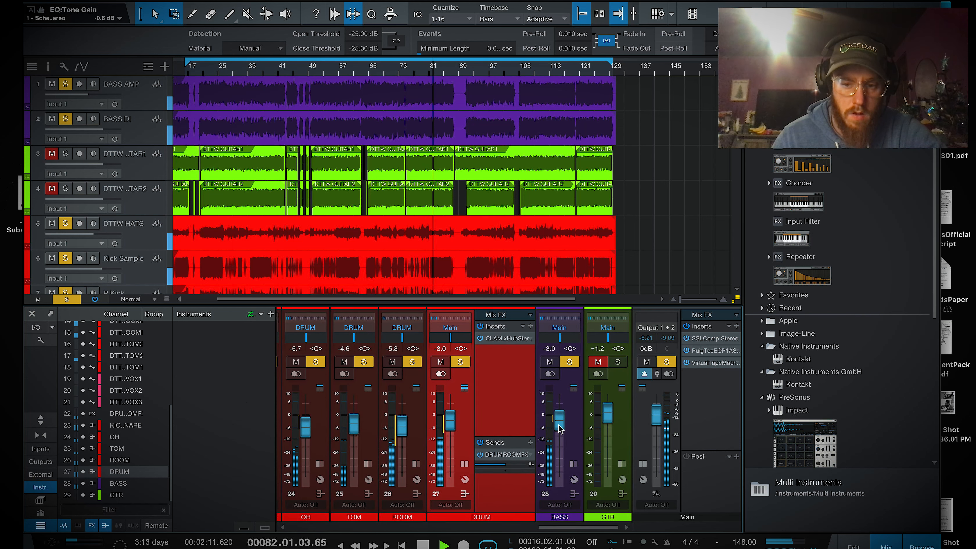
Step: In the DRUM bus's CLA MixHub, set compressor threshold to -0.20 and mic gain to 11.4, adjust the compressor mix, and switch Extra Wide off
left_click(507, 339)
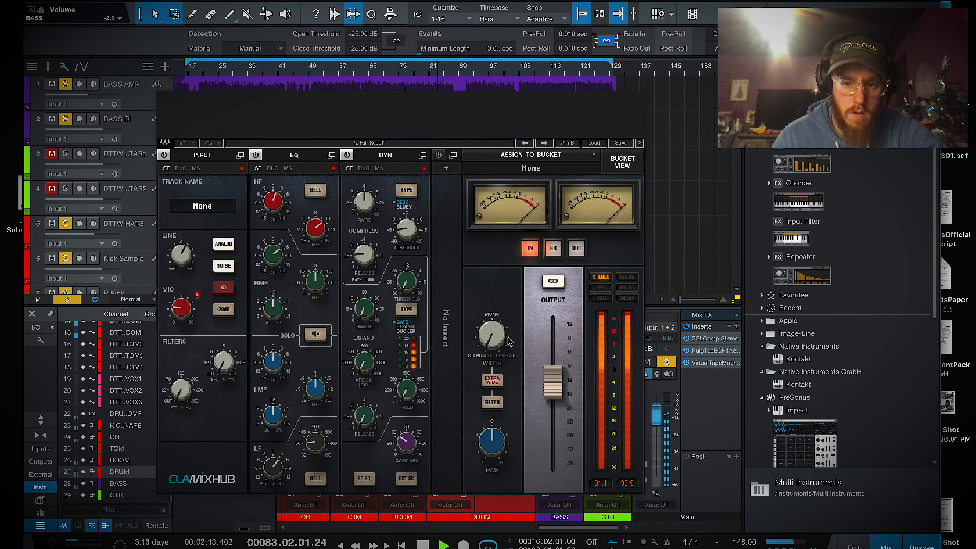
left_click(406, 237)
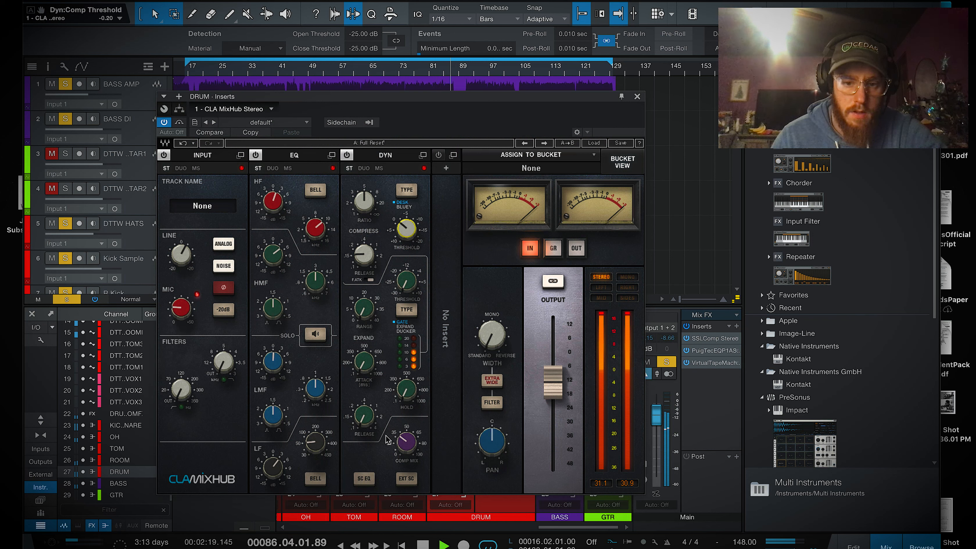
left_click(467, 67)
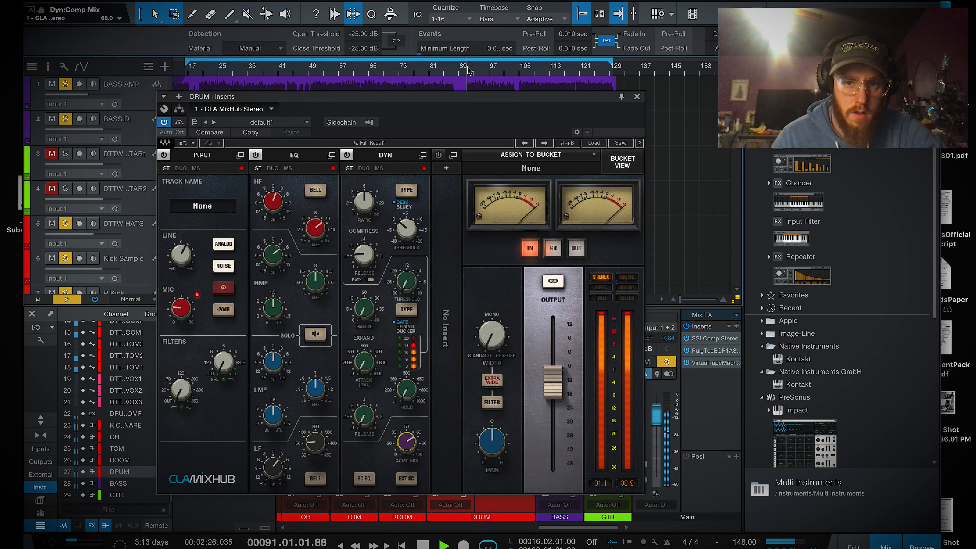
left_click_drag(413, 454, 413, 458)
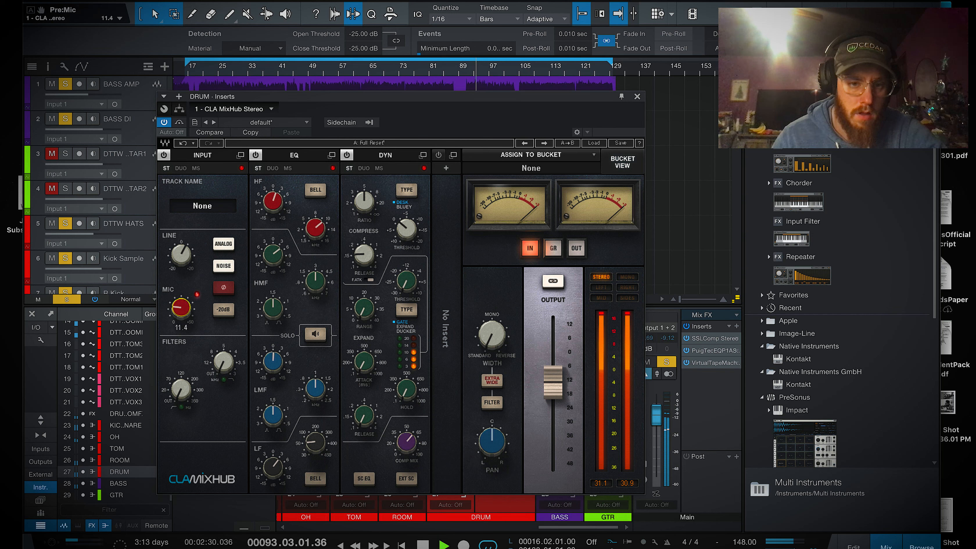
left_click(494, 381)
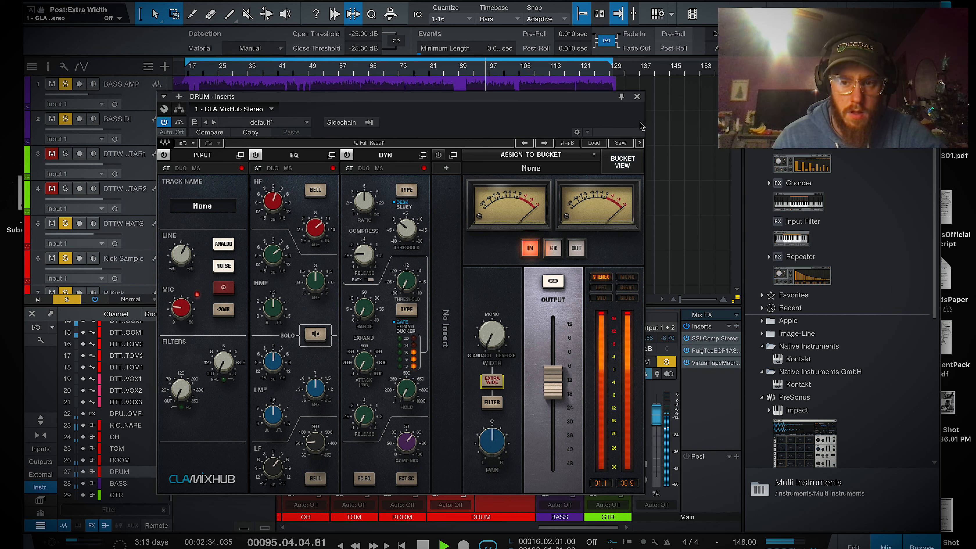
left_click(637, 95)
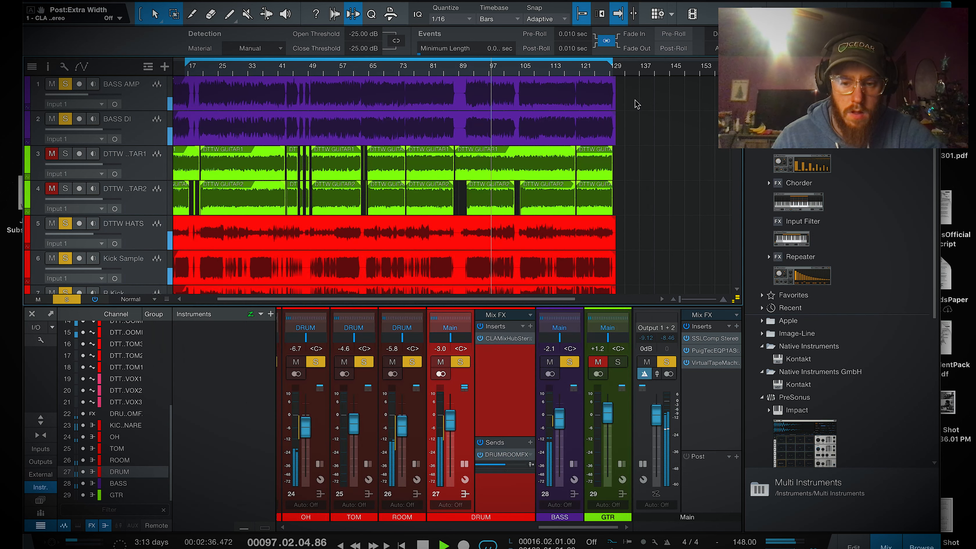
Step: Set the OH and BASS bus levels to -6.3 dB and -0.8 dB, and the main output's SSLComp threshold to 15.0 dB
double_click(466, 428)
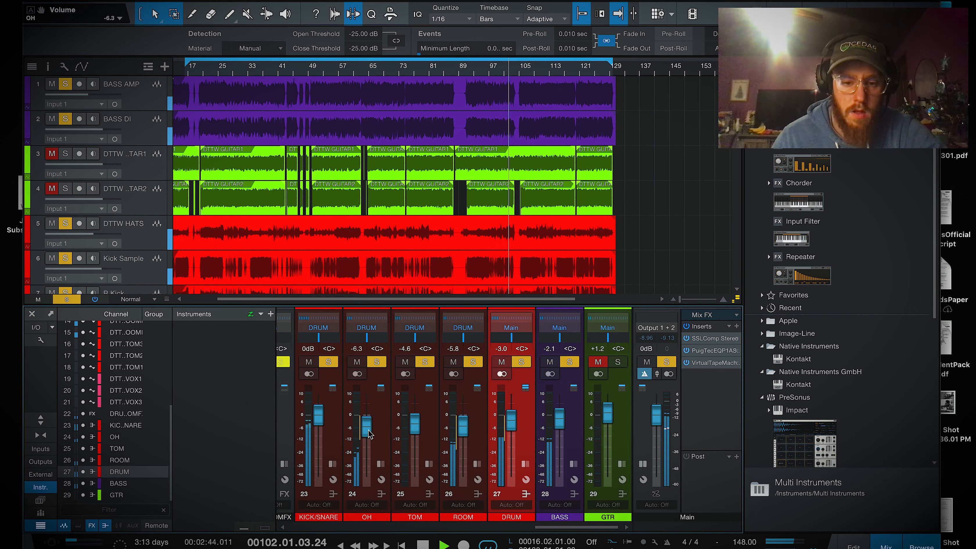
left_click_drag(563, 417, 562, 426)
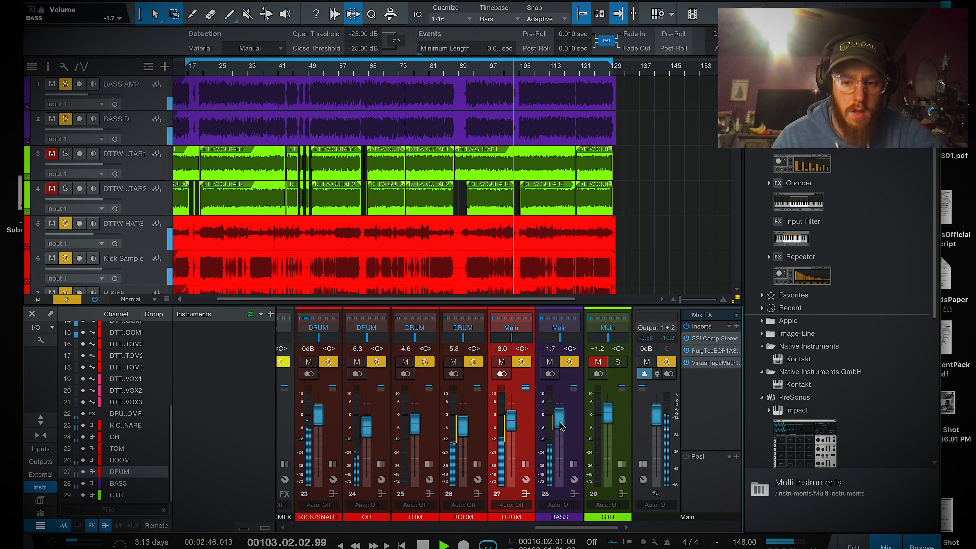
left_click(453, 221)
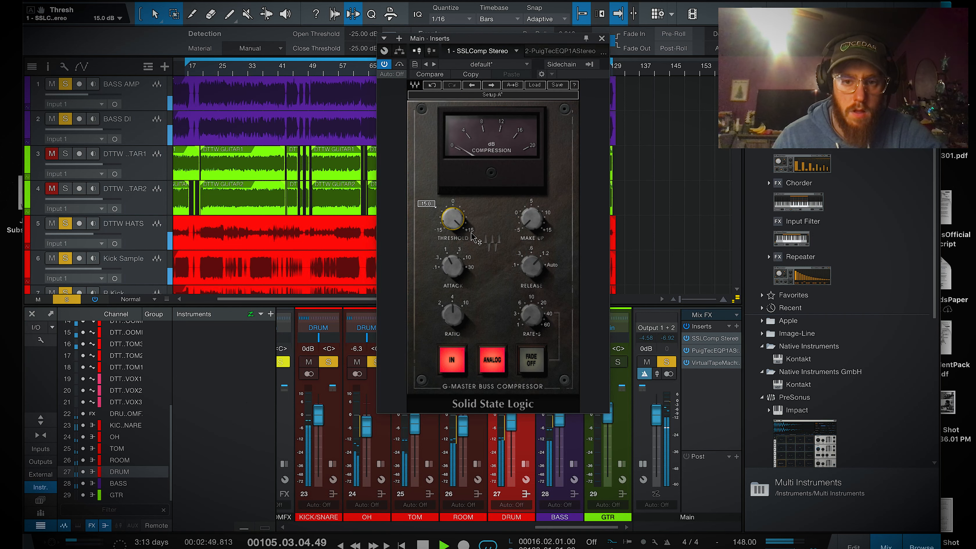
left_click(602, 39)
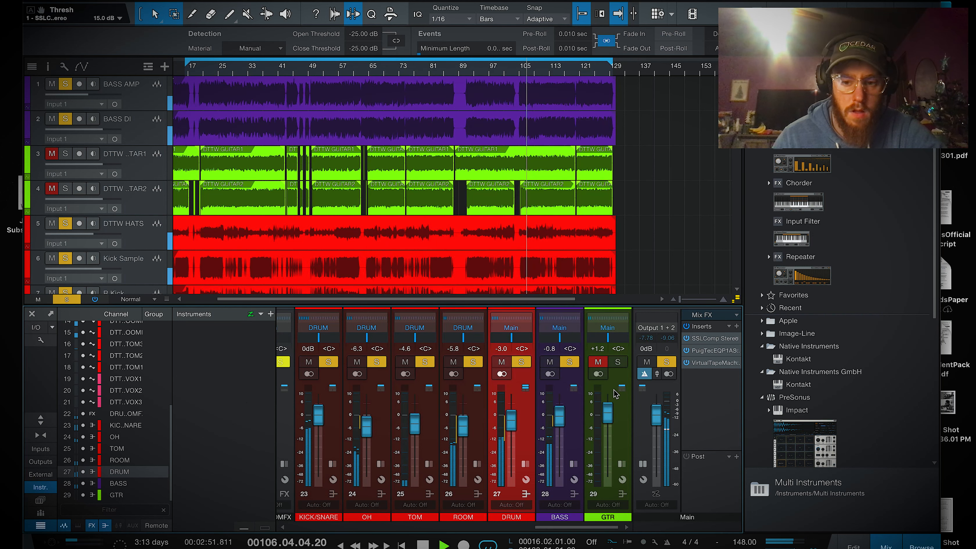
Step: Unmute the GTR bus, set its level to -0.8 dB, and expand its inserts
left_click(598, 363)
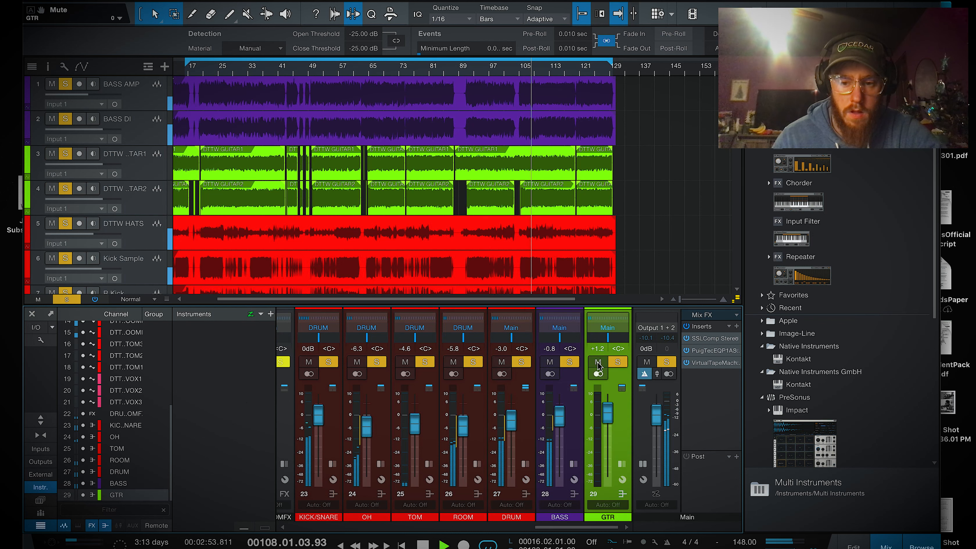
scroll(607, 422, "up", 1)
left_click(621, 387)
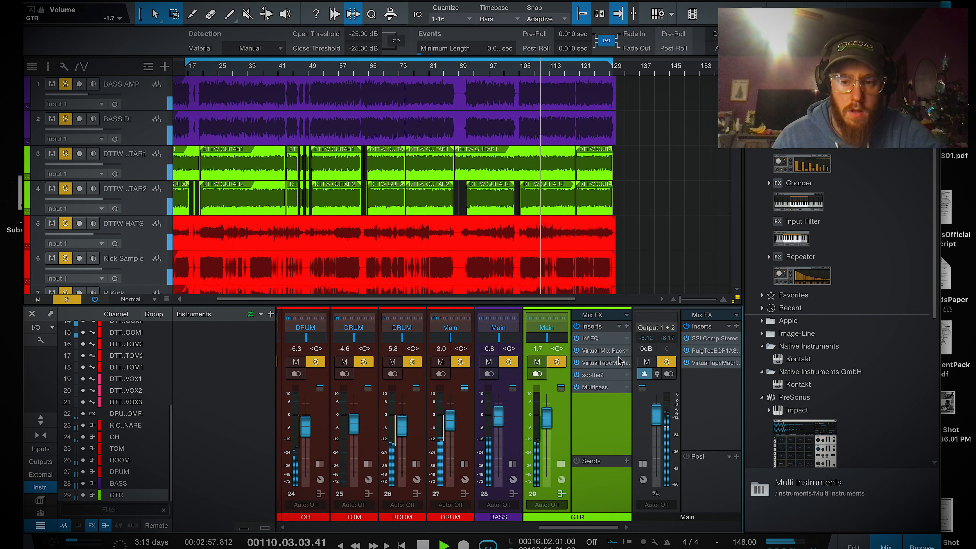
scroll(548, 419, "up", 2)
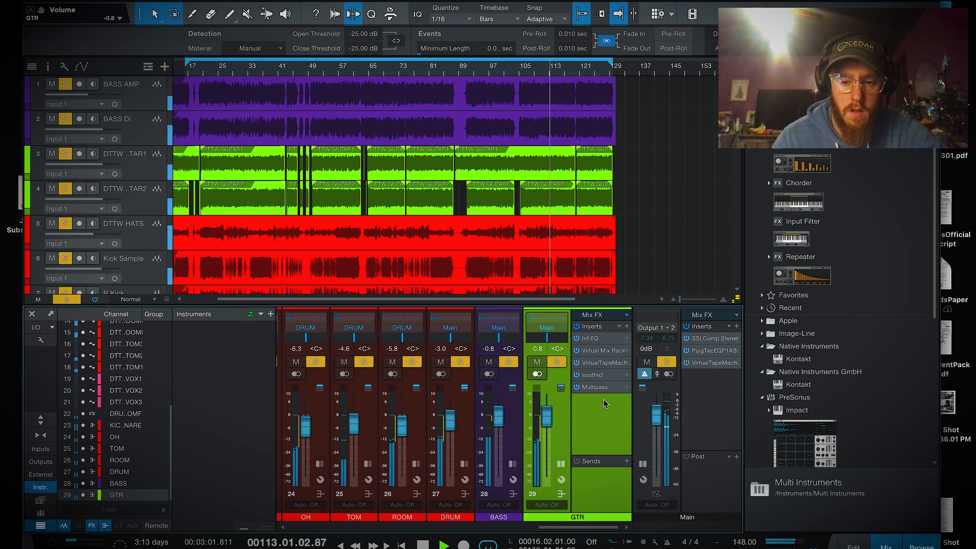
Step: Add PreSonus Mixtool as the last insert on the GTR bus
left_click(627, 348)
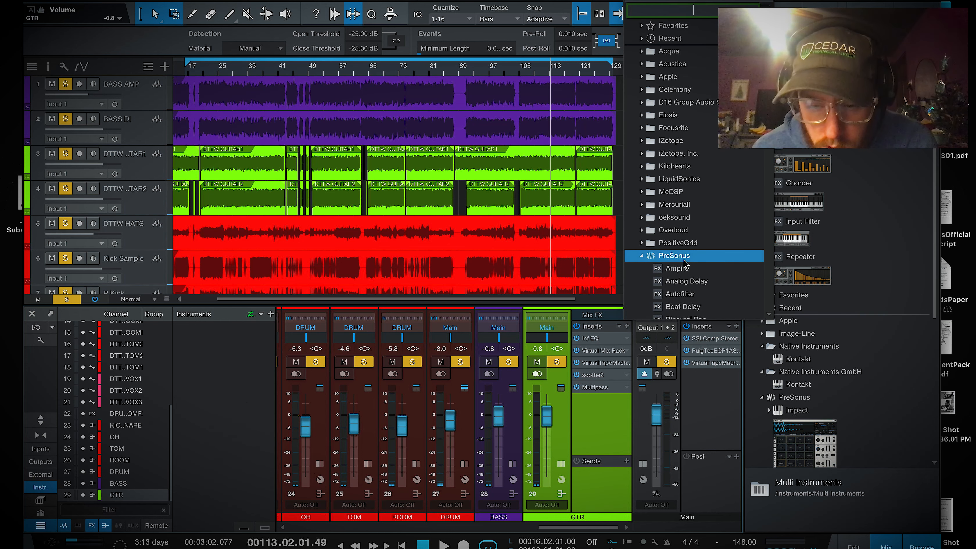
scroll(689, 259, "down", 5)
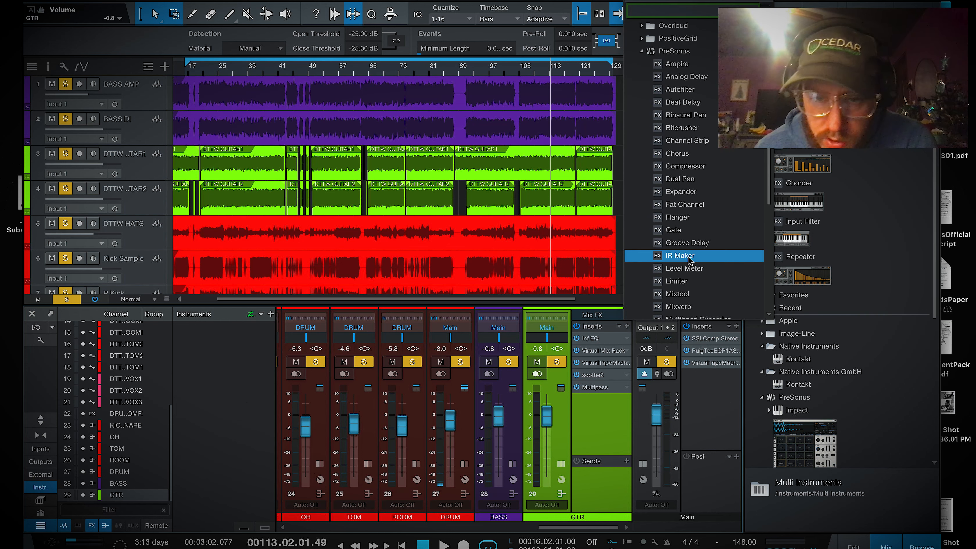
scroll(690, 260, "down", 3)
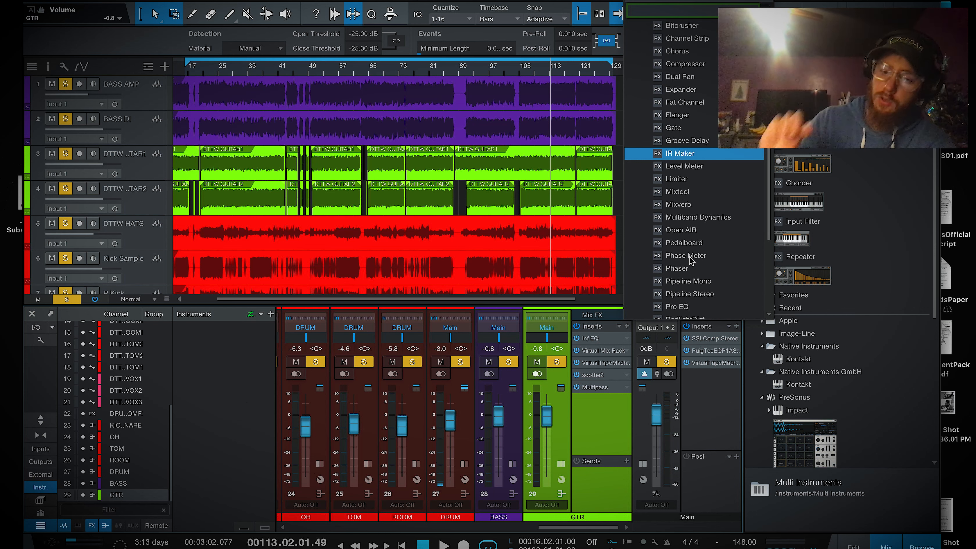
scroll(691, 261, "down", 1)
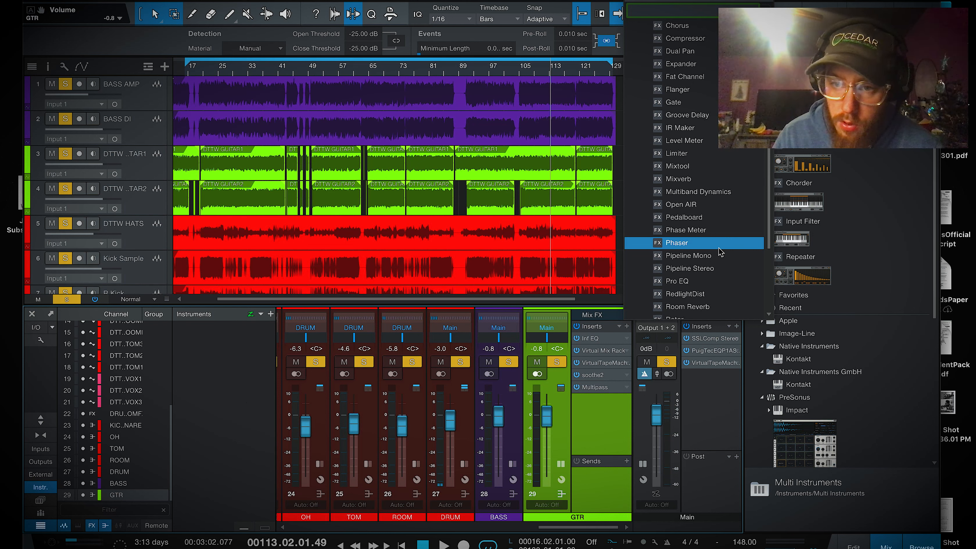
left_click(711, 166)
Step: Play back from around bar 30, invert the left and right phase in the GTR Mixtool, and set the GTR bus level to 0 dB
key("space")
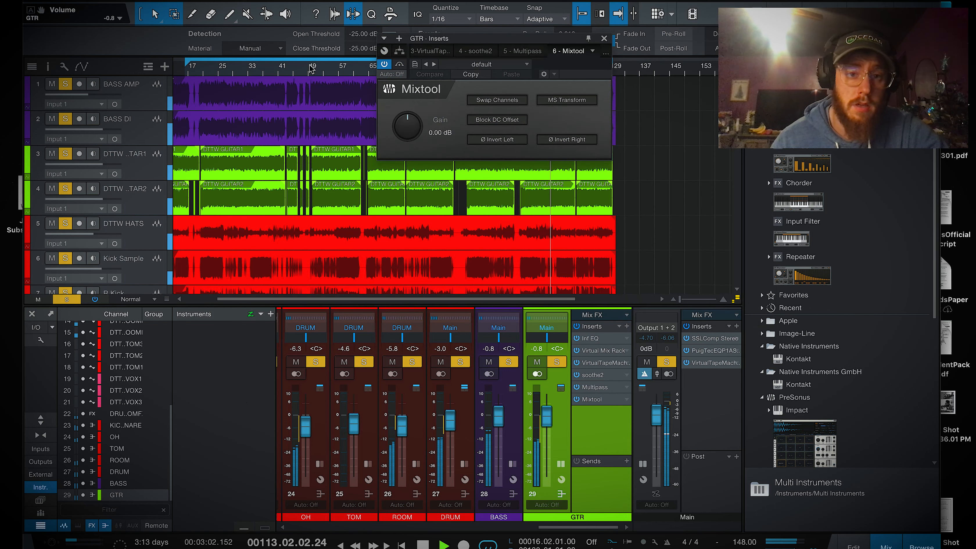
left_click(240, 67)
left_click(563, 141)
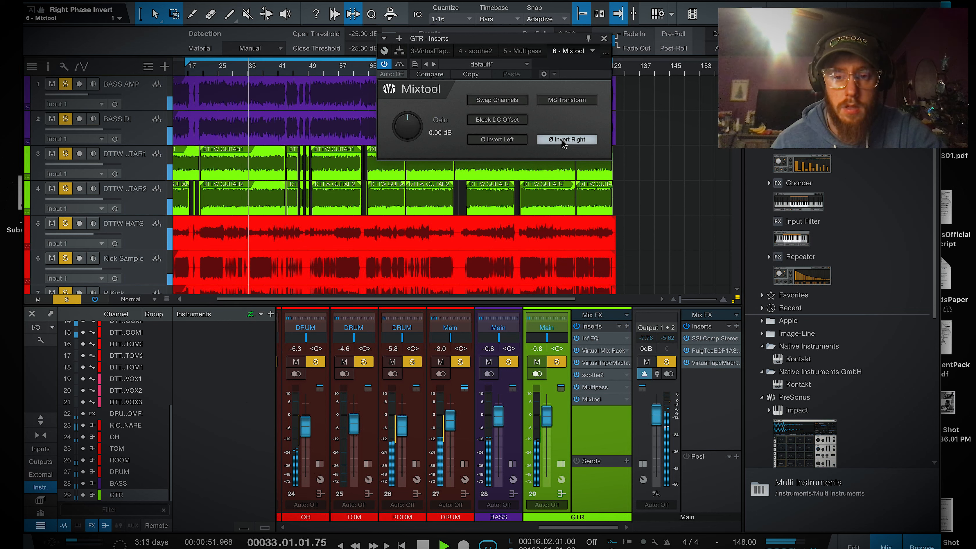
left_click(563, 140)
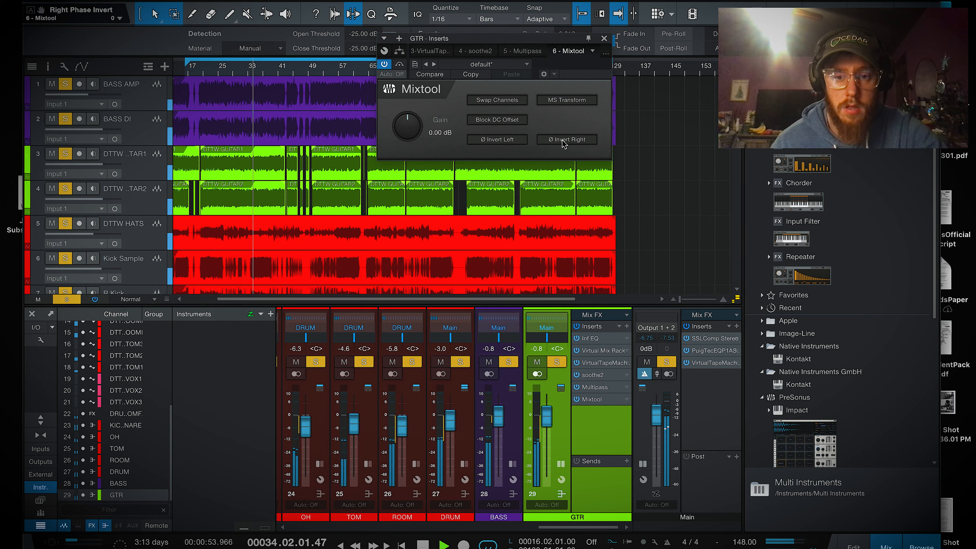
left_click(562, 140)
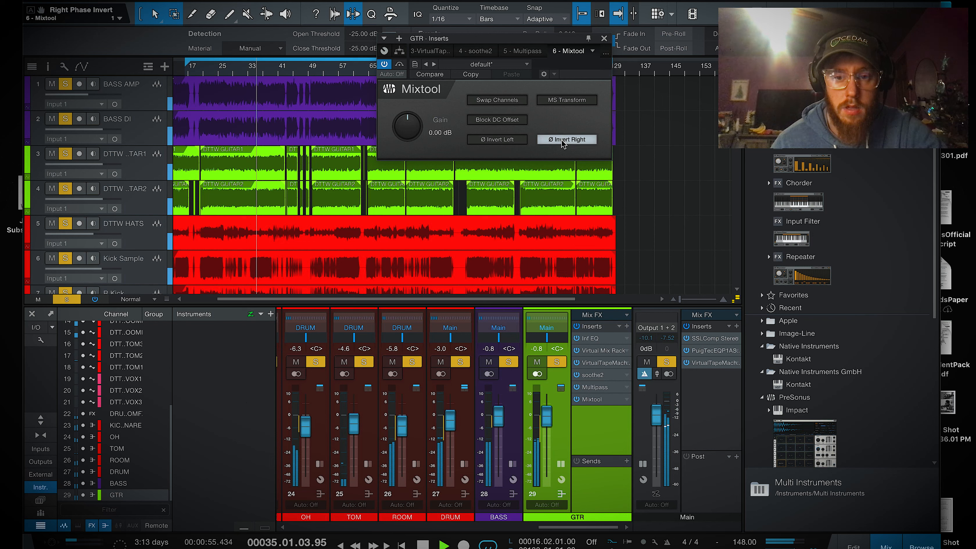
left_click(516, 141)
left_click_drag(545, 416, 545, 414)
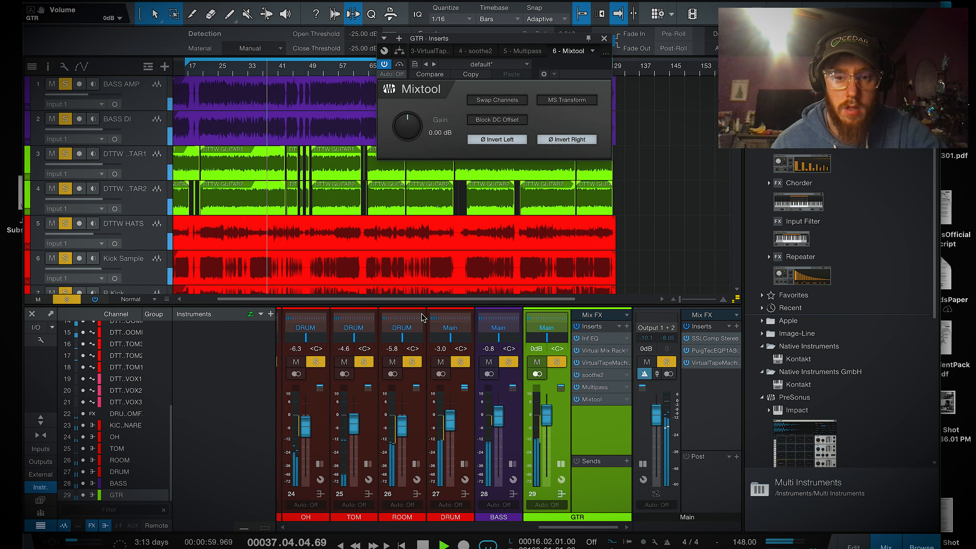
Step: Stop playback, examine the bass, guitar and kick waveforms closely around bar 38 for phase alignment, and open the BASS AMP track's Mixtool
key("space")
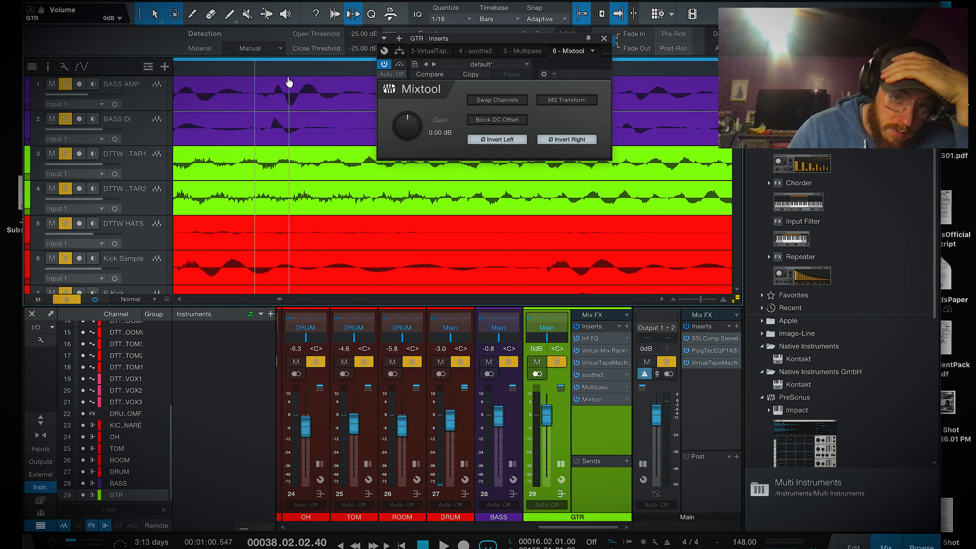
left_click_drag(291, 69, 309, 117)
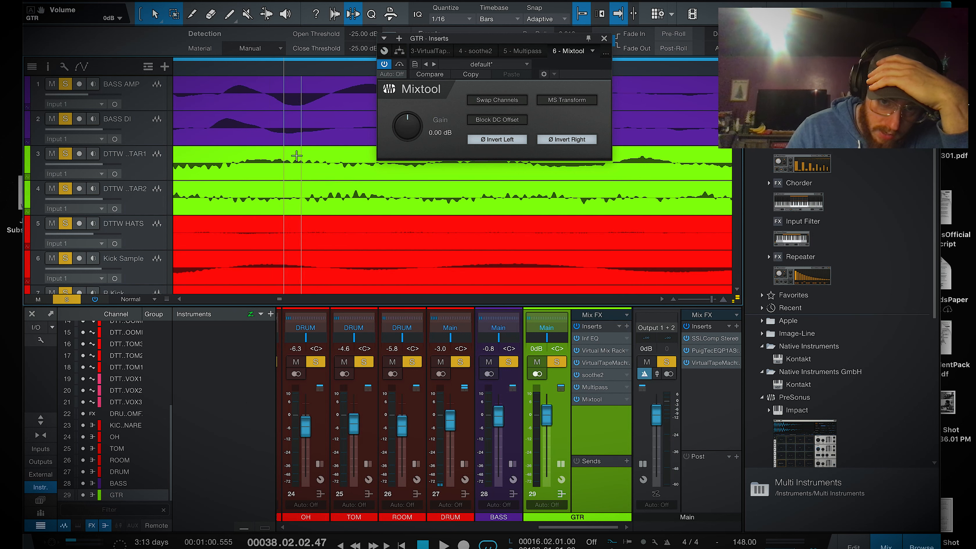
key("w")
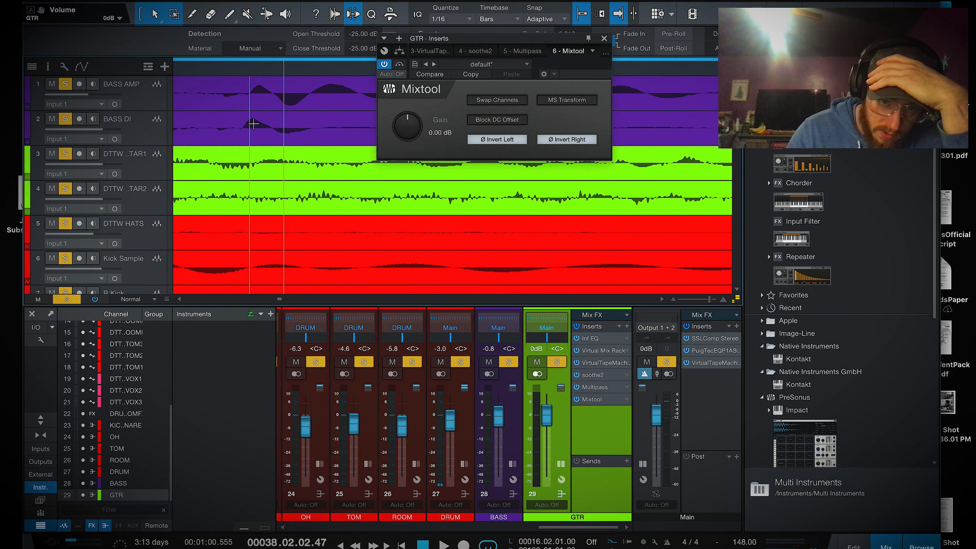
left_click_drag(268, 74, 330, 77)
left_click(136, 105)
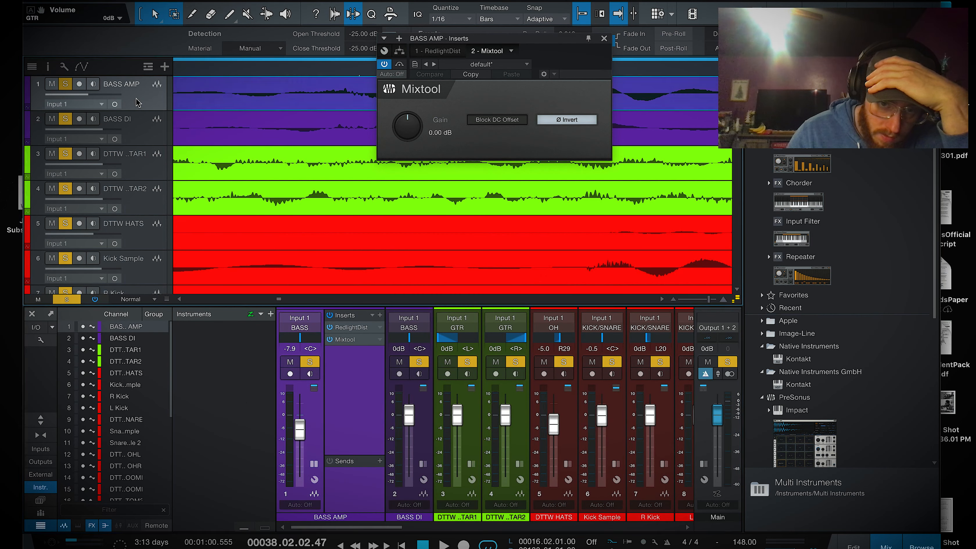
Step: Check the BASS DI inserts, then add Mixtool as the last insert on the DTTW GUITAR2 track and invert its phase
left_click(141, 130)
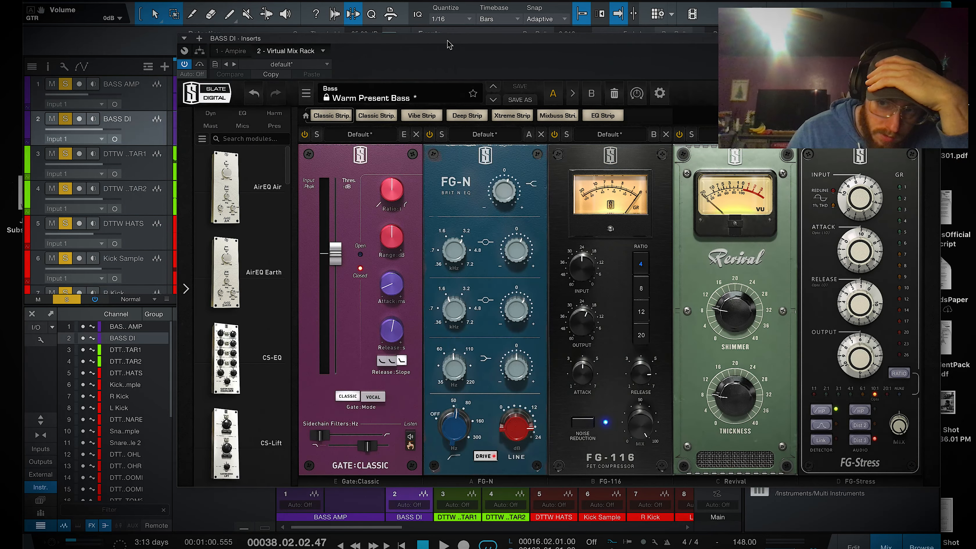
key("Escape")
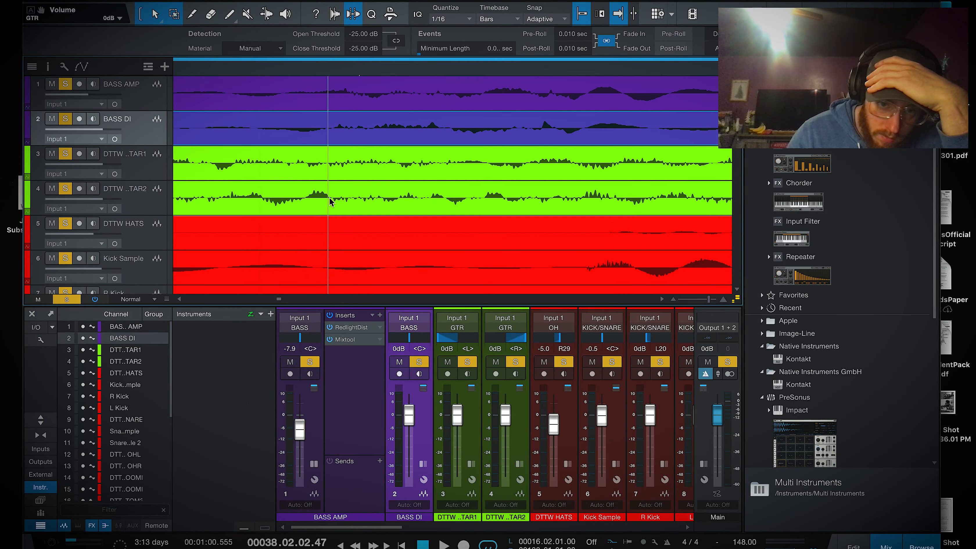
left_click(152, 212)
double_click(487, 358)
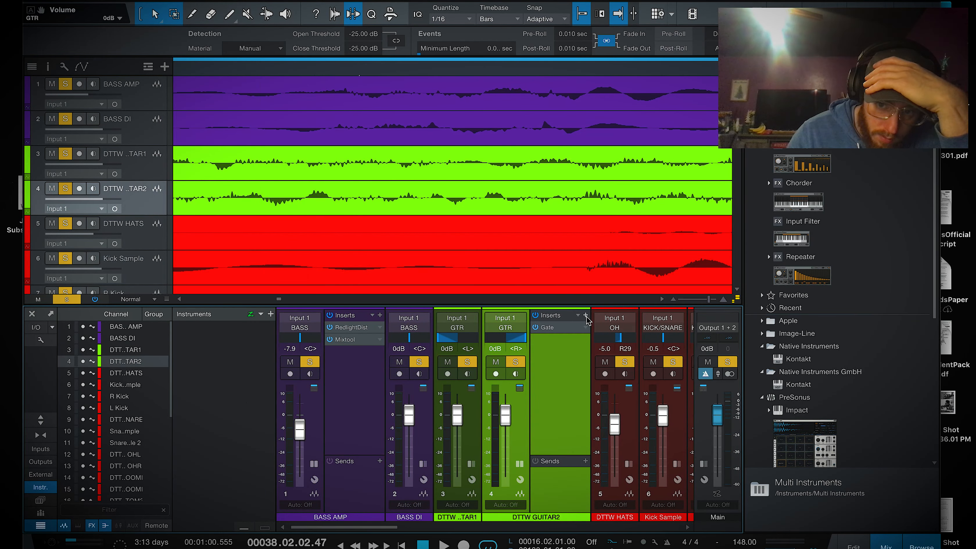
left_click(585, 315)
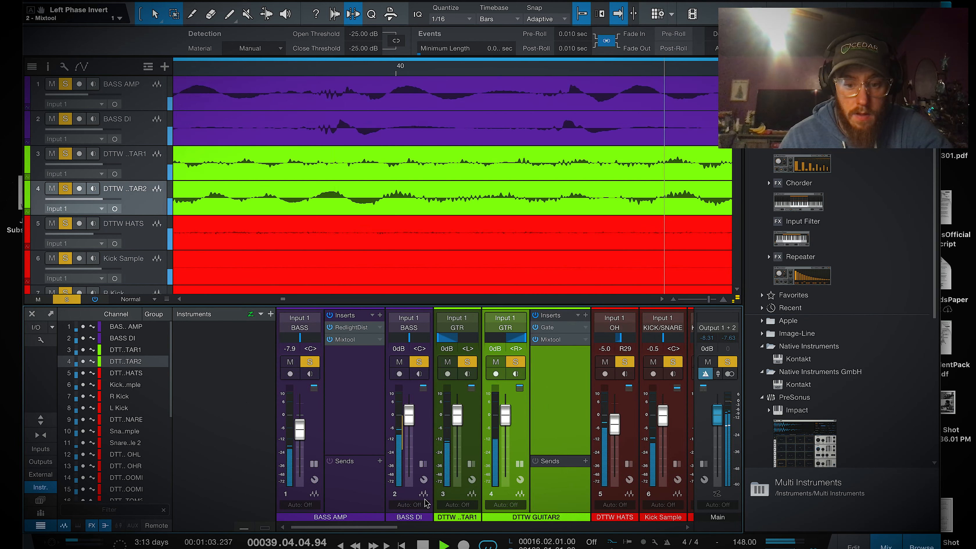
Step: Remove the Mixtool insert from the GTR bus
left_click_drag(379, 528, 670, 527)
double_click(686, 445)
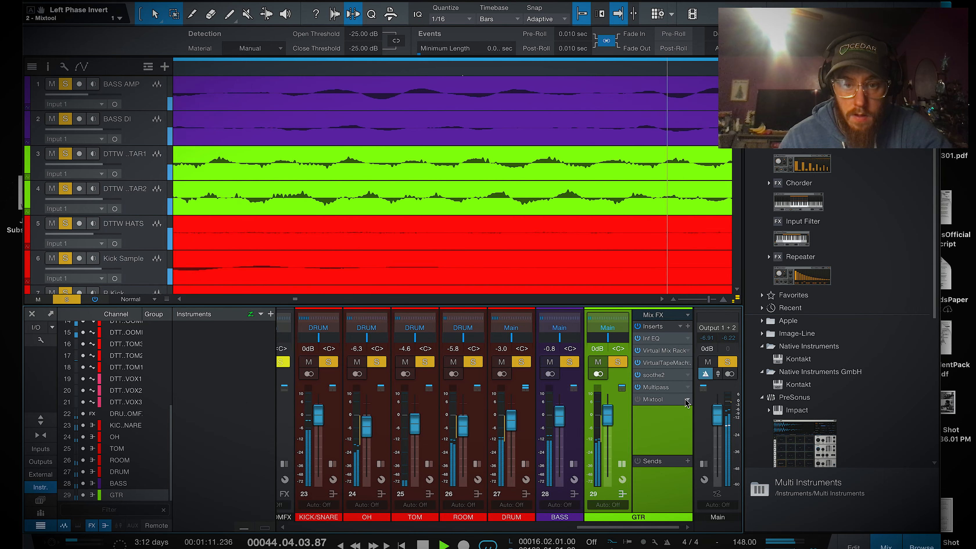
scroll(486, 72, "down", 5)
scroll(486, 72, "down", 5)
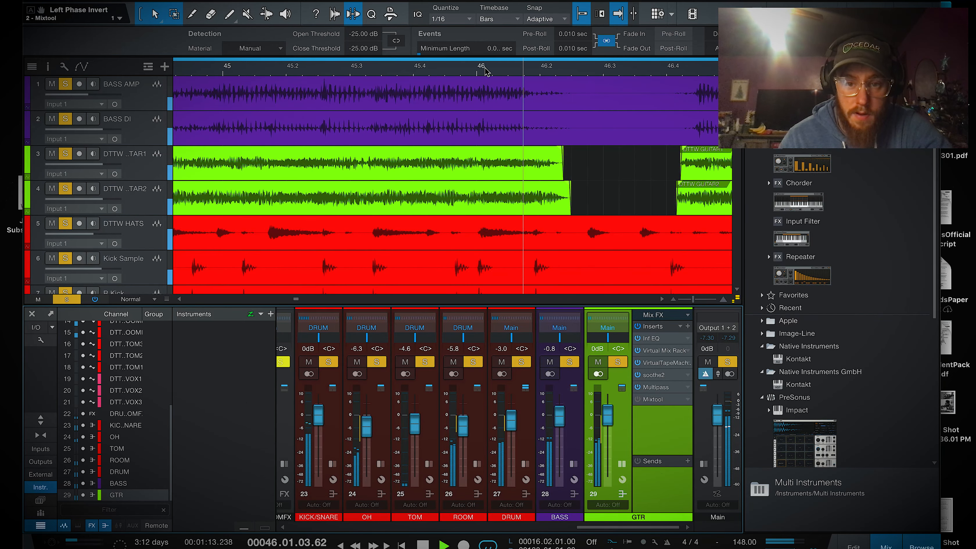
scroll(486, 73, "down", 3)
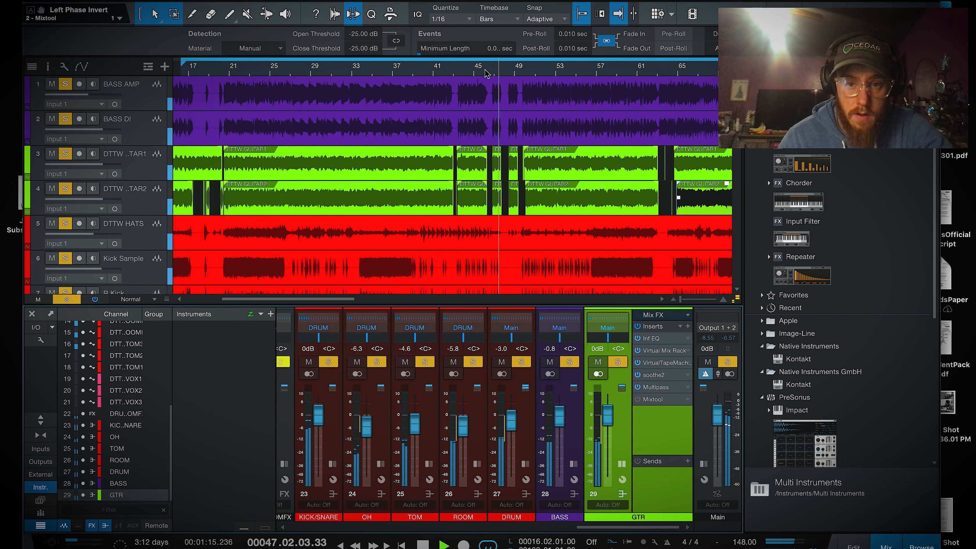
right_click(653, 399)
left_click(723, 526)
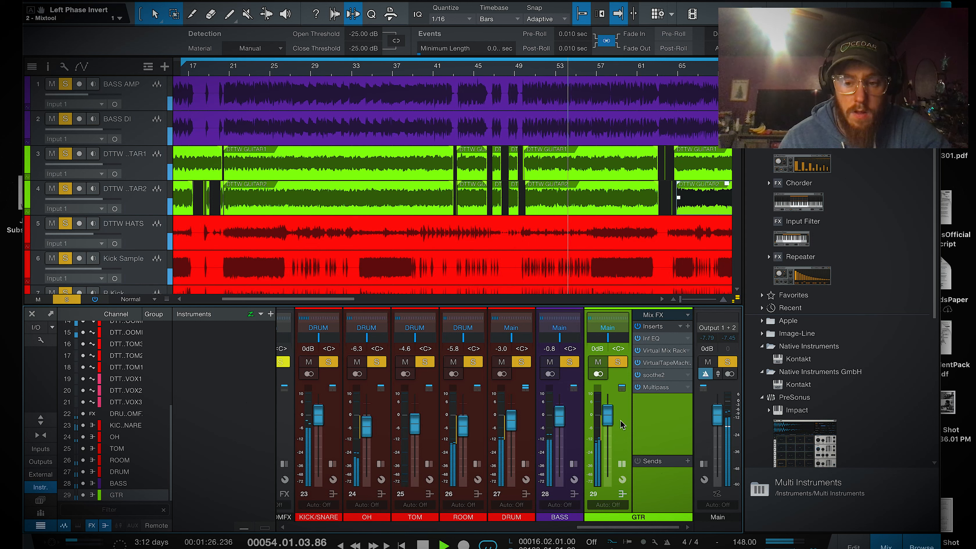
Step: Play back from bar 50 and compare the GTR bus with the Virtual Mix Rack's FG-Stress module bypassed and active
left_click(525, 73)
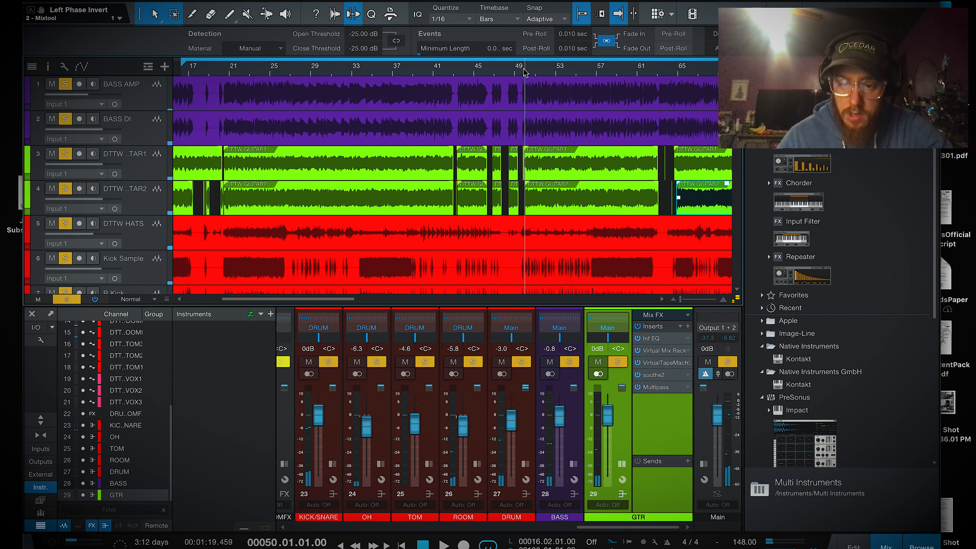
left_click(673, 351)
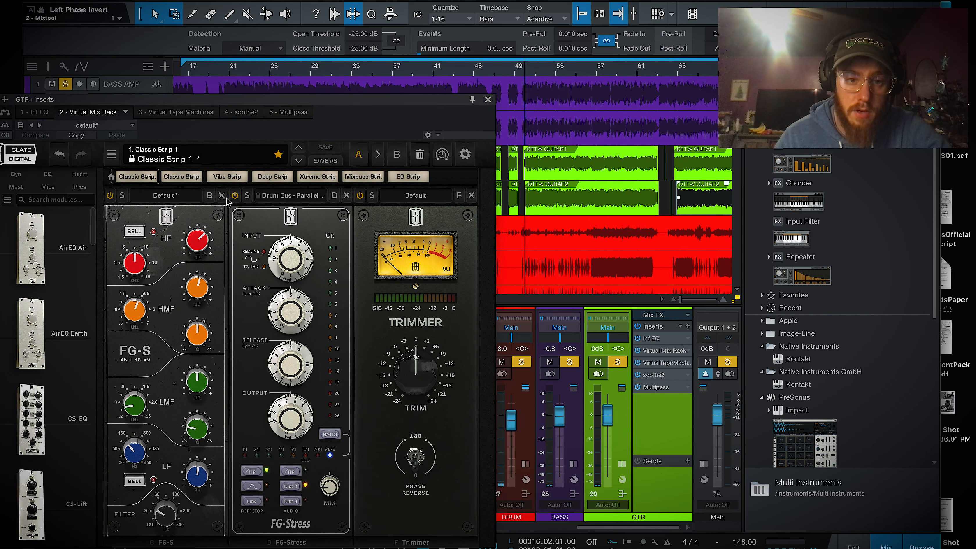
key("space")
left_click(234, 196)
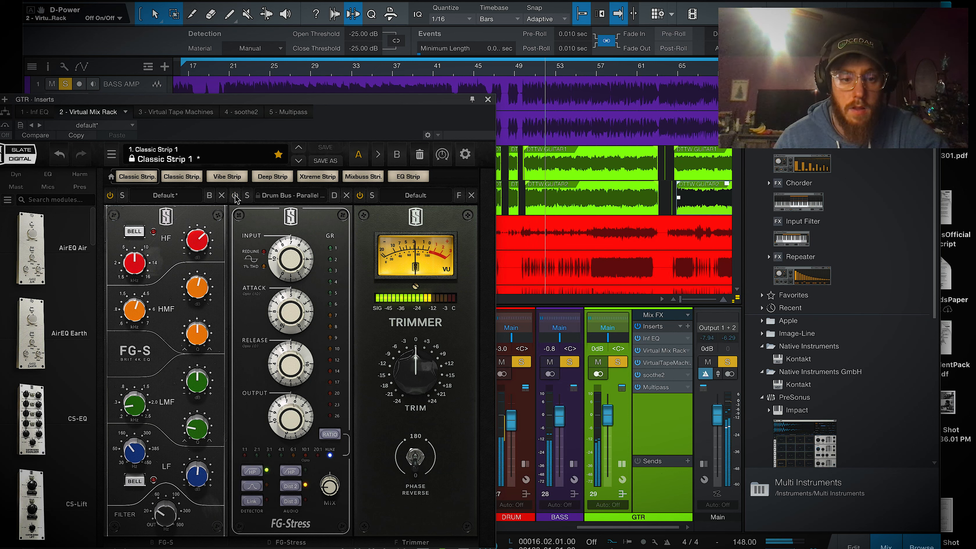
left_click(235, 196)
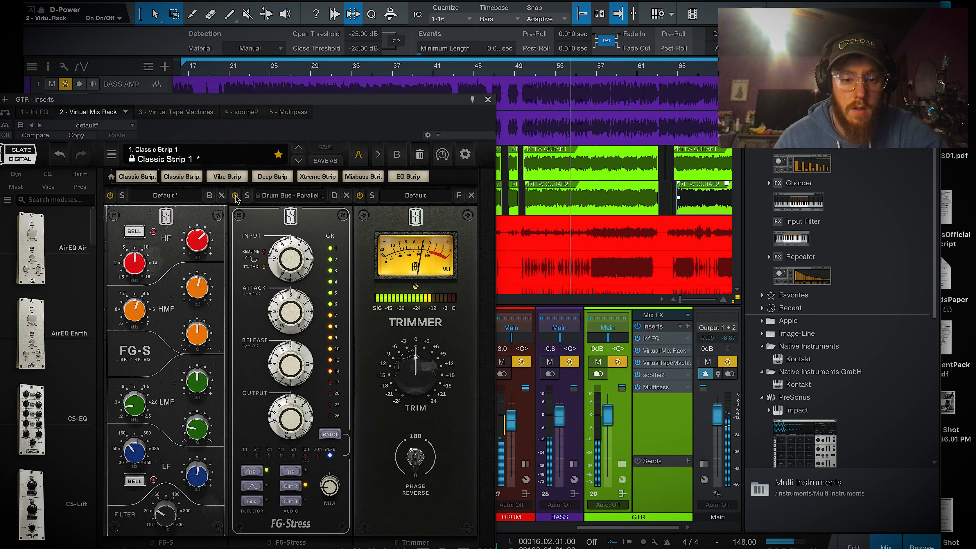
key("space")
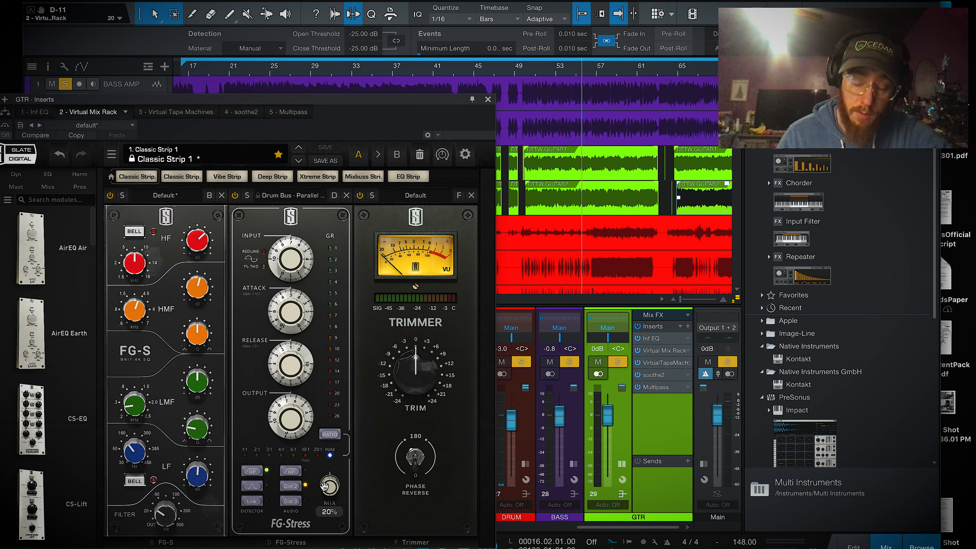
Step: Try the FG-Stress mix at 100% during playback and return it to 20%
key("space")
left_click_drag(331, 487, 337, 446)
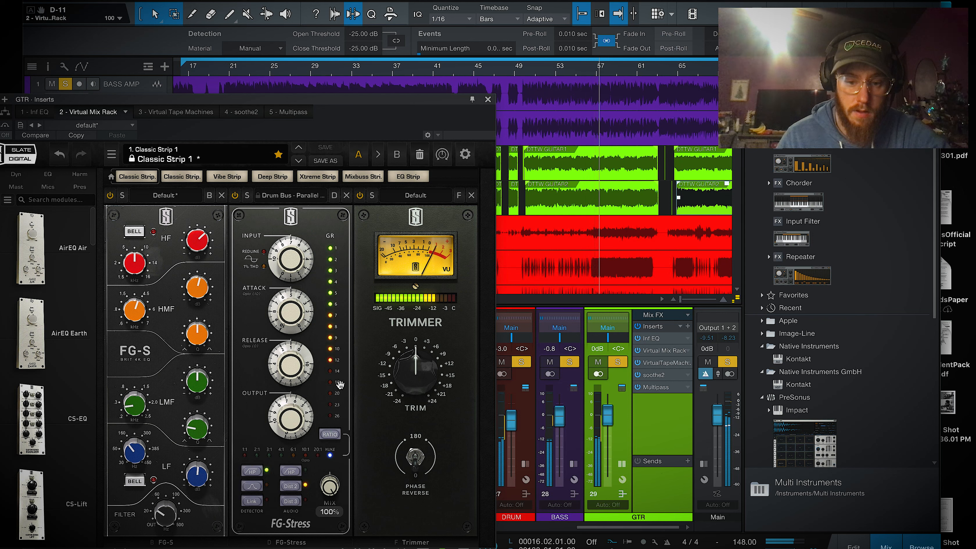
left_click_drag(329, 483, 327, 489)
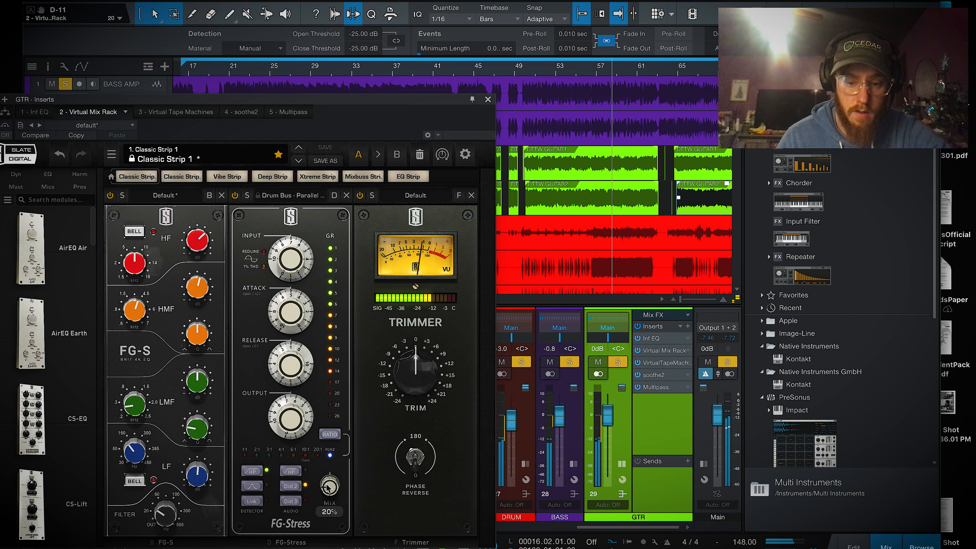
key("space")
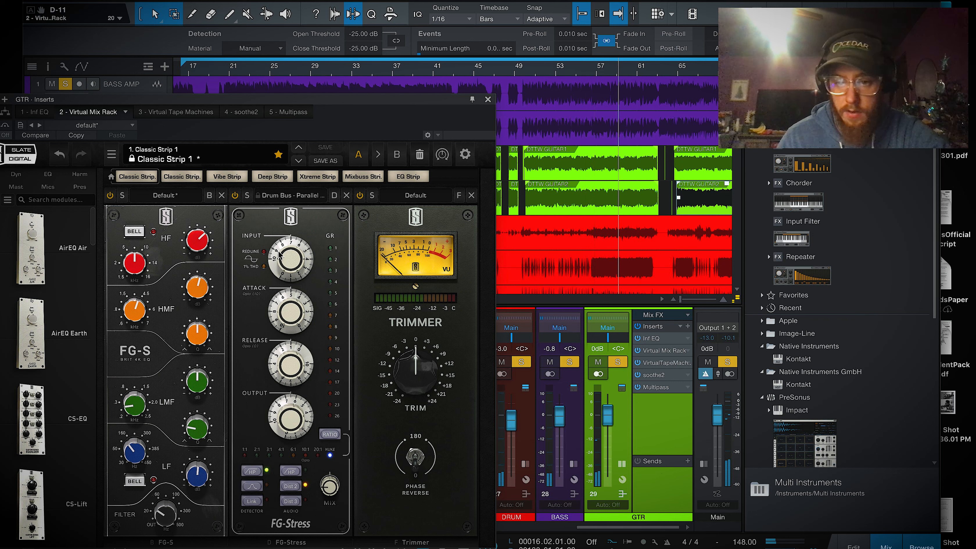
Step: Play back from around bar 50 and adjust the filter and the low and low-mid bands of the GTR bus's FG-S equalizer
left_click(529, 70)
key("space")
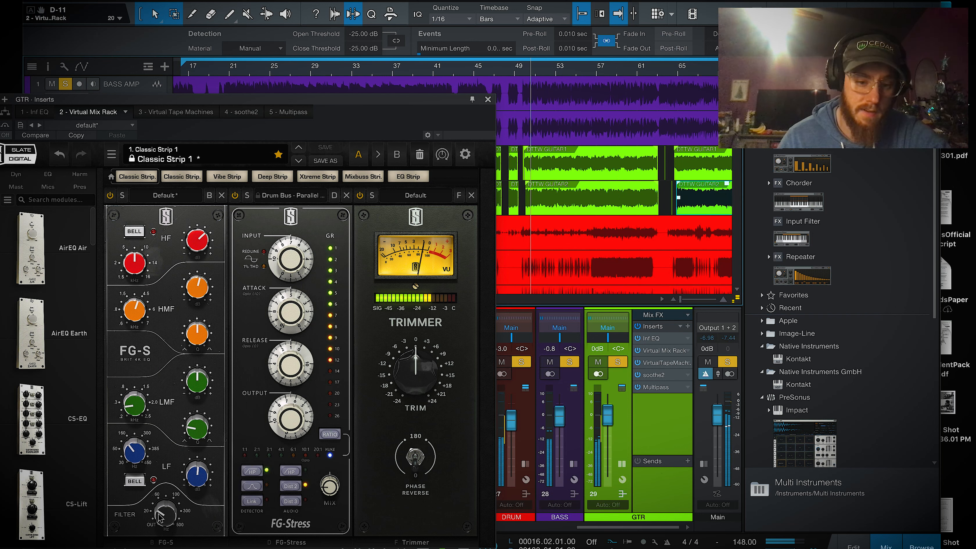
left_click_drag(164, 513, 191, 457)
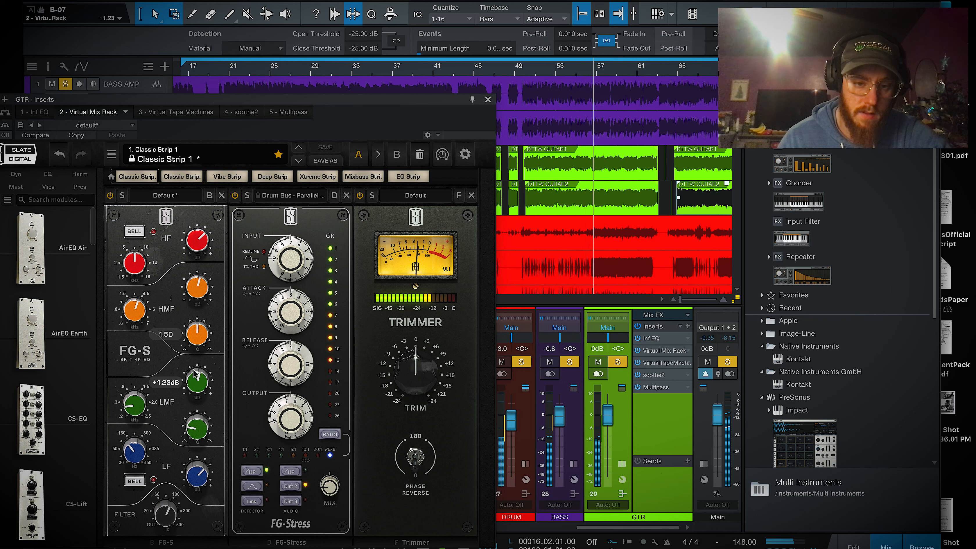
left_click_drag(201, 350, 195, 375)
Step: Adjust the FG-S high-mid gain and frequency, set the HF band to +4.69 dB at about 7.8 kHz, and close the plug-in
left_click_drag(195, 287, 196, 272)
left_click_drag(128, 305, 122, 321)
left_click_drag(196, 288, 195, 308)
left_click_drag(199, 249, 201, 241)
left_click_drag(136, 262, 136, 260)
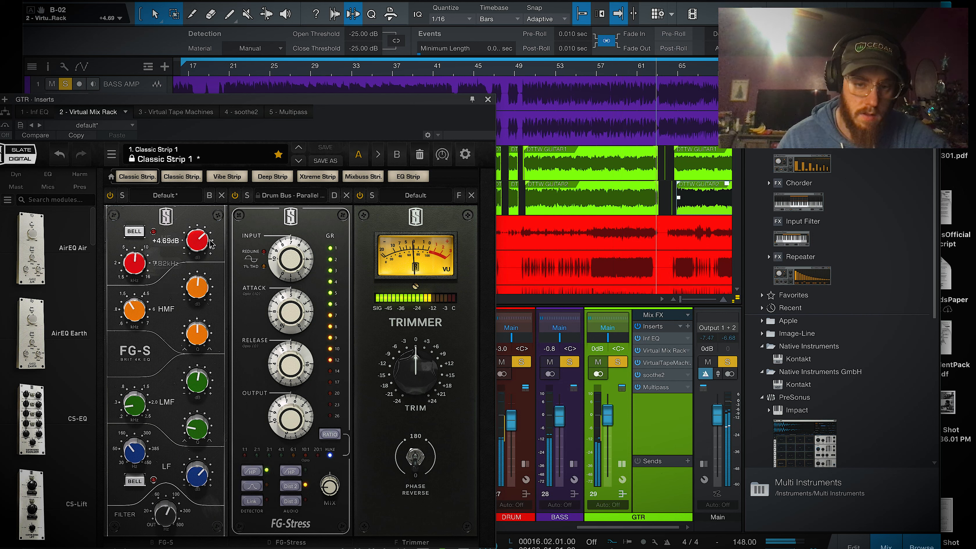
left_click_drag(203, 240, 203, 243)
left_click(488, 99)
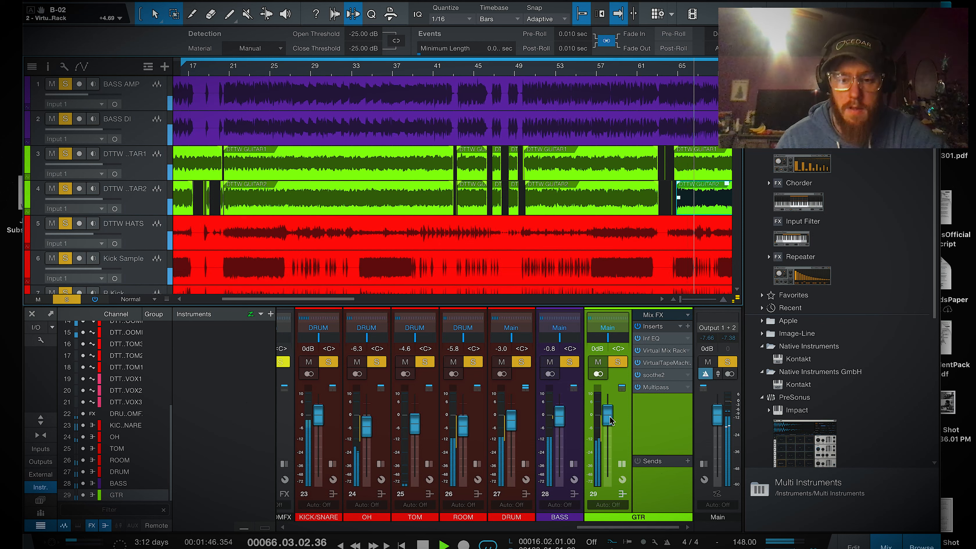
Step: Set the GTR bus level to +0.4 dB, collapse its inserts, and save the song
left_click_drag(610, 416, 609, 415)
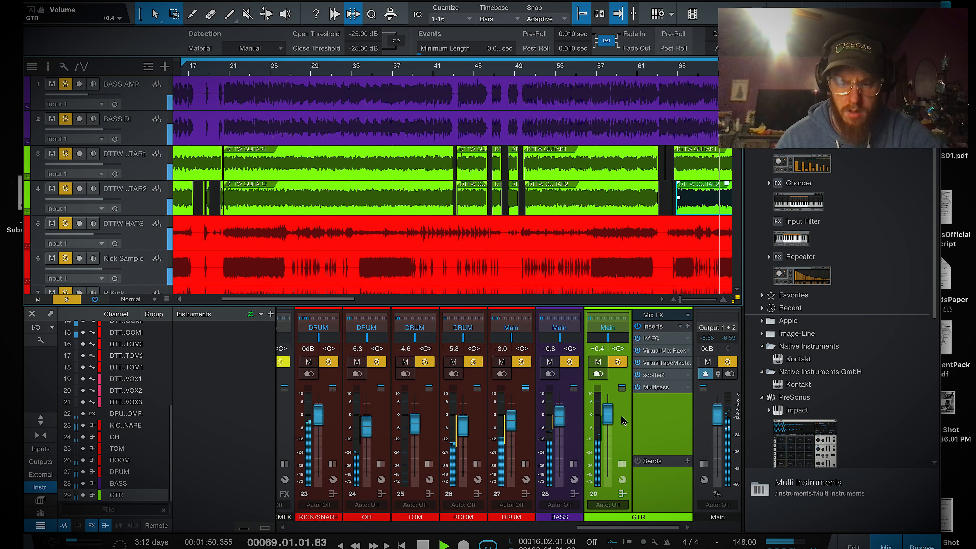
double_click(621, 423)
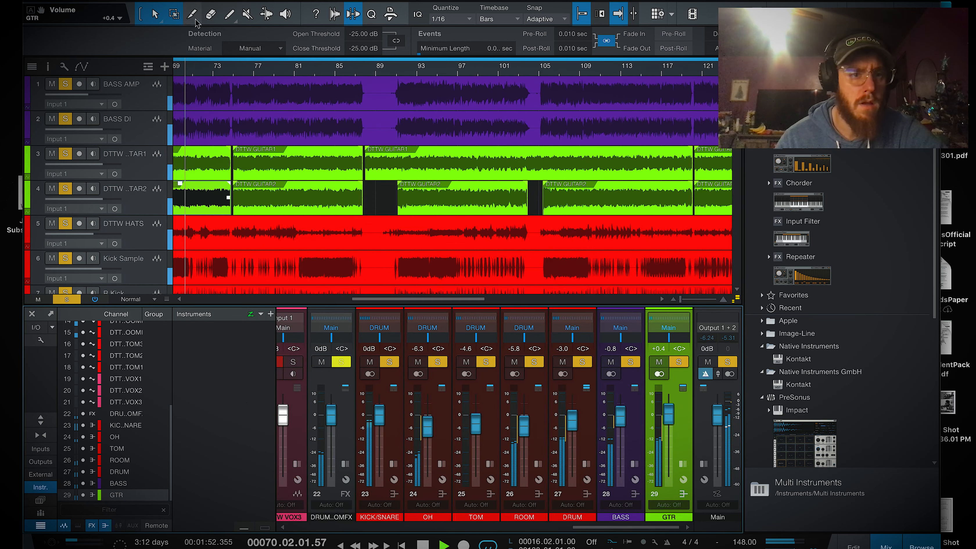
left_click(91, 1)
left_click(144, 109)
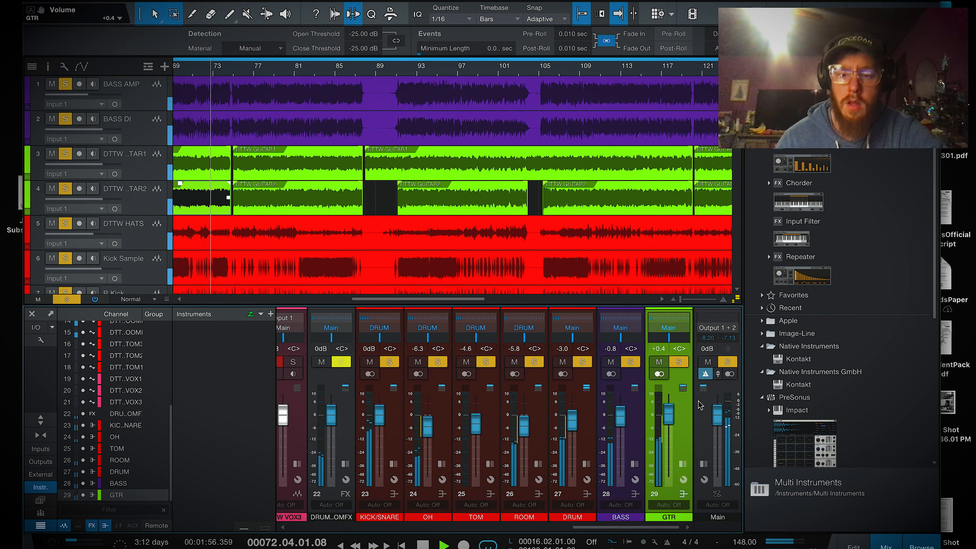
Step: Expand the Main bus inserts, check the SSLComp Stereo compressor, and save the song again
double_click(706, 442)
left_click(714, 339)
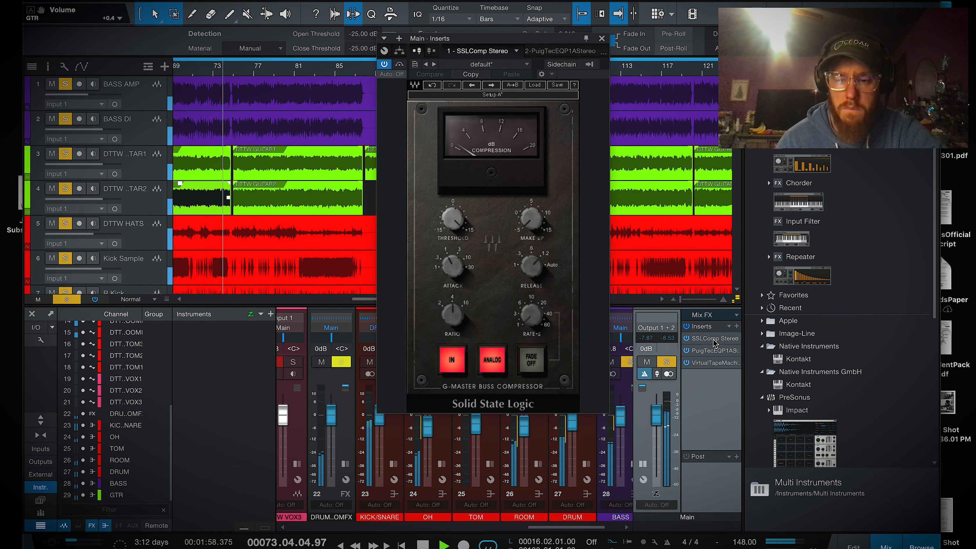
left_click(602, 38)
left_click(89, 0)
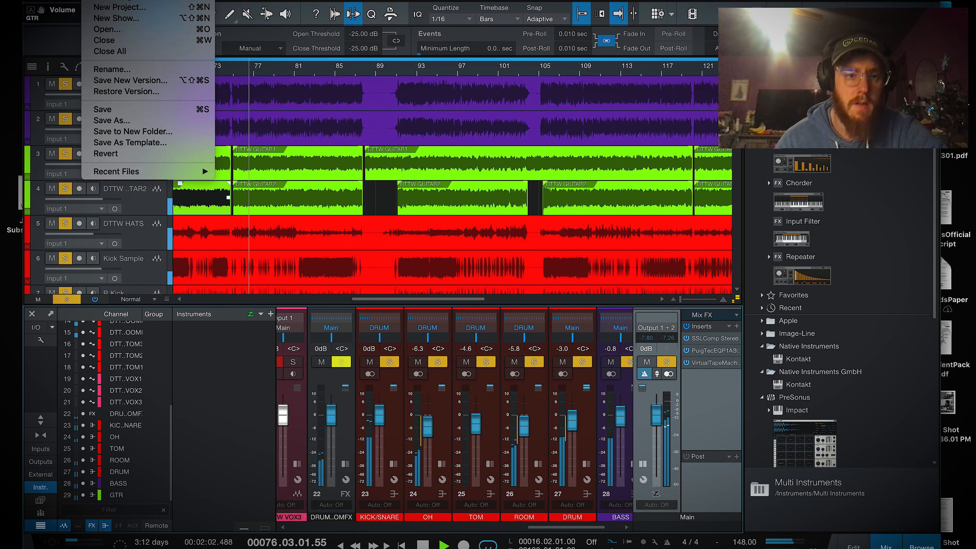
left_click(131, 109)
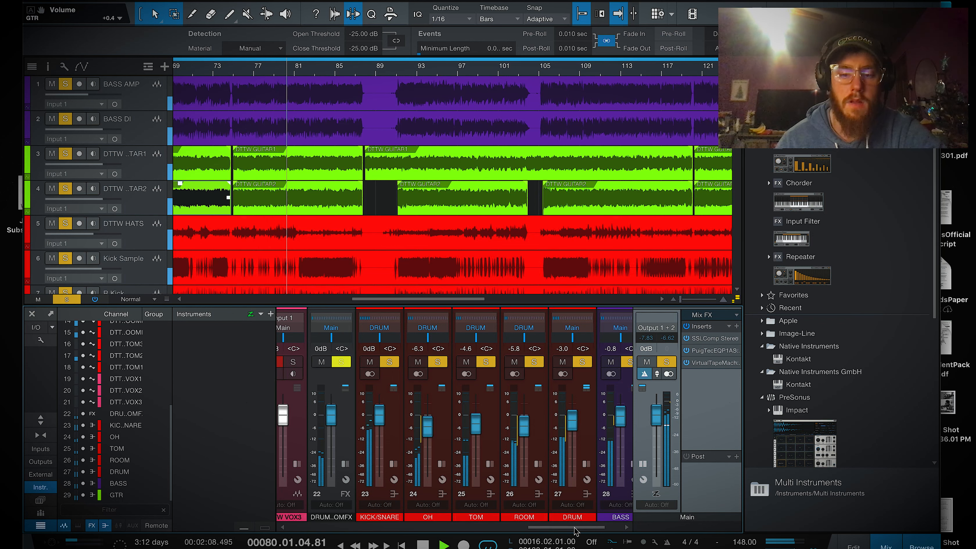
left_click_drag(575, 531, 593, 531)
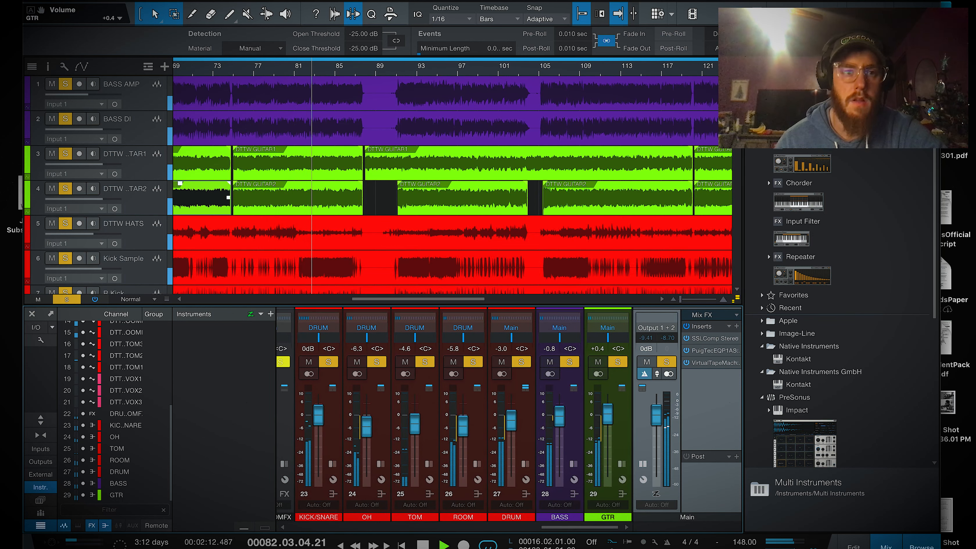
left_click(88, 1)
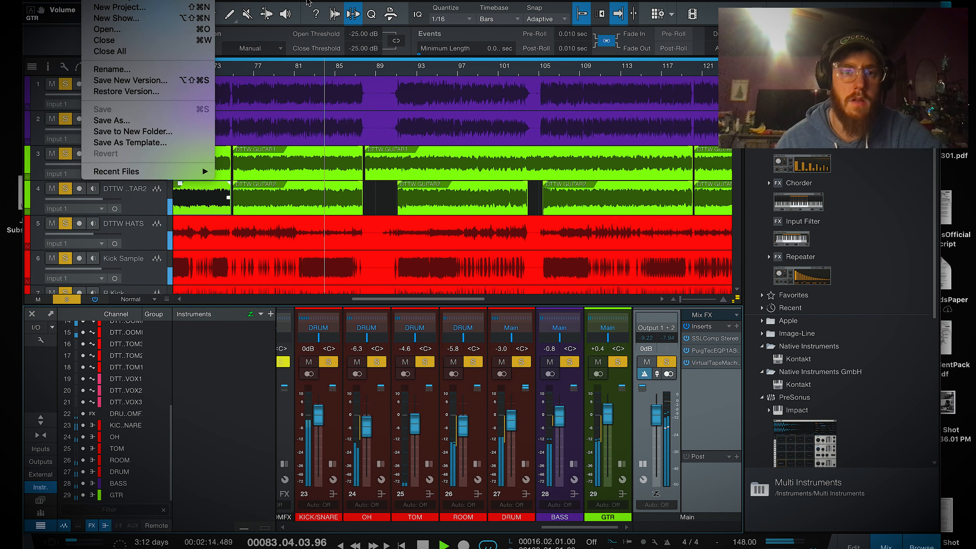
left_click(577, 291)
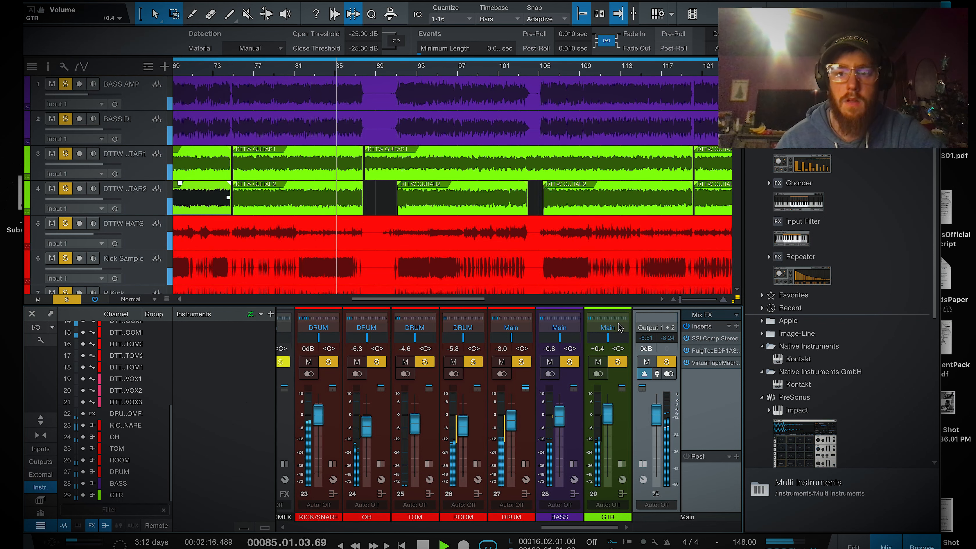
Step: Play back from bar 105, move Inf EQ to the end of the GTR bus insert chain, and bypass it
key("space")
left_click(539, 69)
left_click(625, 430)
double_click(625, 435)
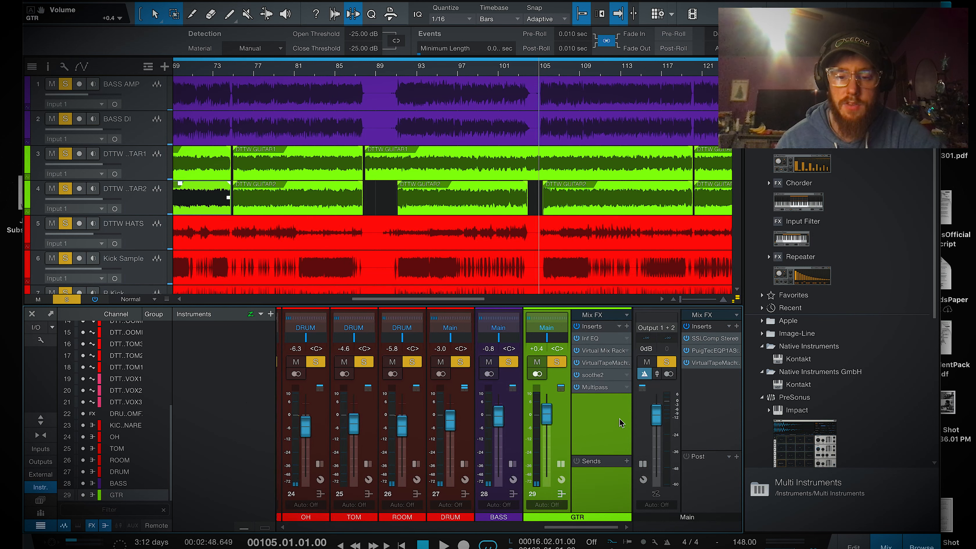
key("space")
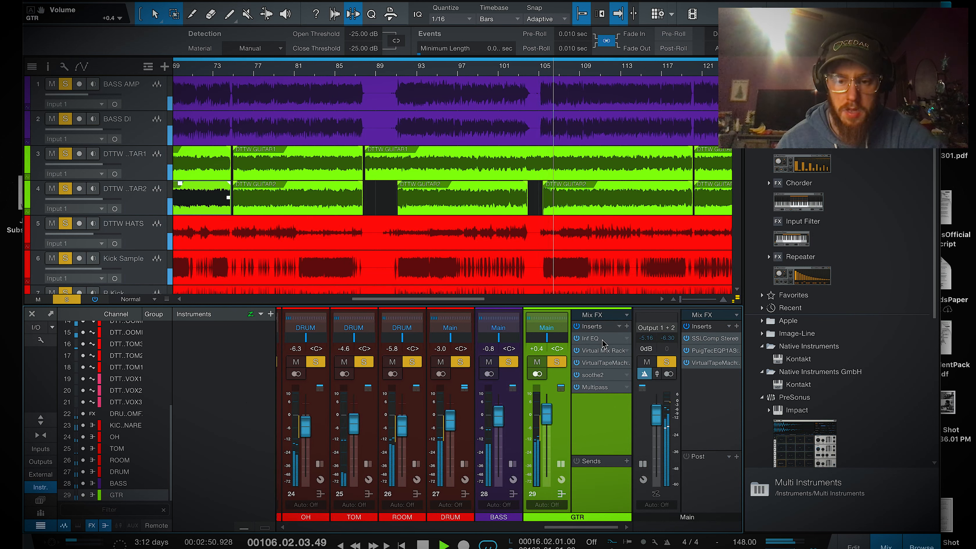
left_click_drag(607, 392, 607, 399)
left_click(576, 387)
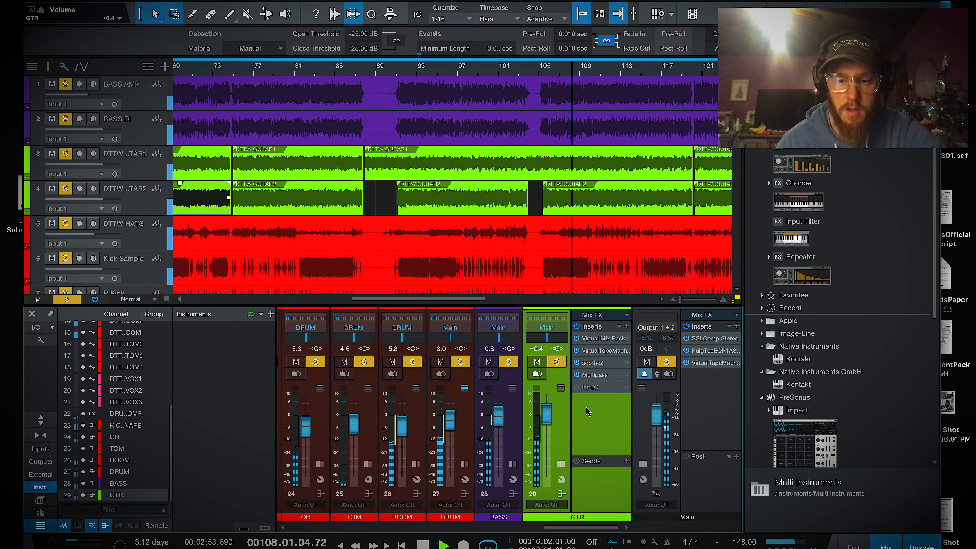
Step: Open the GTR bus's Virtual Mix Rack and set the FG-S HMF gain to +2.20 dB
double_click(603, 338)
left_click_drag(205, 386, 212, 322)
left_click_drag(203, 289, 203, 287)
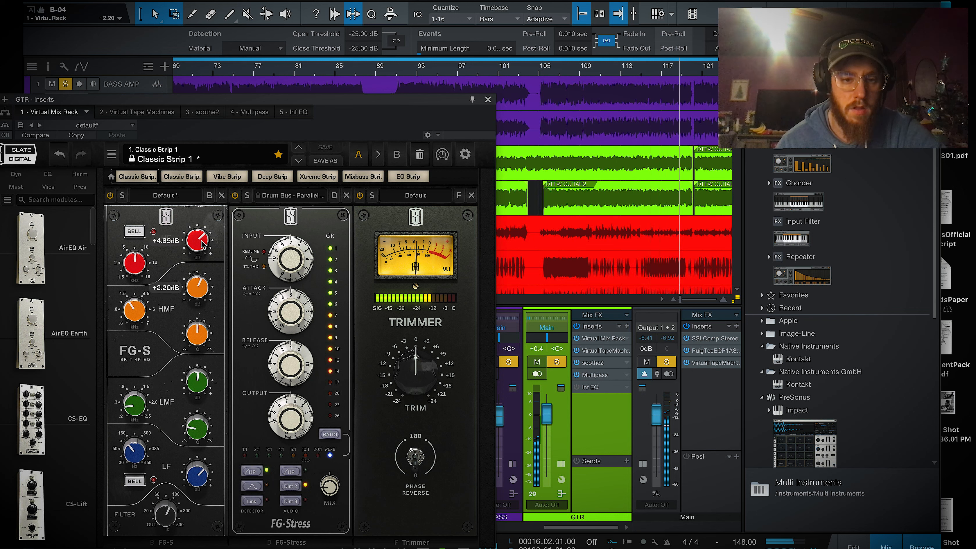
Step: Lower the FG-S LF gain with the filter at 94.3 Hz, and set the FG-Stress mix to 24%
mouse_move(194, 459)
left_mouse_down()
mouse_move(193, 485)
mouse_move(204, 474)
left_mouse_up()
left_click(168, 515)
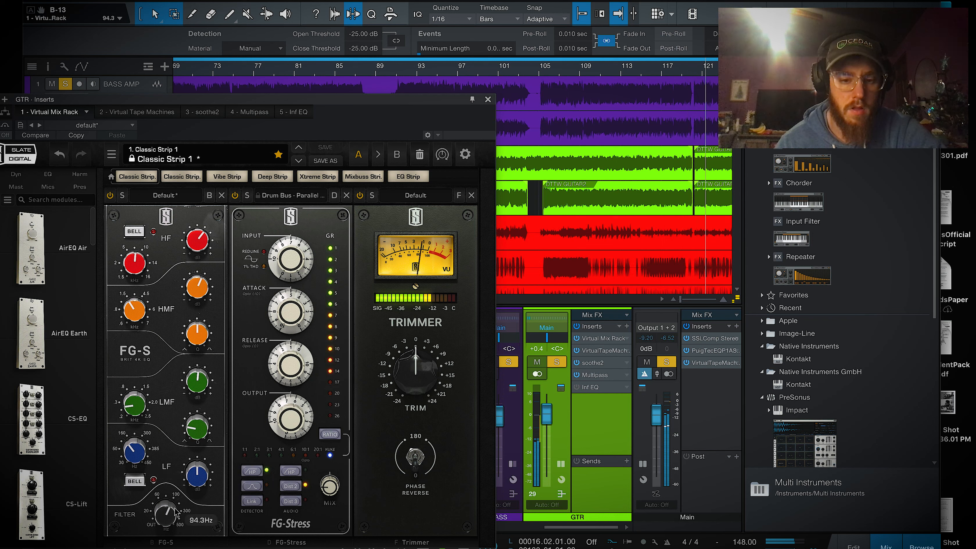
left_click(329, 485)
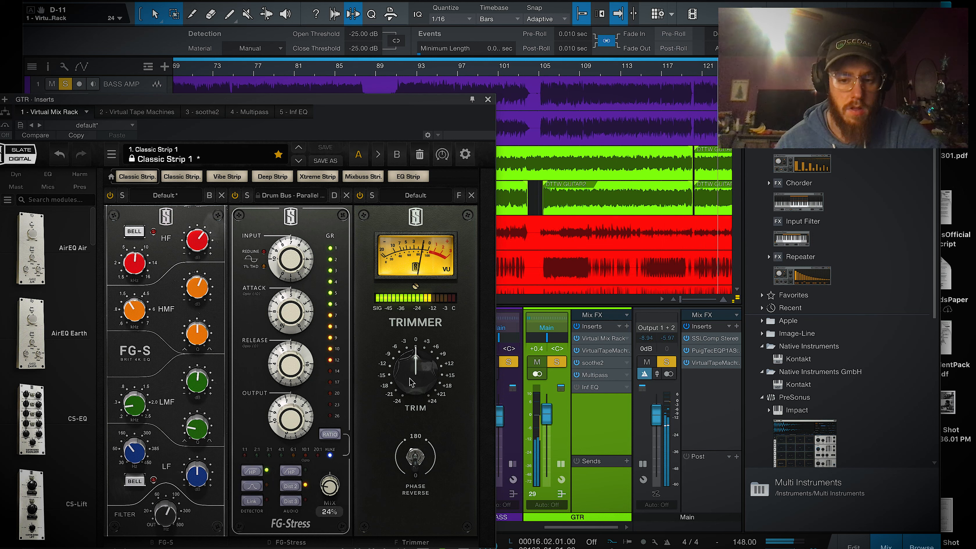
Step: Raise the GTR bus Trimmer to about +1.86 dB and lower the GTR fader to -0.8 dB
mouse_move(411, 381)
left_mouse_down()
mouse_move(412, 358)
mouse_move(407, 369)
left_mouse_up()
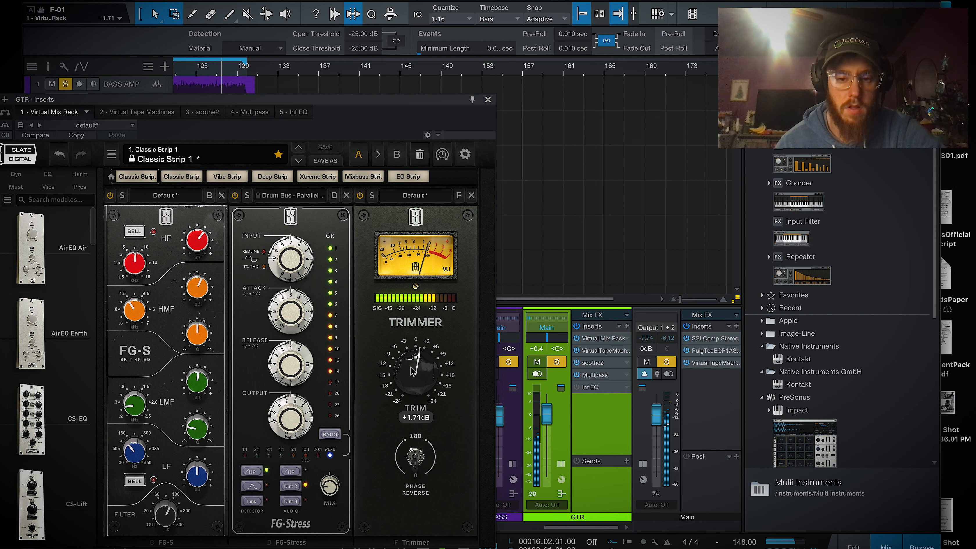
left_click(488, 100)
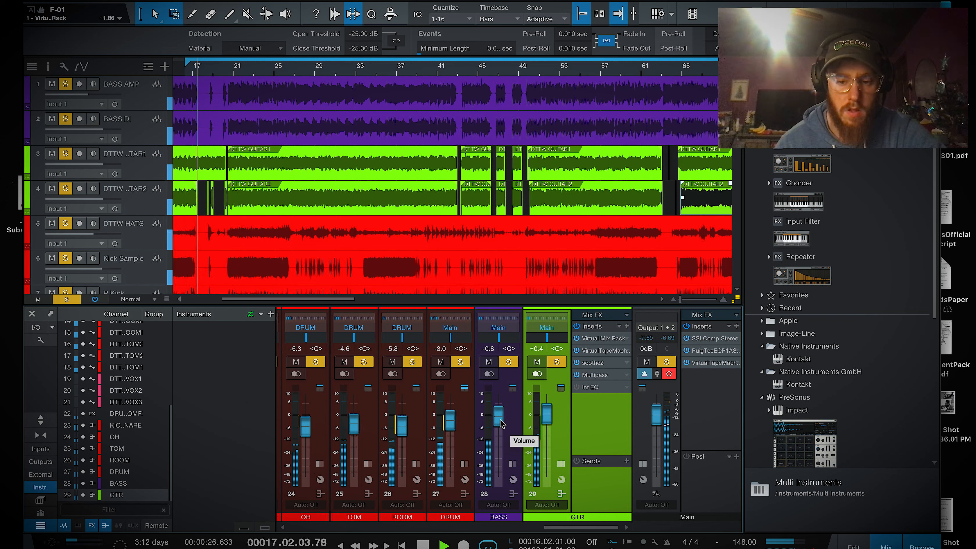
mouse_move(548, 418)
left_mouse_down()
mouse_move(546, 461)
mouse_move(550, 421)
left_mouse_up()
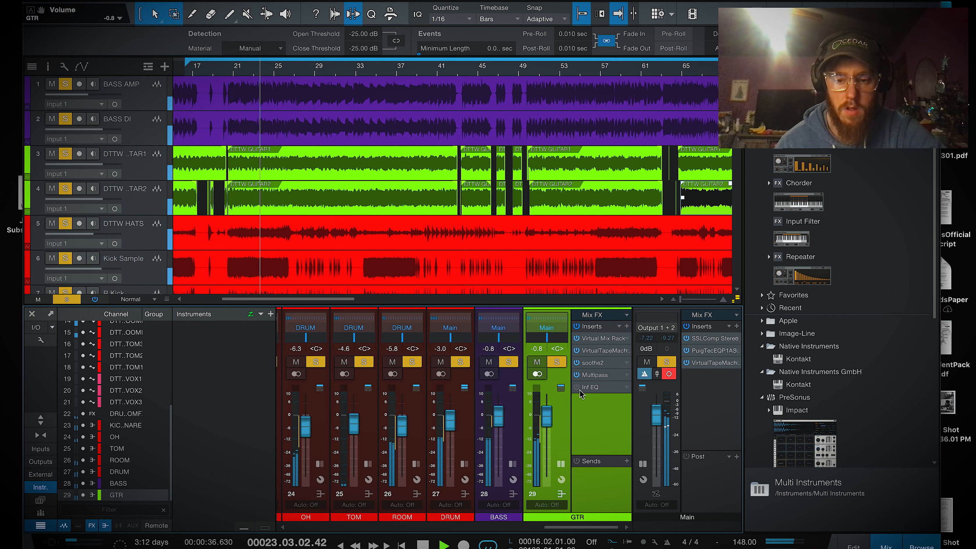
Step: Re-enable Inf EQ on the GTR bus, setting the low cut to 173 Hz and the high cut to about 6.72 kHz
left_click(602, 388)
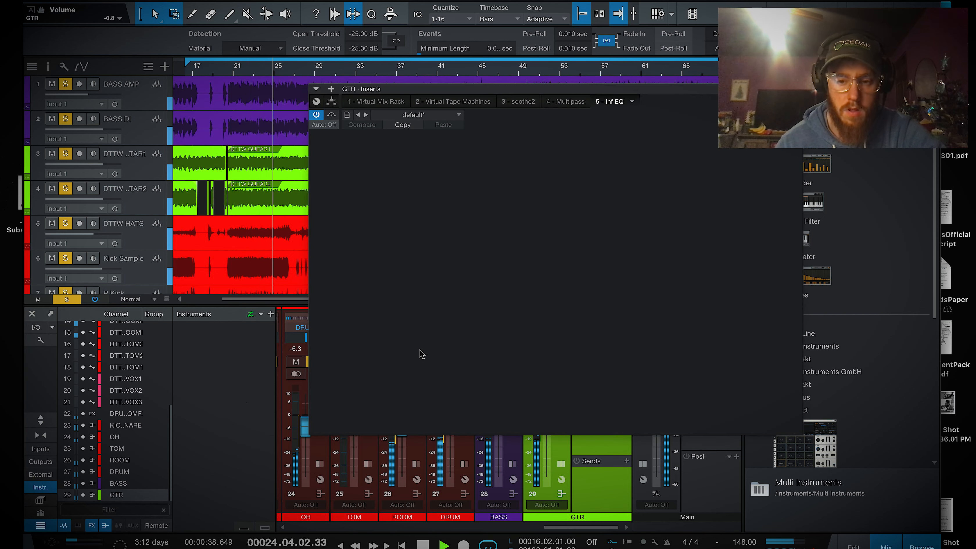
left_click_drag(466, 319, 491, 313)
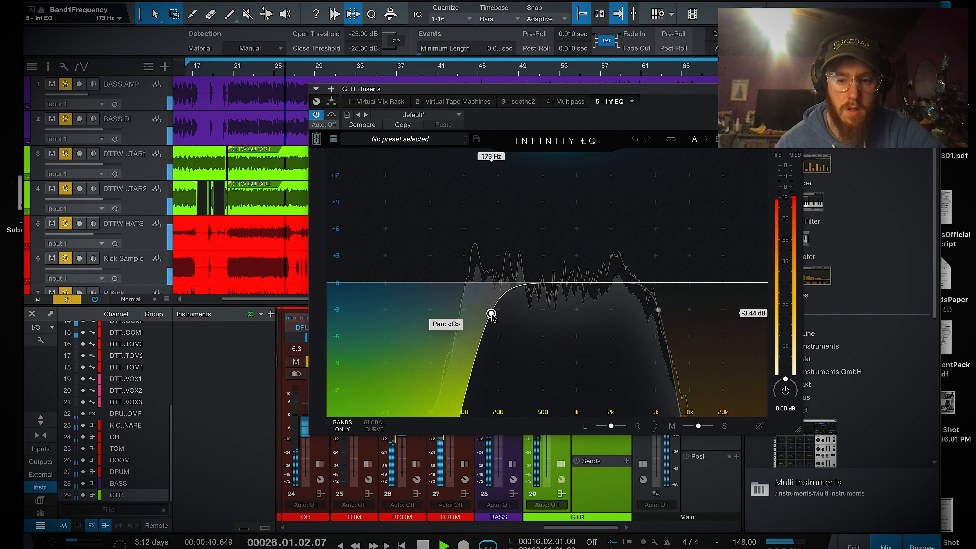
left_click_drag(658, 310, 668, 310)
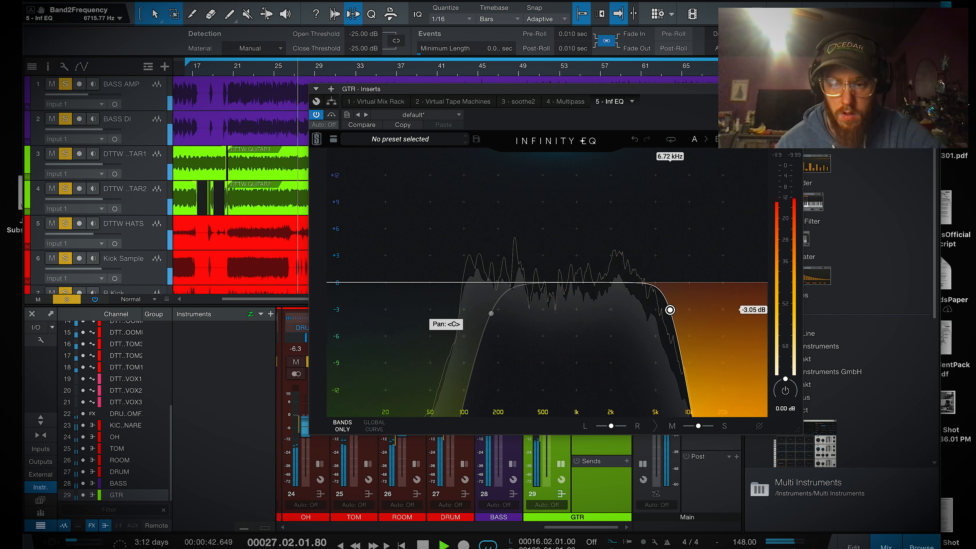
Step: Add a bell band to the GTR bus Inf EQ cutting 1.95 dB at 329 Hz, and stop playback
double_click(594, 260)
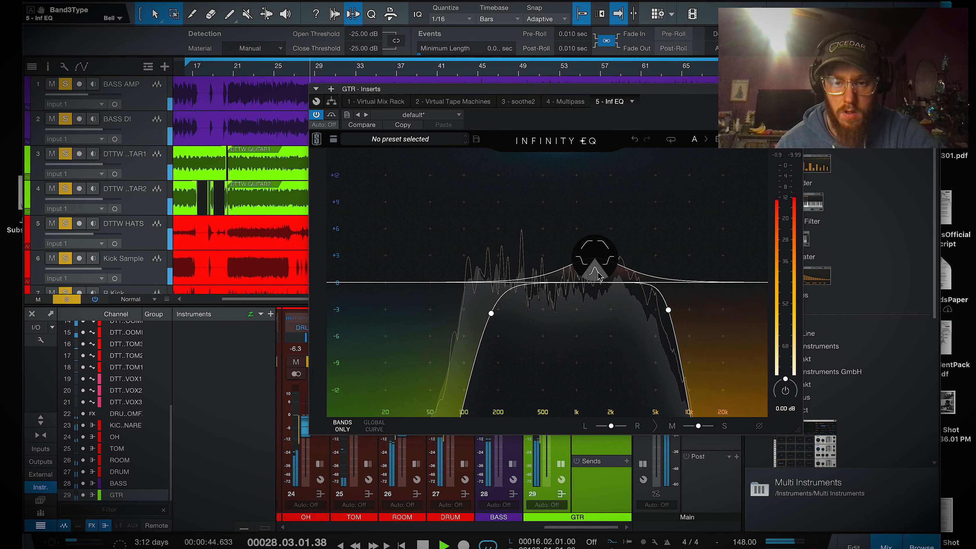
left_click_drag(595, 259, 525, 300)
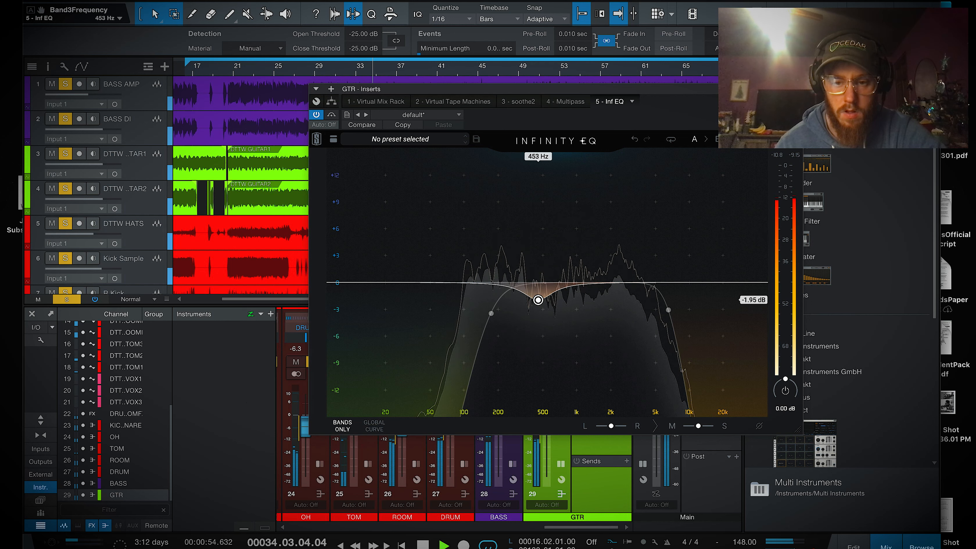
left_click(539, 317)
mouse_move(539, 318)
left_mouse_down()
mouse_move(551, 318)
mouse_move(499, 318)
mouse_move(523, 318)
left_mouse_up()
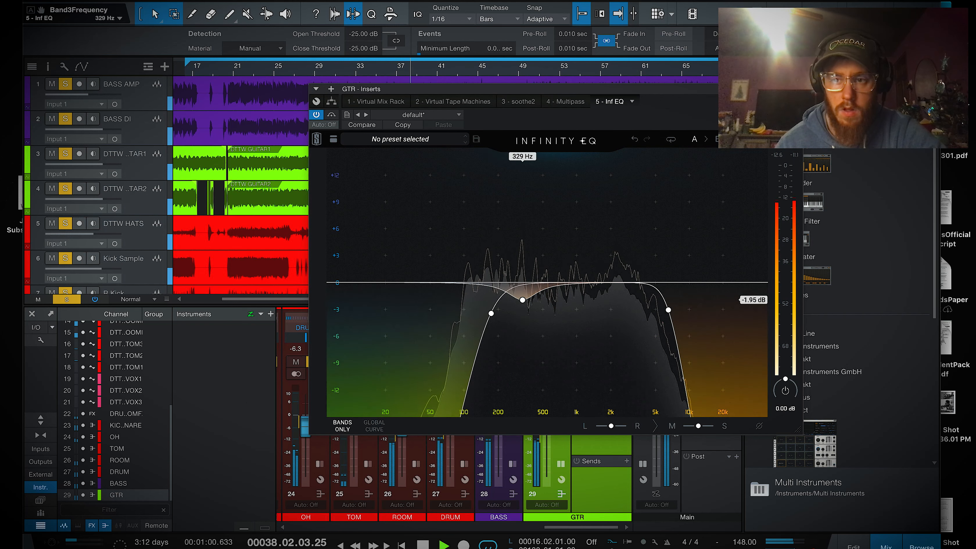
left_click(796, 89)
key("space")
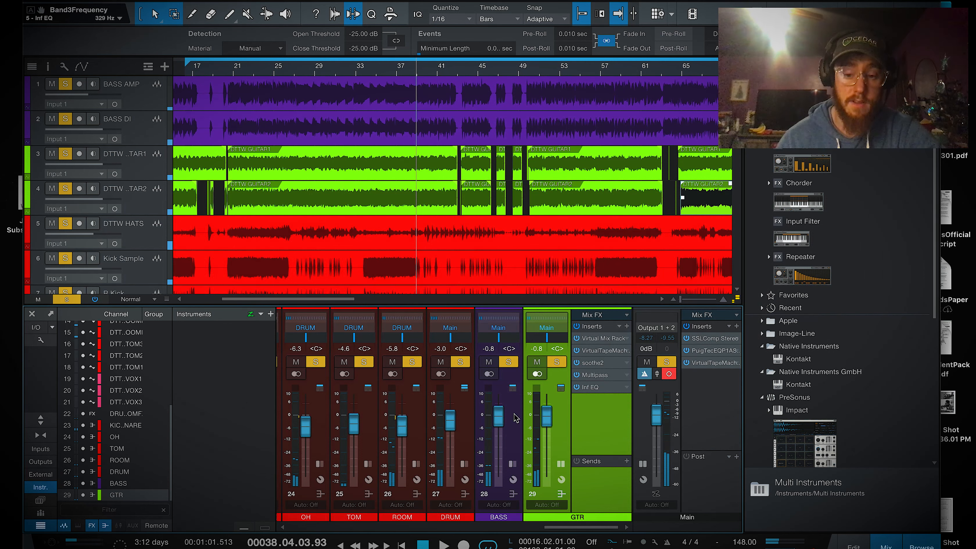
Step: With the GTR bus muted, insert Slate Digital's Inf EQ after the Compressor on the BASS bus and save the song
key("space")
left_click(514, 415)
left_click(571, 341)
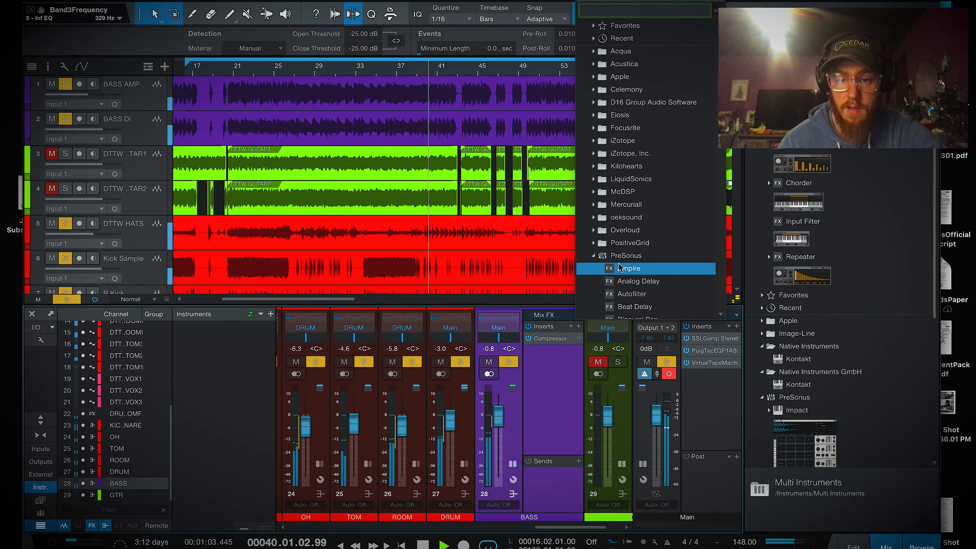
scroll(620, 264, "down", 3)
left_click(620, 181)
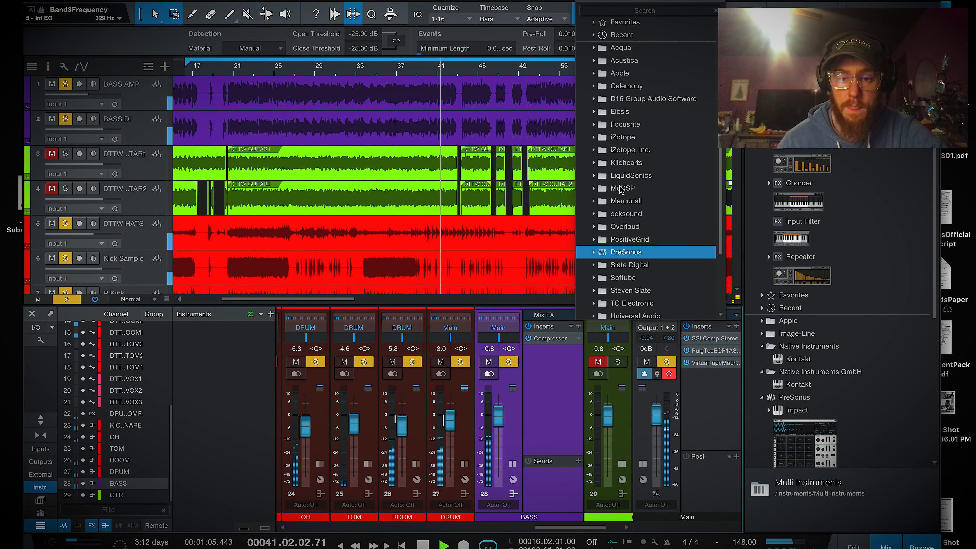
left_click(630, 269)
scroll(637, 262, "down", 3)
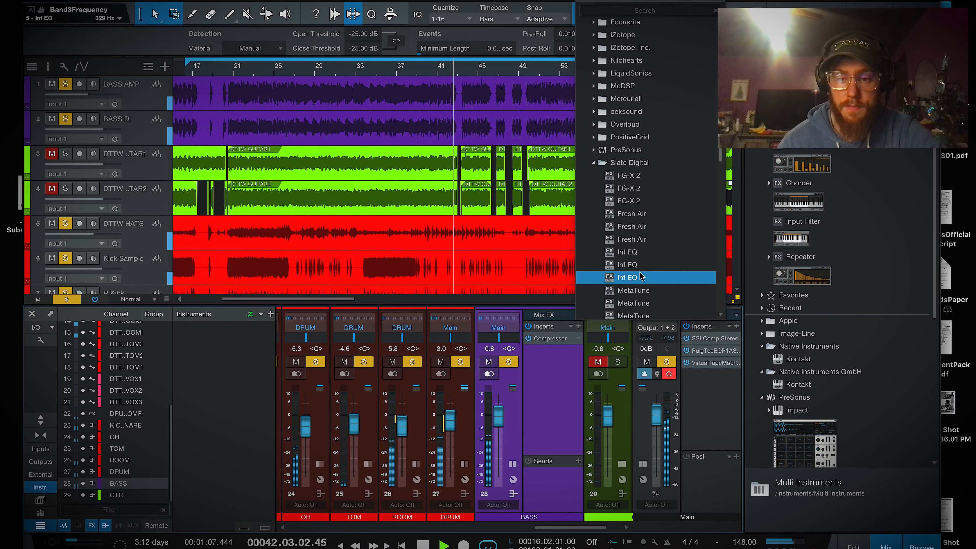
left_click(641, 257)
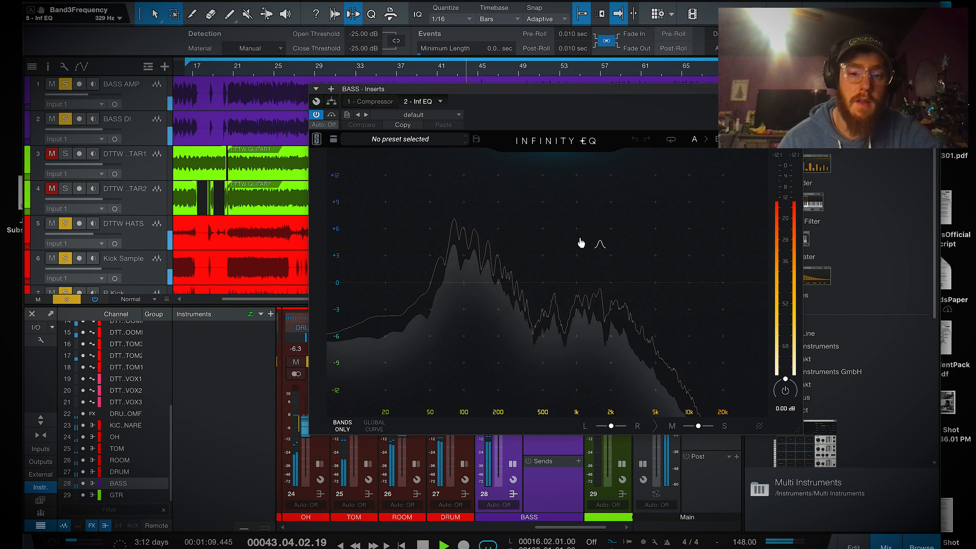
left_click(87, 0)
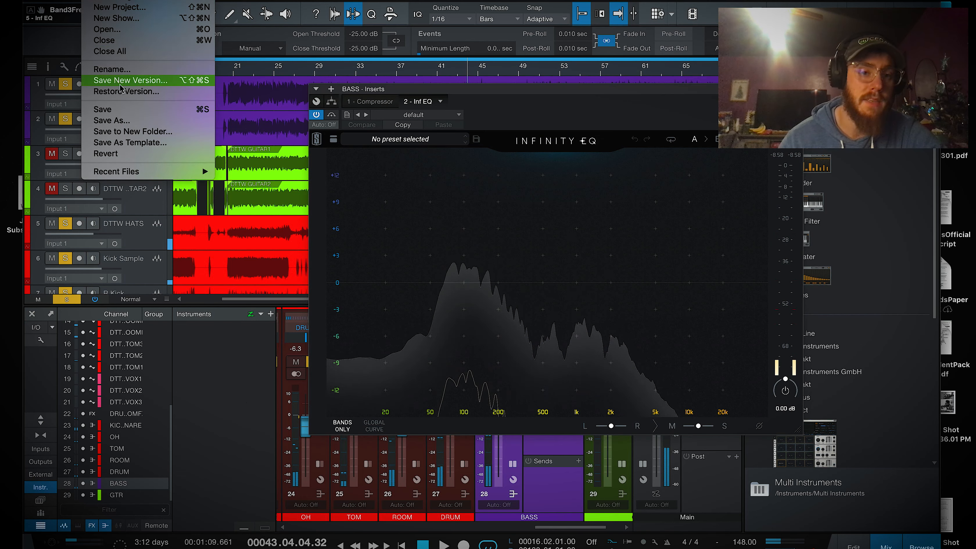
left_click(130, 106)
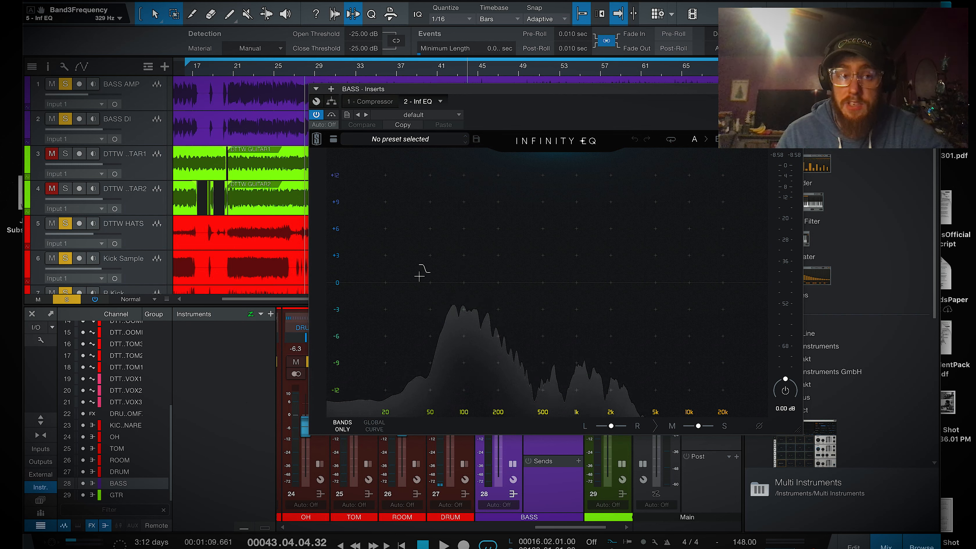
Step: Add a low-cut band to the BASS bus Inf EQ at 58.7 Hz with a slope of 21 dB/Oct
left_click_drag(419, 276, 450, 306)
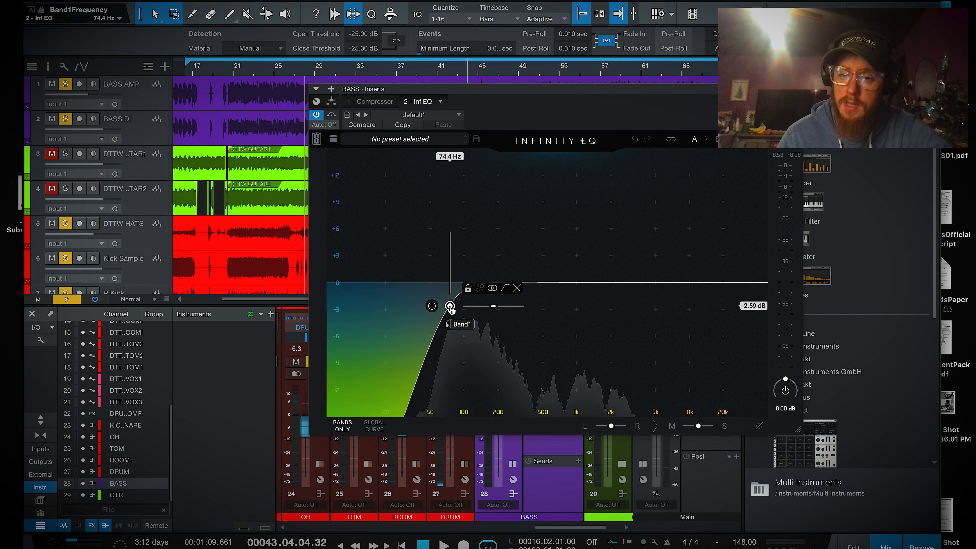
key("space")
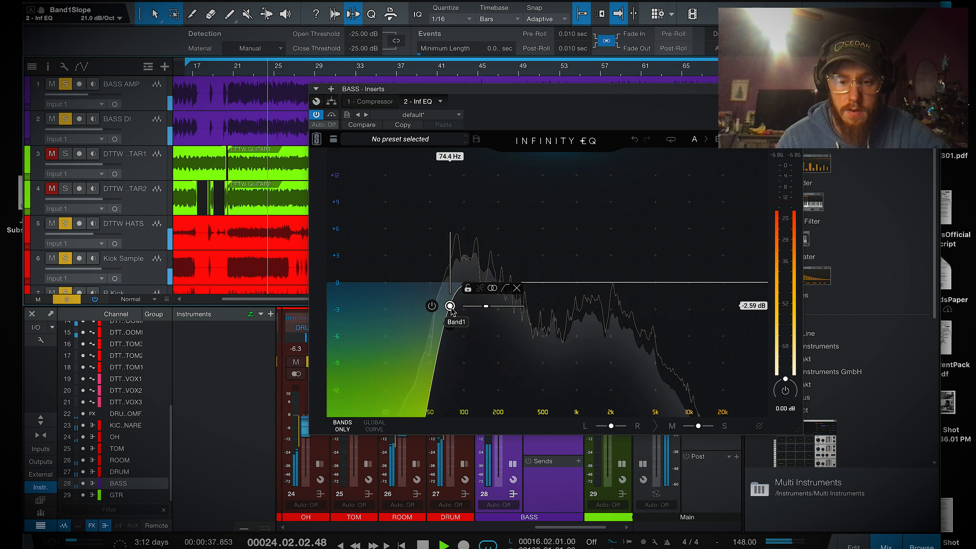
mouse_move(449, 305)
left_mouse_down()
mouse_move(467, 309)
mouse_move(383, 308)
mouse_move(438, 307)
left_mouse_up()
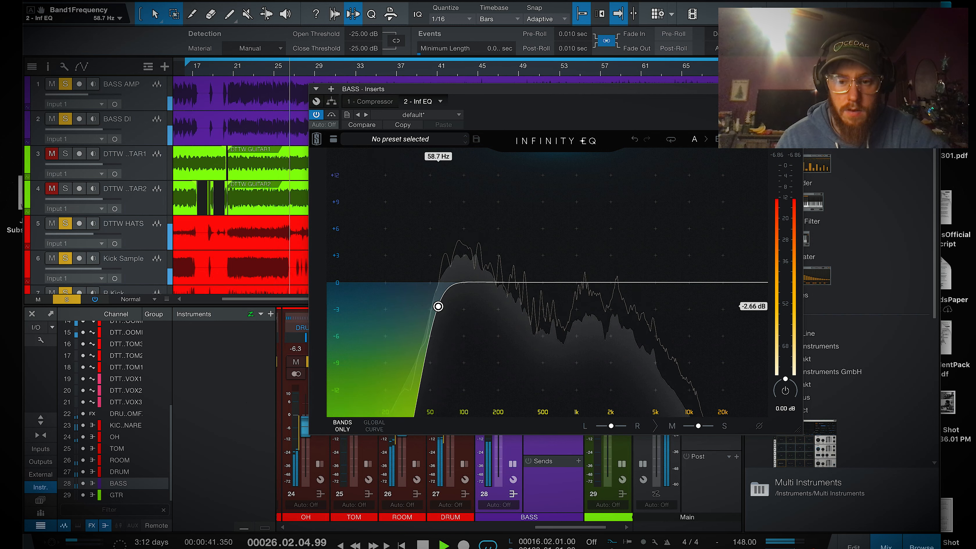
Step: Add a narrow bell cut of about 7 dB at 317 Hz to the BASS bus Inf EQ
left_click(590, 255)
left_click(590, 267)
left_click_drag(590, 257, 521, 325)
scroll(499, 210, "down", 5)
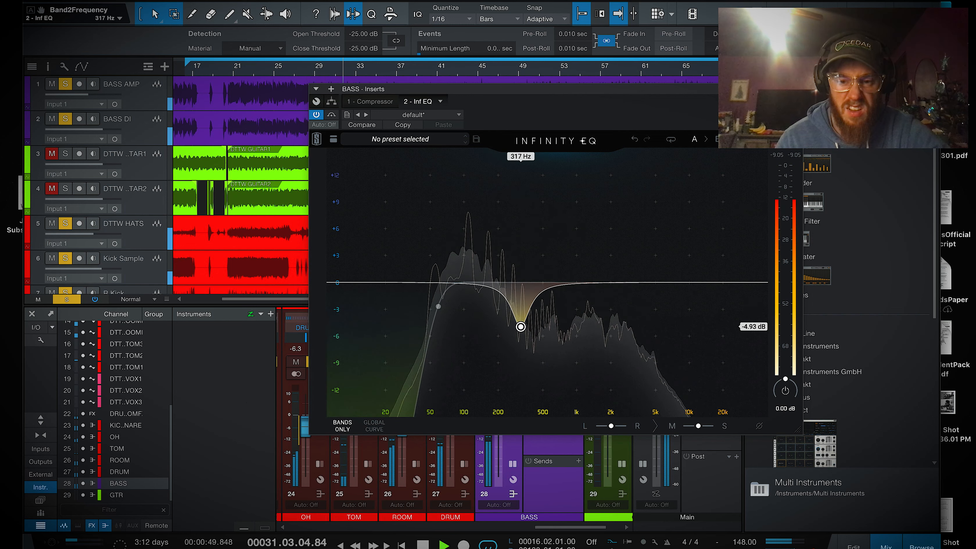
Step: Add a bell boost of +5.97 dB at 3.49 kHz to the BASS bus Inf EQ and close it
double_click(569, 257)
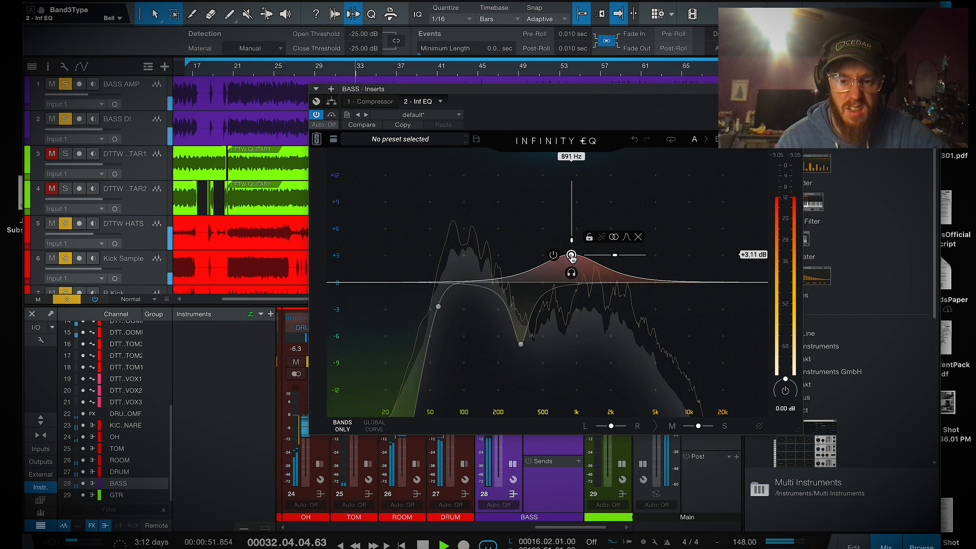
left_click_drag(570, 257, 641, 224)
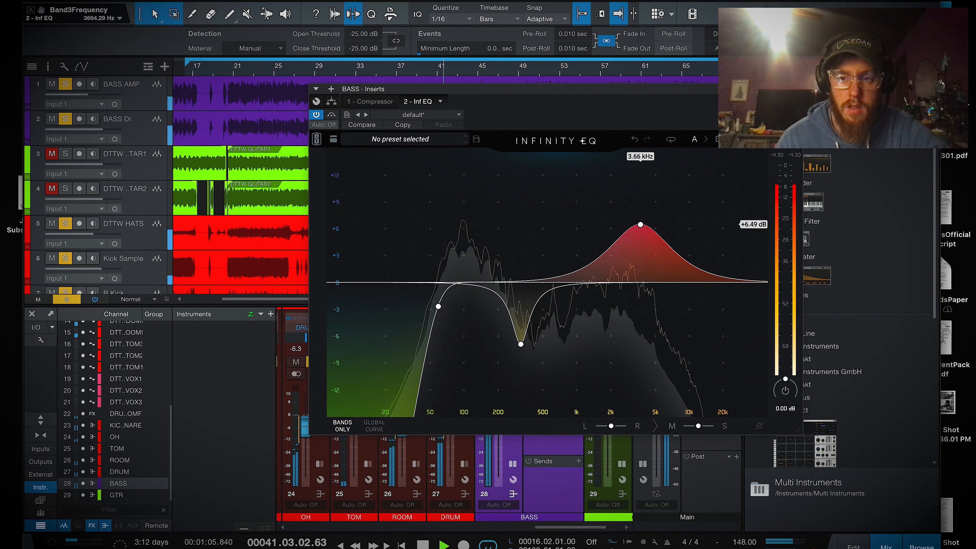
left_click_drag(640, 225, 638, 229)
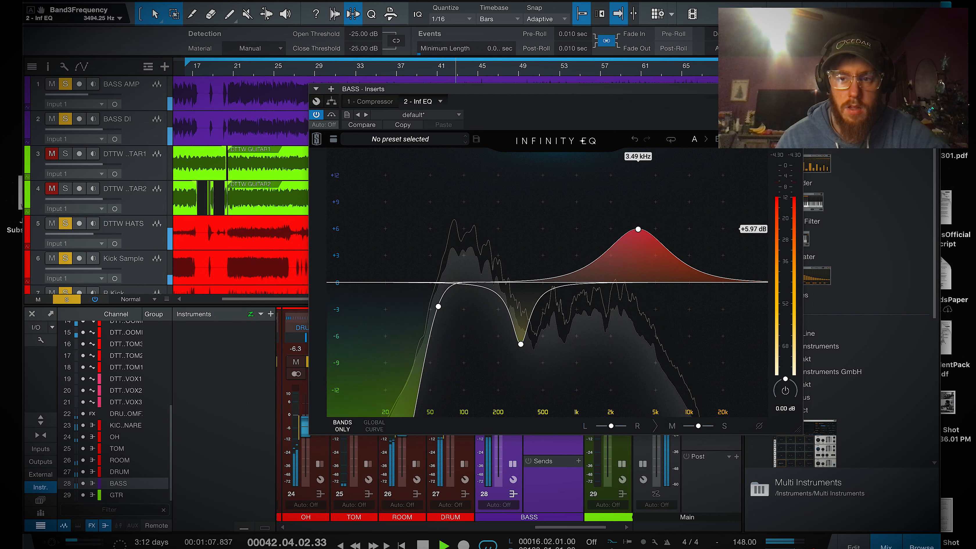
left_click(796, 89)
Step: Recheck the BASS bus Inf EQ during playback from bar 23 and set the BASS bus level to -2.1 dB
left_click(497, 423)
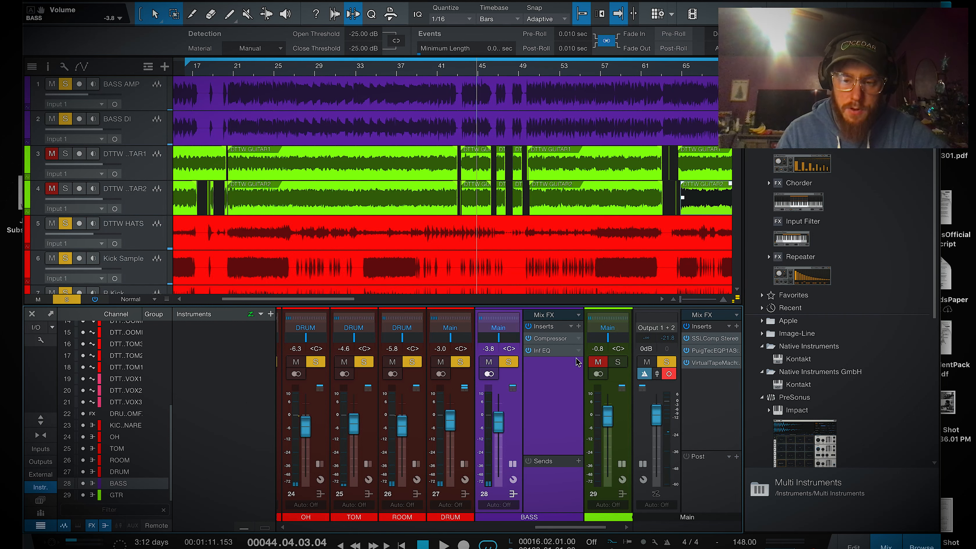
left_click(556, 352)
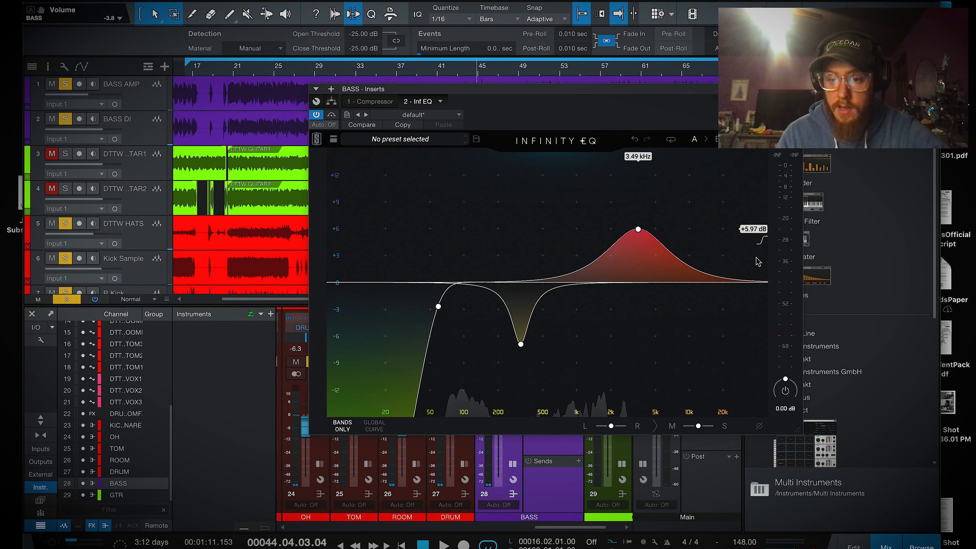
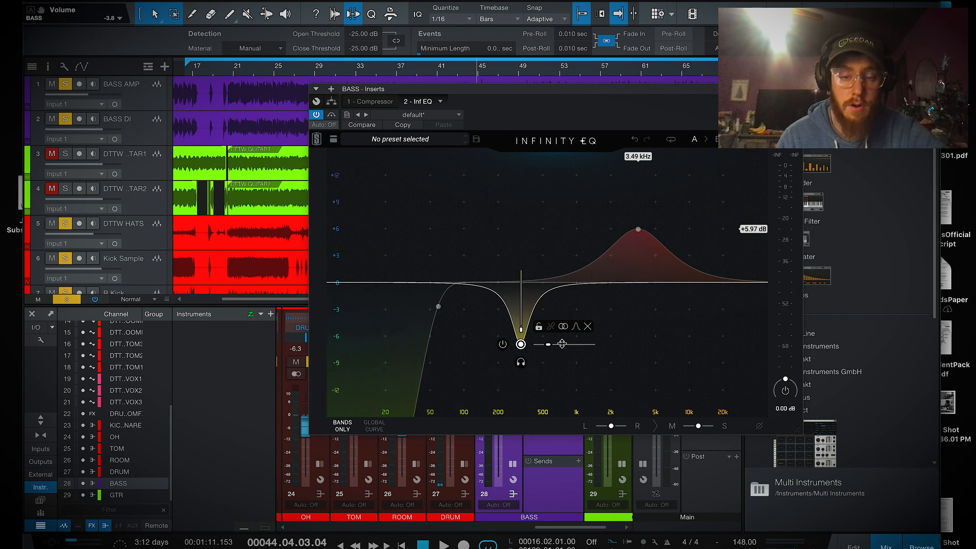
left_click(258, 73)
key("space")
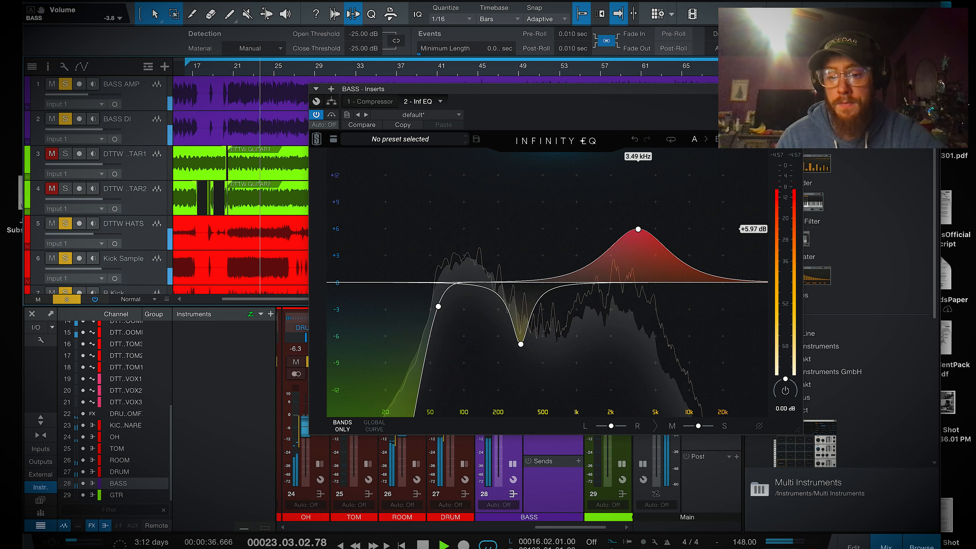
left_click(796, 89)
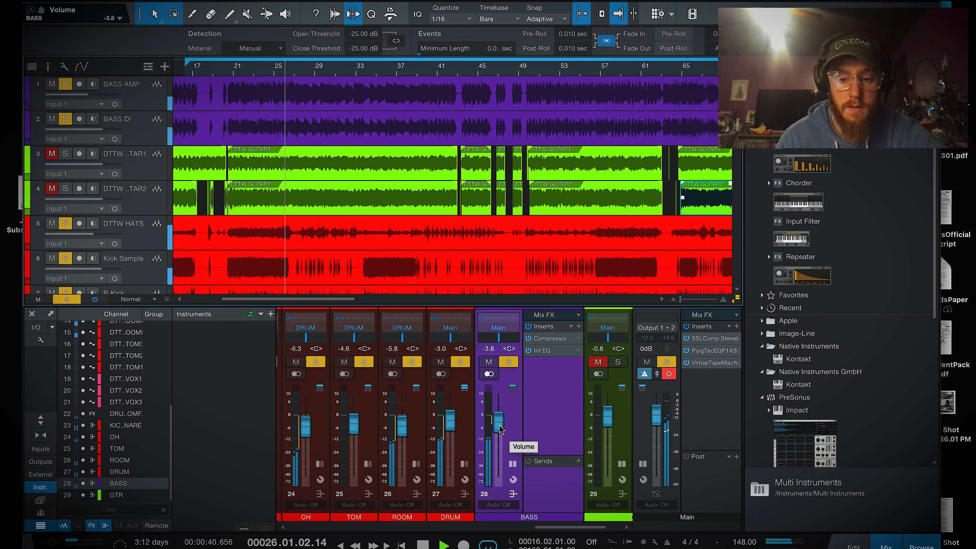
scroll(500, 428, "up", 2)
scroll(500, 428, "up", 1)
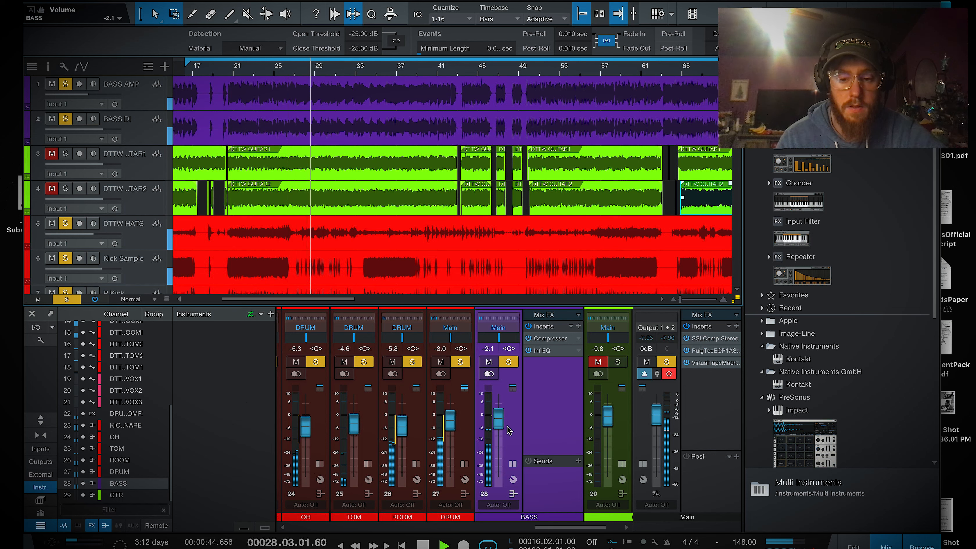
Step: Raise the BASS AMP channel fader to -2.5 dB during playback
left_click_drag(578, 530, 327, 527)
key("space")
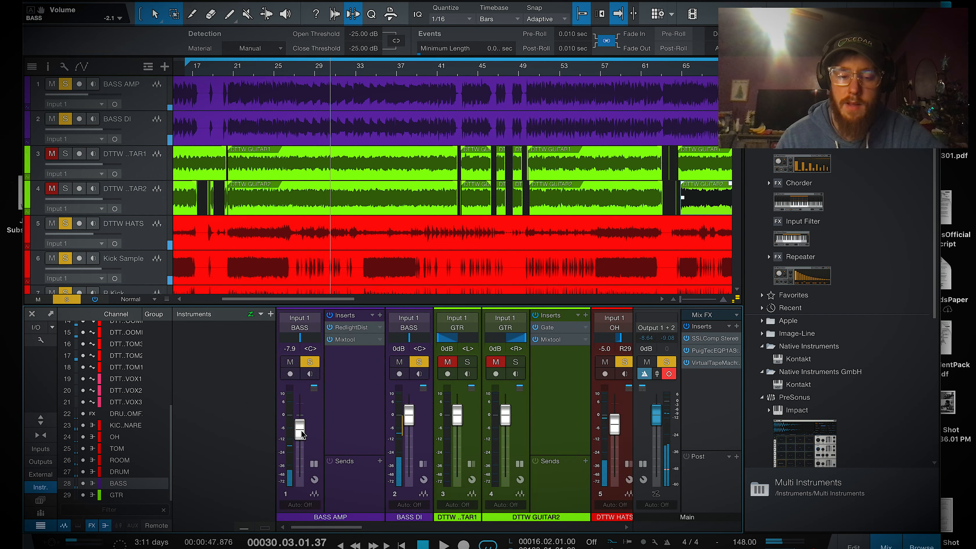
key("space")
left_click_drag(301, 434, 303, 424)
left_click(318, 441)
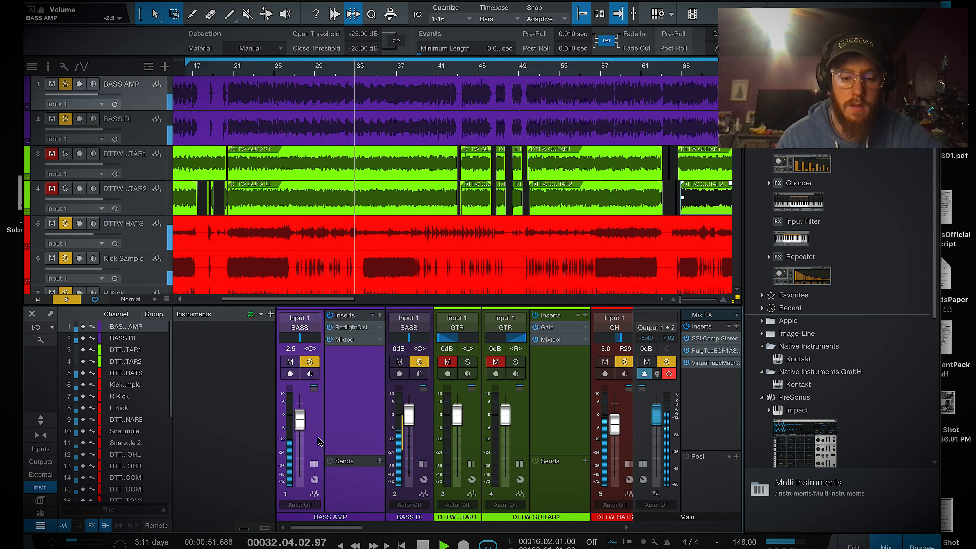
Step: Stop playback and pull the GTR bus fader all the way down to minus infinity
scroll(318, 441, "down", 5)
scroll(450, 461, "down", 5)
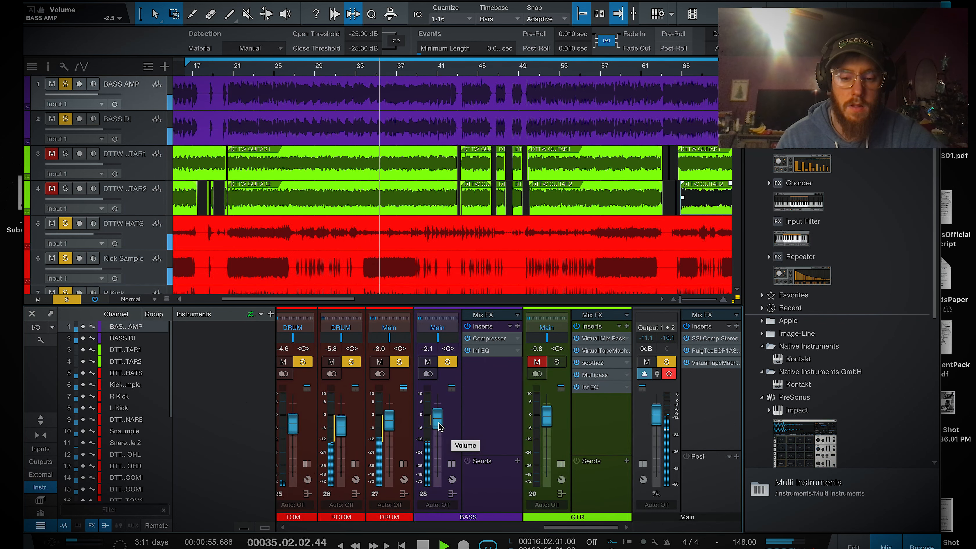
key("space")
left_click_drag(546, 417, 546, 480)
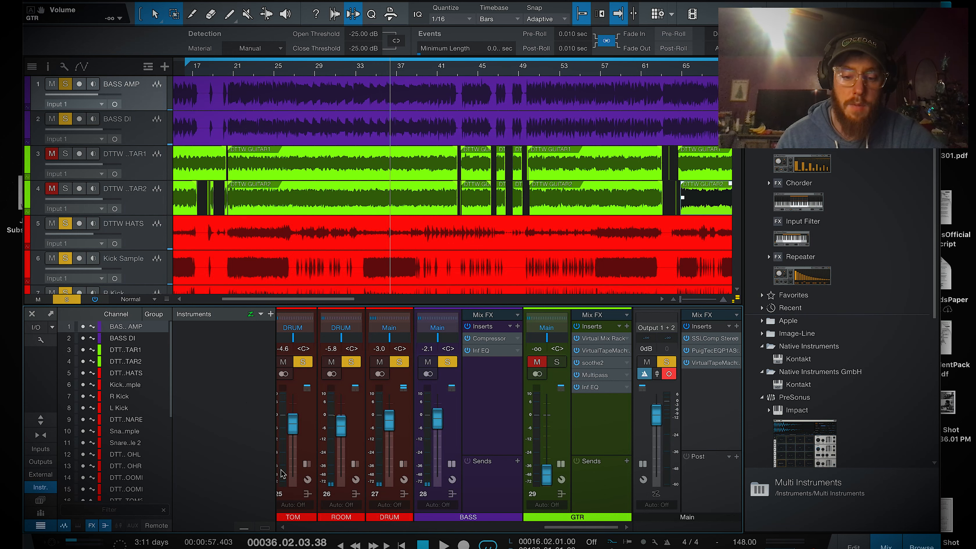
Step: Insert Inf EQ on the Kick Sample channel during playback and add a bell cut of -3.50 dB at 116 Hz
left_click_drag(569, 528, 365, 527)
key("space")
left_click(384, 430)
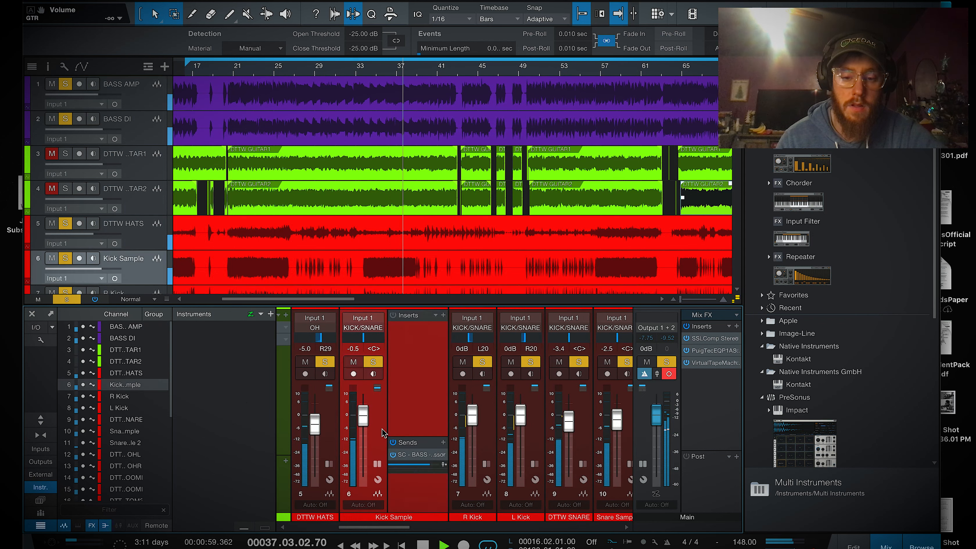
left_click(434, 348)
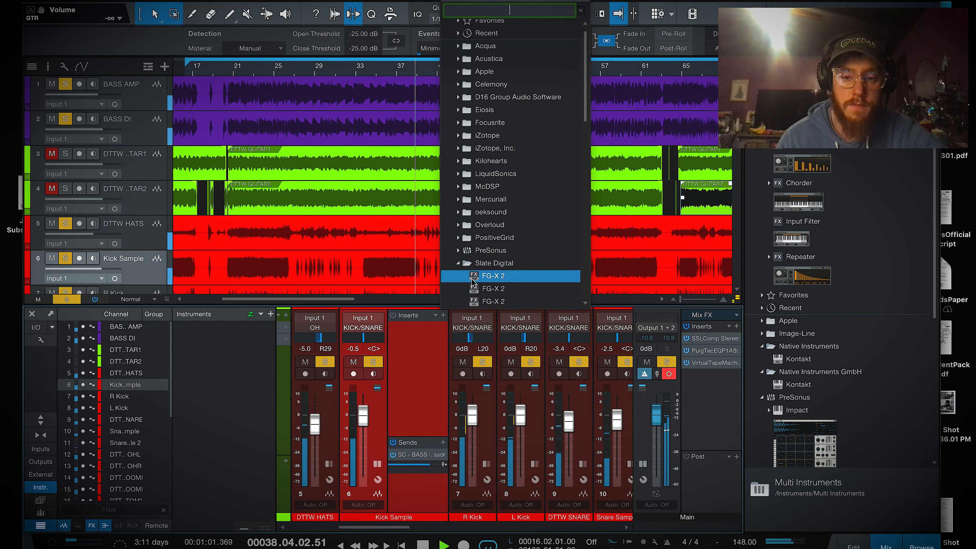
left_click(499, 289)
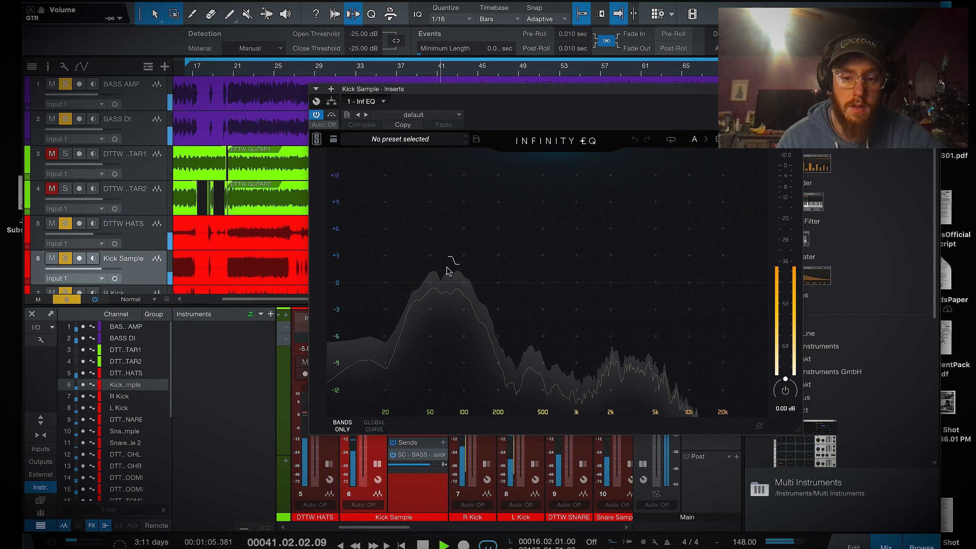
double_click(445, 271)
left_click_drag(448, 269, 471, 313)
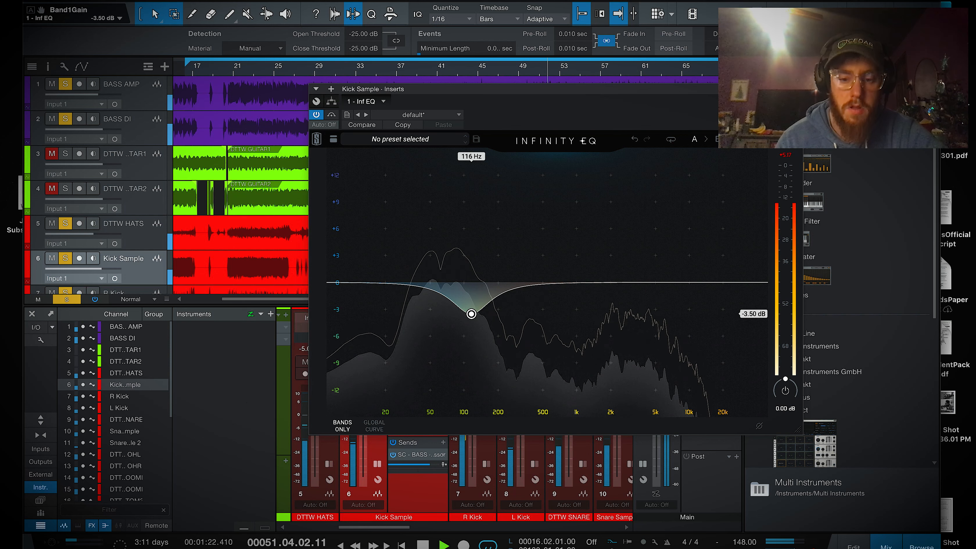
Step: Add a low shelf boost of +3.31 dB at 23.2 Hz to the Kick Sample Inf EQ and close it
double_click(373, 256)
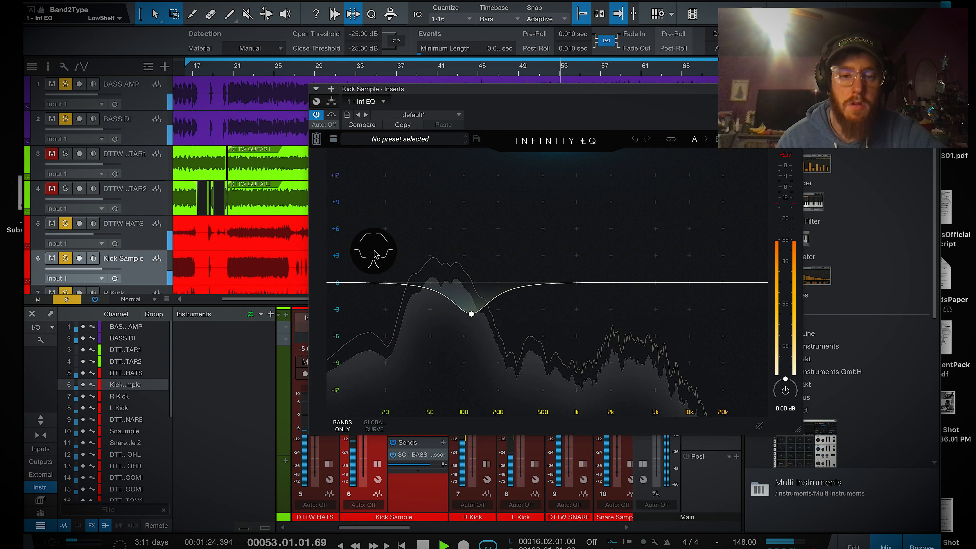
left_click(374, 258)
left_click_drag(372, 253, 393, 253)
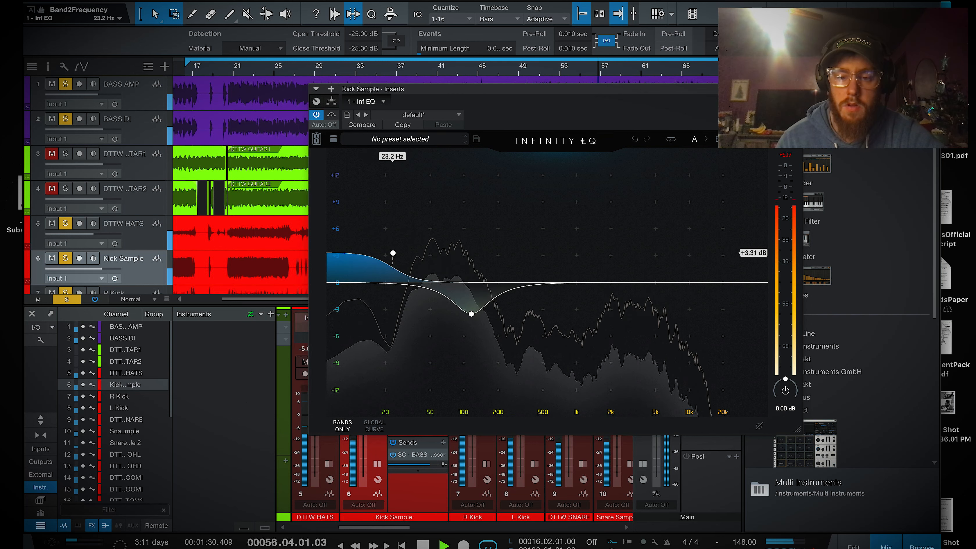
left_click(796, 89)
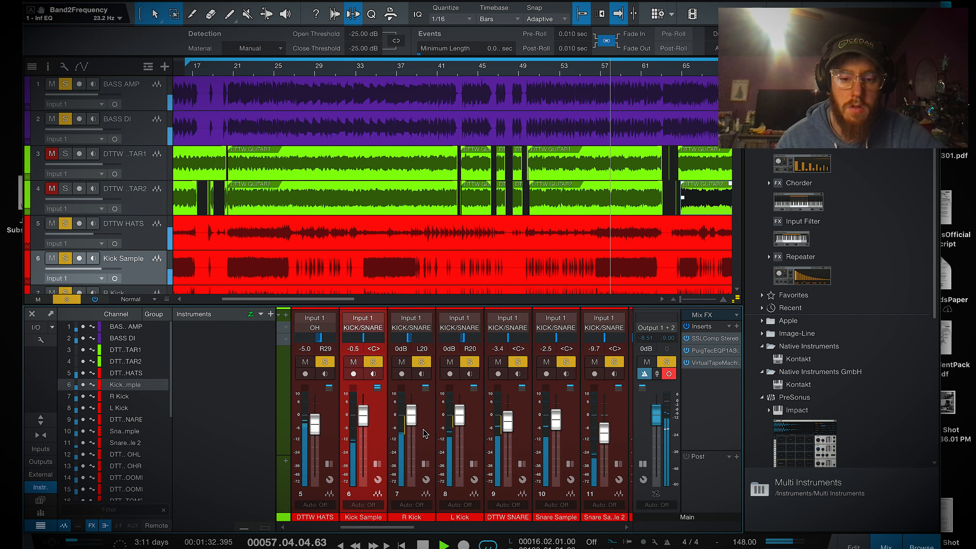
Step: Expand the R Kick and Kick Sample channel strips and copy the Kick Sample's Inf EQ to the R Kick inserts
left_click(424, 433)
double_click(425, 433)
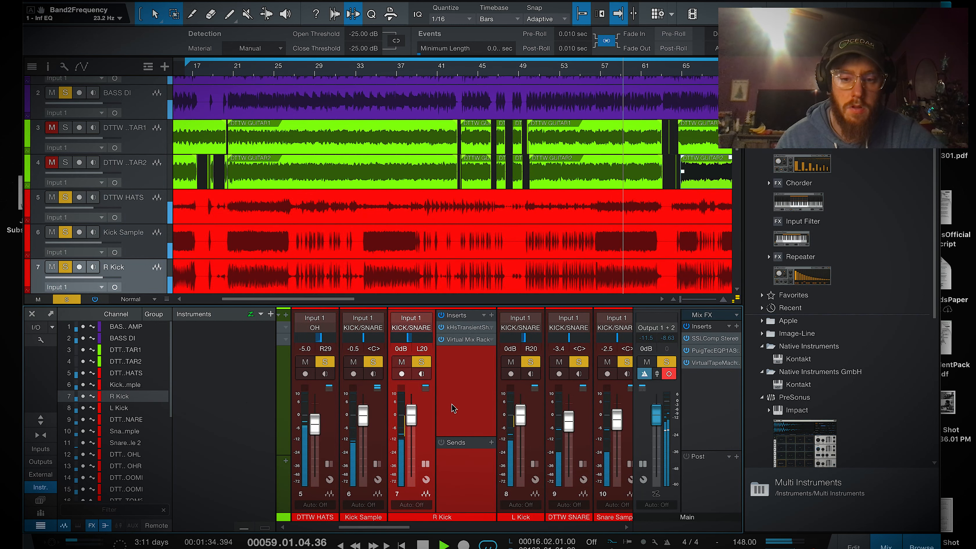
double_click(380, 423)
left_click_drag(406, 528, 409, 374)
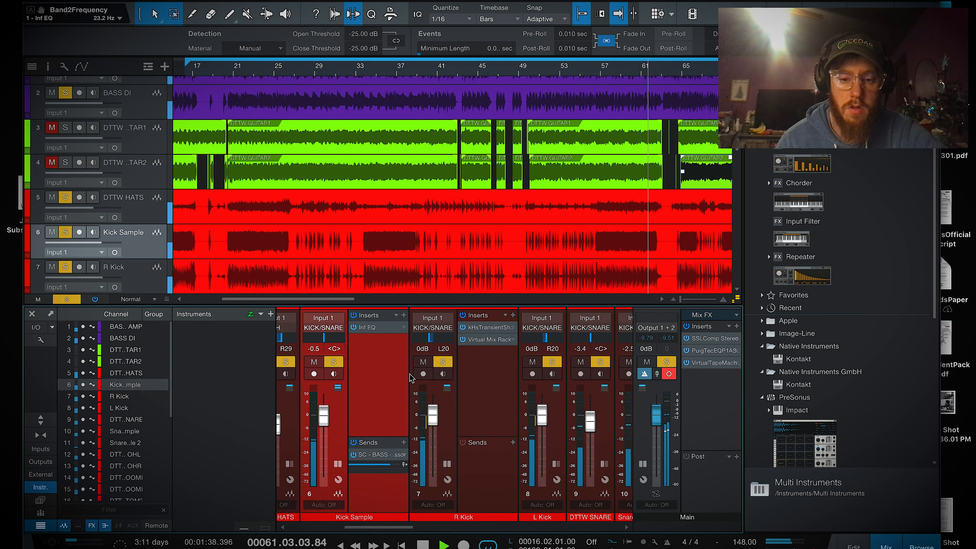
left_click_drag(386, 330, 496, 373)
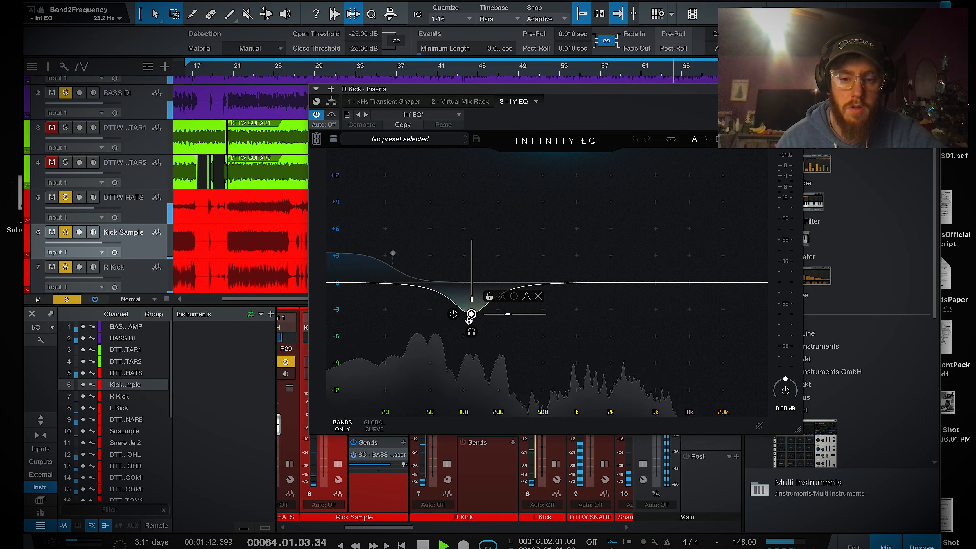
Step: Remove the low shelf from the R Kick Inf EQ and set its bell cut to -2.98 dB at 118 Hz
left_click(398, 258)
left_click(460, 236)
left_click_drag(473, 335, 470, 309)
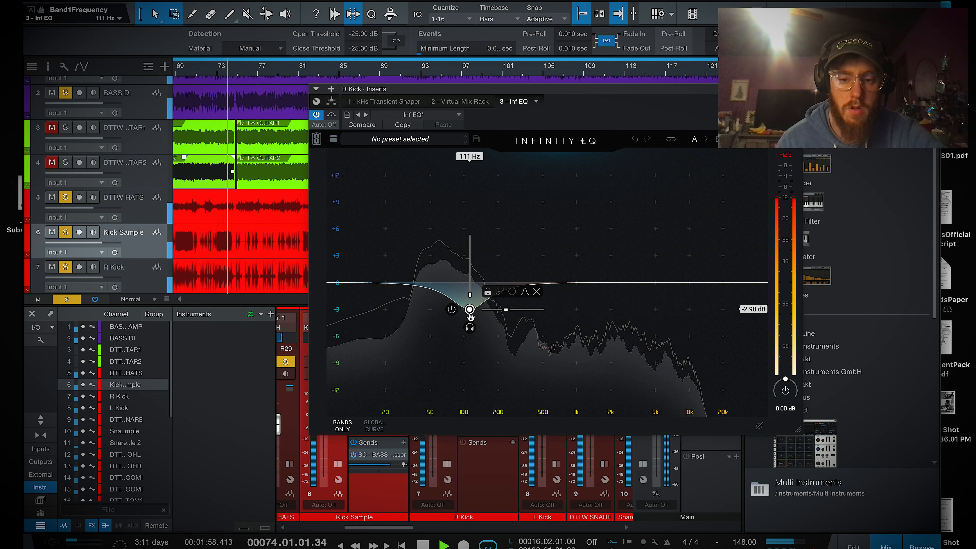
left_click_drag(471, 312, 475, 312)
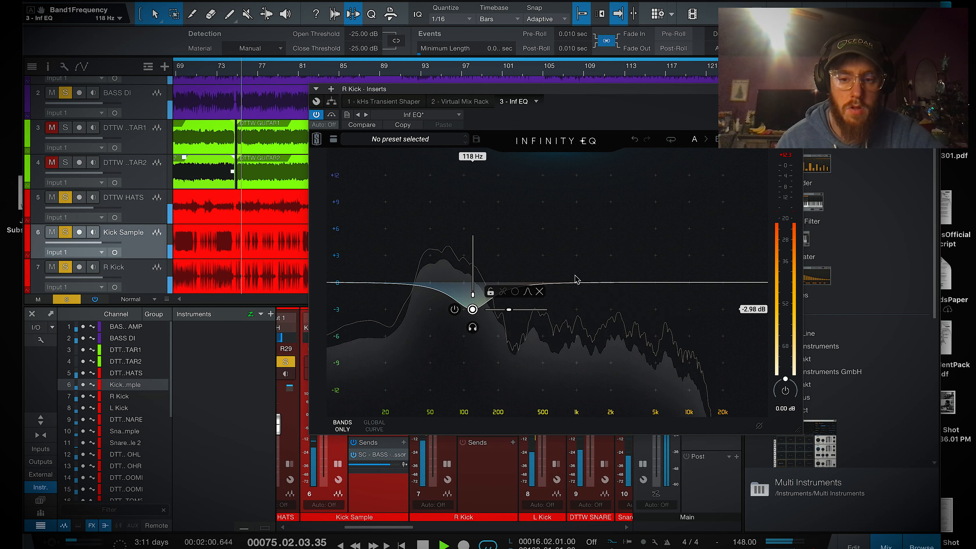
left_click(796, 89)
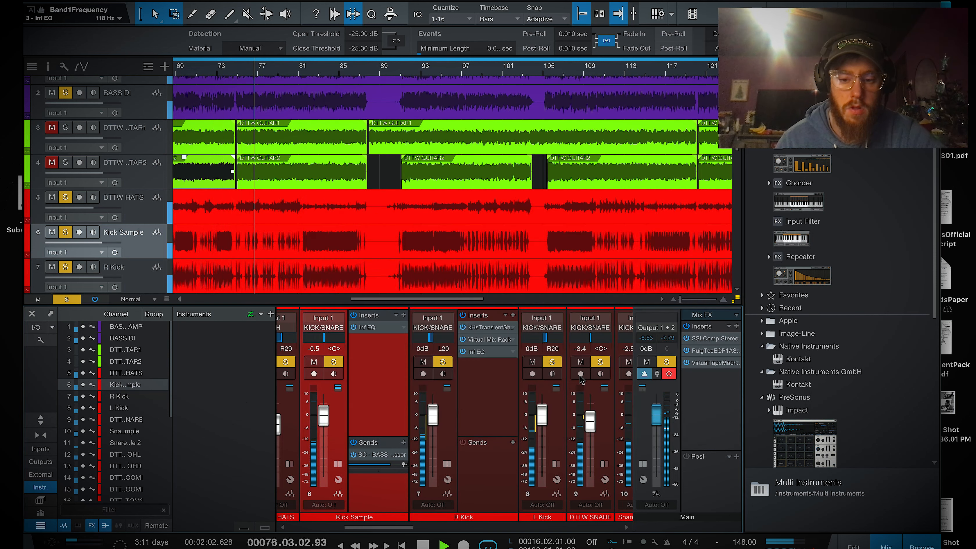
Step: Expand the L Kick channel strip, copy the R Kick's Inf EQ to its inserts and close the EQ
left_click(562, 421)
left_click_drag(484, 355, 599, 370)
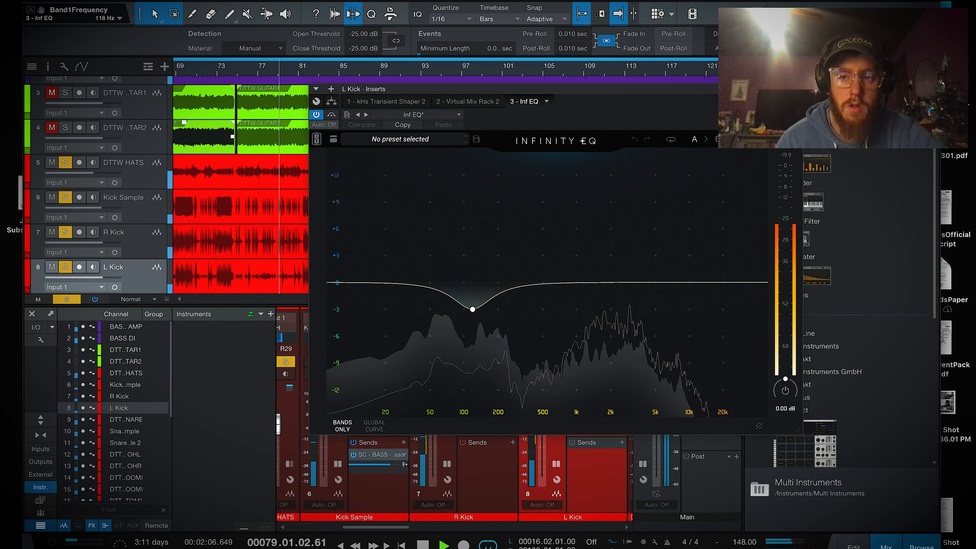
left_click(796, 89)
Step: Collapse the expanded kick channel strips and save the song
double_click(450, 425)
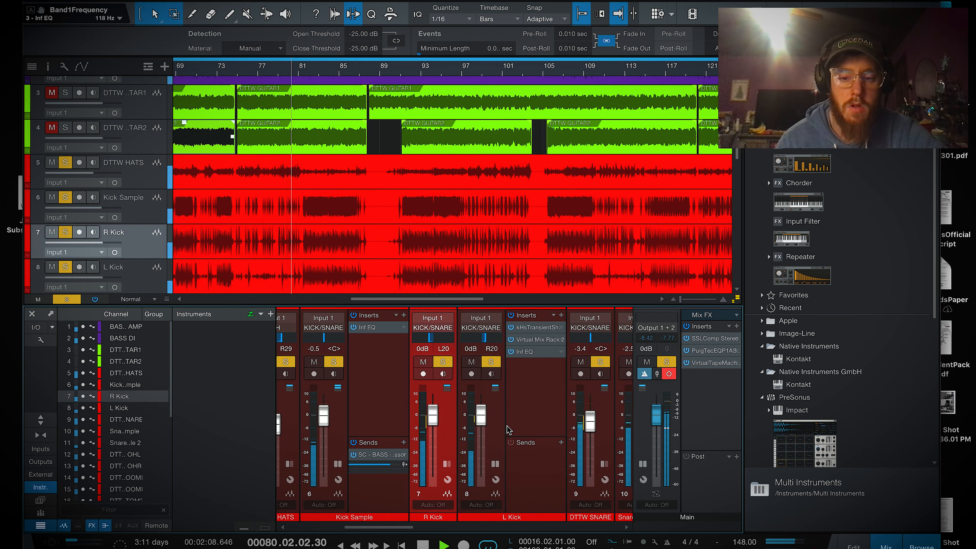
double_click(498, 425)
left_click(338, 422)
double_click(338, 423)
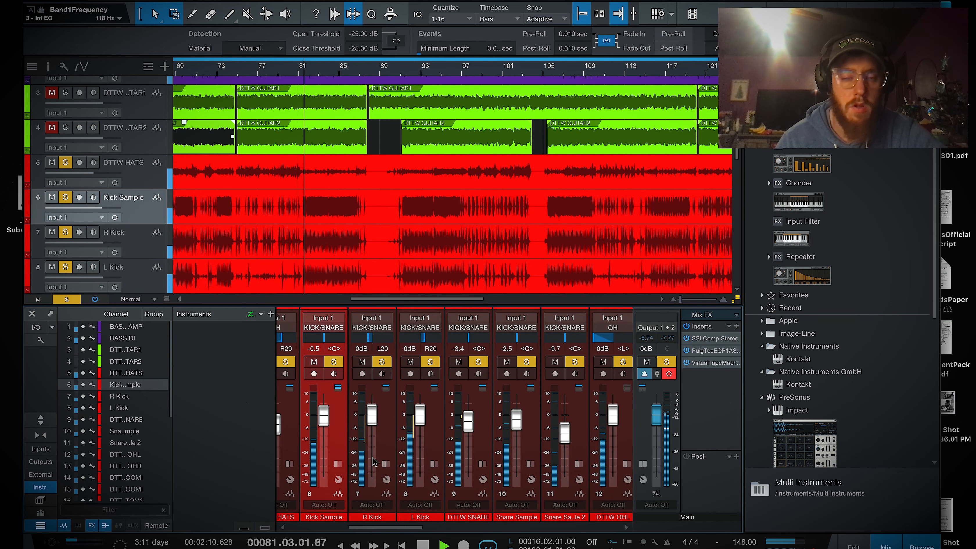
left_click(91, 0)
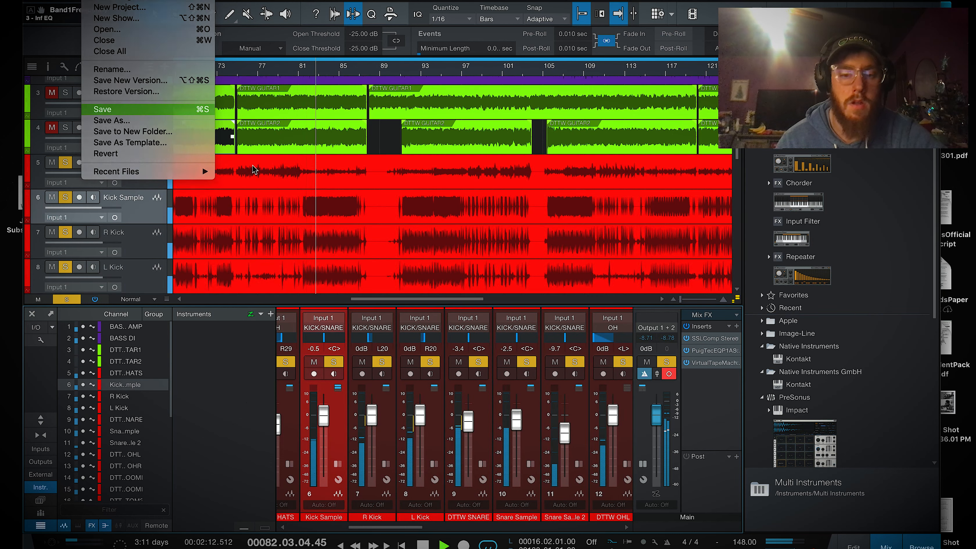
left_click(116, 110)
Step: In the BASS bus Inf EQ, raise the low cut to 72.7 Hz and set the high bell boost to +3.44 dB at 3.84 kHz
scroll(513, 531, "right", 5)
scroll(513, 531, "right", 10)
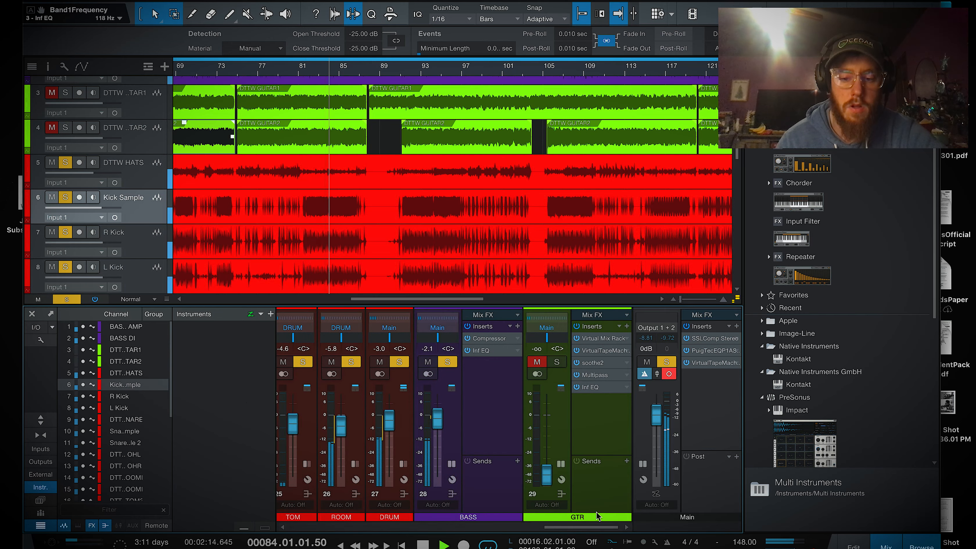
double_click(488, 350)
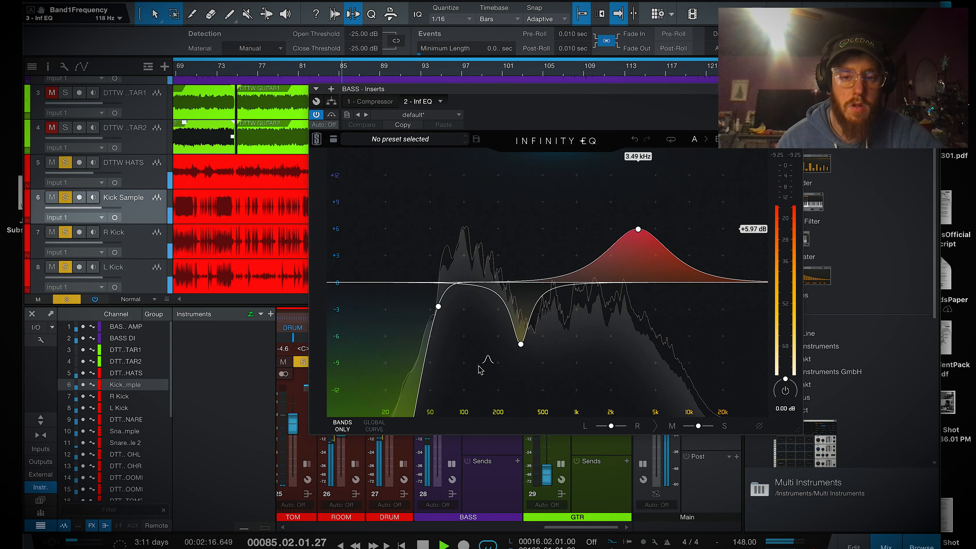
left_click_drag(438, 306, 446, 304)
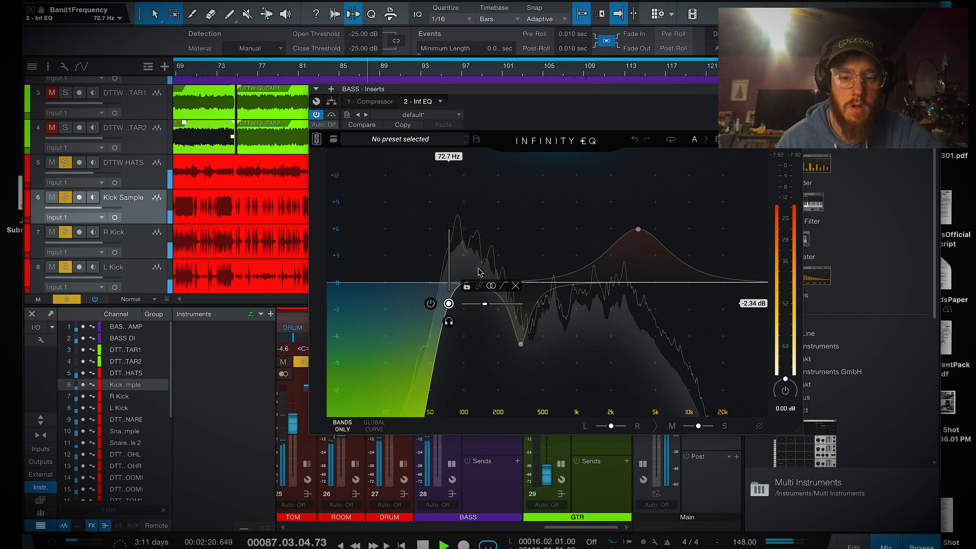
left_click_drag(638, 229, 643, 252)
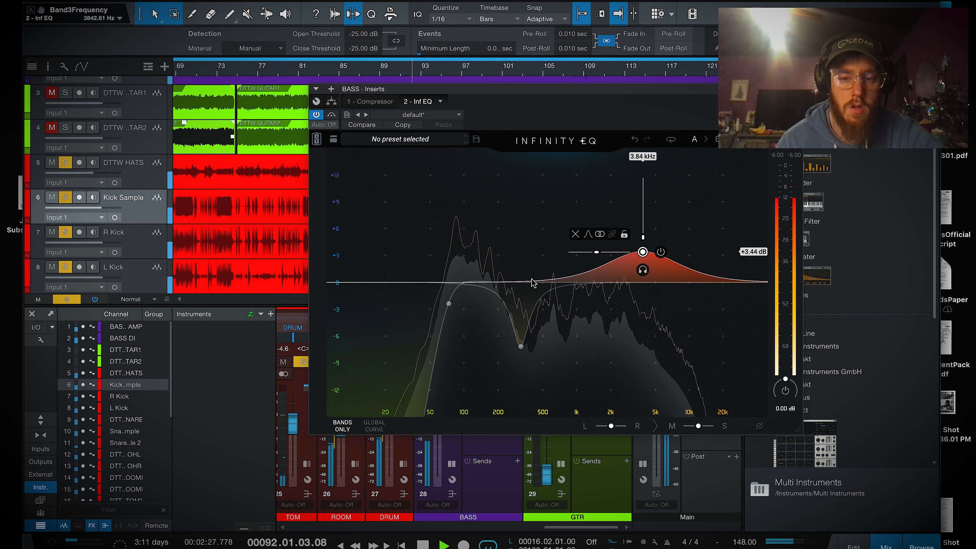
Step: Add a narrow bell cut of -3.83 dB at 2.07 kHz to the BASS bus Inf EQ, close it and stop playback
left_click(521, 346)
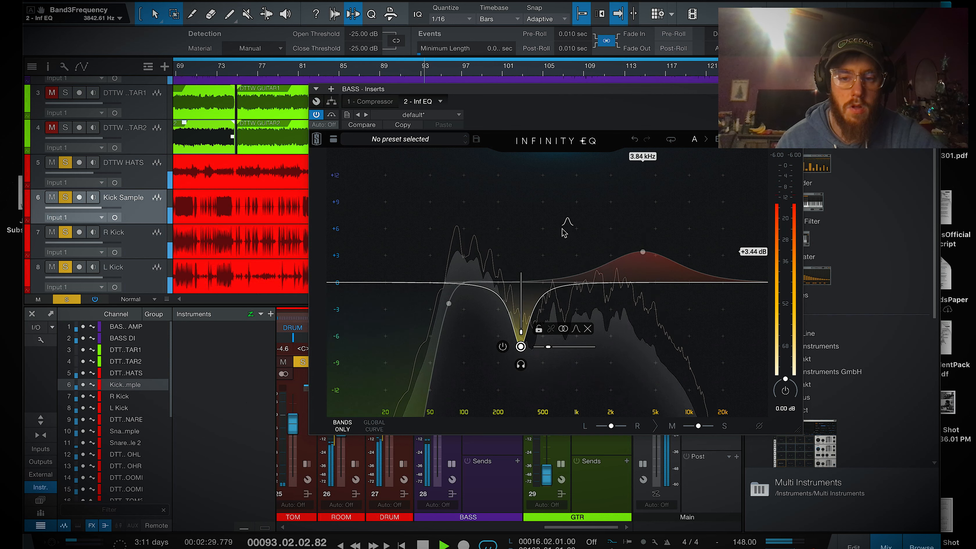
left_click_drag(563, 232, 612, 316)
scroll(610, 181, "down", 10)
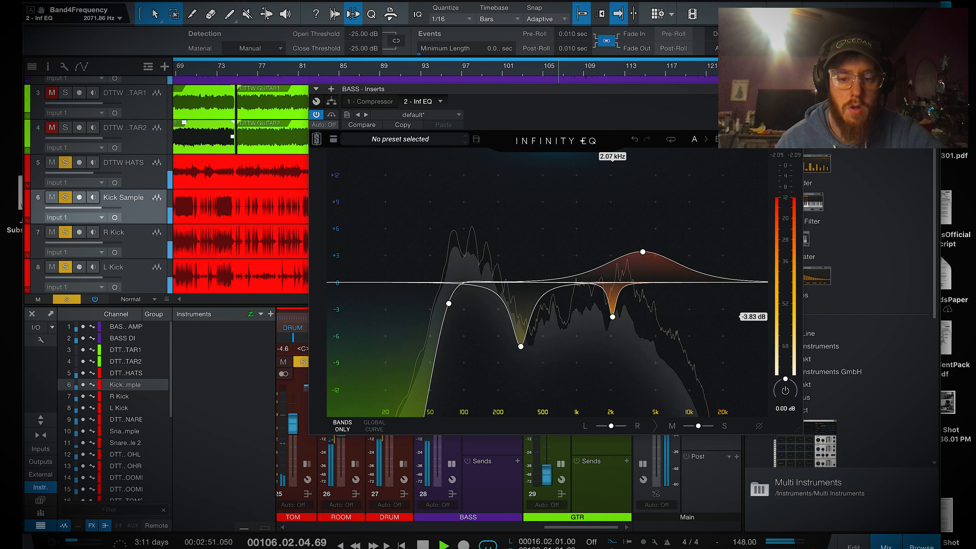
left_click(797, 89)
key("space")
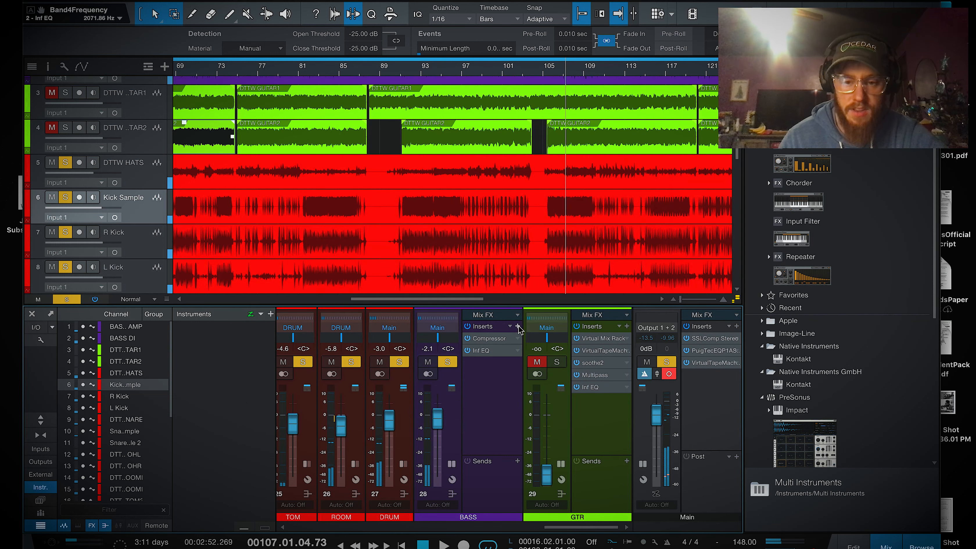
Step: Insert the Kilohearts Gate on the BASS bus and audition it from shortly before the break near bar 105
left_click(517, 327)
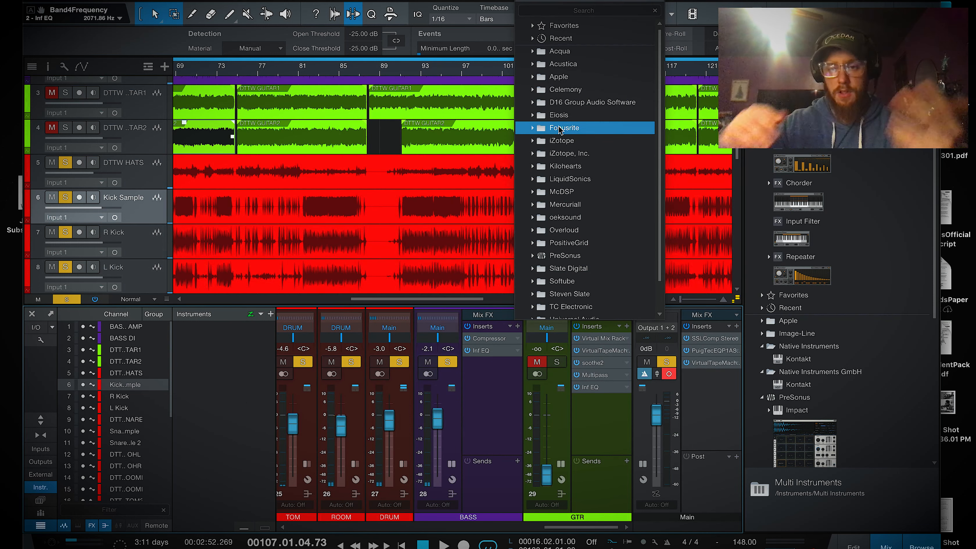
left_click(574, 167)
scroll(593, 268, "down", 6)
left_click(589, 155)
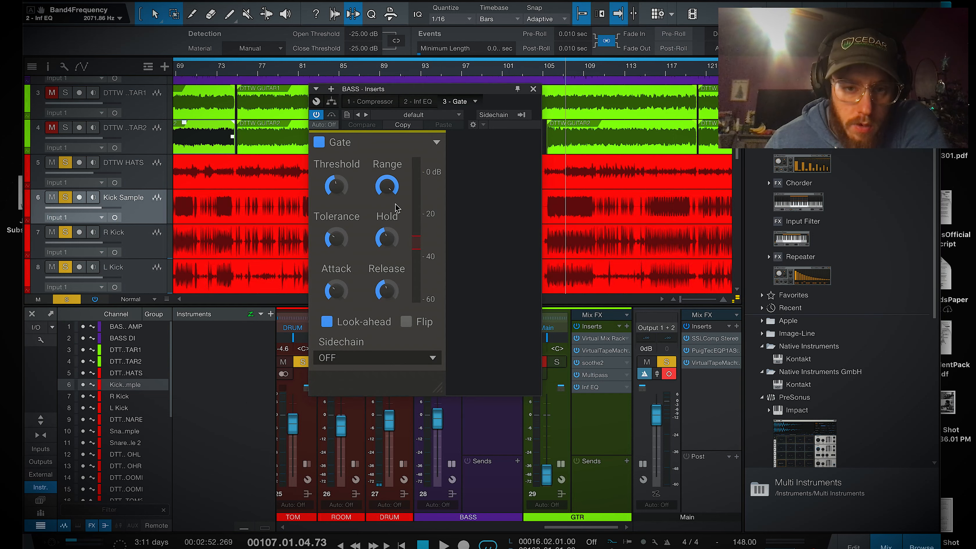
key("space")
left_click_drag(457, 90, 452, 159)
scroll(574, 159, "up", 3)
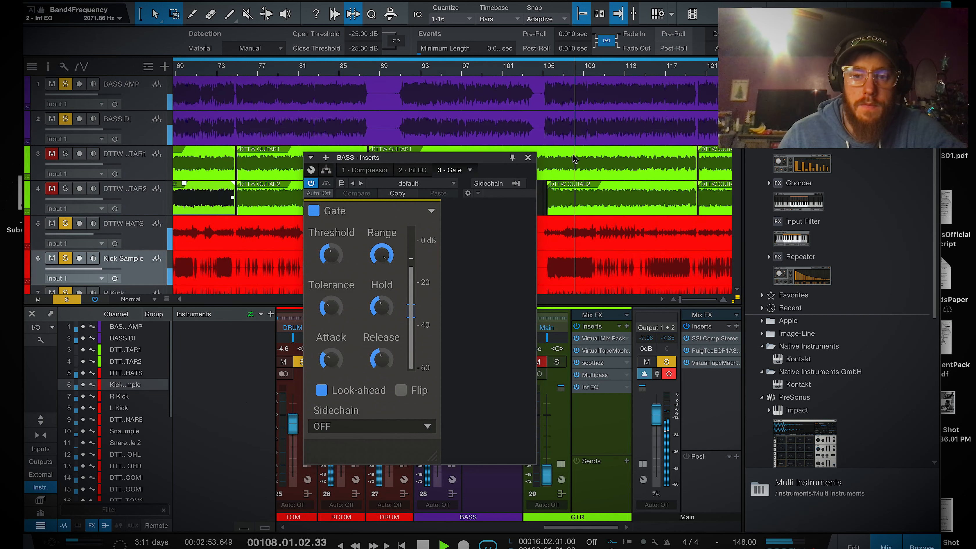
left_click(524, 68)
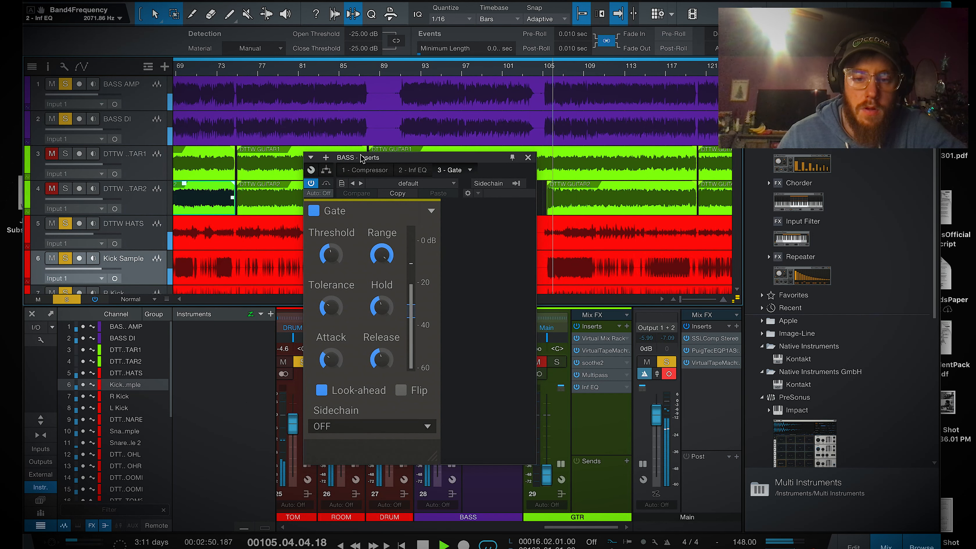
Step: Set the BASS bus Gate's attack to 0.75 ms, audition it around both breaks and close the plug-in
key("space")
left_click_drag(330, 360, 330, 377)
left_click(524, 69)
key("space")
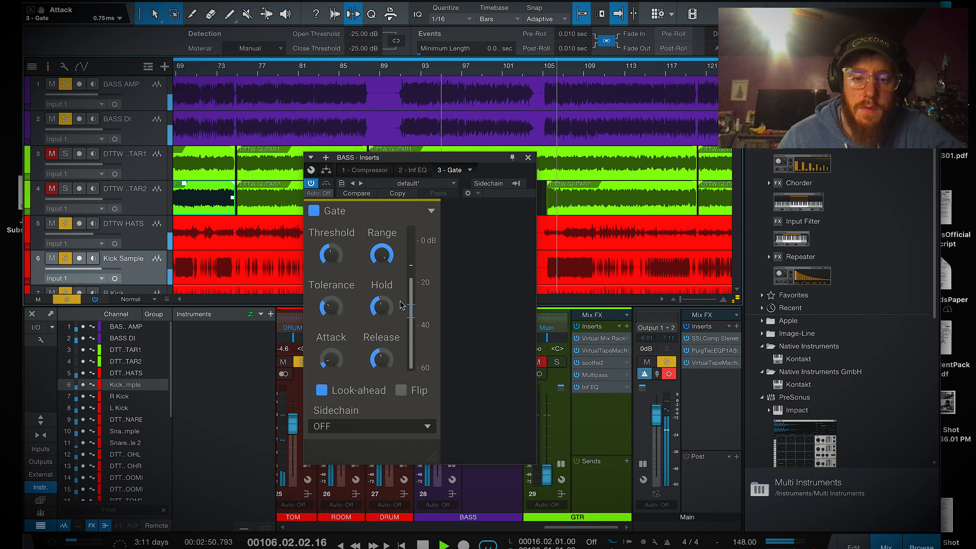
left_click(363, 69)
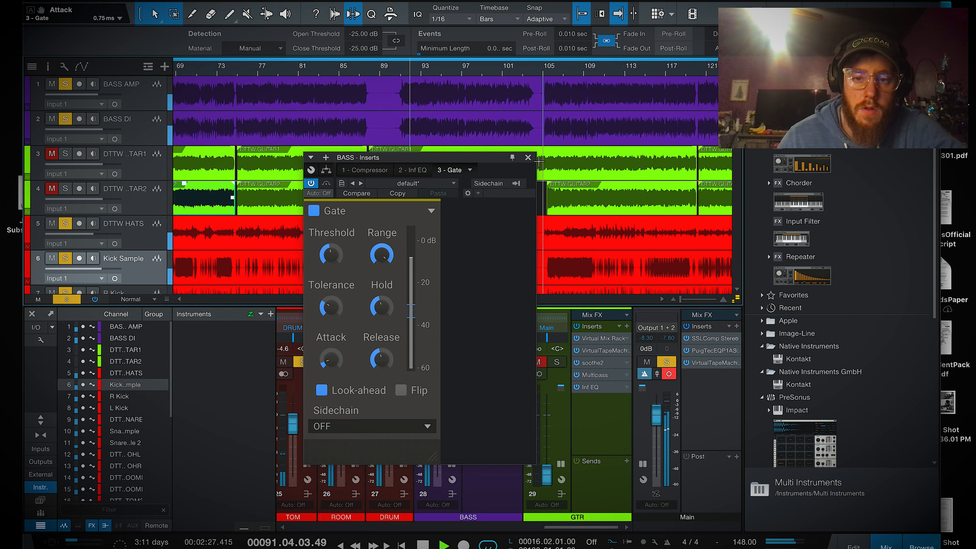
left_click(528, 158)
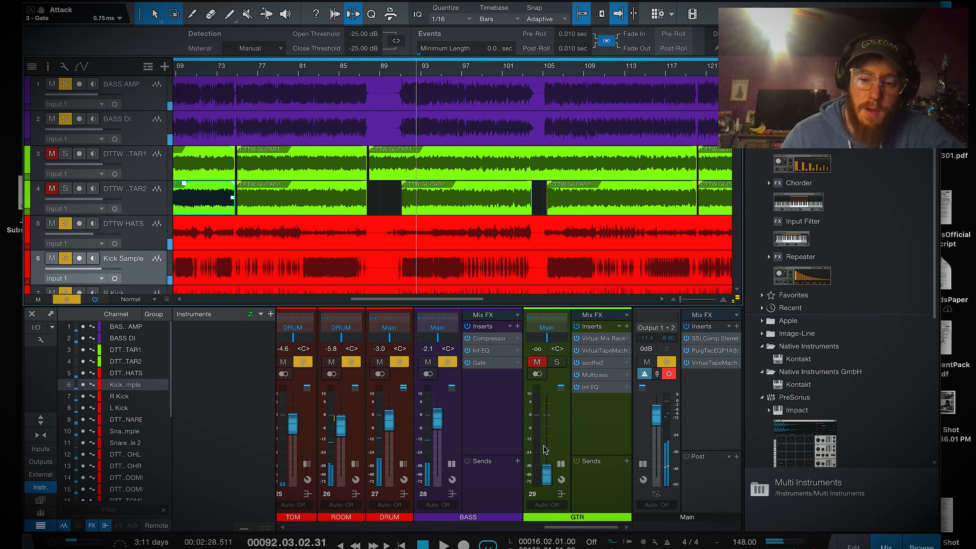
Step: Bring the GTR bus back in at -0.4 dB during playback and collapse the BASS and GTR strips
left_click_drag(549, 475, 549, 422)
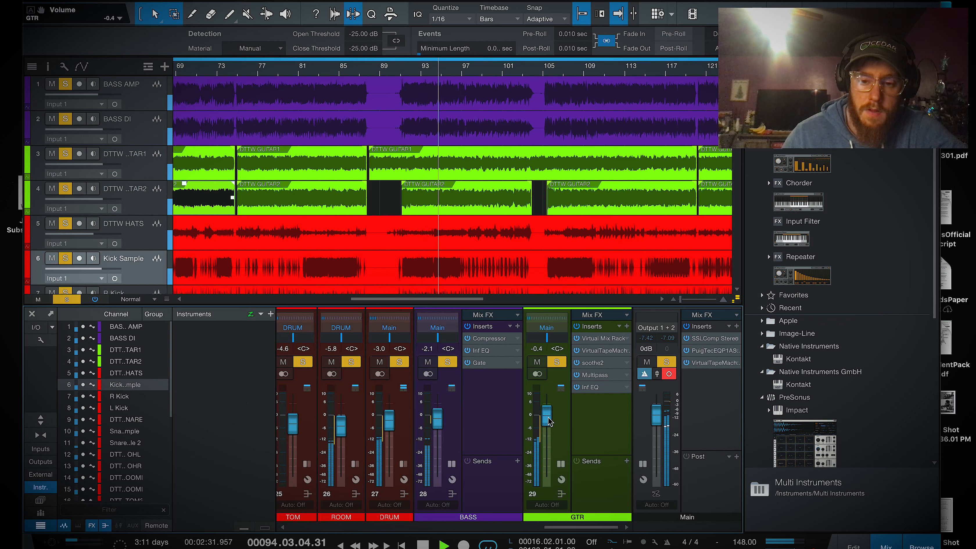
double_click(458, 431)
double_click(558, 436)
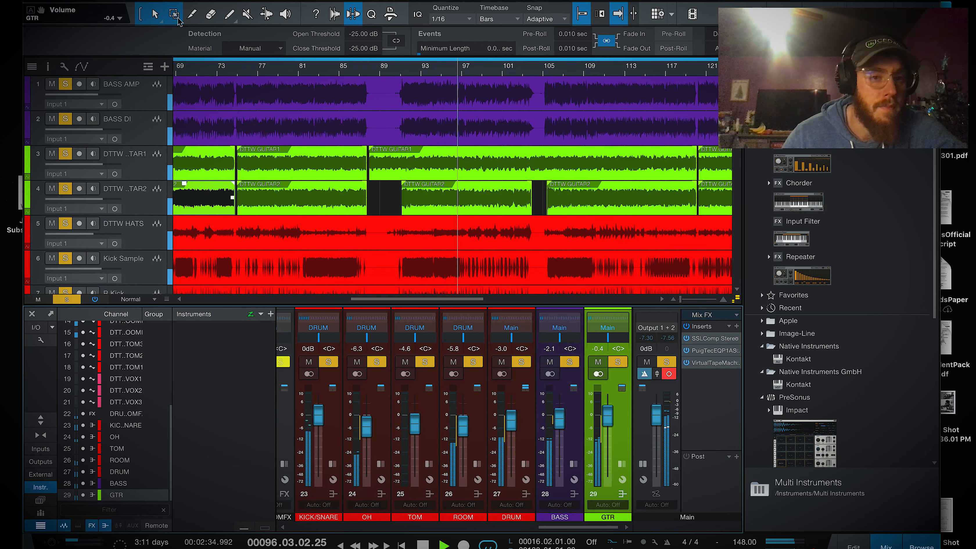
Step: Save the song with the updated bus levels while playback continues
left_click(92, 1)
left_click(139, 111)
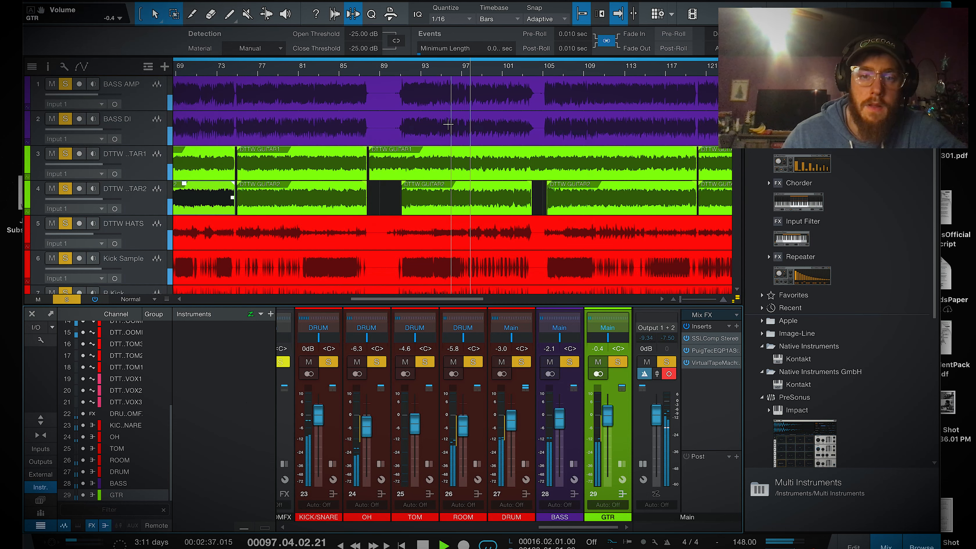
scroll(491, 70, "down", 2)
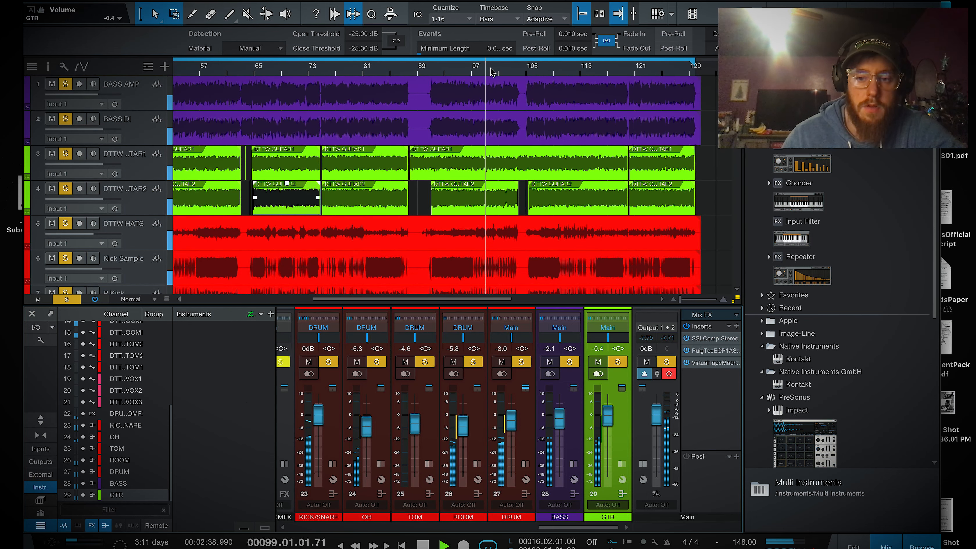
Step: Reset the GTR bus to 0 dB, return the Main output from mono to stereo, and save the song
left_click(607, 424, "alt")
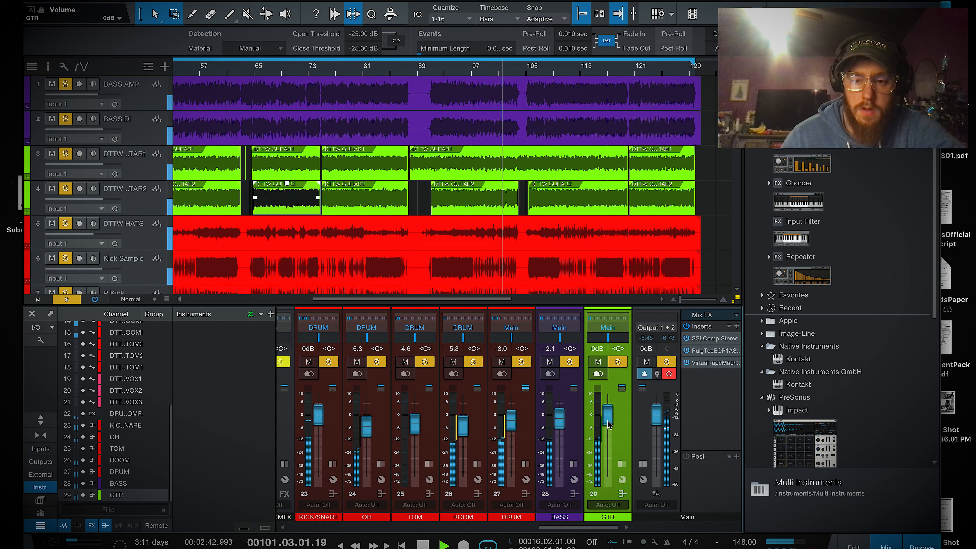
left_click(669, 374)
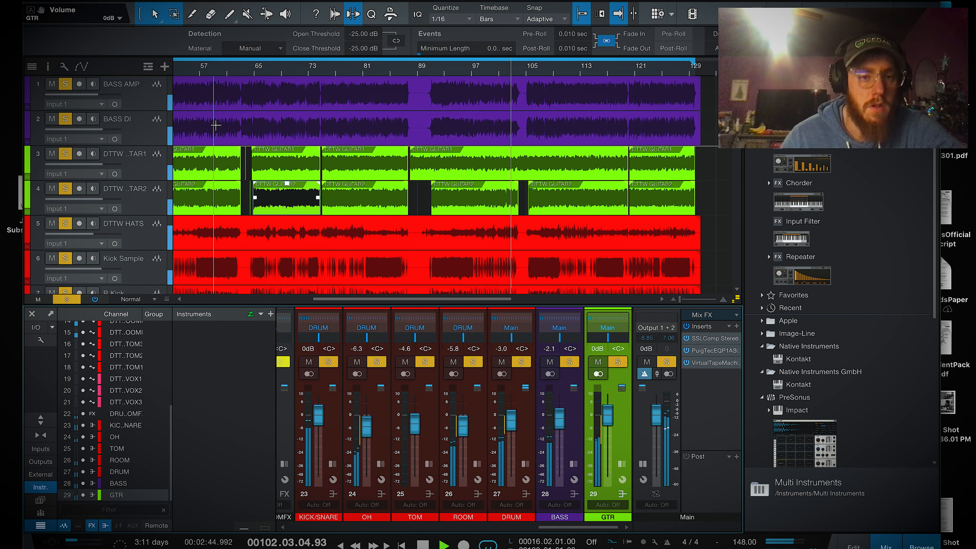
left_click(91, 0)
left_click(139, 110)
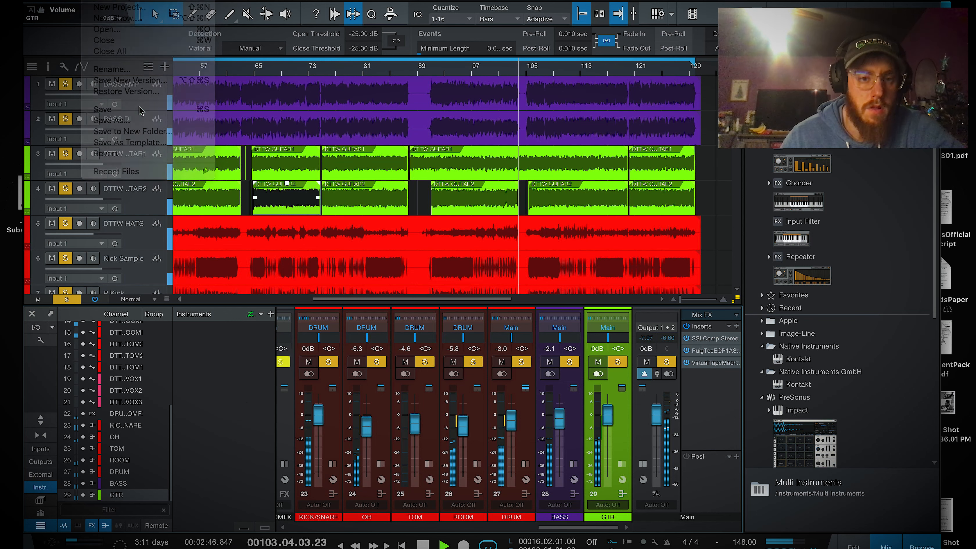
Step: Lower the DTTW HATS channel to -11.7 dB during playback and save the song
scroll(354, 74, "down", 2)
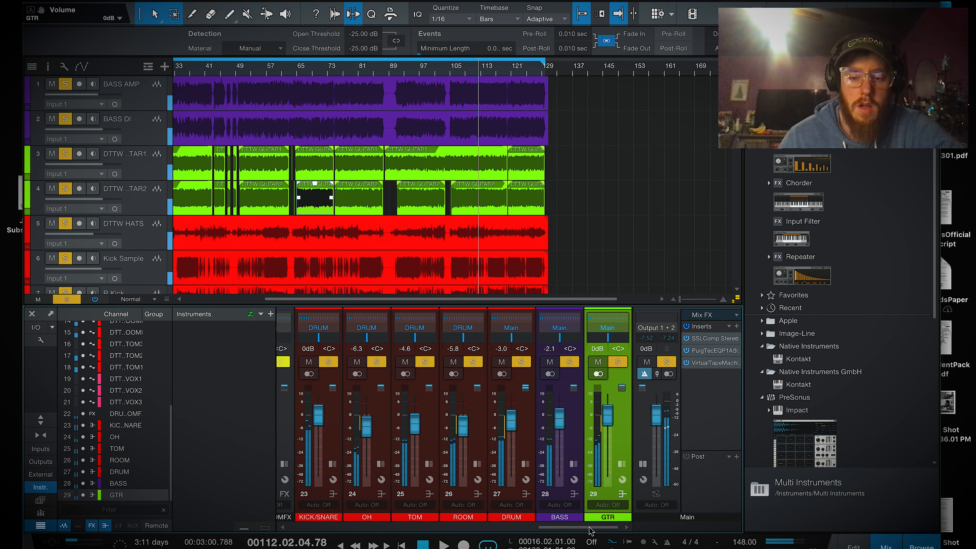
left_click_drag(591, 531, 380, 522)
key("space")
left_click_drag(390, 429, 392, 438)
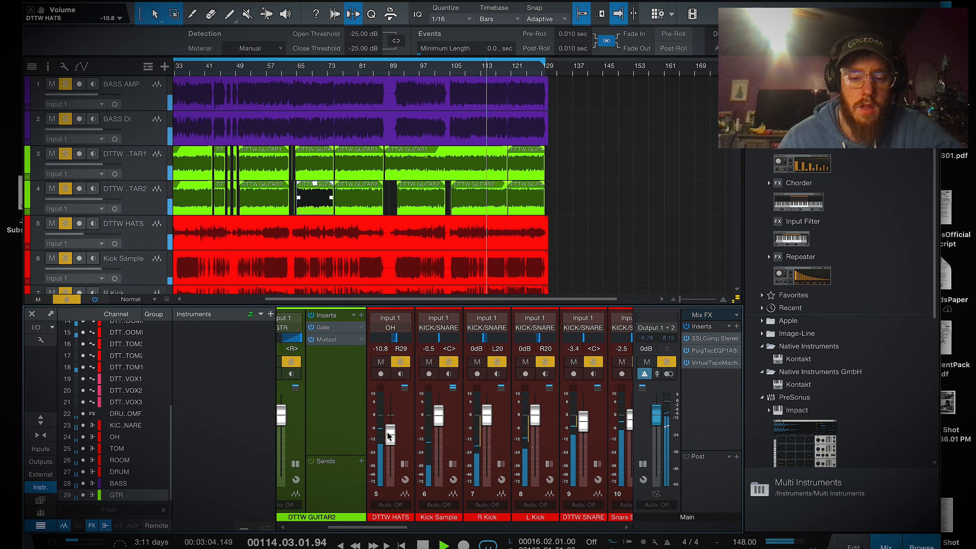
left_click(89, 0)
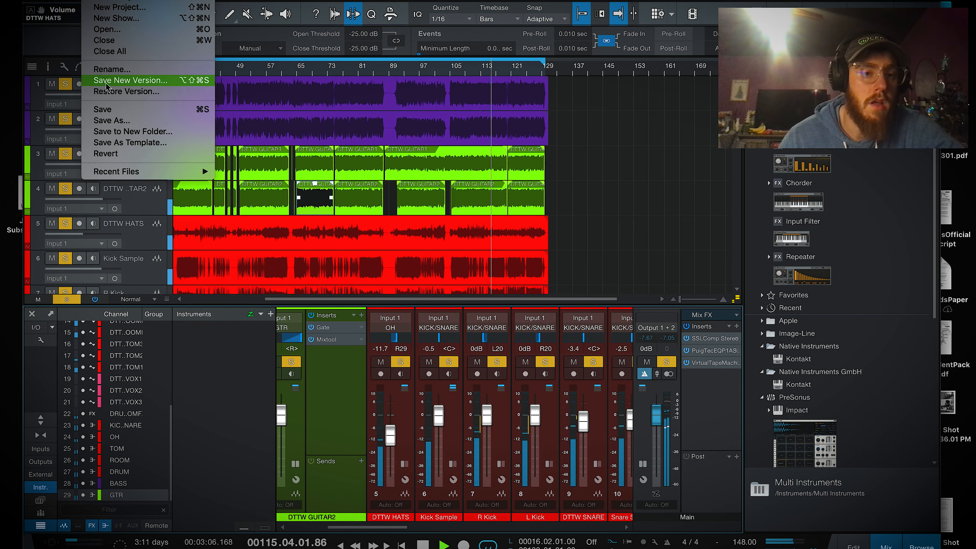
left_click(112, 110)
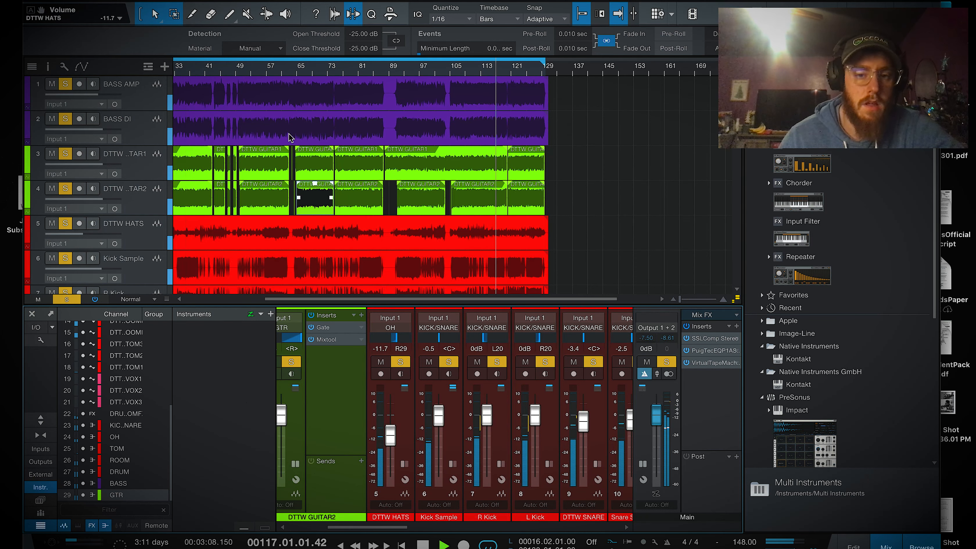
Step: Replay from about bar 108, set the DTTW HATS channel to -10.8 dB and return to the bus channels
left_click(465, 73)
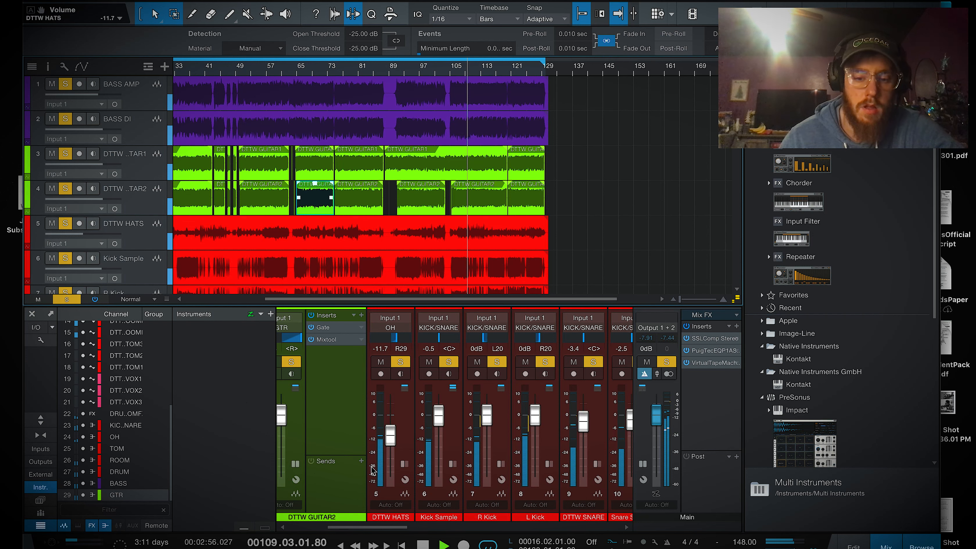
left_click_drag(390, 439, 391, 437)
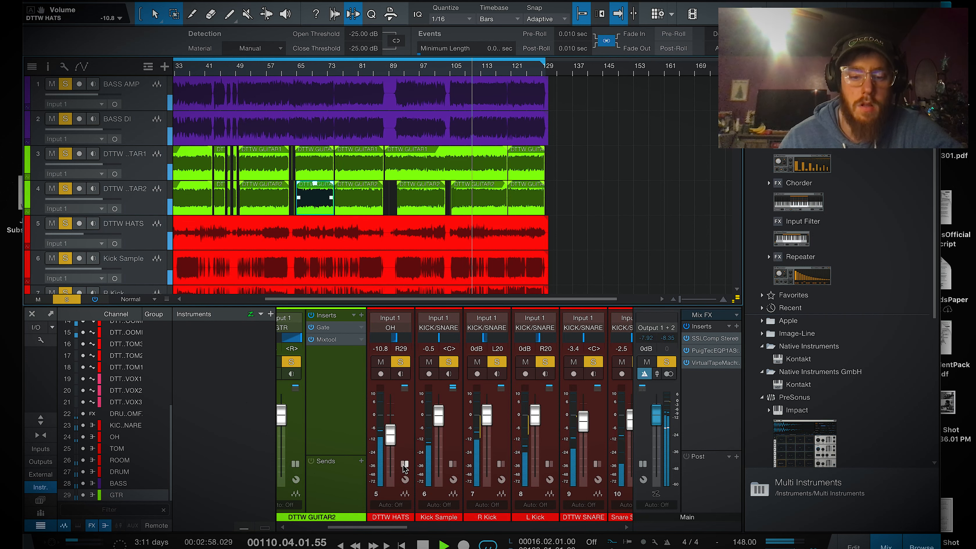
left_click(300, 429)
left_click_drag(407, 527, 619, 529)
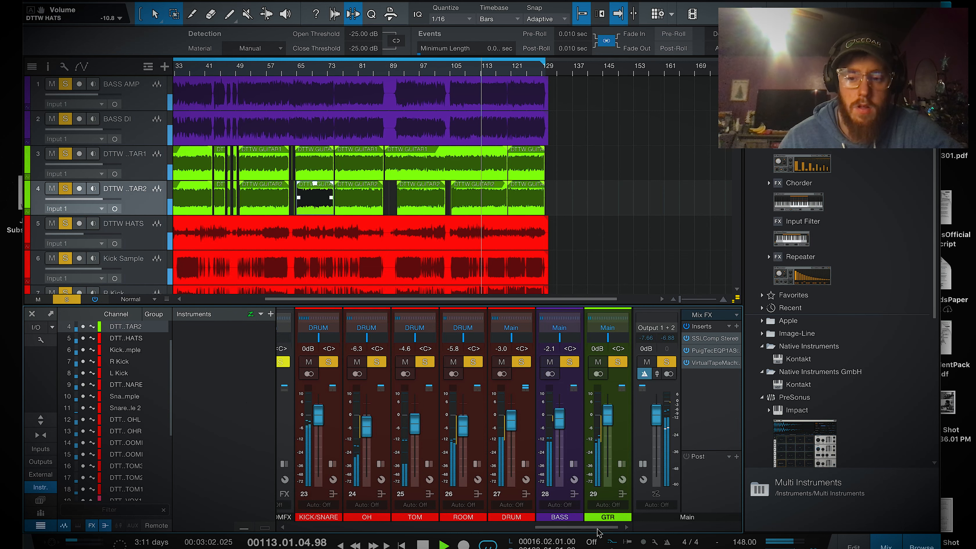
Step: Check the SSL bus compressor on the Main output, close it and look over the vocal tracks
scroll(597, 264, "down", 10)
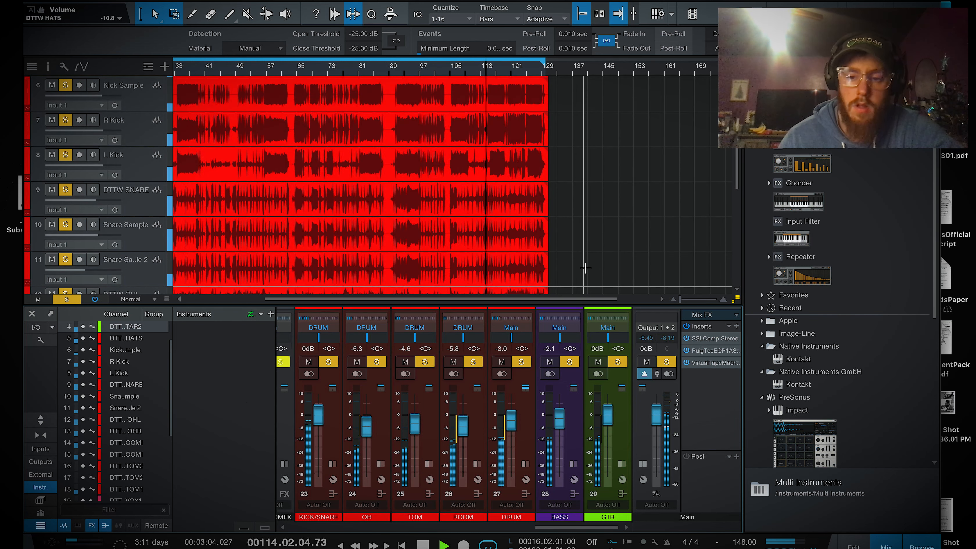
left_click(709, 339)
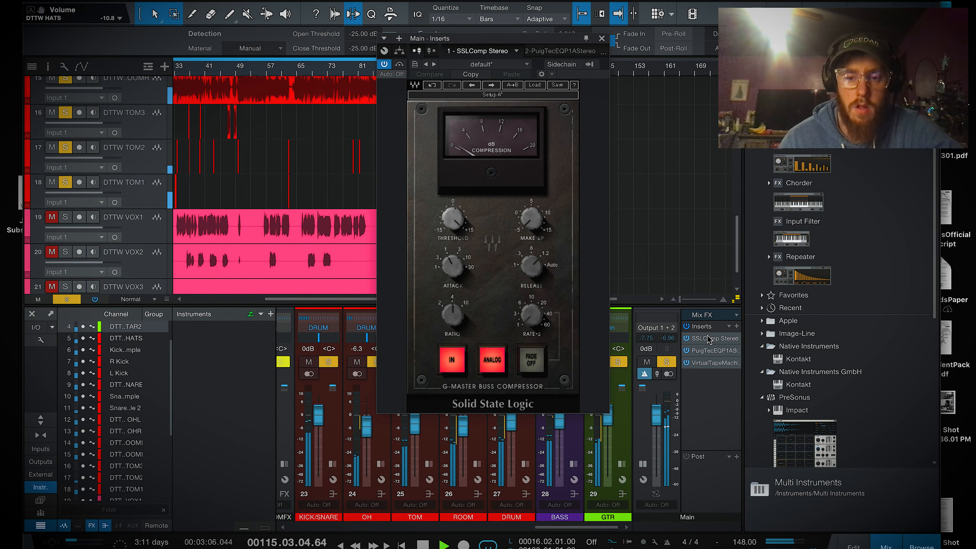
left_click(601, 38)
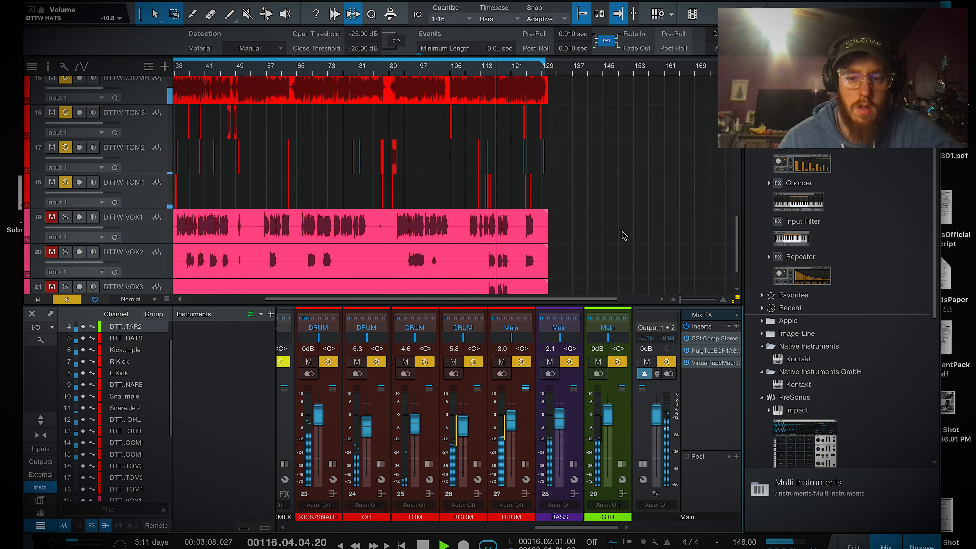
scroll(620, 232, "down", 2)
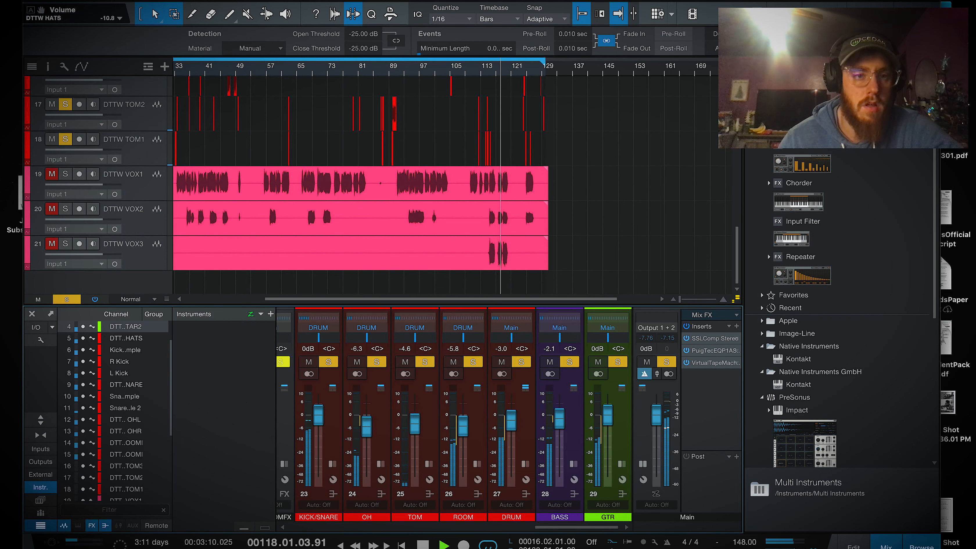
left_click(91, 0)
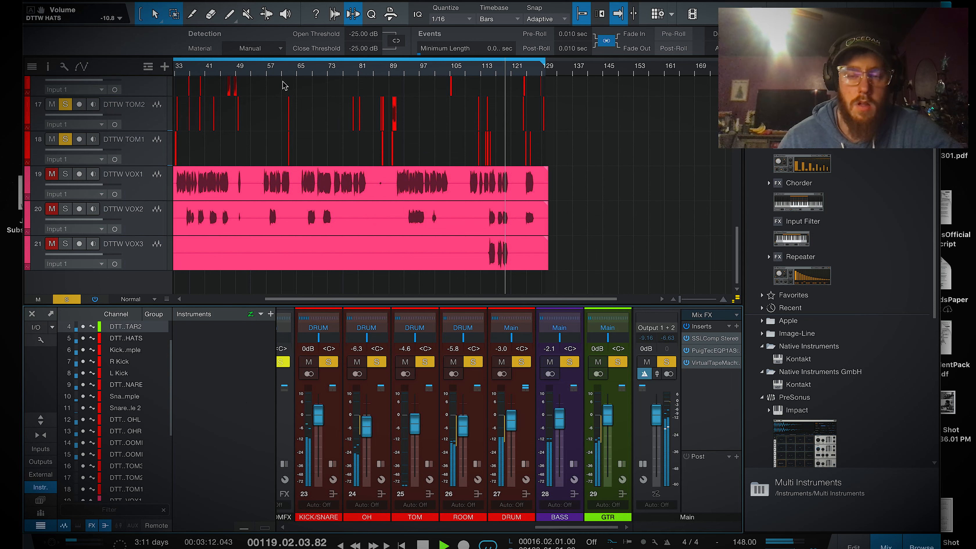
Step: Extend the loop range so it runs from bar 1 to the end of the song at about bar 129
left_click_drag(257, 70, 430, 45)
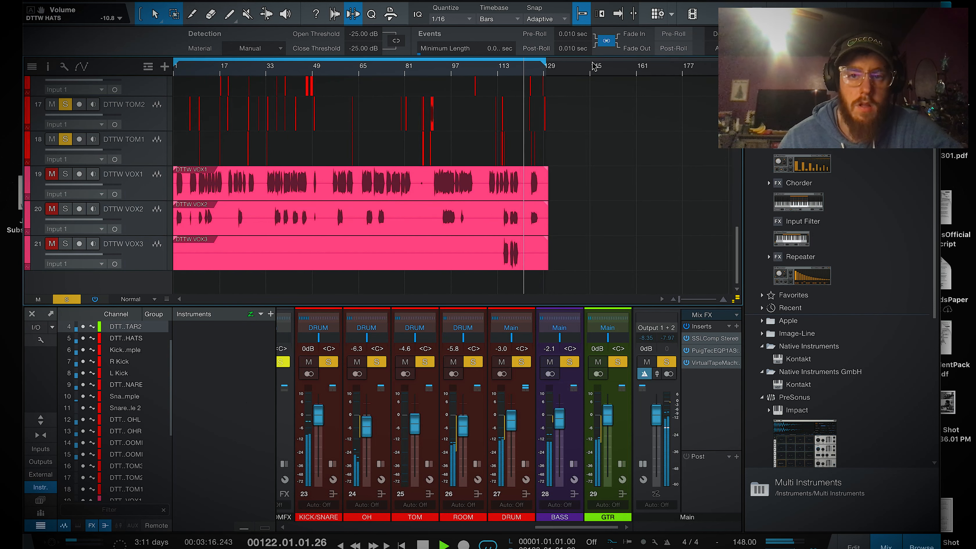
left_click_drag(545, 63, 552, 64)
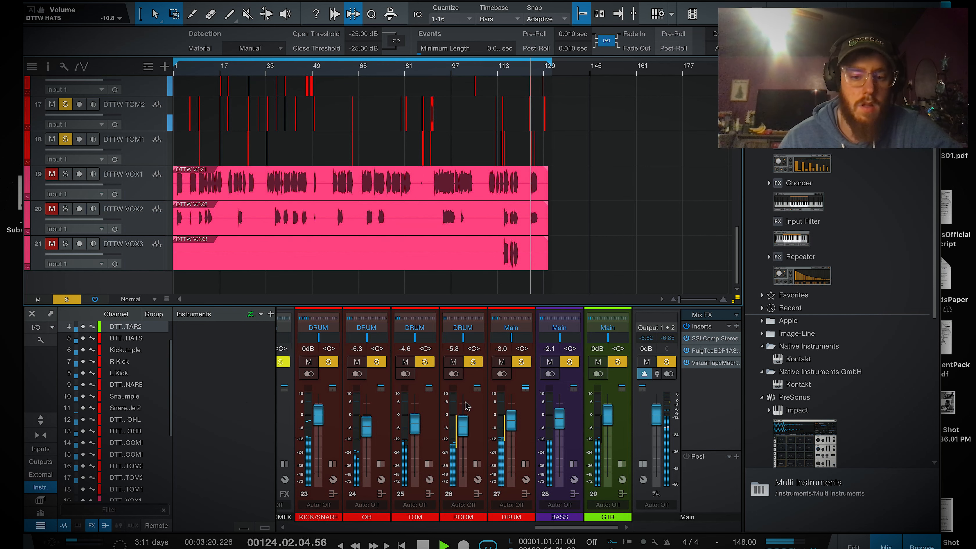
Step: Set the ROOM bus to -5.0 dB and OH to -5.8 dB, and the DRUM bus CLA MixHub's HF gain to 3.0 dB
left_click_drag(464, 430, 464, 429)
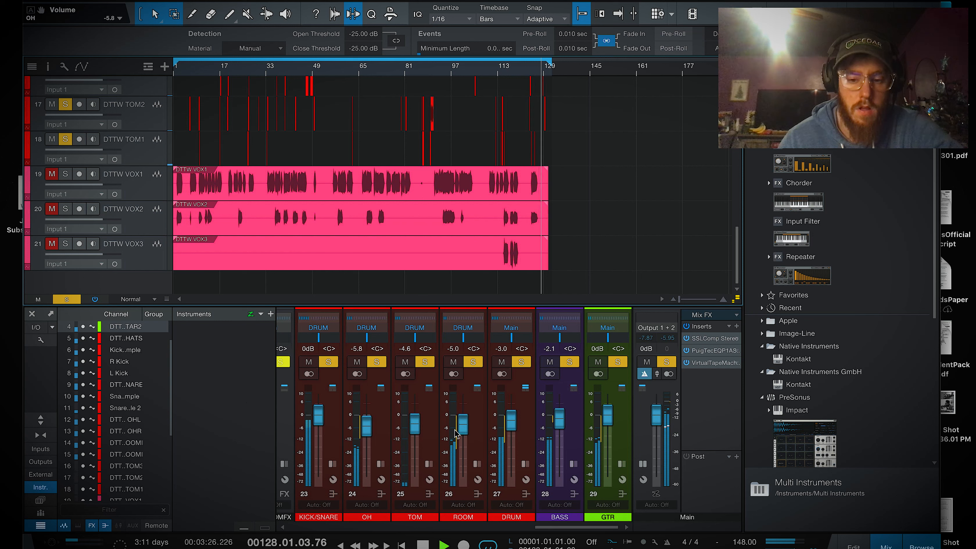
left_click(501, 373)
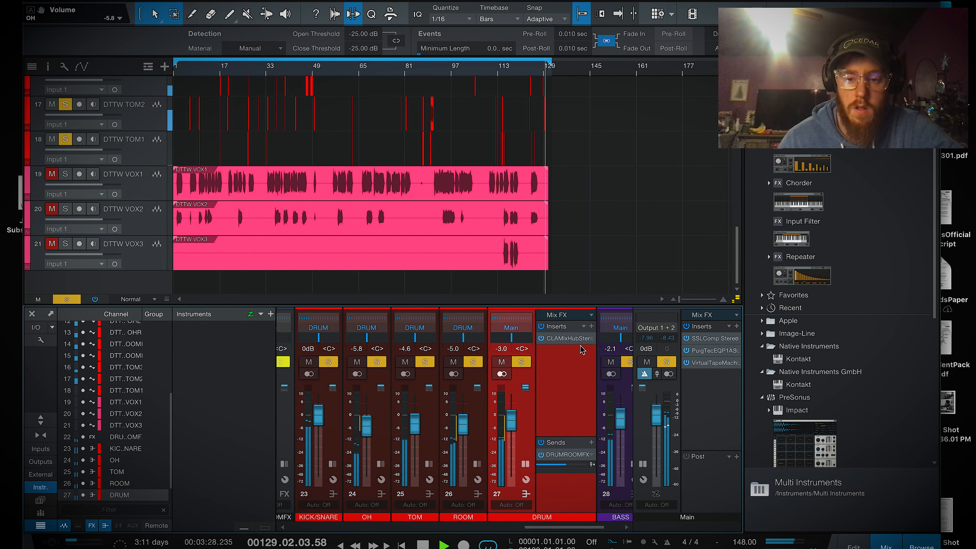
left_click(572, 338)
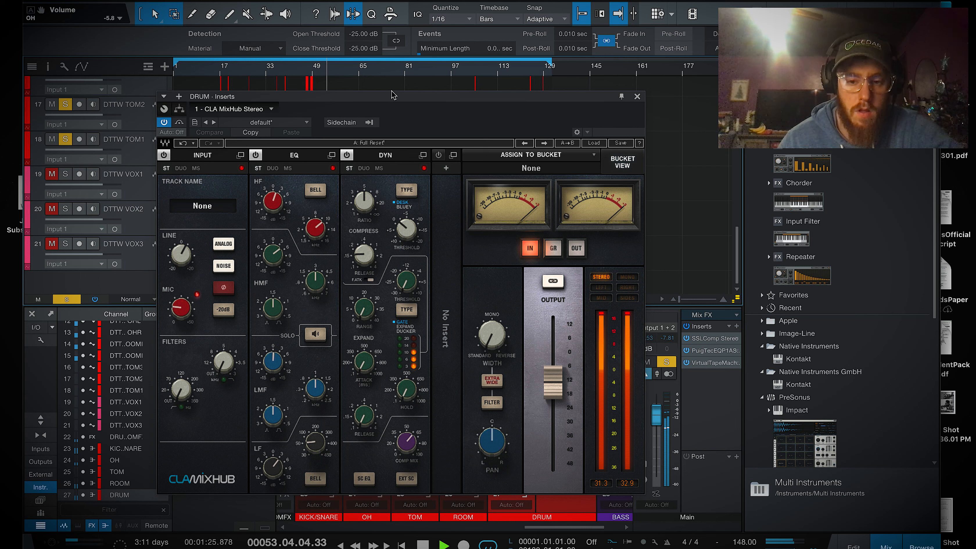
left_click_drag(276, 206, 276, 203)
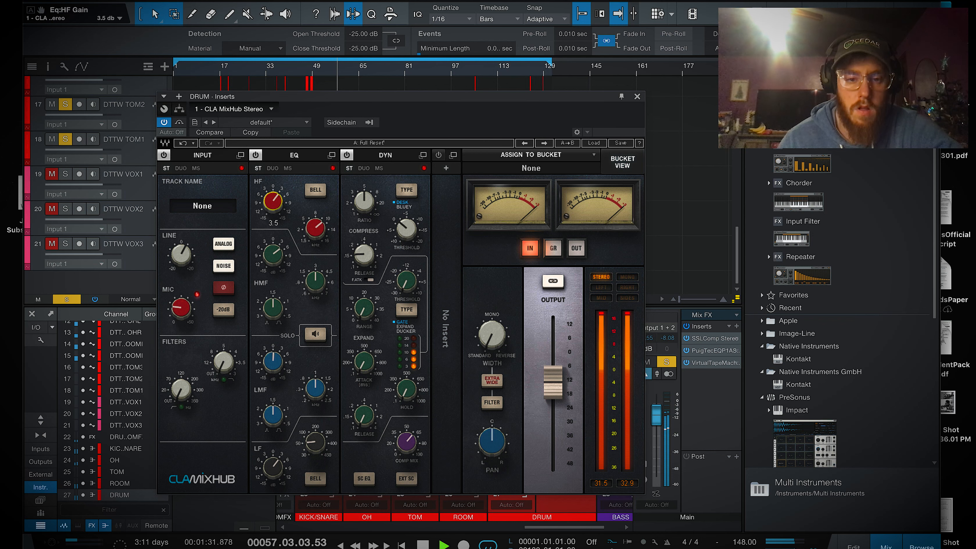
left_click(637, 98)
double_click(529, 424)
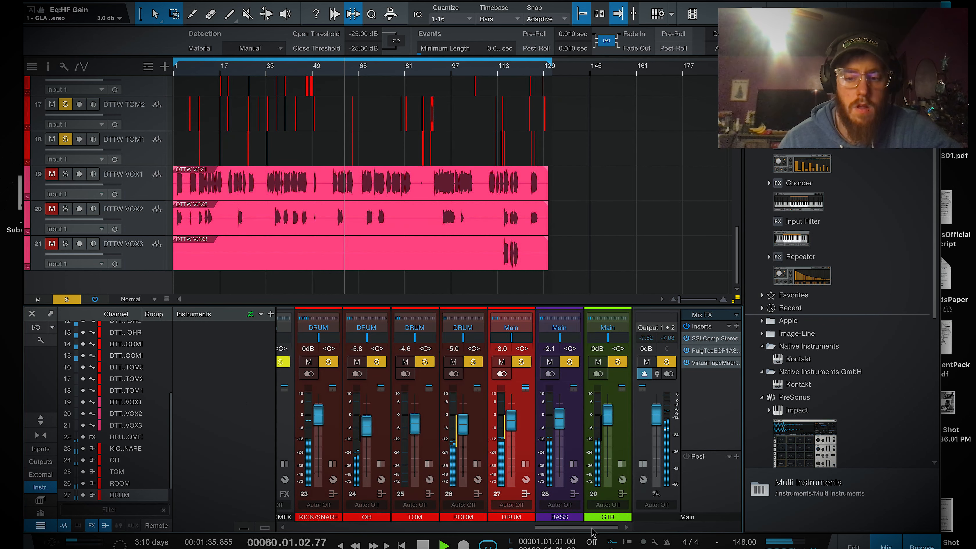
Step: Raise the GTR bus to +0.8 dB and the BASS bus to -1.7 dB, and save the song
left_click_drag(611, 424, 562, 424)
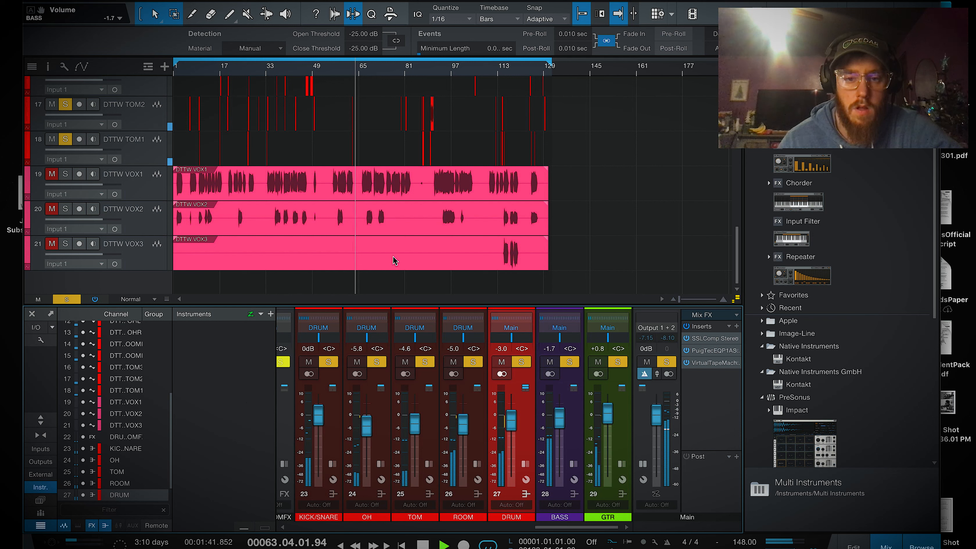
left_click(90, 0)
left_click(127, 111)
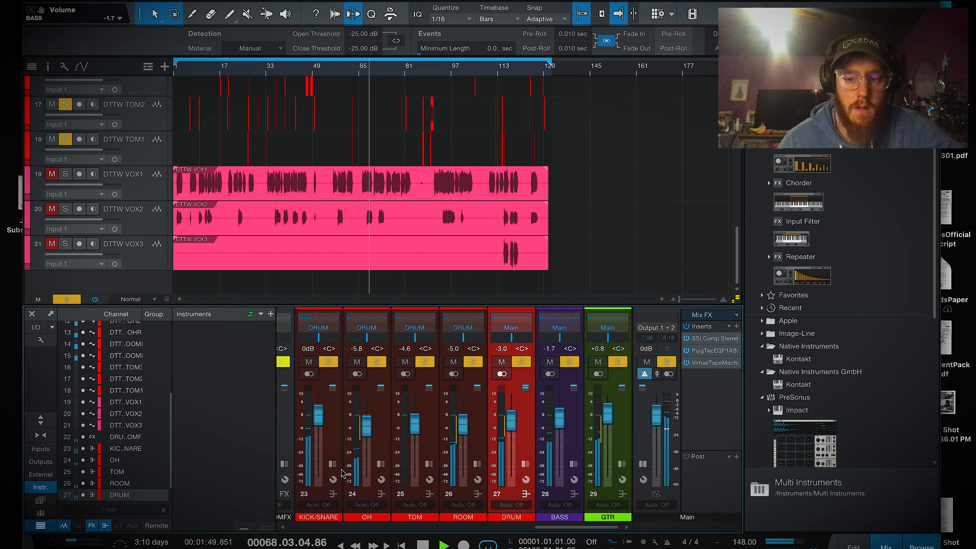
Step: In the GTR bus's Infinity EQ, move the low-mid bell cut to 165 Hz at -2.27 dB and close the plug-in
left_click(621, 389)
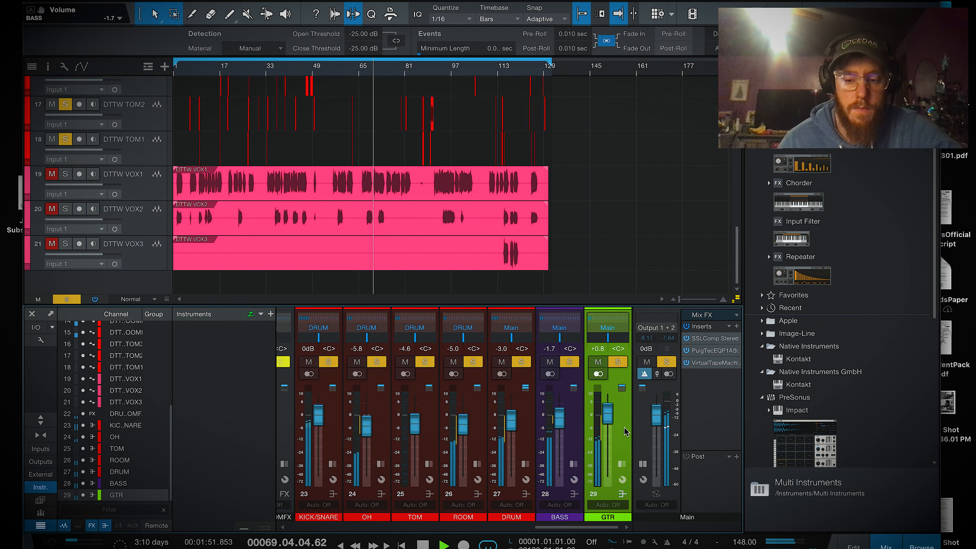
double_click(596, 391)
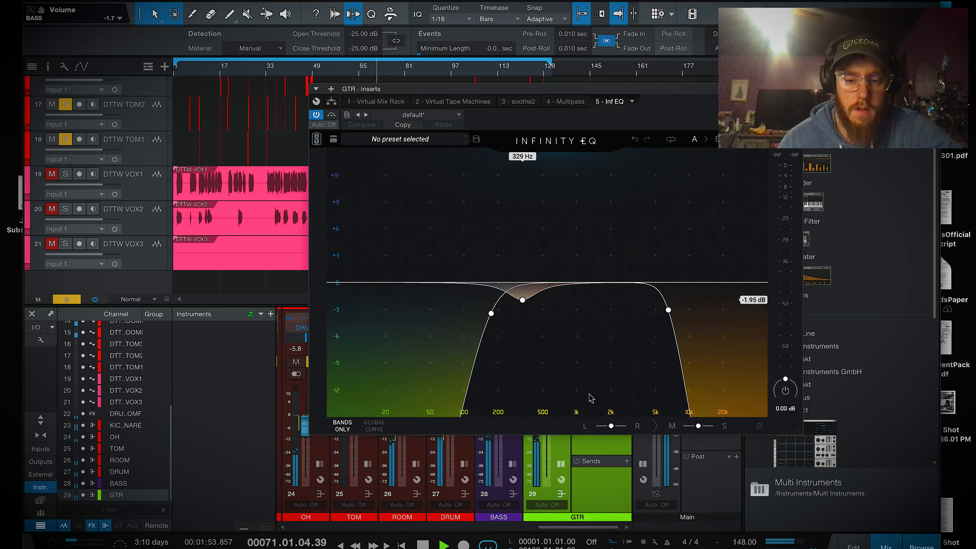
left_click(492, 317)
mouse_move(494, 320)
left_mouse_down()
mouse_move(521, 318)
mouse_move(485, 318)
mouse_move(496, 304)
mouse_move(488, 303)
left_mouse_up()
mouse_move(522, 300)
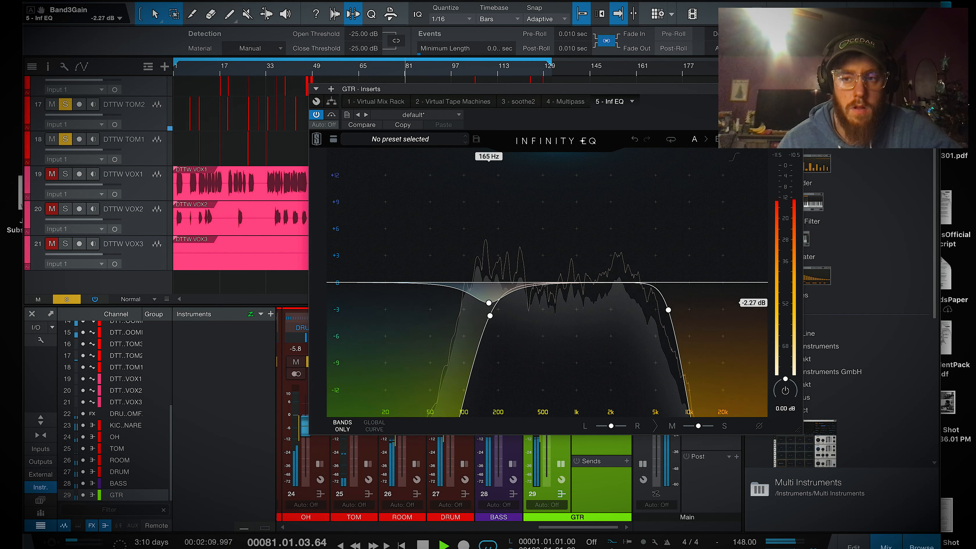
left_click(796, 89)
Step: Audition the mix from about bars 55 and 105, and save the song with the guitar EQ change
left_click(330, 74)
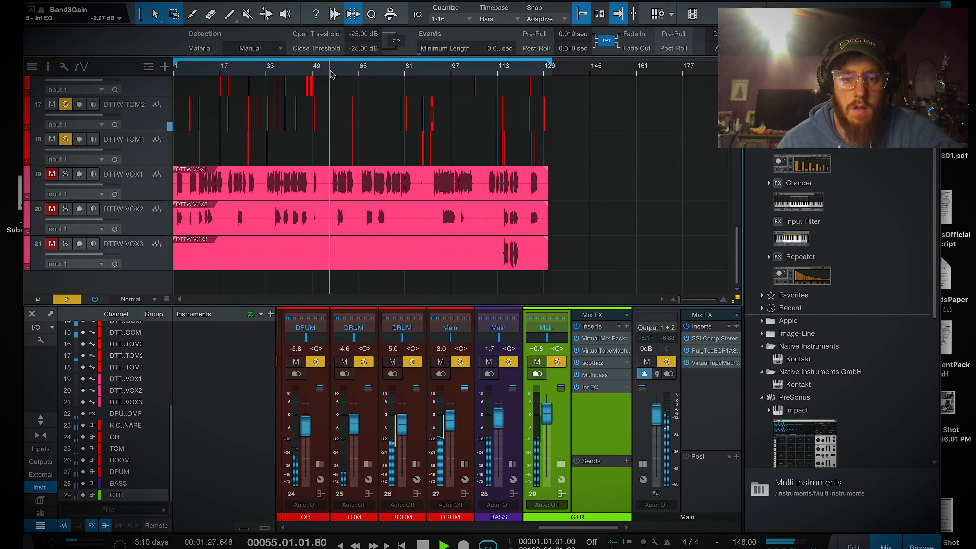
left_click(475, 72)
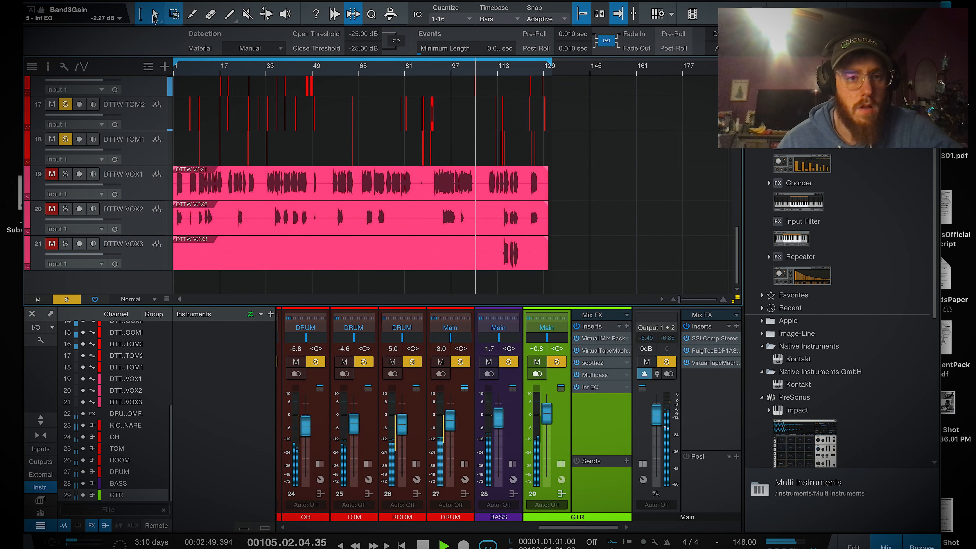
left_click(96, 1)
left_click(121, 112)
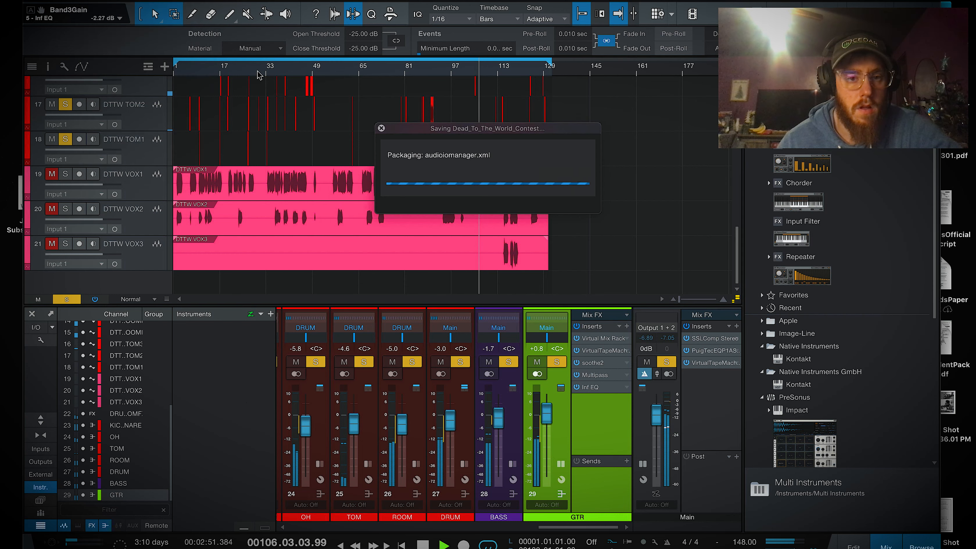
Step: Spot-check the full mix from about bars 10, 107 and 119 while looking over the drum tracks
left_click(200, 73)
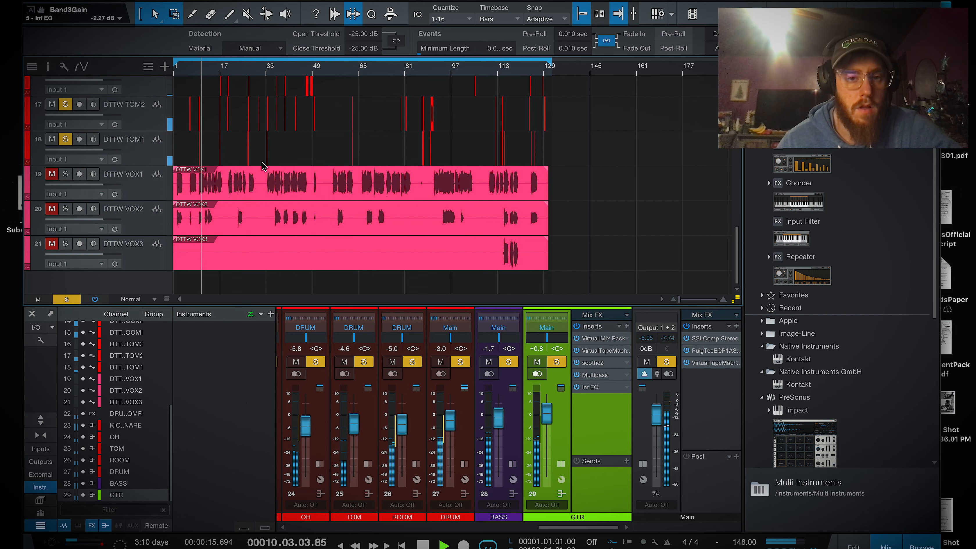
scroll(241, 148, "up", 10)
left_click(98, 2)
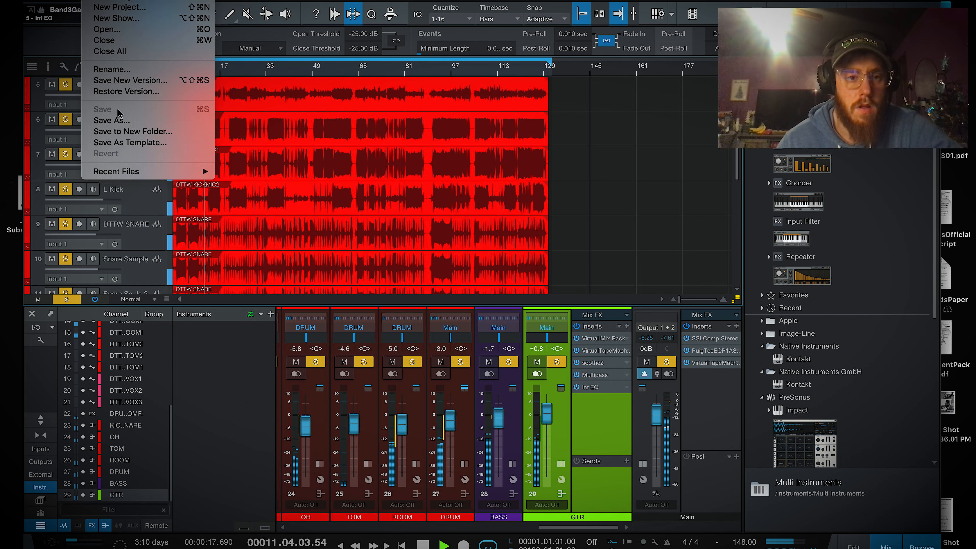
left_click(276, 4)
left_click(483, 72)
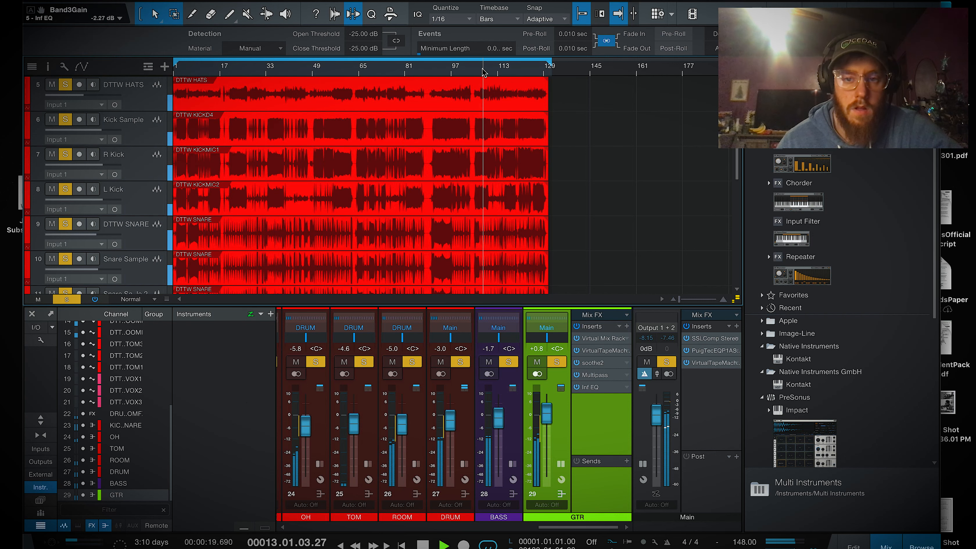
scroll(469, 127, "down", 7)
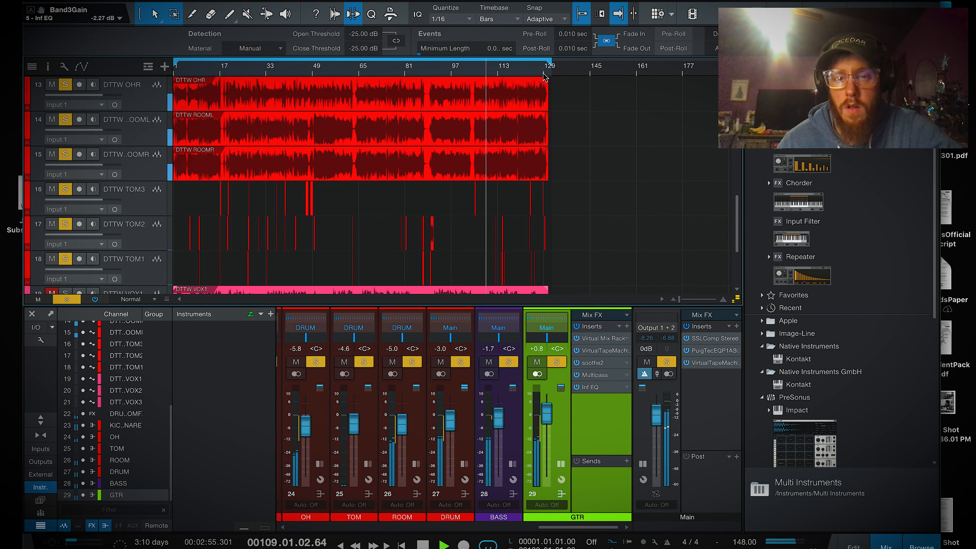
left_click(515, 73)
left_click(91, 1)
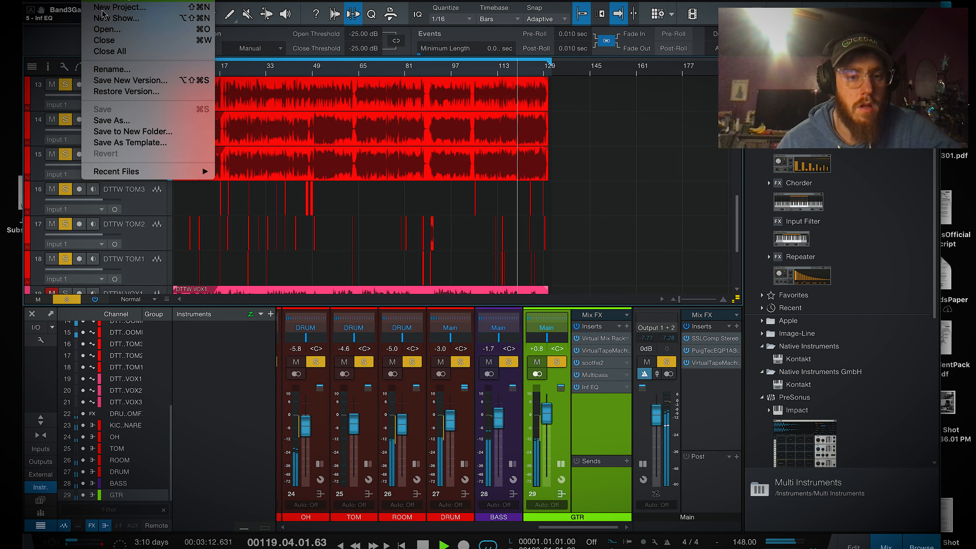
Step: Collapse the GTR bus's expanded mixer channel and raise the OH bus to -4.6 dB during playback
left_click(304, 3)
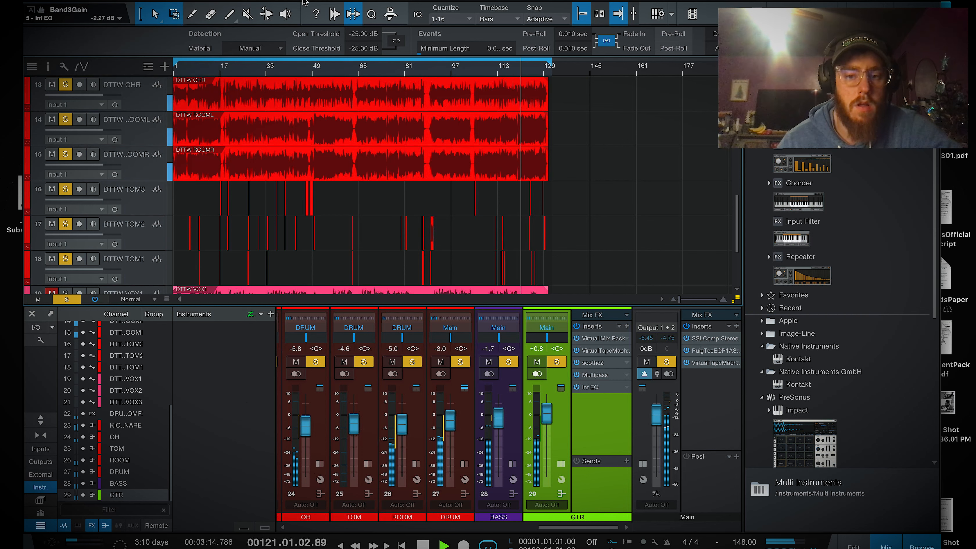
double_click(562, 427)
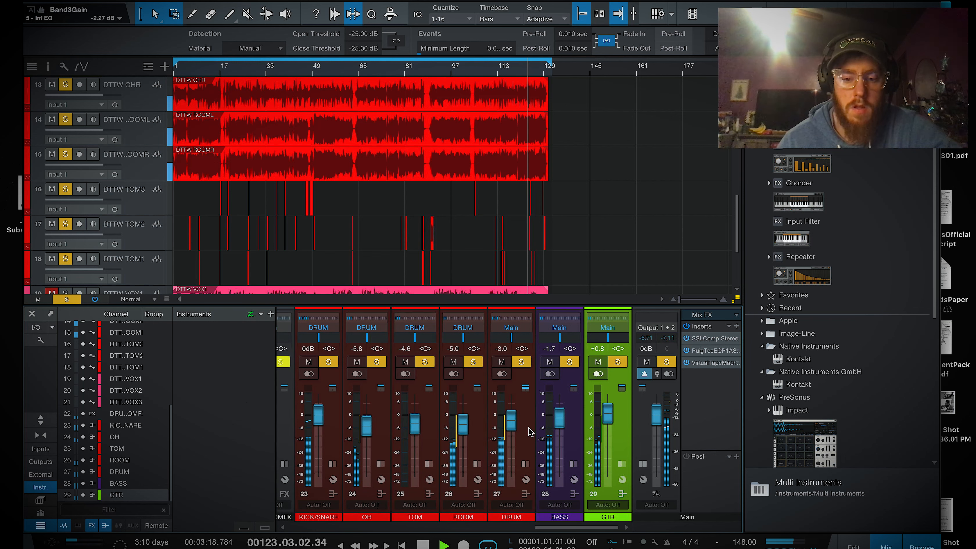
left_click_drag(373, 435, 370, 434)
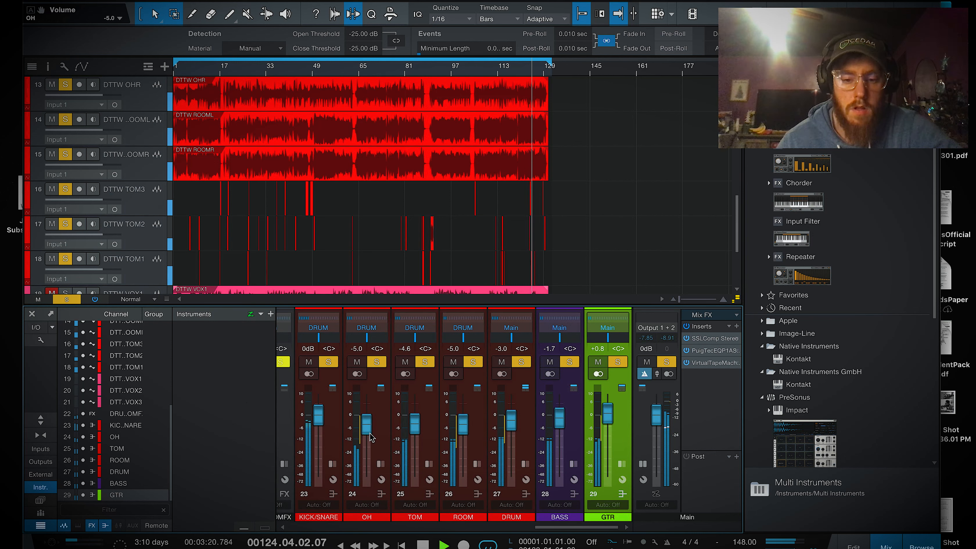
left_click_drag(370, 434, 369, 433)
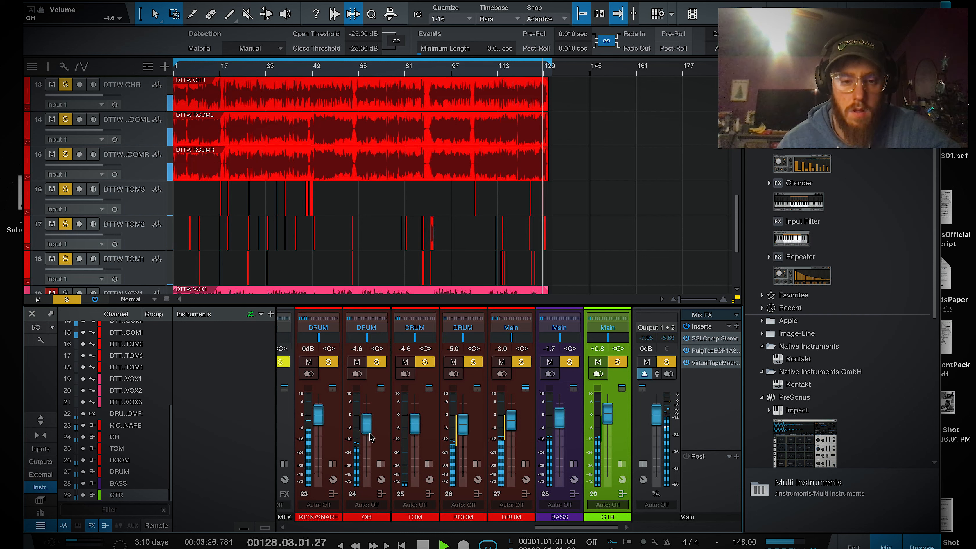
Step: Stop playback near bar 128 and save the song with the new overhead bus level
key("space")
scroll(577, 232, "down", 3)
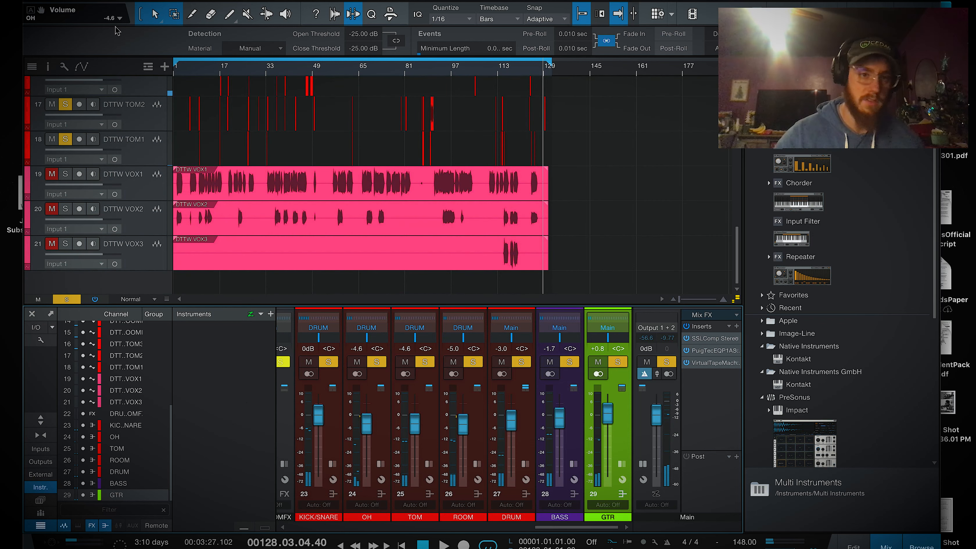
left_click(88, 1)
left_click(106, 109)
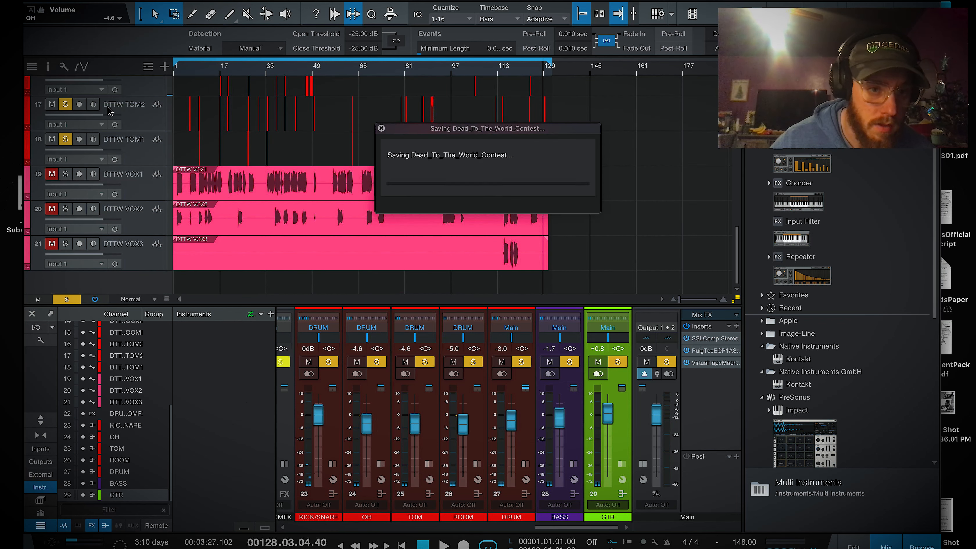